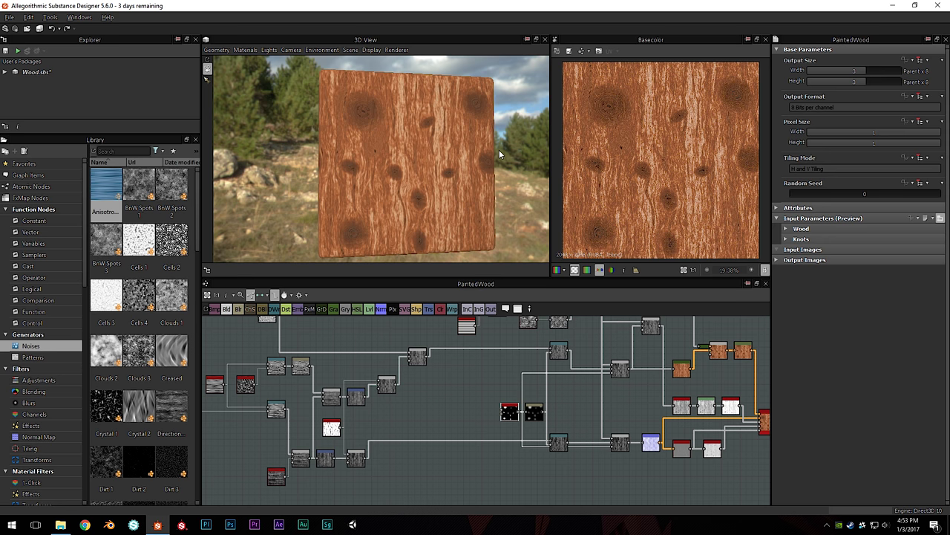
# Open the Knots parameters of the PantedWood graph and set Knot Rings to 12
pyautogui.scroll(3, 408, 147)
pyautogui.moveTo(408, 147); pyautogui.dragTo(381, 184, button='middle')
pyautogui.scroll(2, 381, 183)
pyautogui.moveTo(380, 182); pyautogui.dragTo(314, 105)
pyautogui.scroll(3, 415, 161)
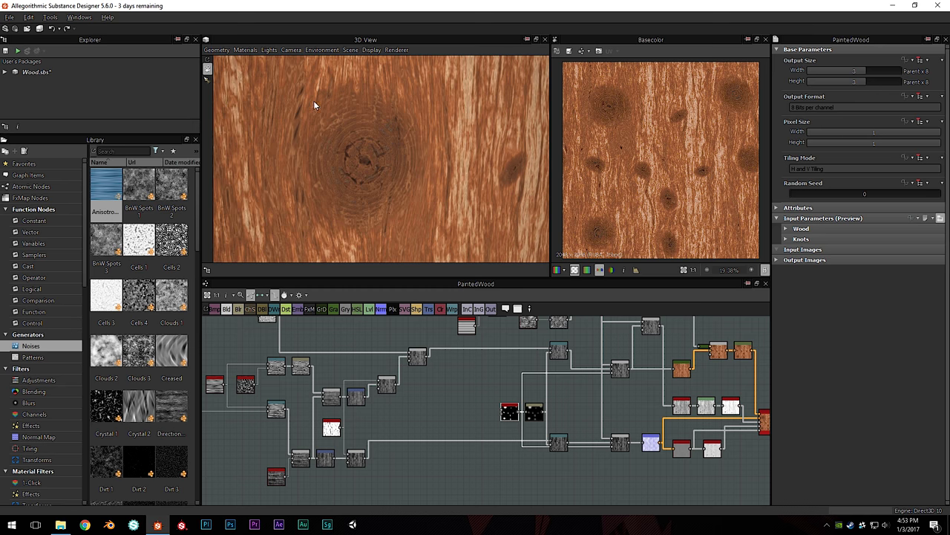
pyautogui.click(786, 238)
pyautogui.scroll(2, 329, 161)
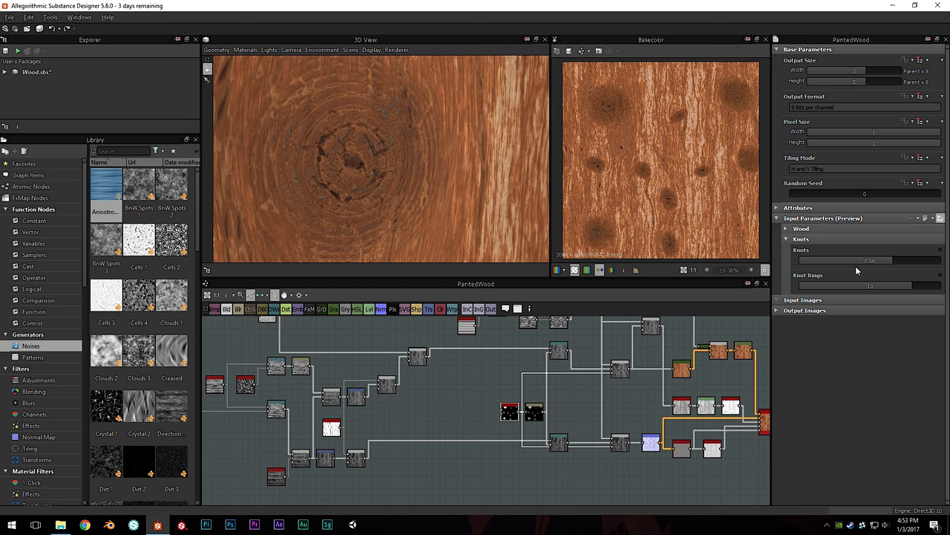
pyautogui.click(845, 285)
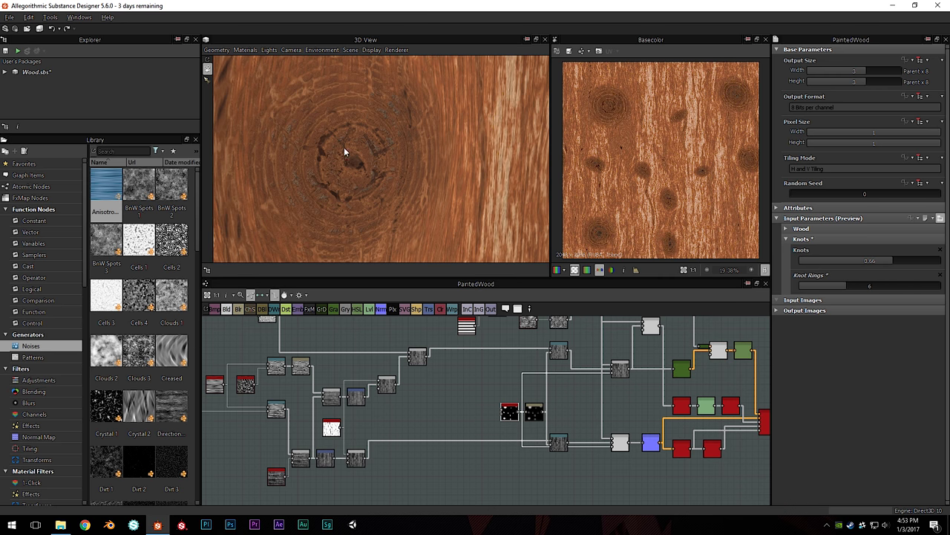
pyautogui.click(904, 285)
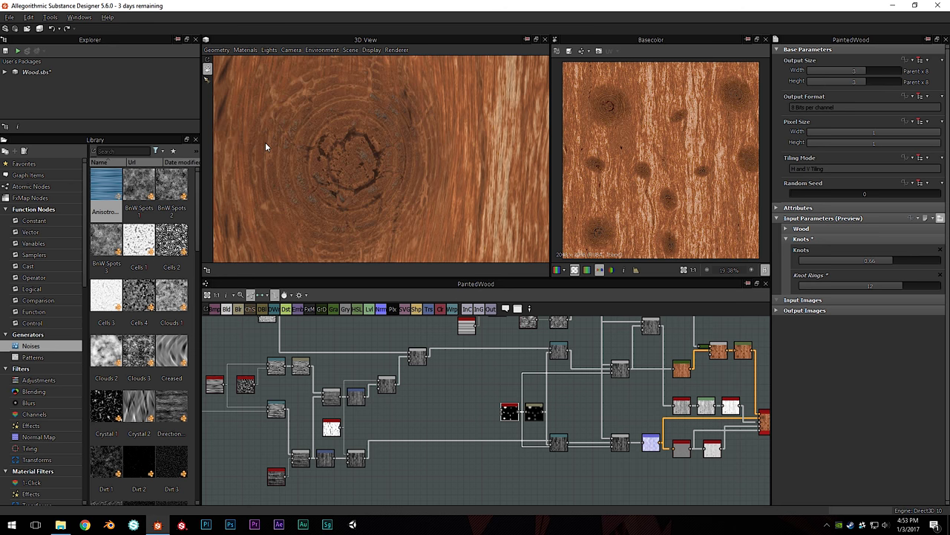
# Set the Knots amount of the PantedWood graph to 0.32
pyautogui.click(845, 260)
pyautogui.scroll(-3, 427, 180)
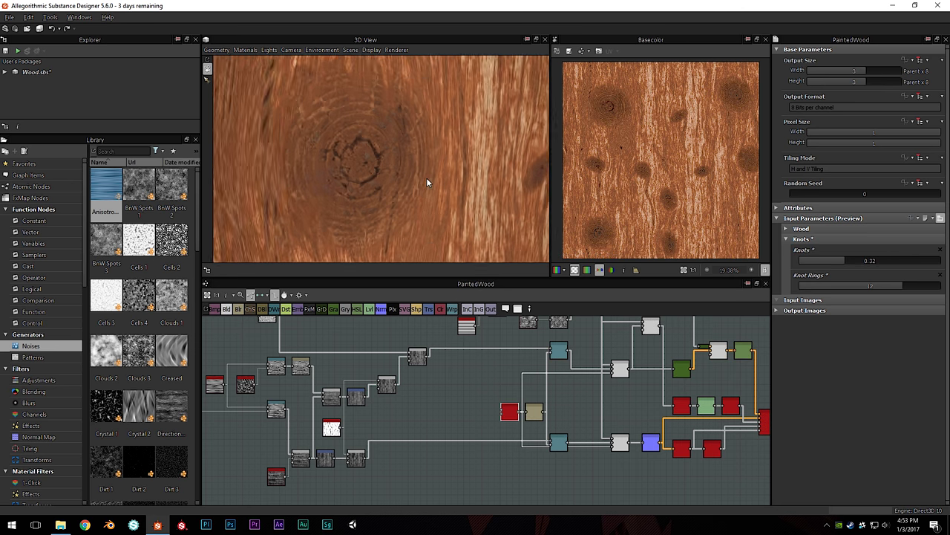
pyautogui.scroll(-5, 428, 183)
pyautogui.moveTo(429, 184); pyautogui.dragTo(679, 208)
# Set the Random Seed of the PantedWood graph to 7 and inspect the changed wood on the 3D cube
pyautogui.click(849, 193)
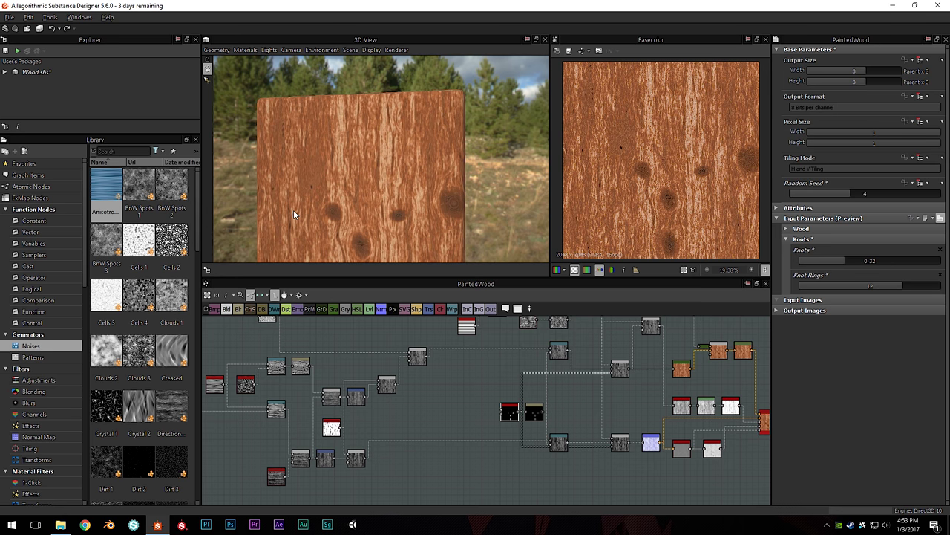
pyautogui.moveTo(316, 205); pyautogui.dragTo(435, 199)
pyautogui.click(888, 194)
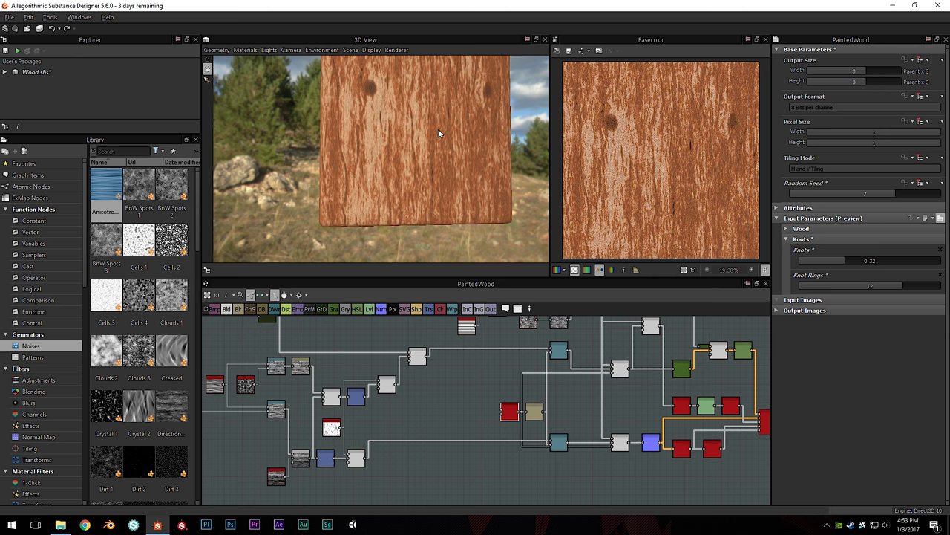
pyautogui.scroll(2, 443, 144)
pyautogui.moveTo(441, 130); pyautogui.dragTo(442, 167, button='middle')
pyautogui.scroll(3, 441, 166)
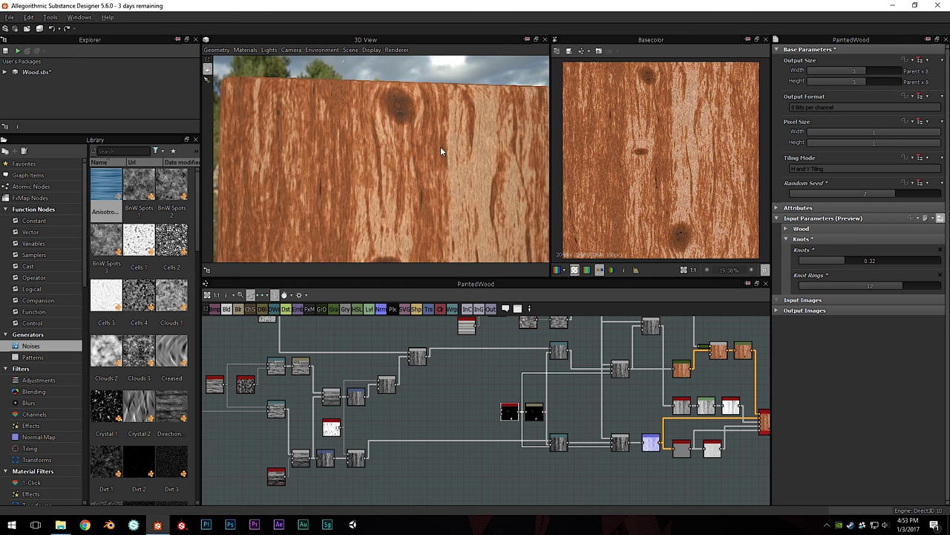
pyautogui.moveTo(440, 146); pyautogui.dragTo(419, 136)
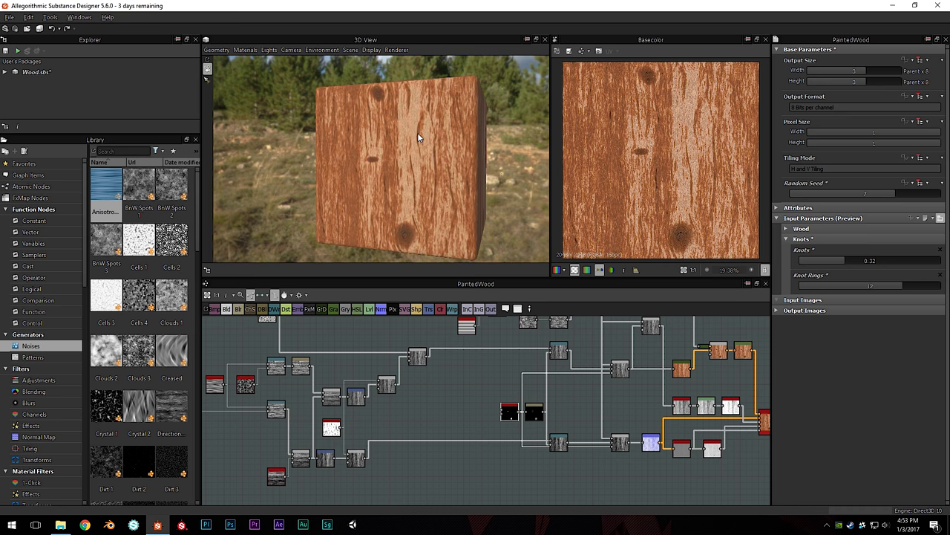
# Create a new Substance graph named Generic_Wood_Tut from the PBR_Output_Template
pyautogui.hotkey('ctrl', 'n')
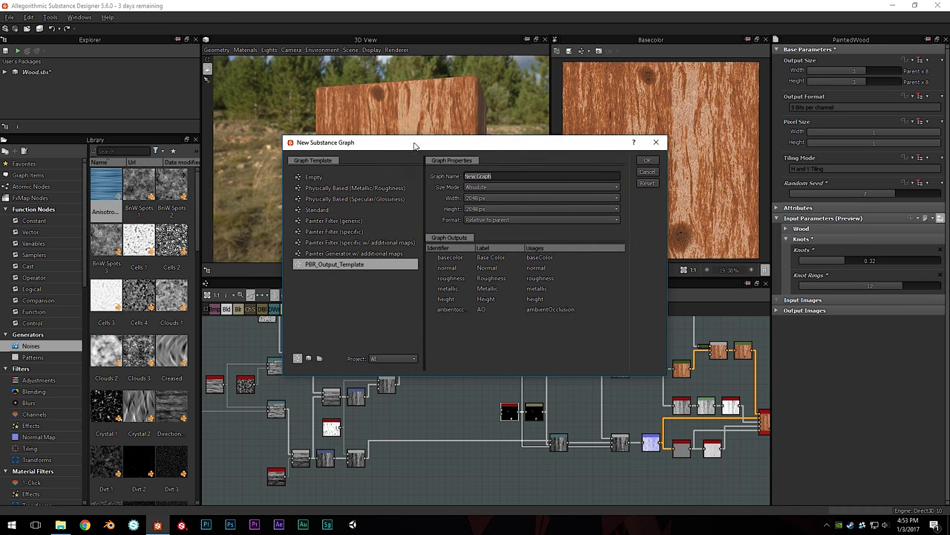
pyautogui.click(339, 267)
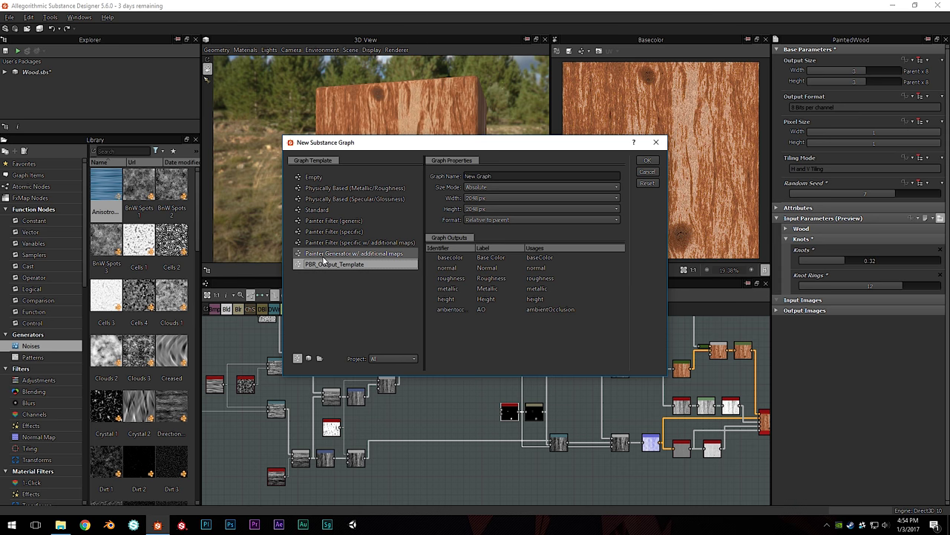
pyautogui.moveTo(502, 176); pyautogui.dragTo(416, 173)
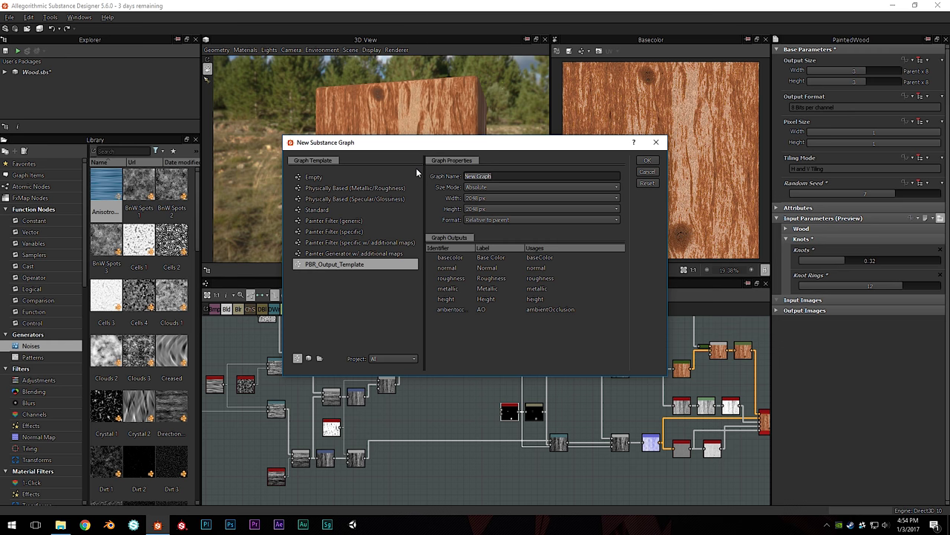
pyautogui.write('Wood')
pyautogui.press('BackSpace')
pyautogui.press('BackSpace')
pyautogui.press('BackSpace')
pyautogui.press('BackSpace')
pyautogui.write('Generic_Wood_Tut')
pyautogui.press('Return')
# Save the new package as Generic_Wood_Tut.sbs in the SD folder
pyautogui.click(178, 97)
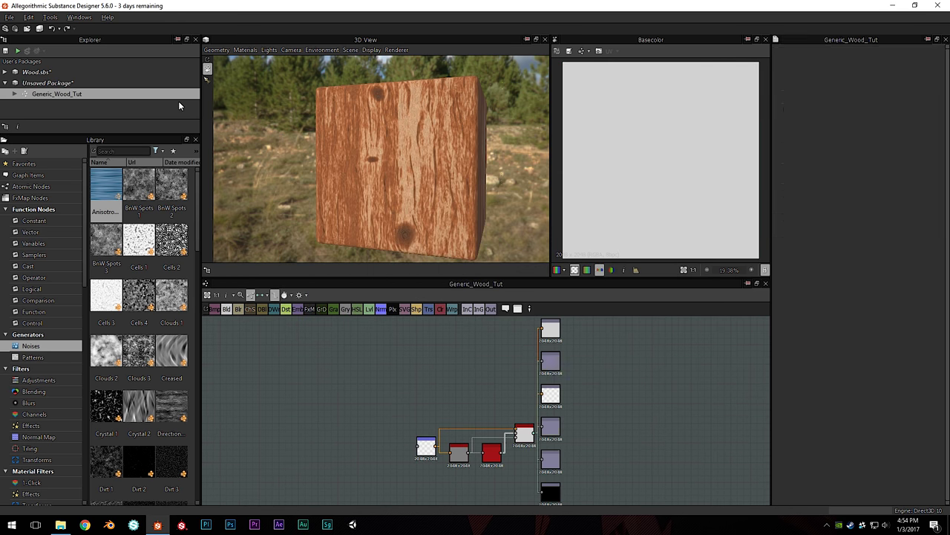
pyautogui.hotkey('ctrl', 's')
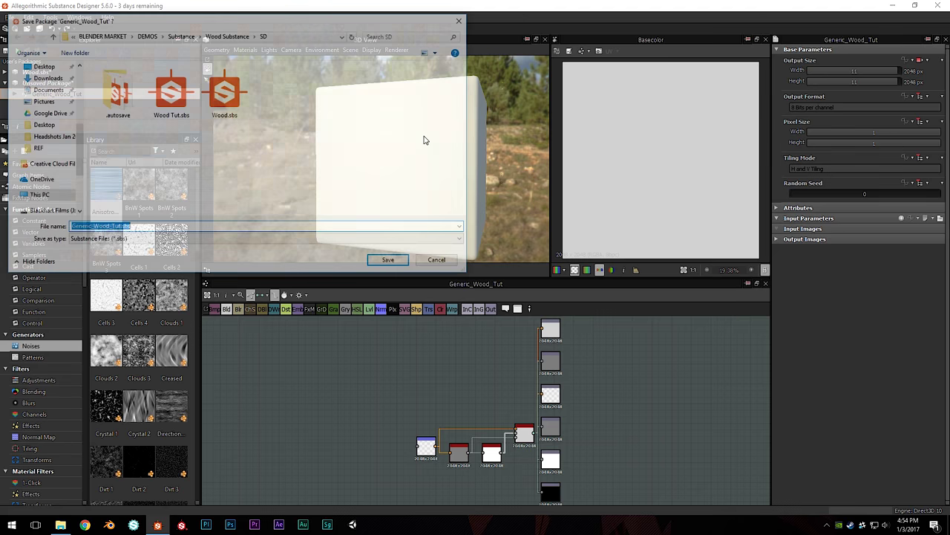
pyautogui.click(404, 261)
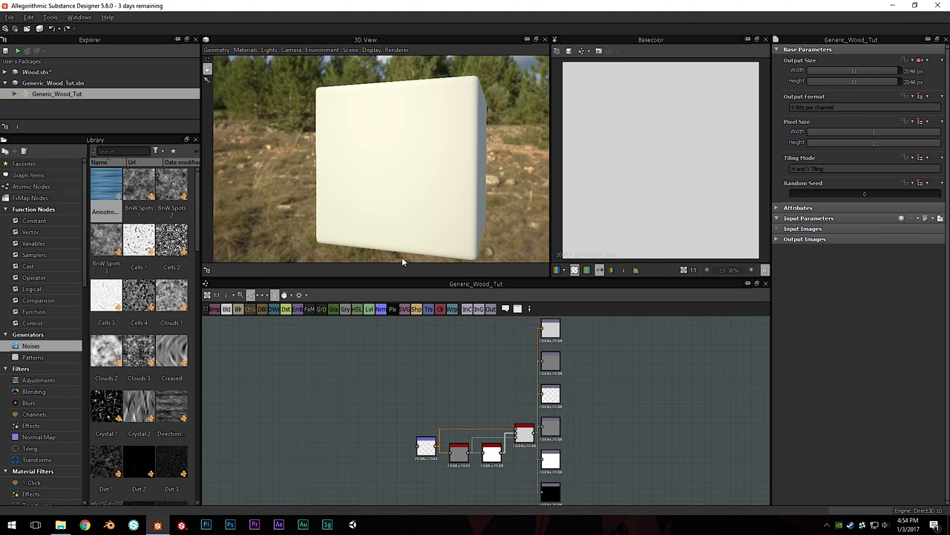
pyautogui.moveTo(405, 129); pyautogui.dragTo(361, 176)
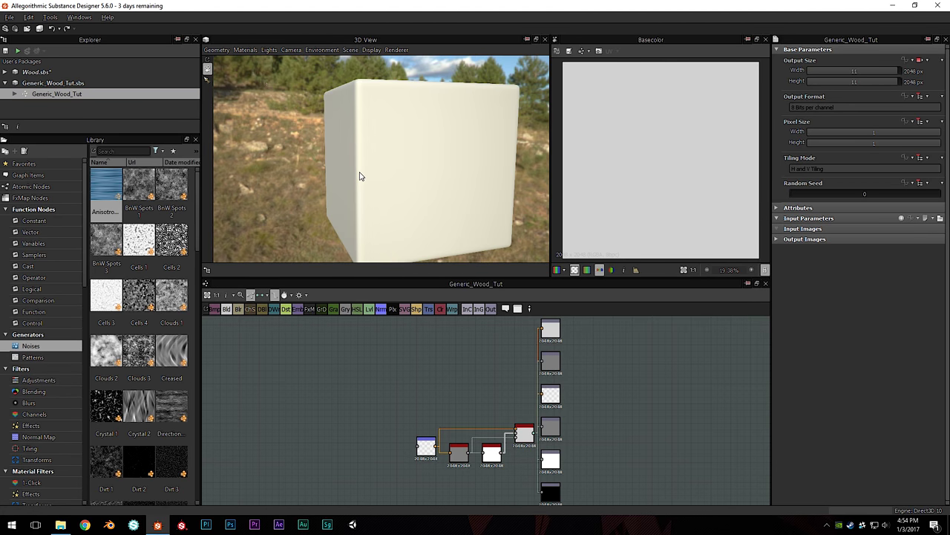
pyautogui.moveTo(418, 213)
pyautogui.mouseDown()
pyautogui.moveTo(411, 185)
pyautogui.moveTo(405, 204)
pyautogui.mouseUp()
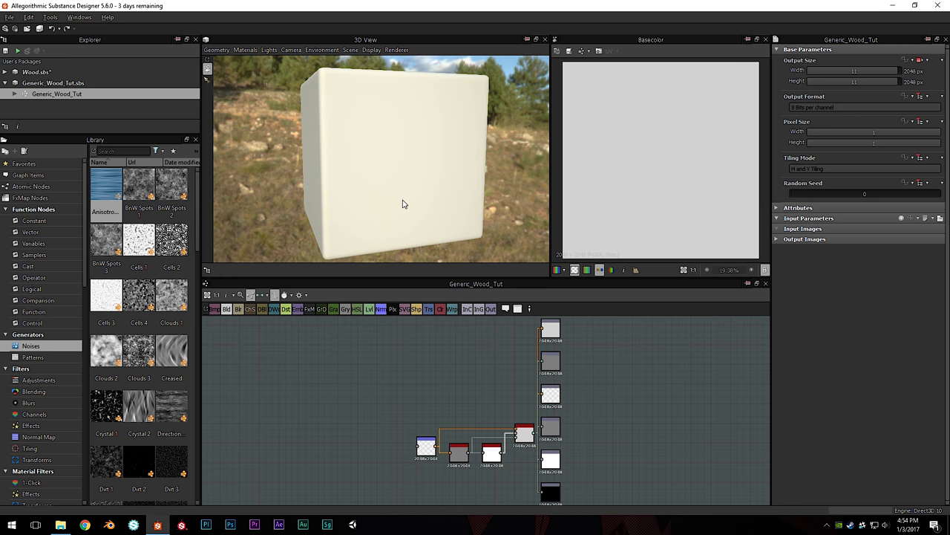
pyautogui.scroll(2, 403, 205)
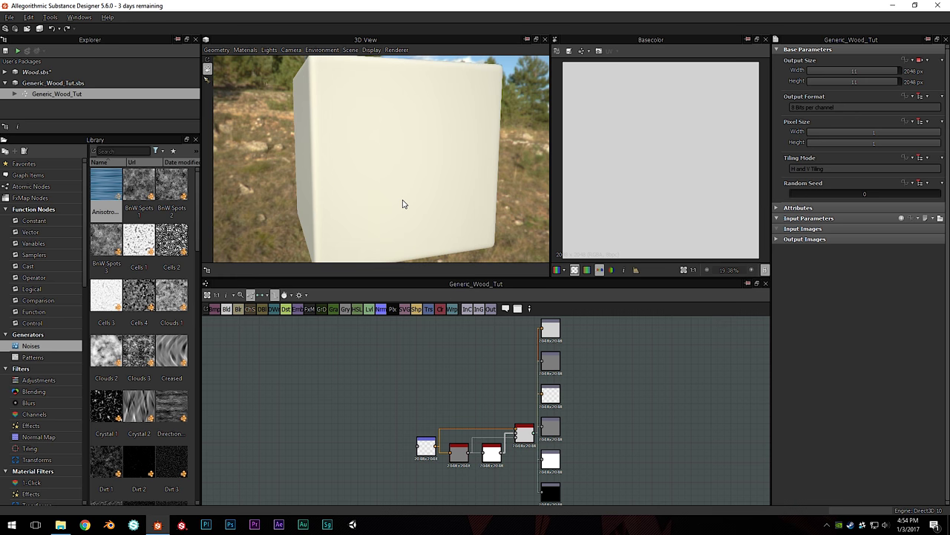
pyautogui.moveTo(357, 414); pyautogui.dragTo(363, 410, button='middle')
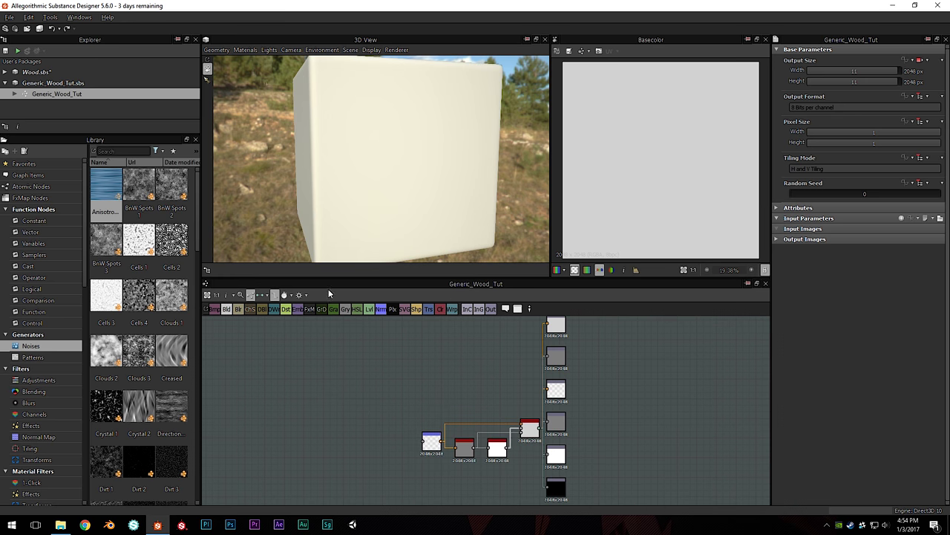
pyautogui.moveTo(431, 223); pyautogui.dragTo(409, 211)
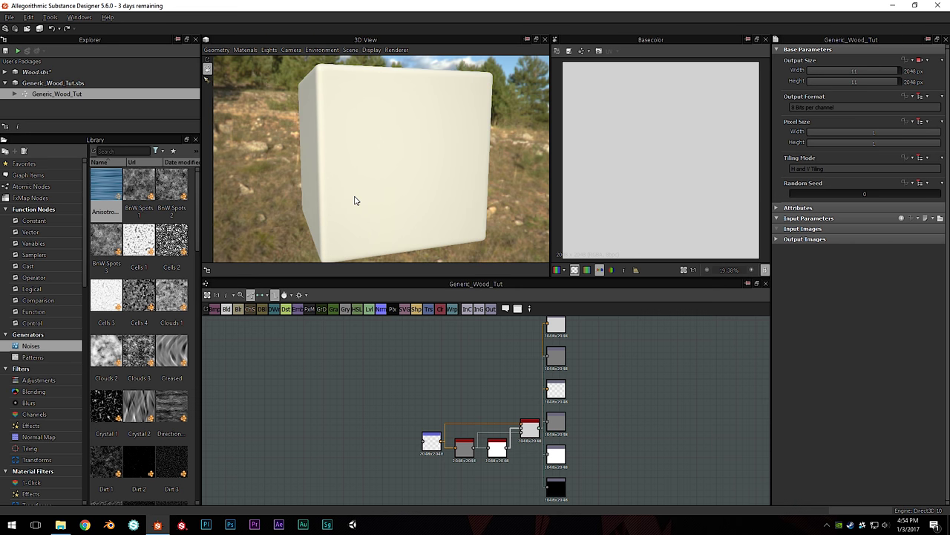
pyautogui.moveTo(354, 200); pyautogui.dragTo(346, 206)
# Add an Anisotropic Noise node and place it in the empty graph area well left of the Normal node
pyautogui.scroll(5, 326, 384)
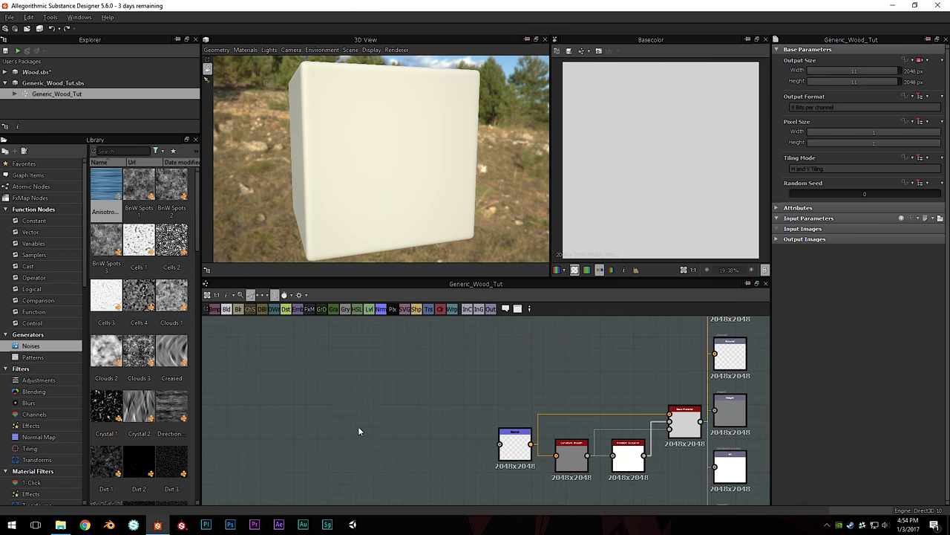
pyautogui.moveTo(357, 431); pyautogui.dragTo(344, 396, button='middle')
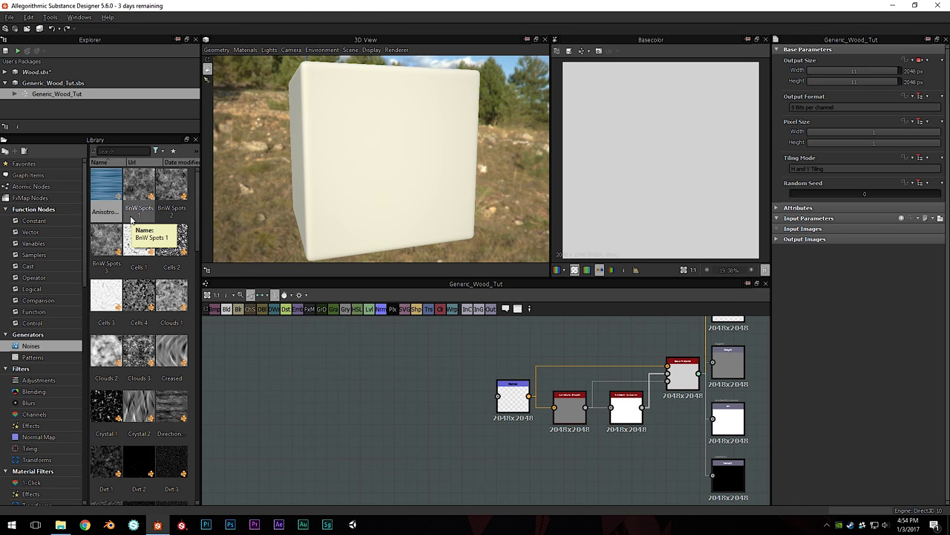
pyautogui.moveTo(111, 192); pyautogui.dragTo(357, 416)
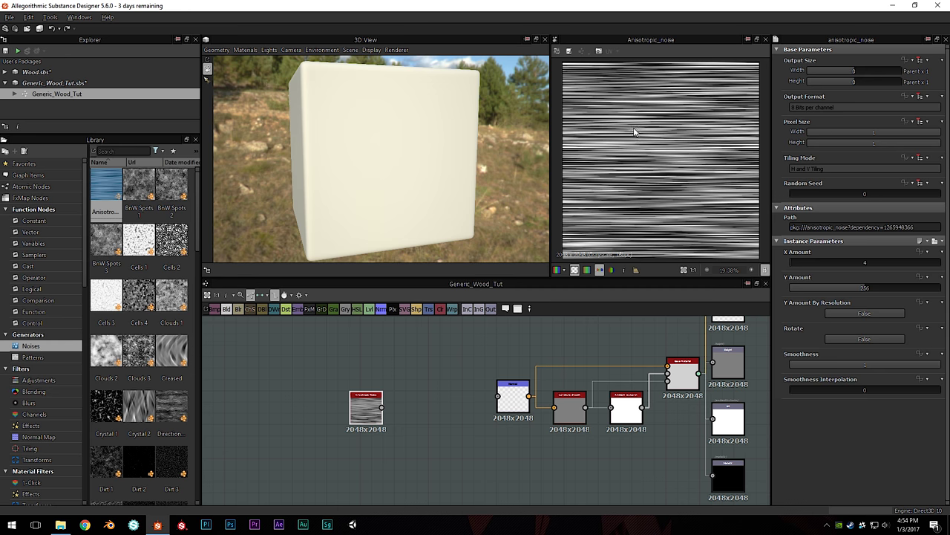
pyautogui.moveTo(370, 417); pyautogui.dragTo(268, 394)
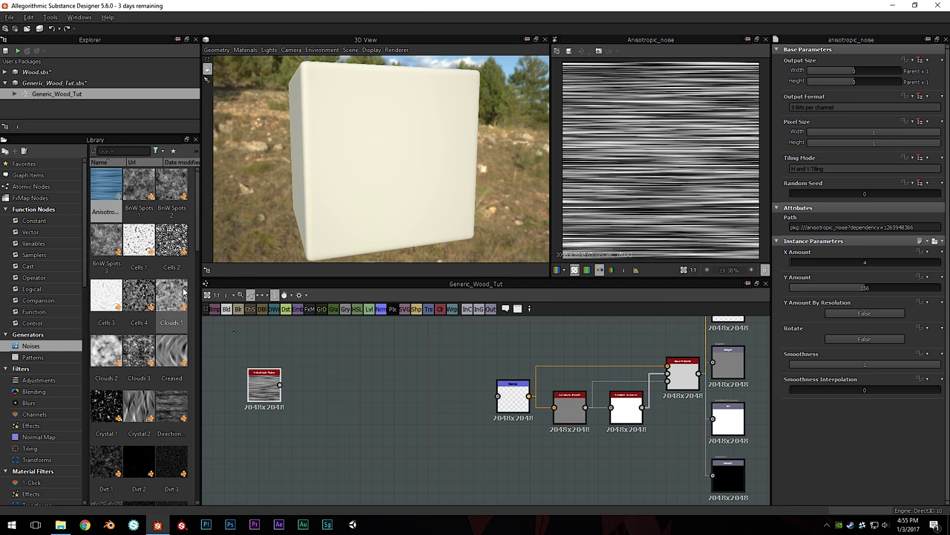
# Add a Perlin Noise 1 node to the graph and place it left of the Anisotropic Noise node
pyautogui.scroll(-10, 124, 304)
pyautogui.moveTo(118, 301); pyautogui.dragTo(243, 373)
pyautogui.moveTo(243, 374); pyautogui.dragTo(423, 349, button='middle')
pyautogui.moveTo(369, 368); pyautogui.dragTo(261, 381)
# Add a Perlin Noise Zoom node and line up the three noise nodes in a row, with Perlin Noise Zoom in the middle
pyautogui.moveTo(176, 327); pyautogui.dragTo(473, 351)
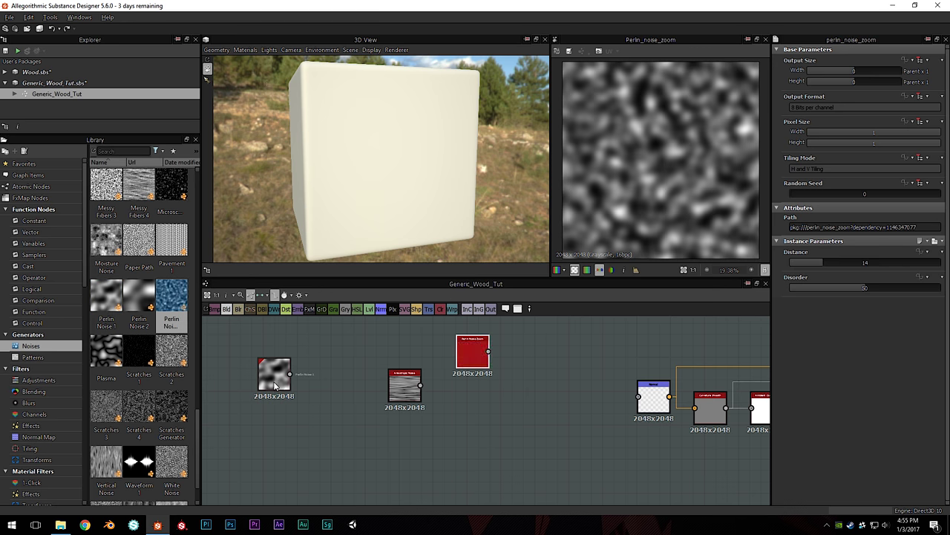
pyautogui.moveTo(273, 375); pyautogui.dragTo(257, 375)
pyautogui.moveTo(473, 351); pyautogui.dragTo(314, 375)
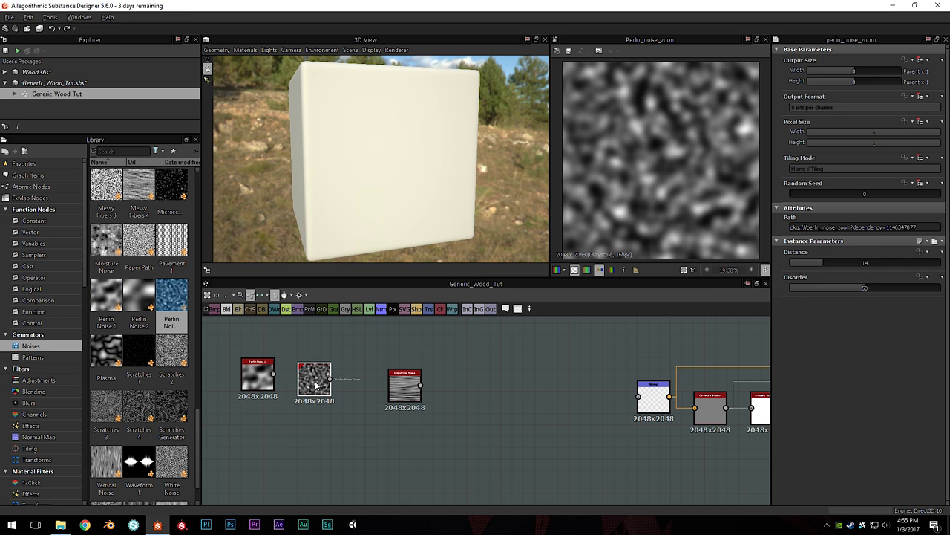
pyautogui.moveTo(396, 386); pyautogui.dragTo(373, 376)
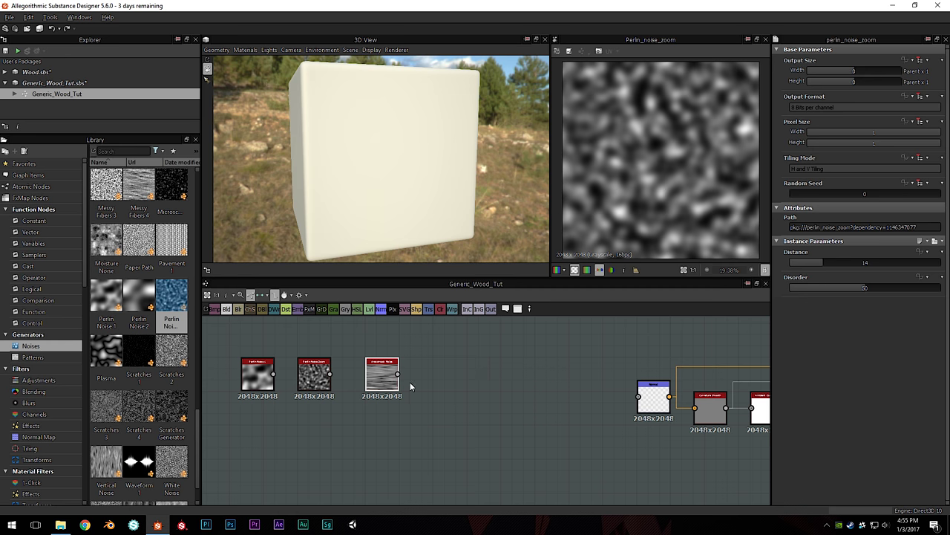
# Add a Warp node and place it up and to the right of the Anisotropic Noise node
pyautogui.press('space')
pyautogui.write('ware')
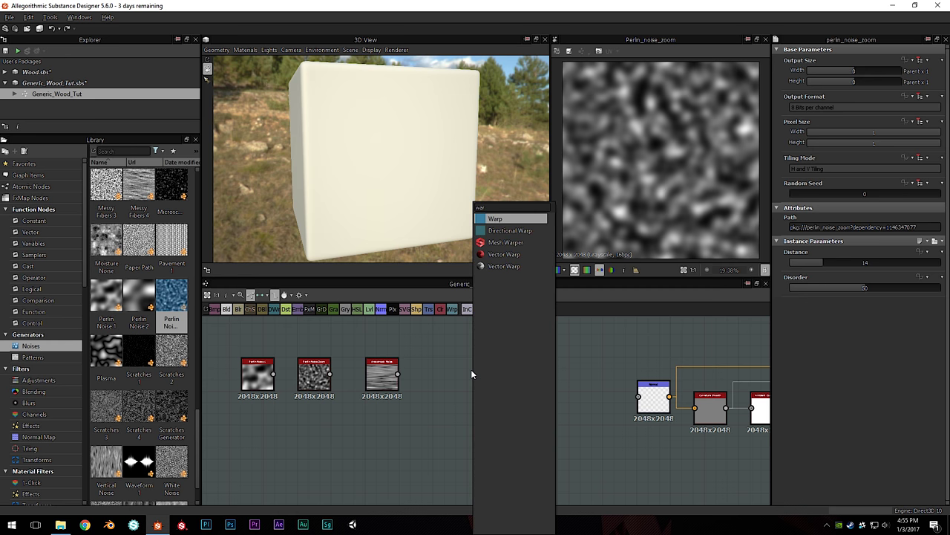
pyautogui.press('Return')
pyautogui.scroll(3, 379, 392)
pyautogui.moveTo(514, 407); pyautogui.dragTo(498, 367)
pyautogui.moveTo(498, 368); pyautogui.dragTo(496, 386, button='middle')
# Warp the Anisotropic Noise using Perlin Noise Zoom as the Warp node's second input, with Intensity set to 0.3
pyautogui.moveTo(309, 410); pyautogui.dragTo(490, 358)
pyautogui.moveTo(426, 410); pyautogui.dragTo(490, 345)
pyautogui.moveTo(865, 231)
pyautogui.mouseDown()
pyautogui.moveTo(880, 231)
pyautogui.moveTo(835, 227)
pyautogui.mouseUp()
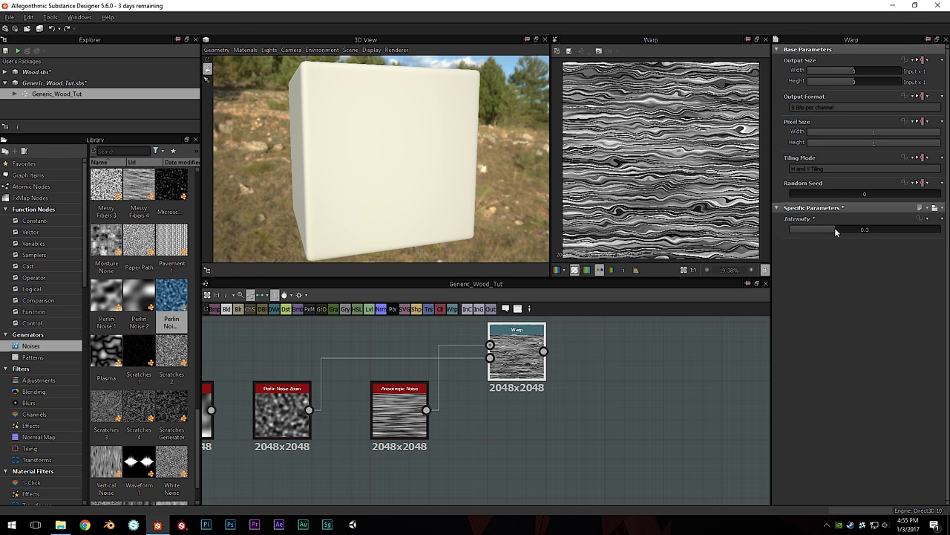
pyautogui.scroll(2, 652, 182)
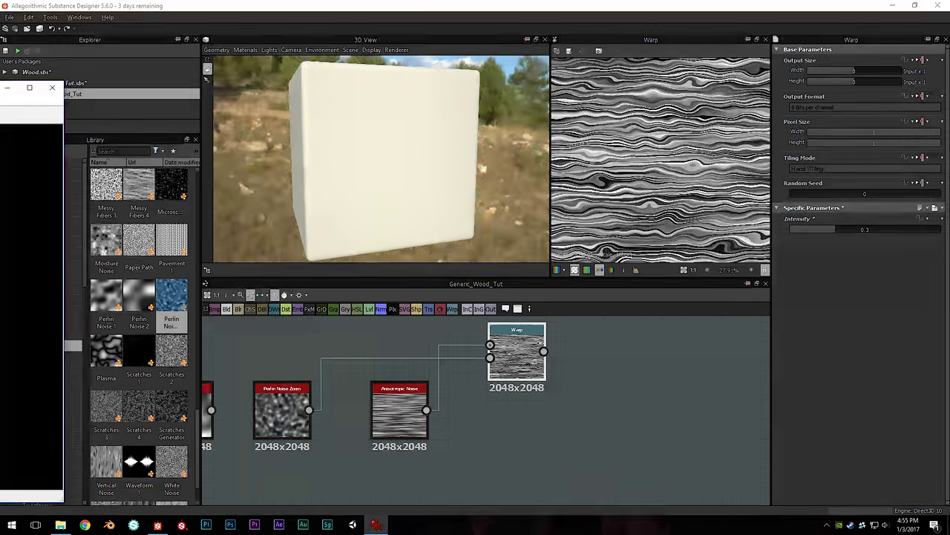
# Switch to IrfanView and browse the wood plank reference photos to study their grain and knots
pyautogui.press('Right')
pyautogui.press('Right')
pyautogui.press('Right')
pyautogui.press('Right')
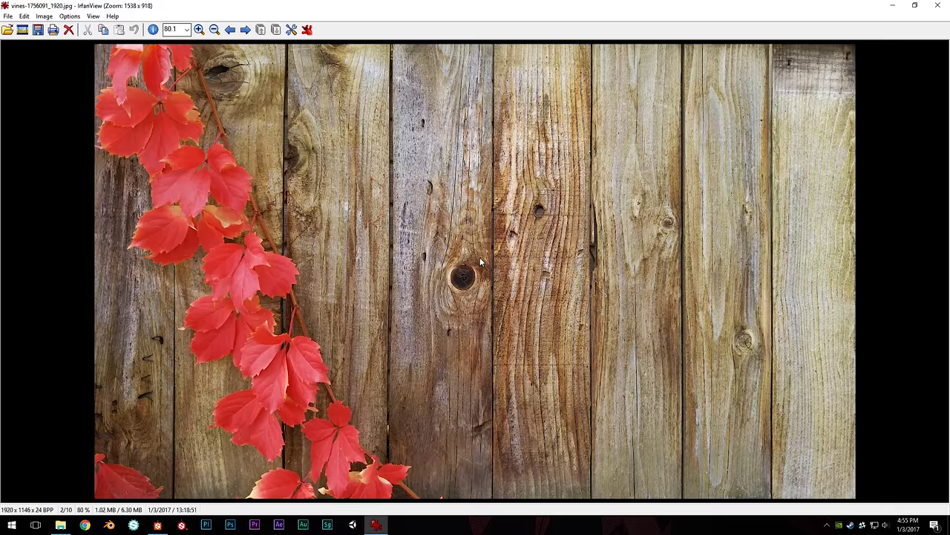
pyautogui.press('Right')
pyautogui.press('Right')
pyautogui.press('Right')
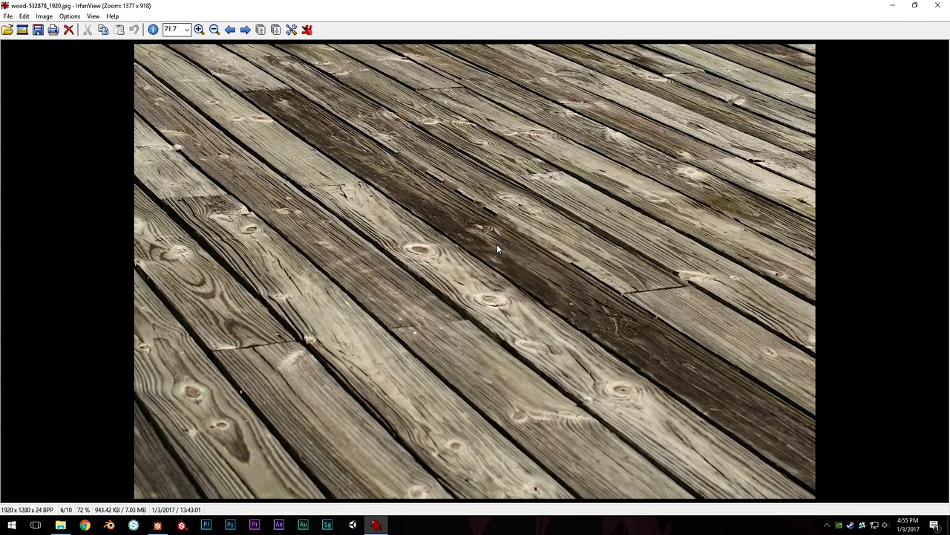
pyautogui.press('Right')
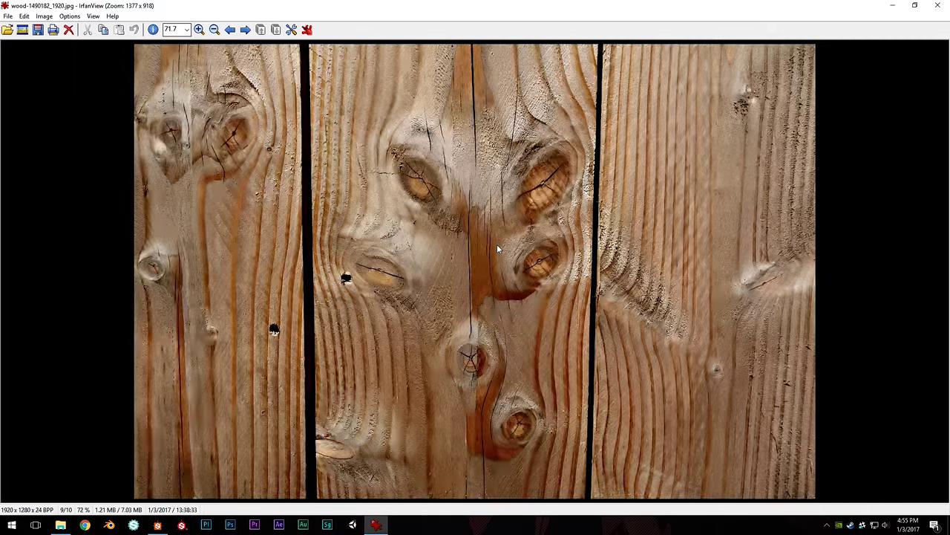
pyautogui.press('Right')
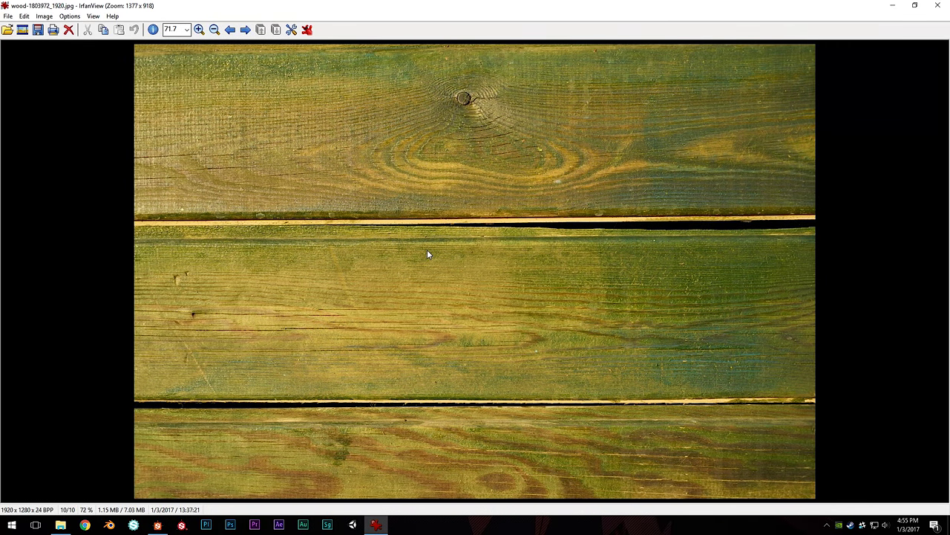
pyautogui.press('Left')
pyautogui.press('Left')
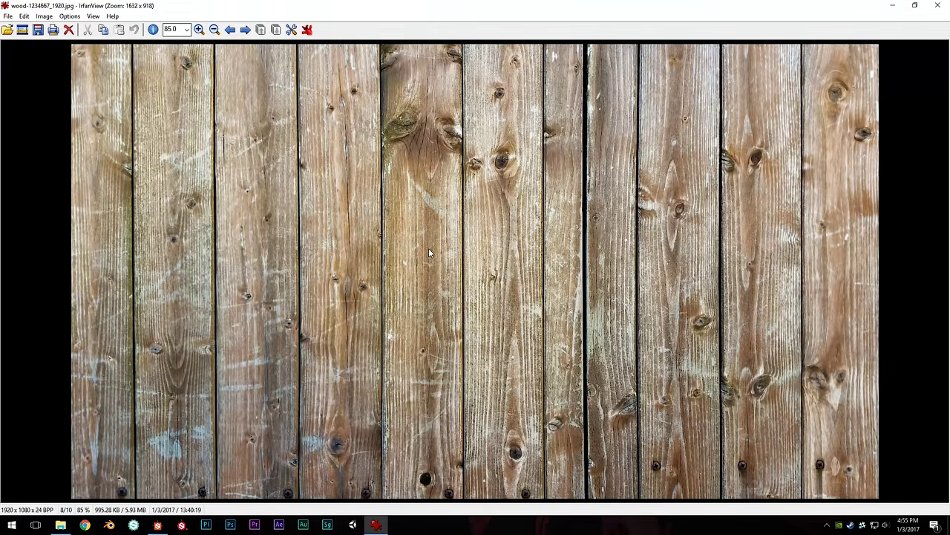
# Browse the wood plank reference photos, zooming into a knot to examine the surrounding grain, and close the image viewer
pyautogui.press('Right')
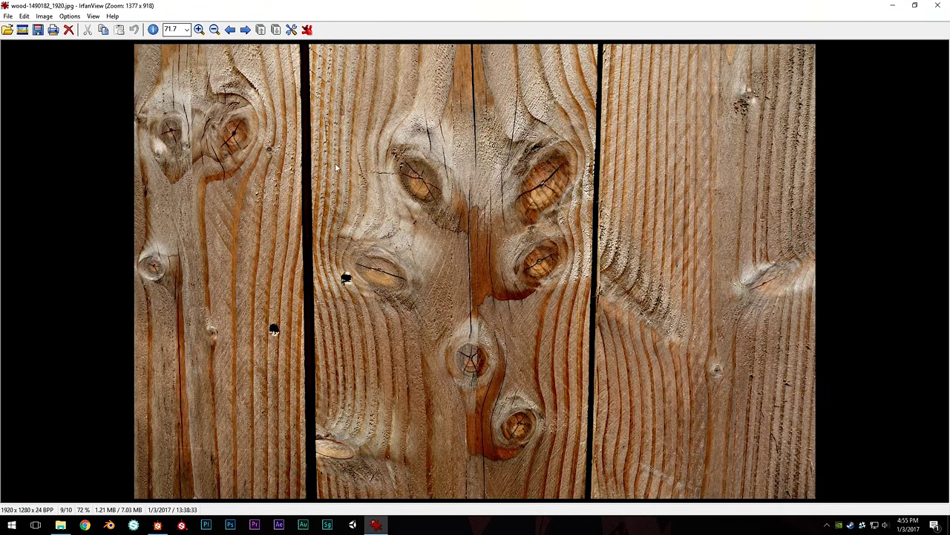
pyautogui.moveTo(385, 124); pyautogui.dragTo(454, 229)
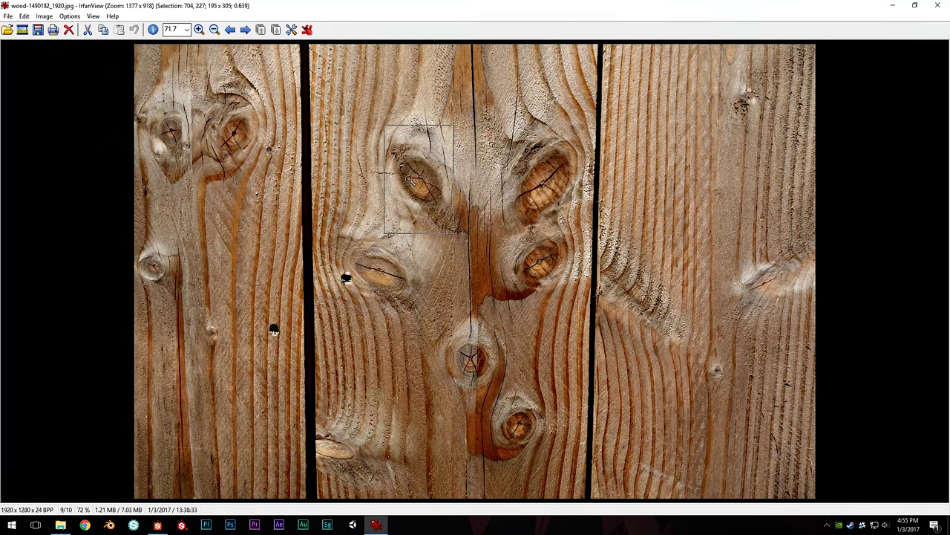
pyautogui.click(437, 180)
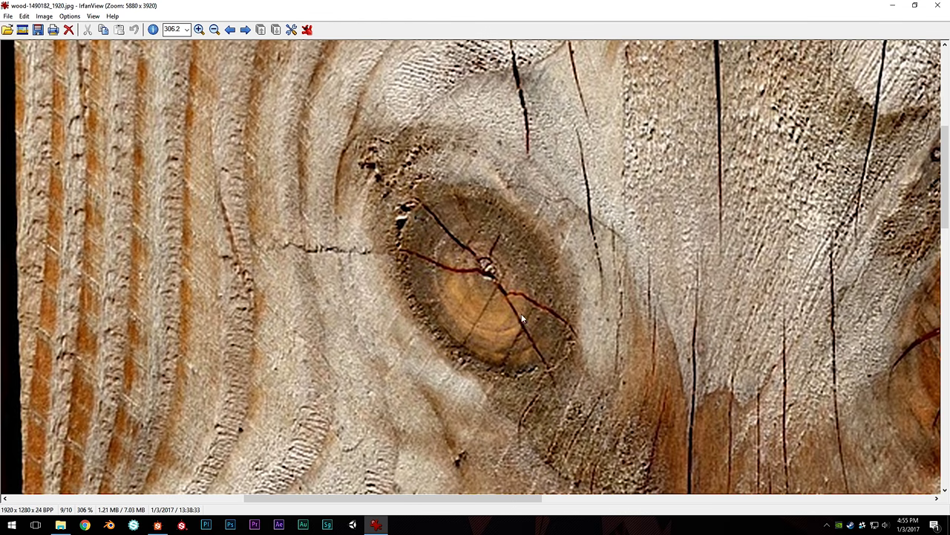
pyautogui.click(188, 30)
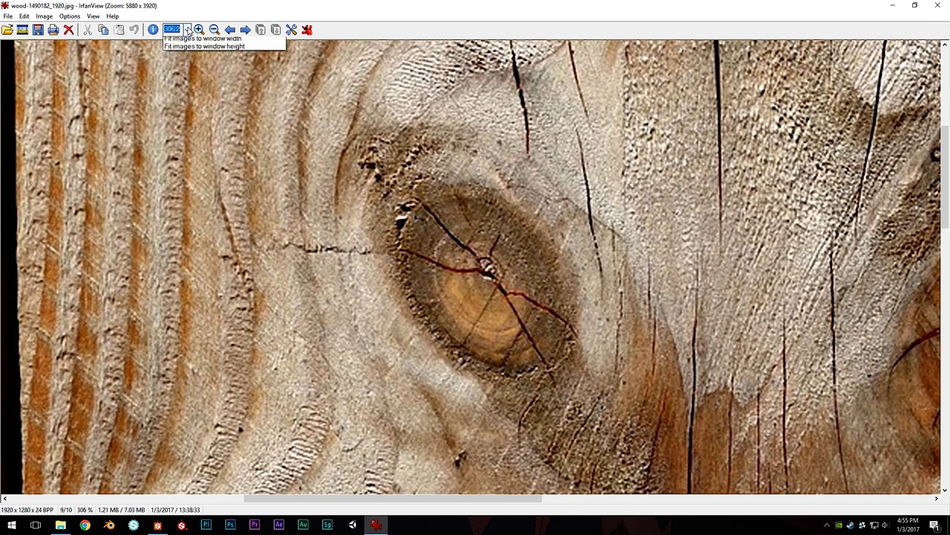
pyautogui.click(218, 30)
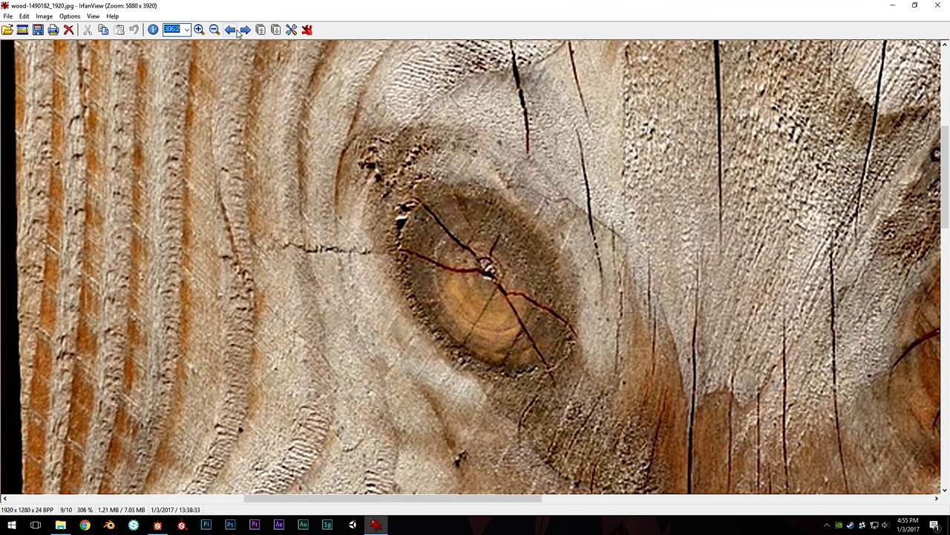
pyautogui.click(235, 30)
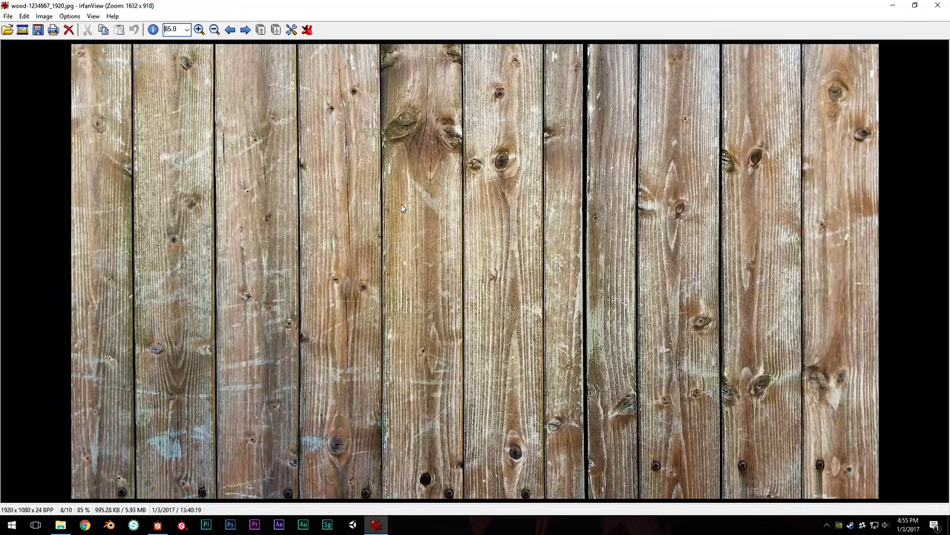
pyautogui.click(228, 31)
pyautogui.click(229, 32)
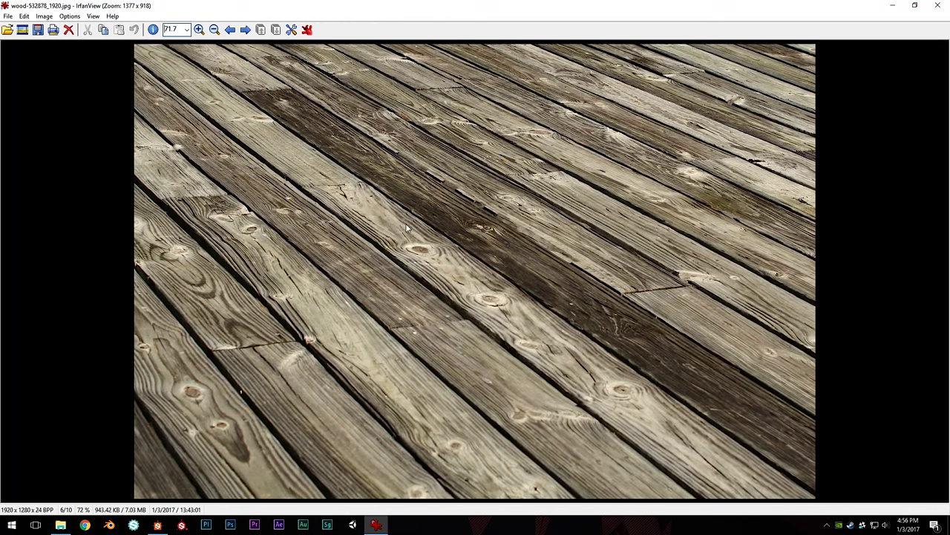
pyautogui.click(230, 29)
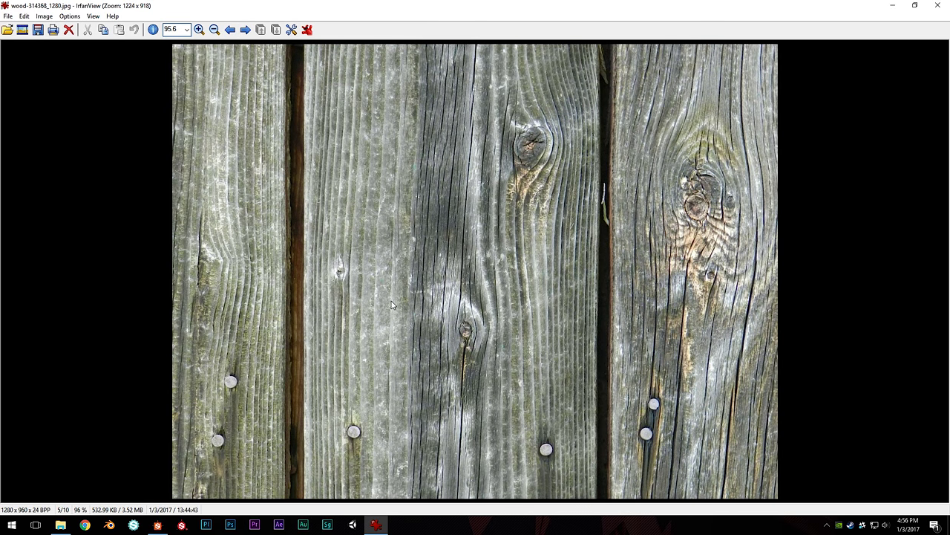
pyautogui.click(937, 5)
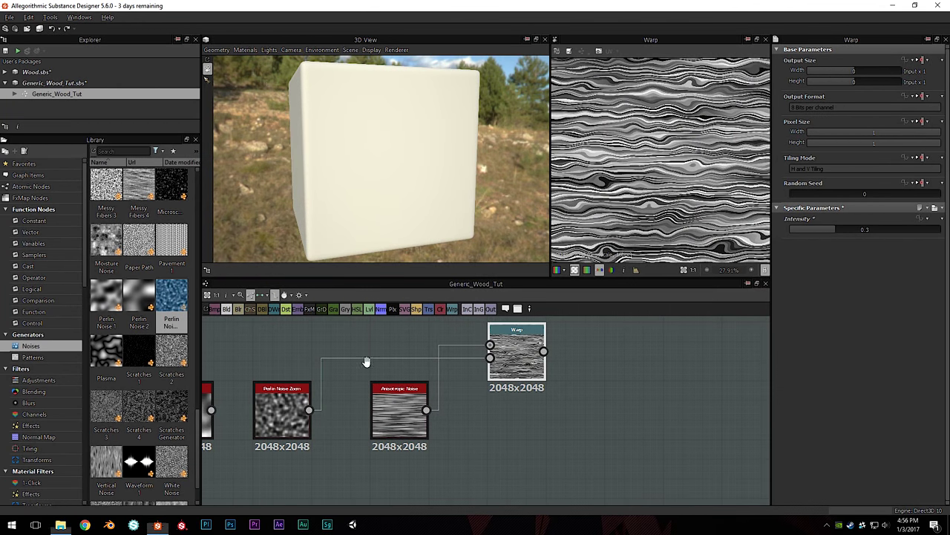
# Set the Intensity of the Warp node to 0.25 and check the warped grain in the 2D view
pyautogui.scroll(-2, 401, 378)
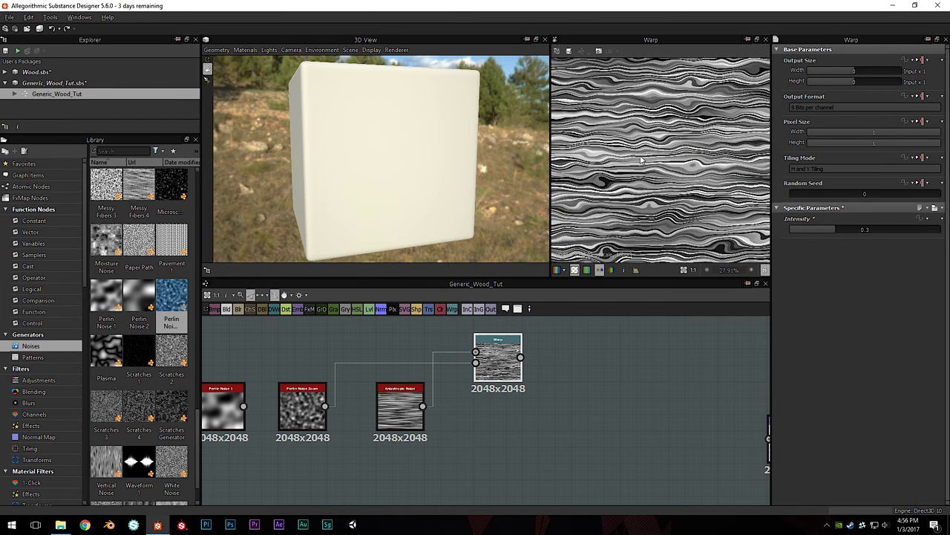
pyautogui.scroll(2, 641, 159)
pyautogui.moveTo(829, 226); pyautogui.dragTo(829, 228)
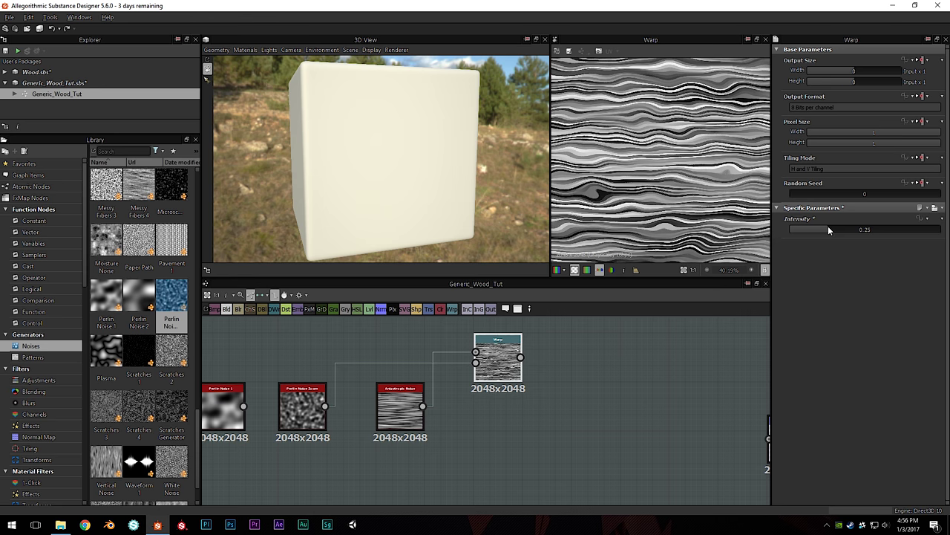
pyautogui.scroll(-2, 663, 174)
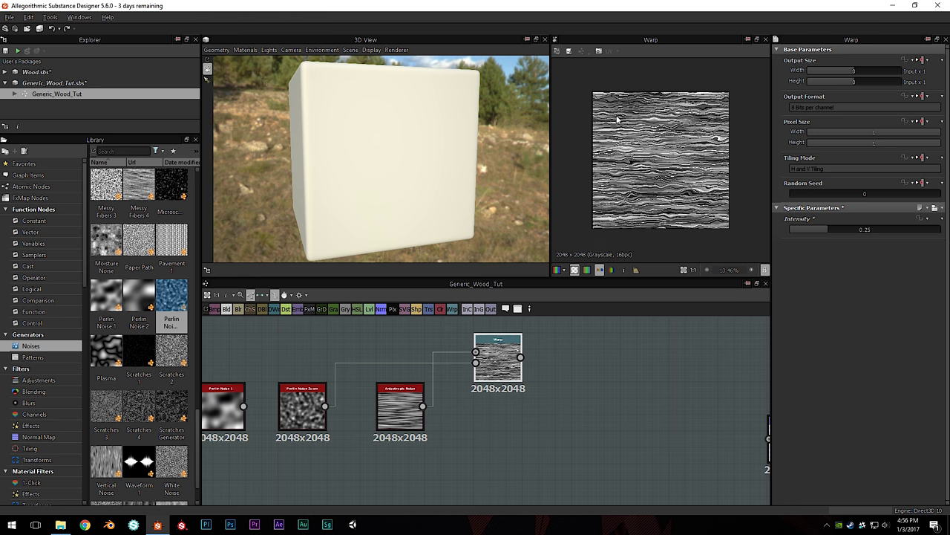
pyautogui.scroll(2, 617, 178)
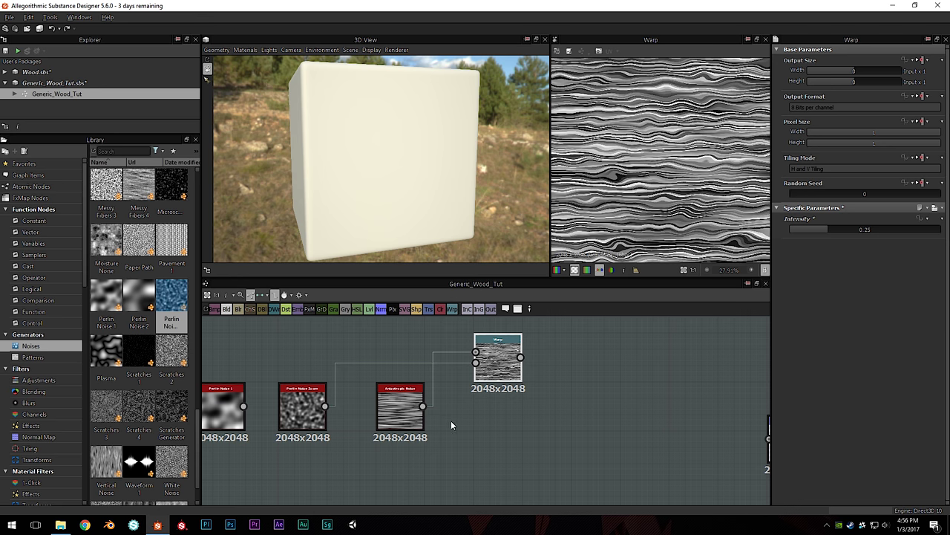
# Add a second Warp node fed by the first Warp, with Perlin Noise 1 connected as its second input
pyautogui.moveTo(450, 436); pyautogui.dragTo(499, 389, button='middle')
pyautogui.scroll(-1, 499, 390)
pyautogui.press('space')
pyautogui.write('wa')
pyautogui.click(508, 220)
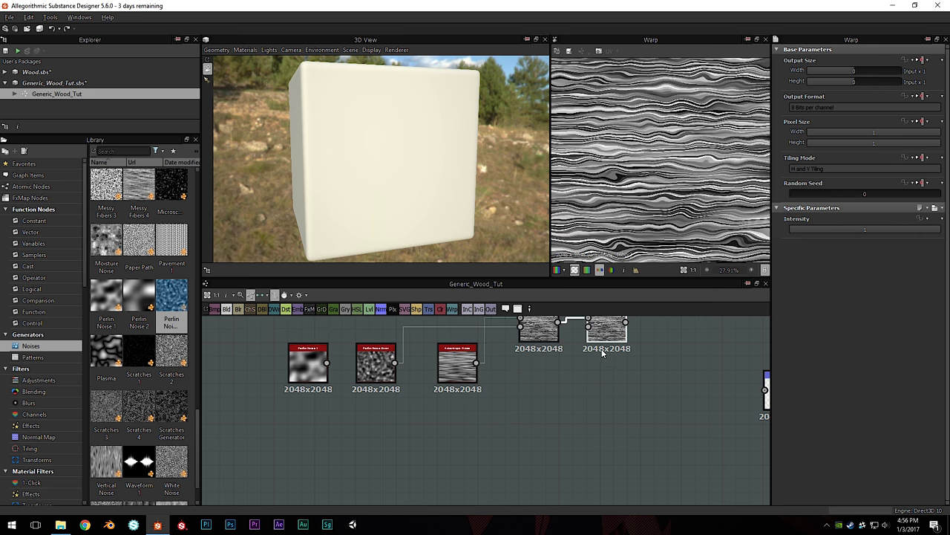
pyautogui.moveTo(600, 353); pyautogui.dragTo(591, 376, button='middle')
pyautogui.moveTo(597, 340); pyautogui.dragTo(596, 416)
pyautogui.moveTo(318, 384); pyautogui.dragTo(579, 429)
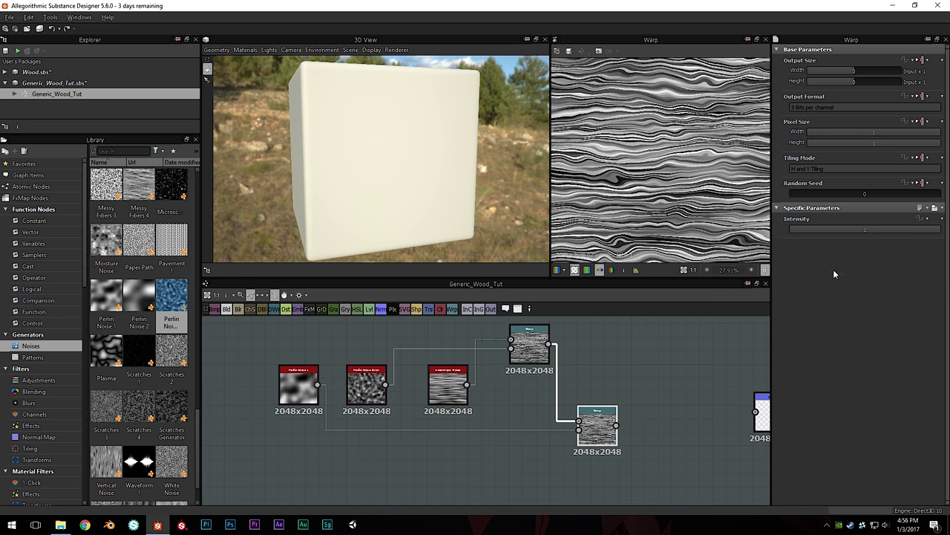
# Arrange Perlin Noise Zoom above Perlin Noise 1 in one column and move Anisotropic Noise to the left of them
pyautogui.scroll(1, 327, 379)
pyautogui.moveTo(292, 390); pyautogui.dragTo(465, 457)
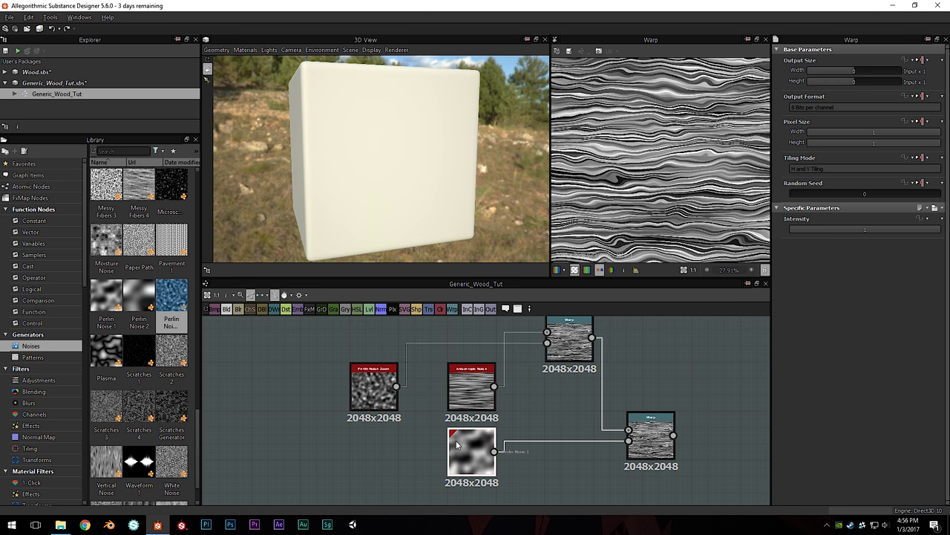
pyautogui.moveTo(457, 444); pyautogui.dragTo(413, 484, button='middle')
pyautogui.moveTo(329, 419); pyautogui.dragTo(427, 354)
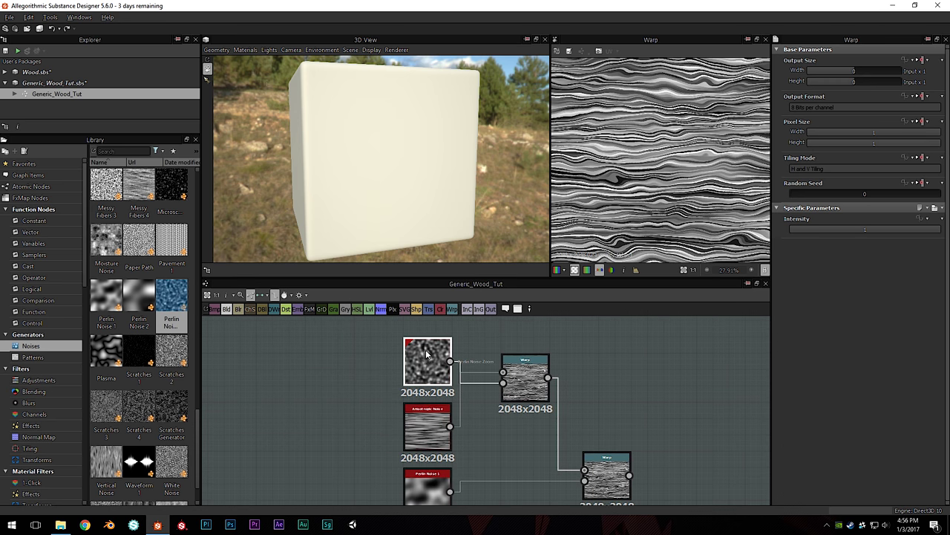
pyautogui.moveTo(423, 433); pyautogui.dragTo(342, 433)
# Lower the first Warp node to the height of Anisotropic Noise and place the second Warp slightly below and beside it
pyautogui.click(520, 388)
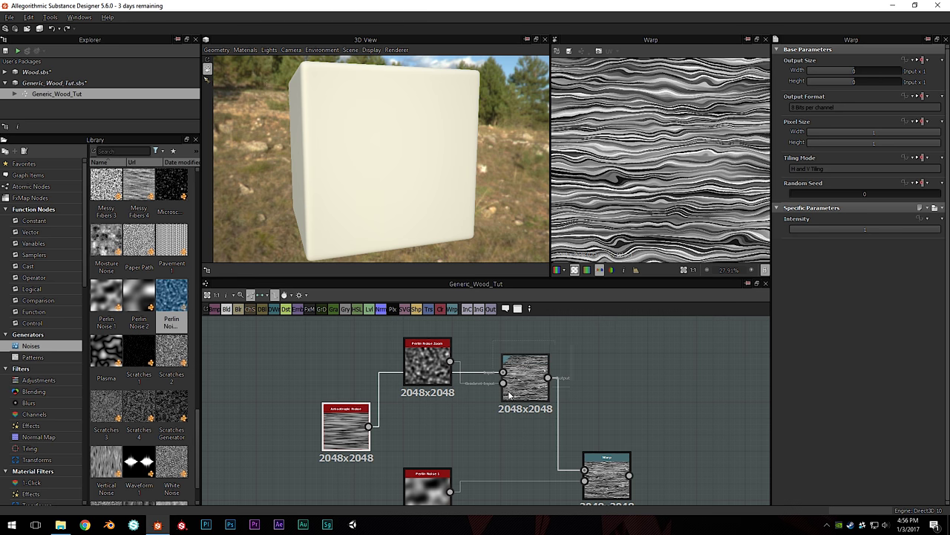
pyautogui.moveTo(519, 388); pyautogui.dragTo(520, 437)
pyautogui.moveTo(520, 437); pyautogui.dragTo(524, 375, button='middle')
pyautogui.moveTo(428, 440); pyautogui.dragTo(428, 456)
pyautogui.moveTo(623, 420); pyautogui.dragTo(623, 400)
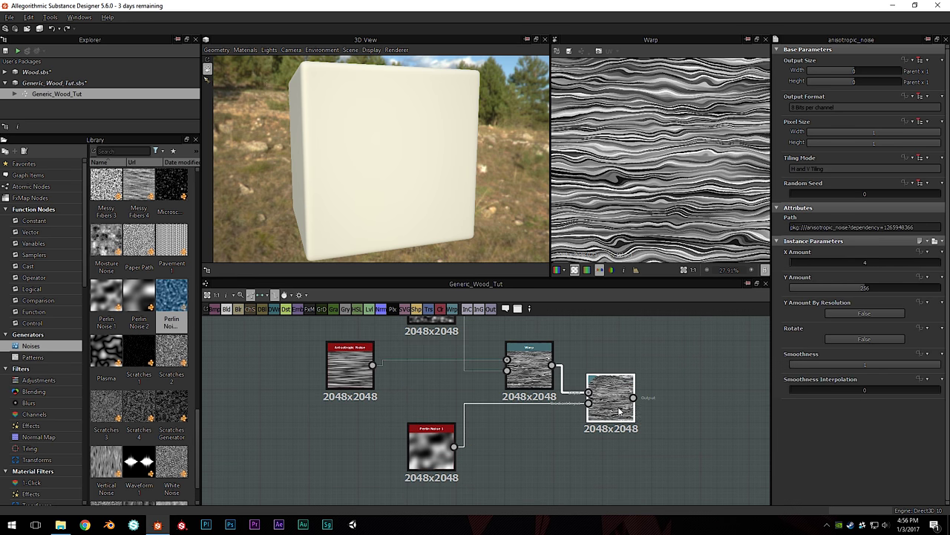
# Fine-tune the spacing of the three noise nodes and the second Warp node into a compact left-to-right layout
pyautogui.scroll(-2, 540, 421)
pyautogui.moveTo(461, 348); pyautogui.dragTo(462, 359)
pyautogui.moveTo(402, 393)
pyautogui.mouseDown()
pyautogui.moveTo(388, 389)
pyautogui.moveTo(388, 413)
pyautogui.moveTo(402, 404)
pyautogui.moveTo(392, 405)
pyautogui.mouseUp()
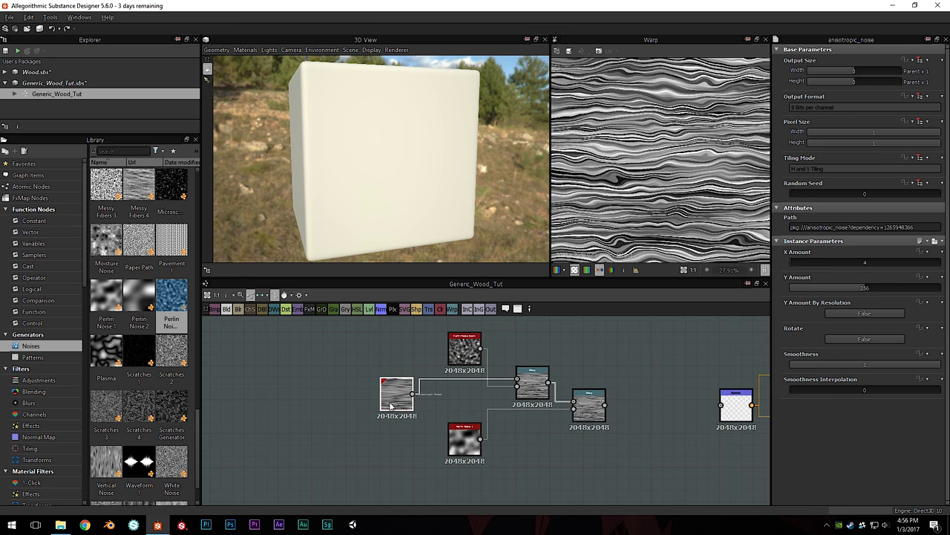
pyautogui.moveTo(455, 435)
pyautogui.mouseDown()
pyautogui.moveTo(454, 423)
pyautogui.moveTo(461, 433)
pyautogui.mouseUp()
pyautogui.scroll(2, 525, 438)
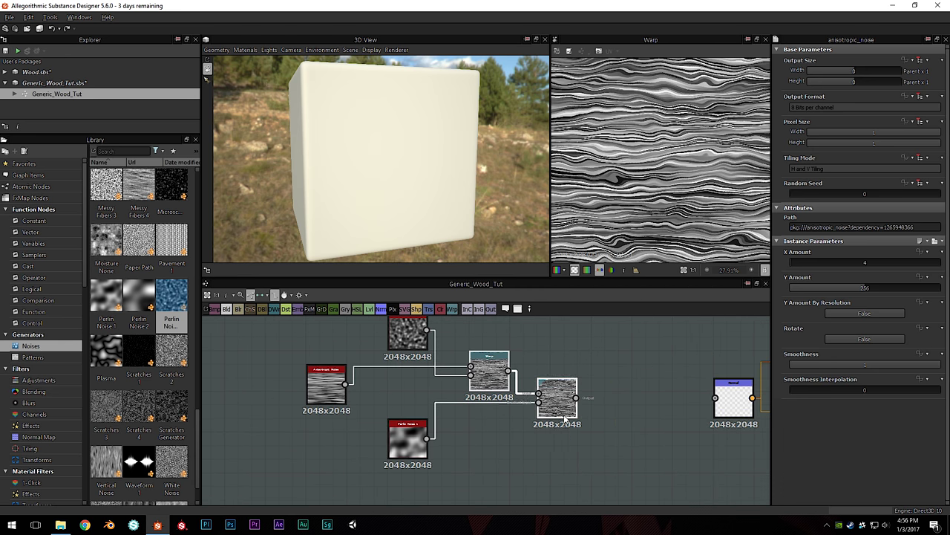
pyautogui.click(566, 420)
pyautogui.moveTo(565, 415); pyautogui.dragTo(565, 401)
pyautogui.click(540, 444)
pyautogui.scroll(2, 536, 447)
pyautogui.scroll(-2, 534, 448)
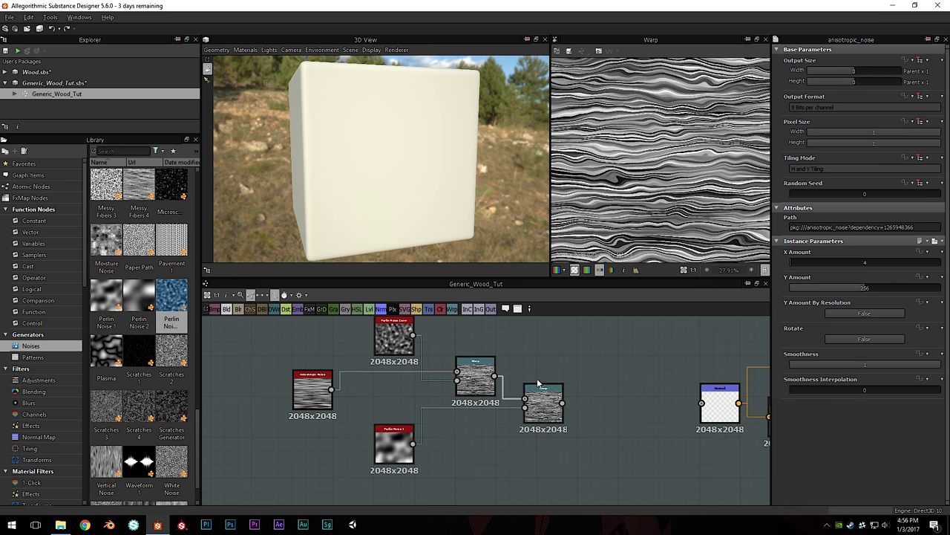
# Preview the second Warp node in the 2D view and examine its grain pattern up close and as a whole
pyautogui.doubleClick(542, 404)
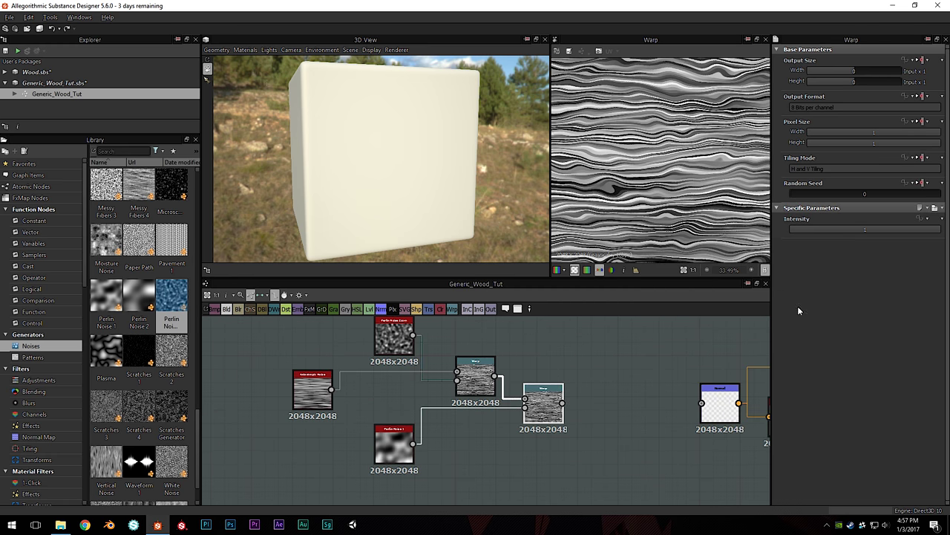
pyautogui.scroll(-5, 616, 185)
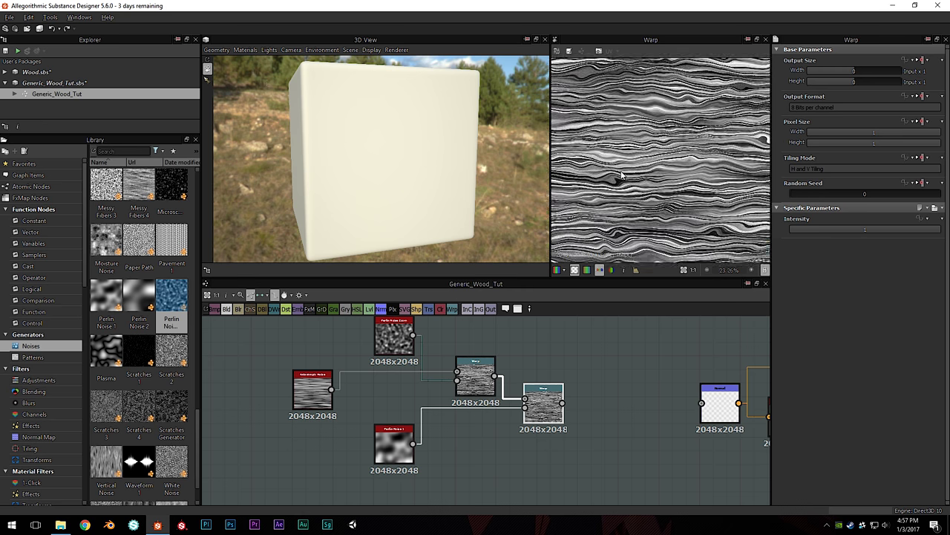
pyautogui.scroll(-1, 458, 179)
pyautogui.scroll(4, 665, 171)
pyautogui.scroll(-5, 673, 132)
pyautogui.scroll(3, 638, 172)
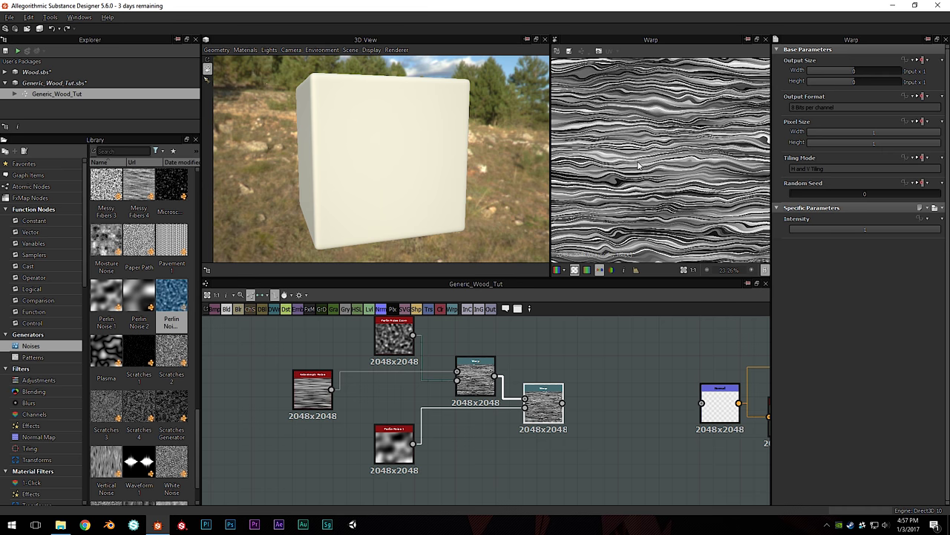
pyautogui.scroll(-3, 627, 149)
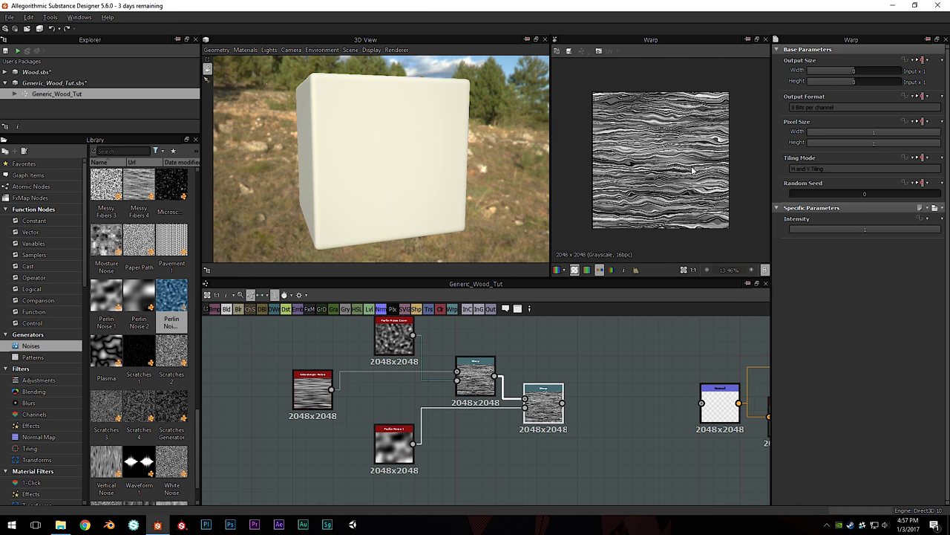
pyautogui.scroll(-2, 417, 390)
pyautogui.moveTo(285, 310); pyautogui.dragTo(579, 463)
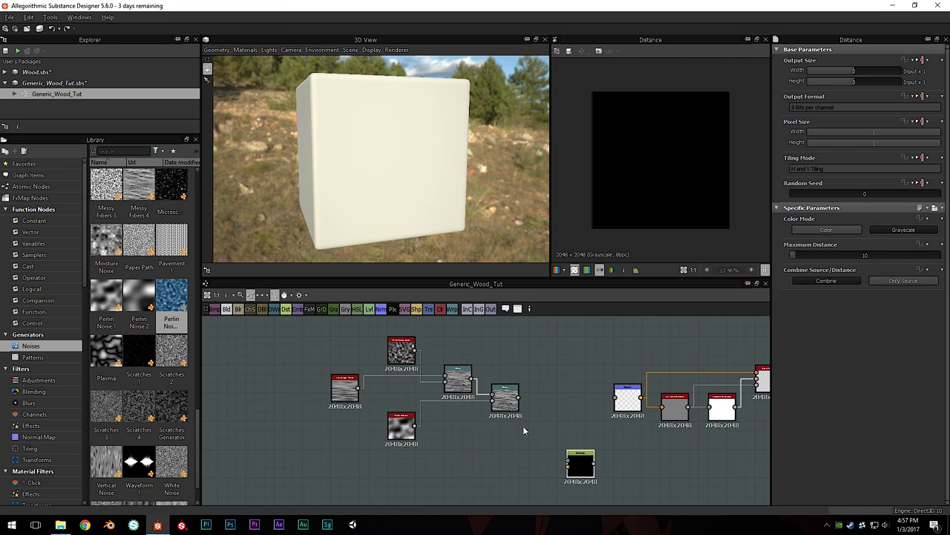
pyautogui.press('Delete')
# Move the whole group of noise and Warp nodes farther left, away from the Normal node
pyautogui.moveTo(320, 332); pyautogui.dragTo(523, 440)
pyautogui.moveTo(499, 403); pyautogui.dragTo(339, 393)
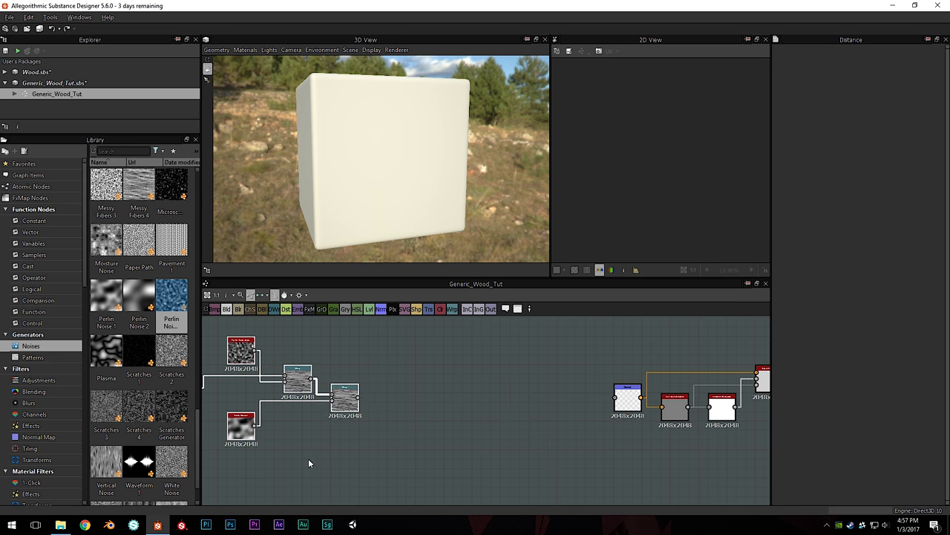
pyautogui.moveTo(308, 458); pyautogui.dragTo(435, 454, button='middle')
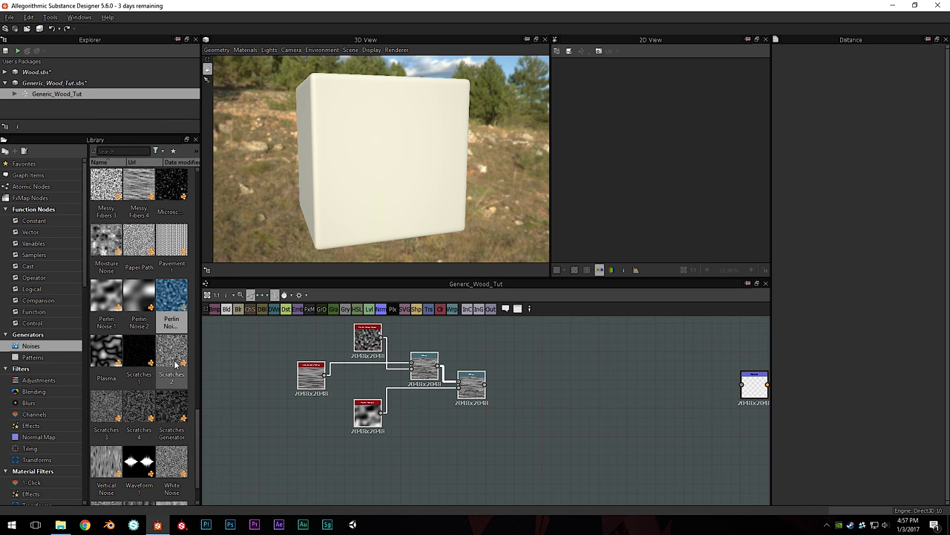
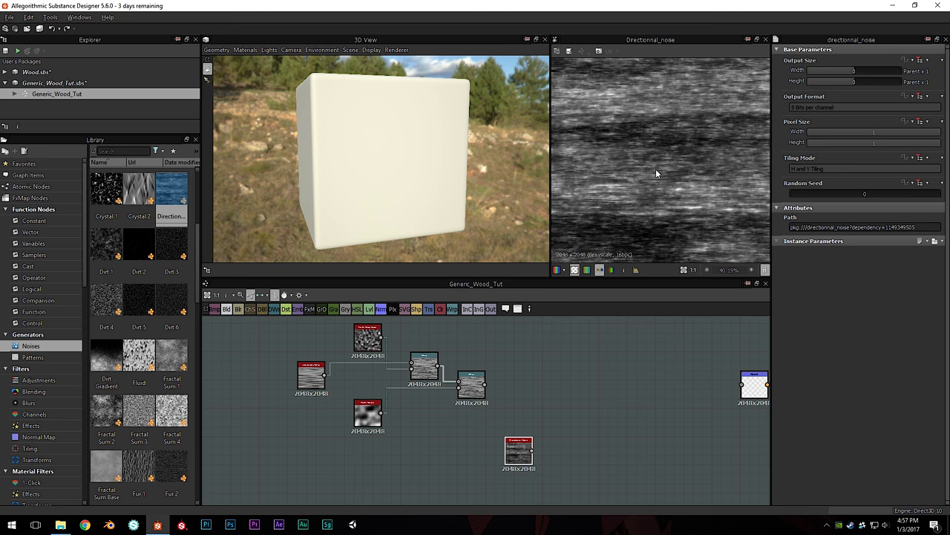
# Inspect the Directional Noise pattern in the 2D view and place its node directly below Perlin Noise 1
pyautogui.scroll(6, 576, 168)
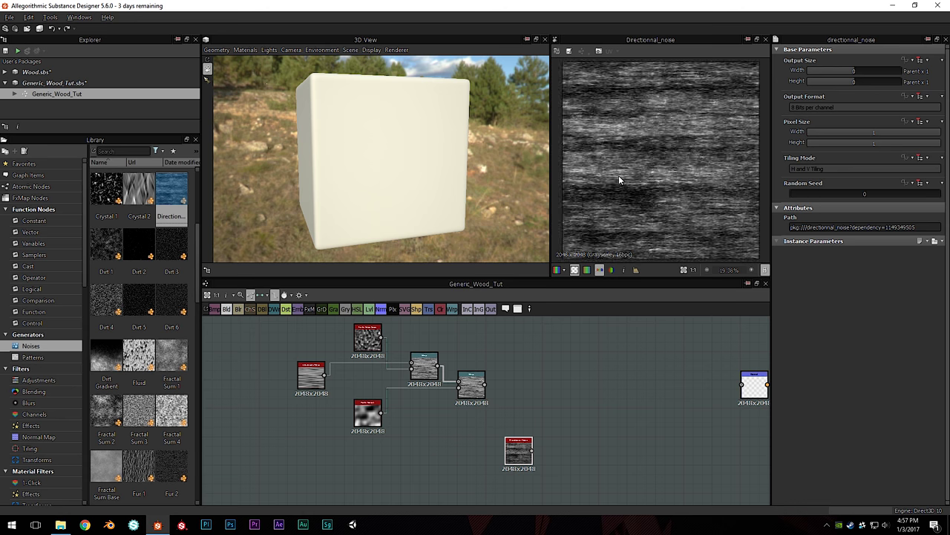
pyautogui.scroll(-3, 560, 199)
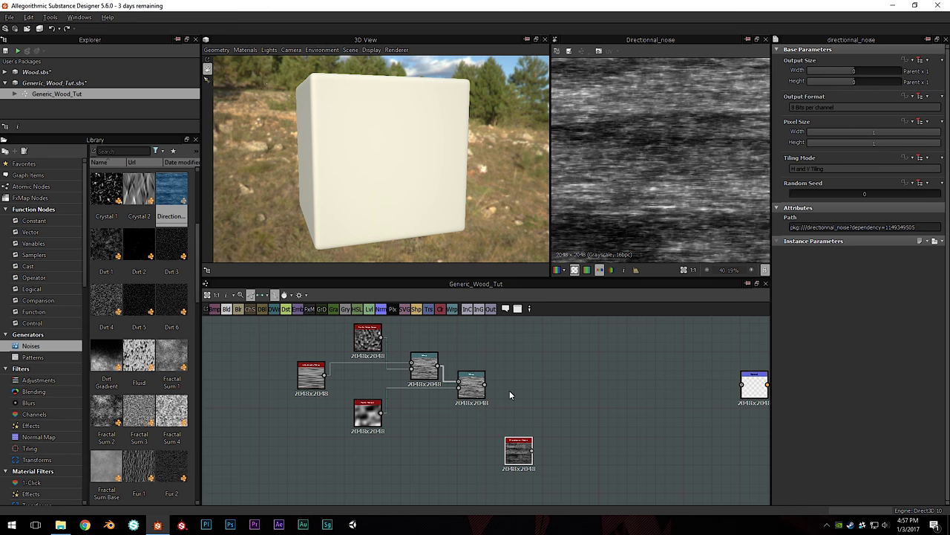
pyautogui.moveTo(512, 382); pyautogui.dragTo(554, 346, button='middle')
pyautogui.moveTo(559, 418); pyautogui.dragTo(448, 397)
pyautogui.moveTo(471, 412); pyautogui.dragTo(482, 448, button='middle')
pyautogui.moveTo(462, 434); pyautogui.dragTo(425, 462)
pyautogui.scroll(2, 513, 444)
pyautogui.moveTo(520, 444); pyautogui.dragTo(488, 436, button='middle')
# Add a Blend node with the second Warp as its foreground input and Directional Noise as its background input
pyautogui.press('space')
pyautogui.write('bl')
pyautogui.click(545, 220)
pyautogui.moveTo(452, 436); pyautogui.dragTo(576, 404)
pyautogui.moveTo(514, 368); pyautogui.dragTo(562, 393)
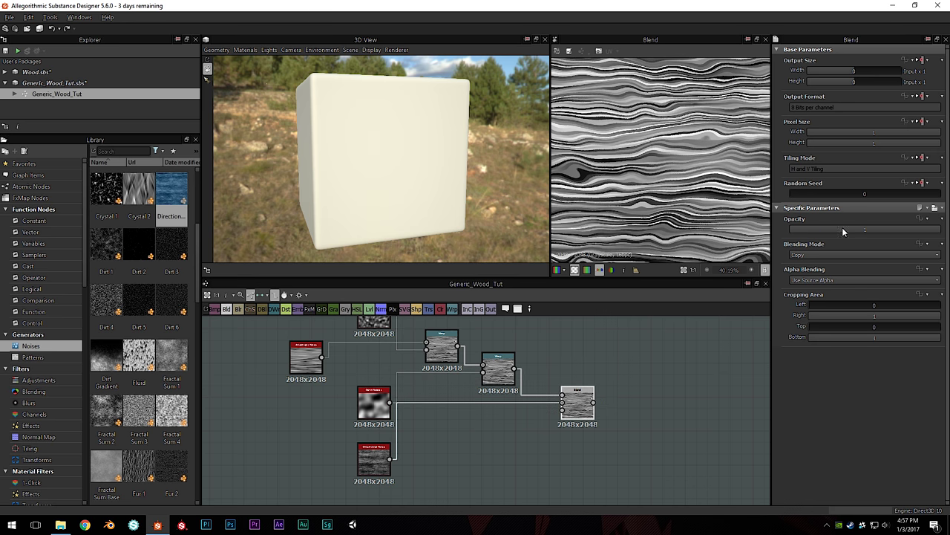
# Set the Blend node's Opacity to 0.42 and its Blending Mode to Screen
pyautogui.moveTo(863, 226); pyautogui.dragTo(854, 227)
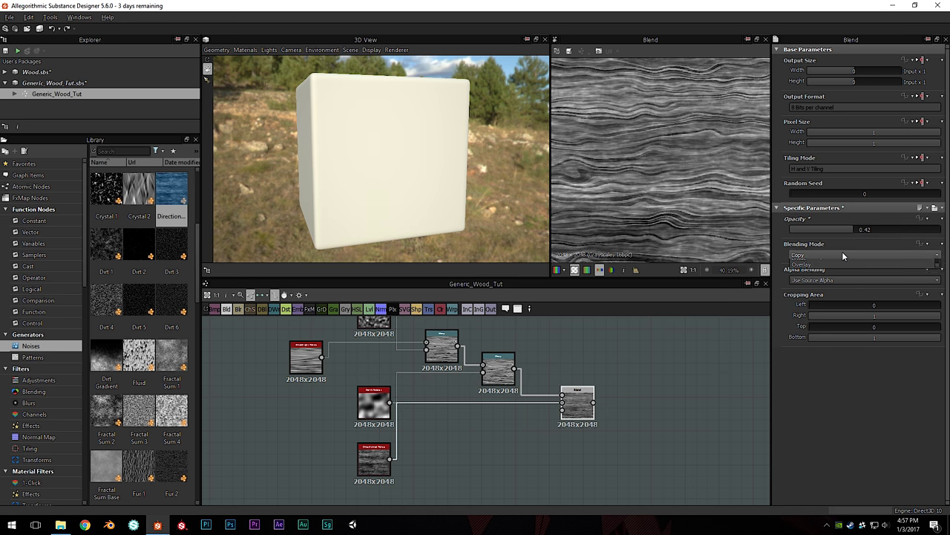
pyautogui.click(842, 253)
pyautogui.click(827, 315)
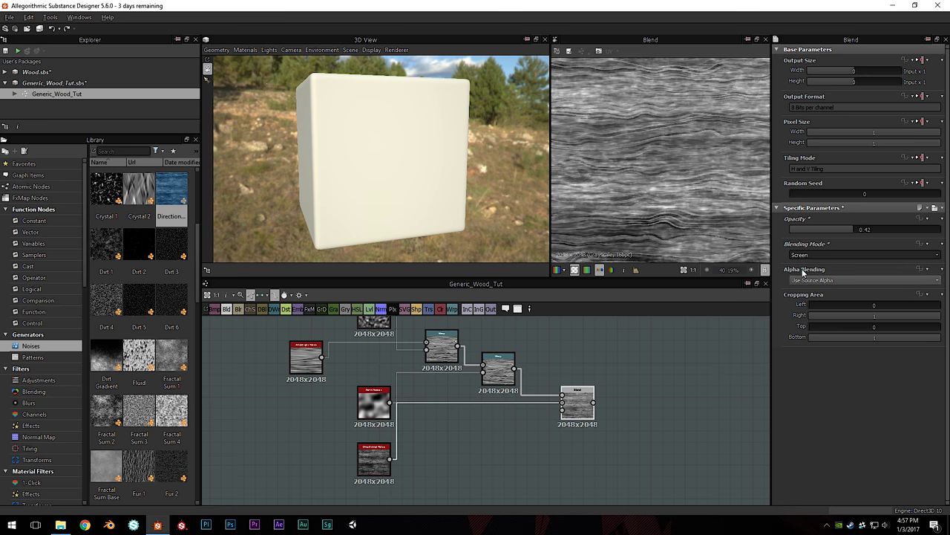
# Lower the Blend node's Opacity to 0.3 and check the blended grain at several magnifications
pyautogui.moveTo(849, 225); pyautogui.dragTo(834, 226)
pyautogui.scroll(2, 670, 185)
pyautogui.scroll(-4, 670, 184)
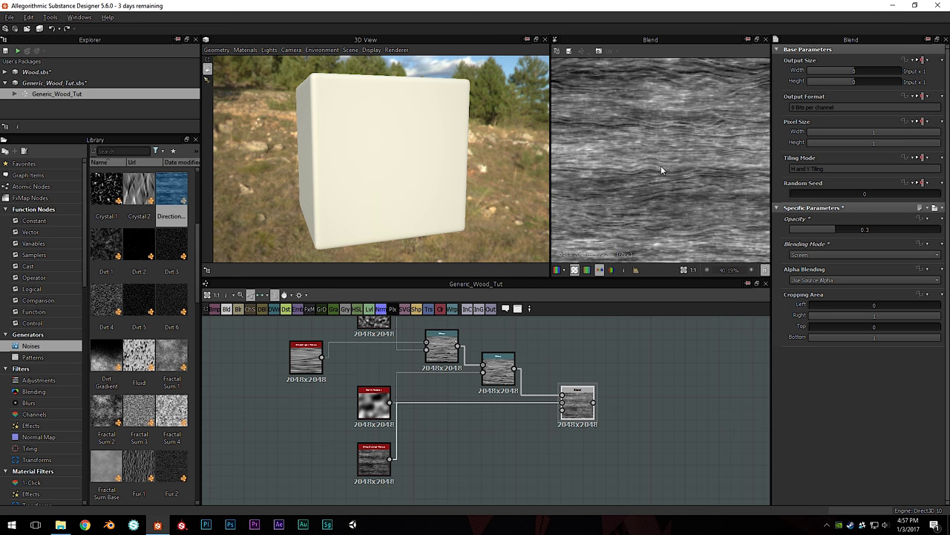
pyautogui.scroll(5, 637, 181)
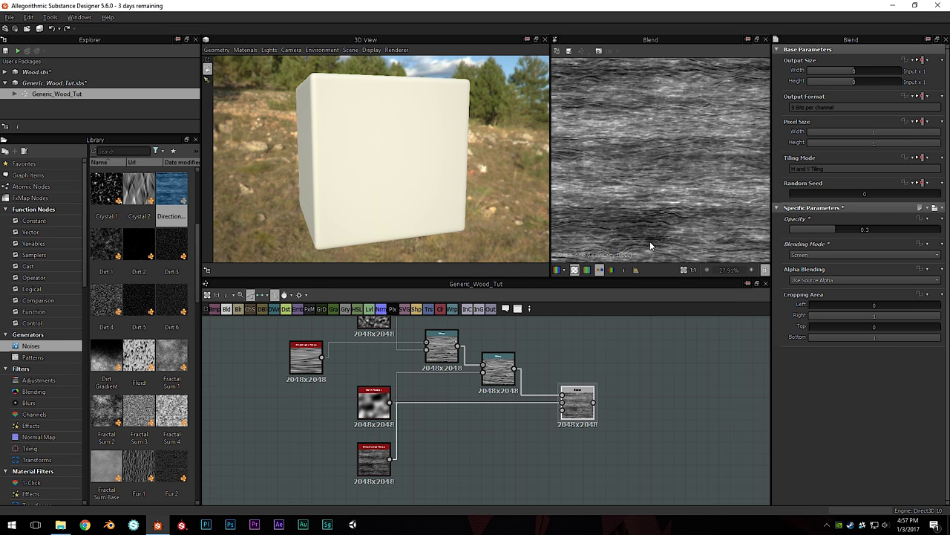
pyautogui.moveTo(650, 210); pyautogui.dragTo(649, 220, button='middle')
pyautogui.moveTo(652, 85); pyautogui.dragTo(656, 149, button='middle')
# Place Directional Noise below the second Warp and feed it into a new Warp node driven by Perlin Noise 1
pyautogui.moveTo(377, 458); pyautogui.dragTo(501, 424)
pyautogui.moveTo(577, 403); pyautogui.dragTo(633, 402)
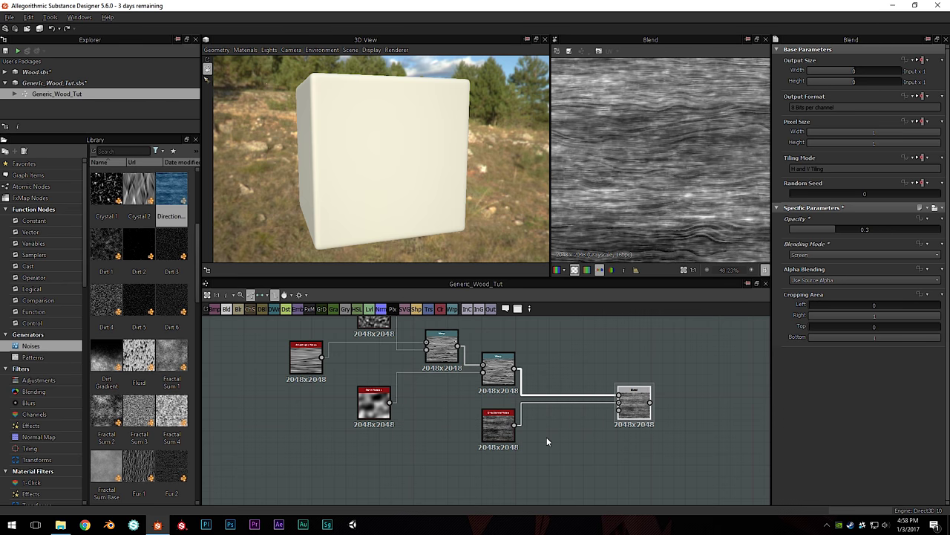
pyautogui.press('space')
pyautogui.write('war')
pyautogui.click(582, 222)
pyautogui.moveTo(546, 438)
pyautogui.mouseDown()
pyautogui.moveTo(568, 427)
pyautogui.moveTo(554, 429)
pyautogui.mouseUp()
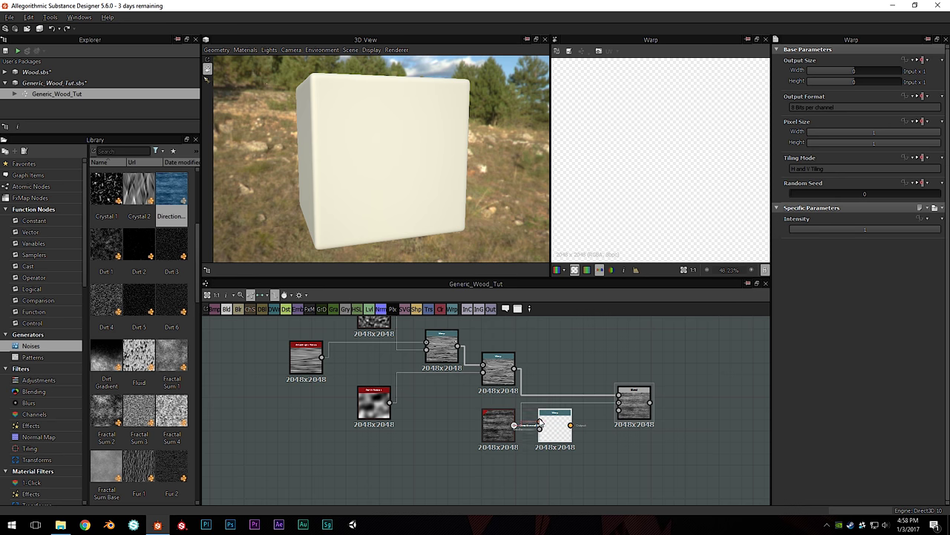
pyautogui.moveTo(540, 419); pyautogui.dragTo(540, 420)
pyautogui.moveTo(390, 403); pyautogui.dragTo(544, 429)
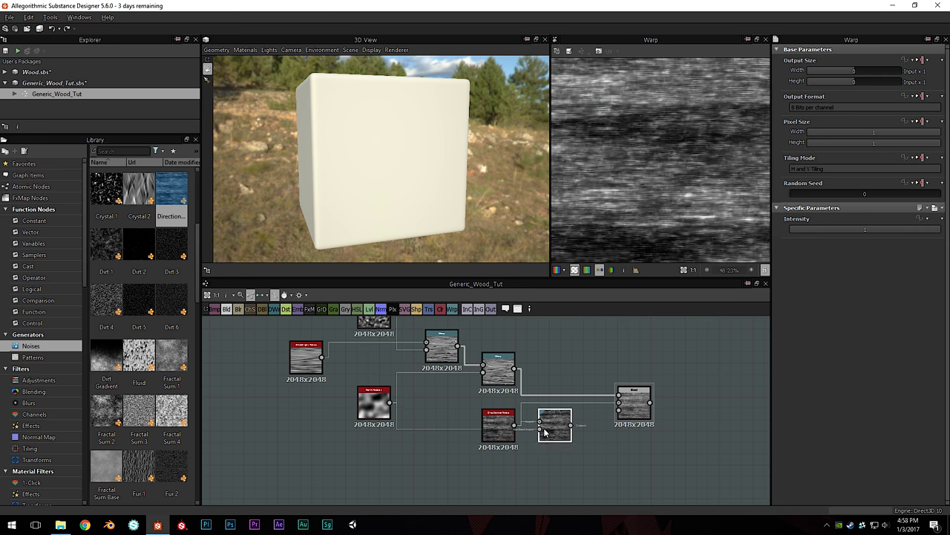
# Inspect the warped directional noise and connect its Warp node to the Blend node's background input
pyautogui.scroll(-3, 637, 196)
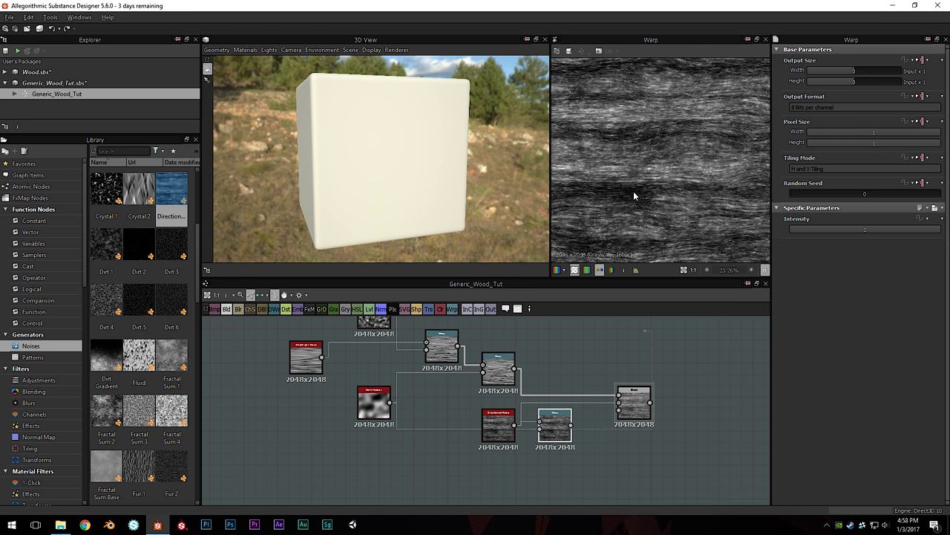
pyautogui.scroll(2, 636, 184)
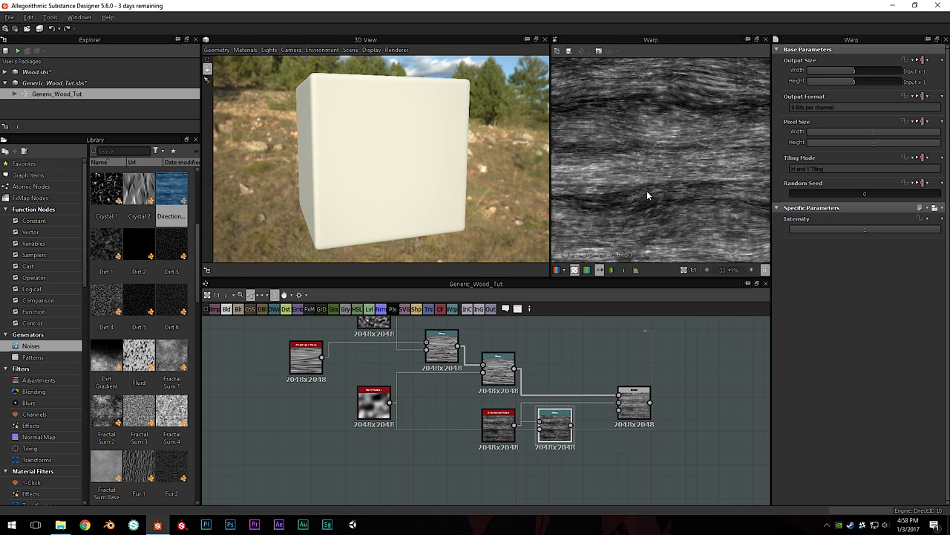
pyautogui.scroll(-2, 673, 111)
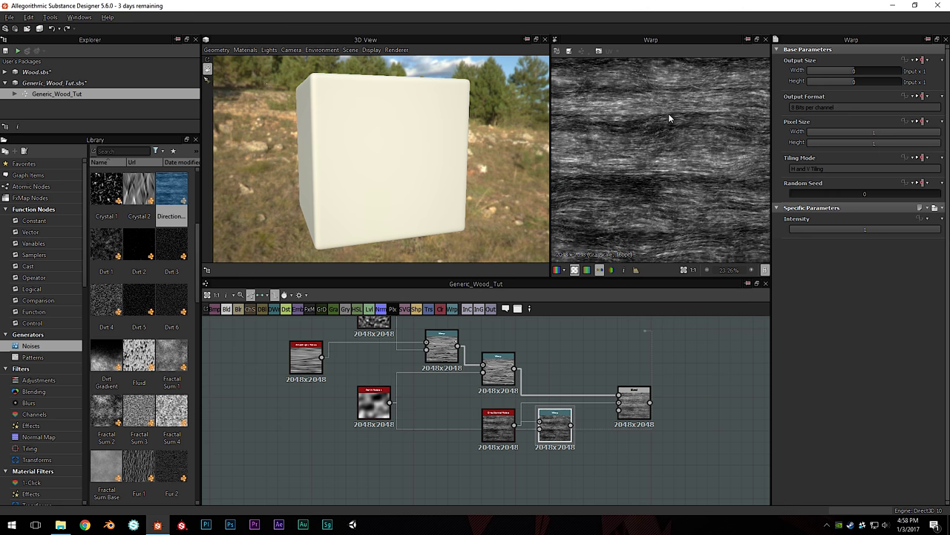
pyautogui.scroll(2, 658, 161)
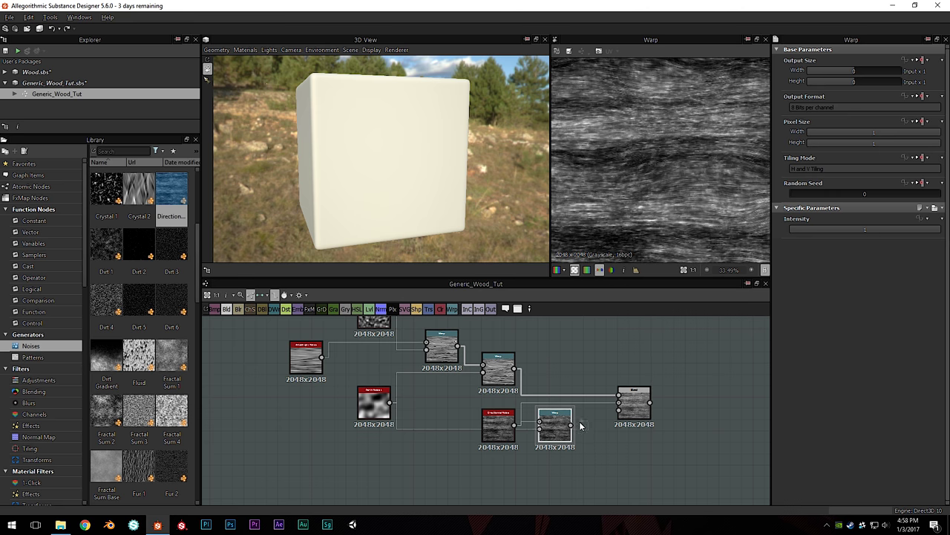
pyautogui.moveTo(583, 425); pyautogui.dragTo(551, 414, button='middle')
pyautogui.moveTo(539, 415); pyautogui.dragTo(587, 392)
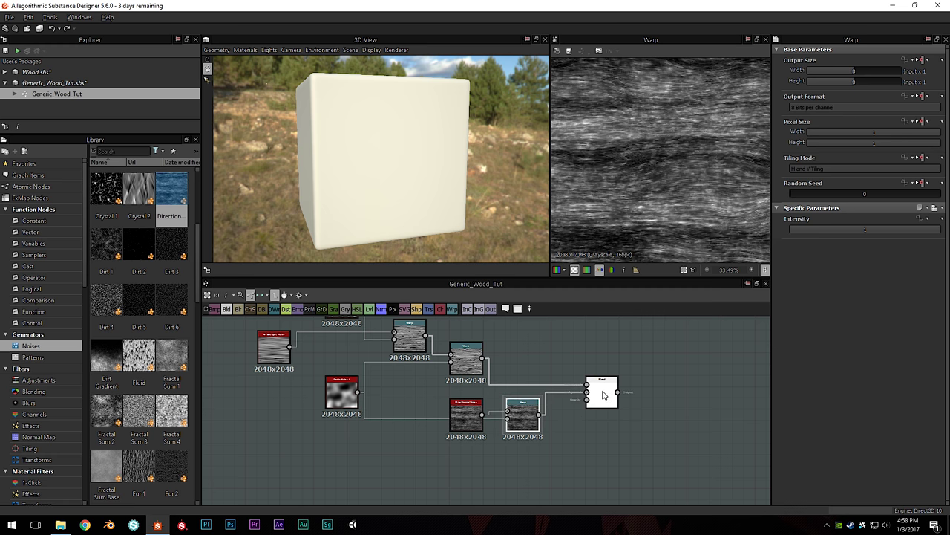
pyautogui.doubleClick(602, 394)
pyautogui.scroll(2, 677, 187)
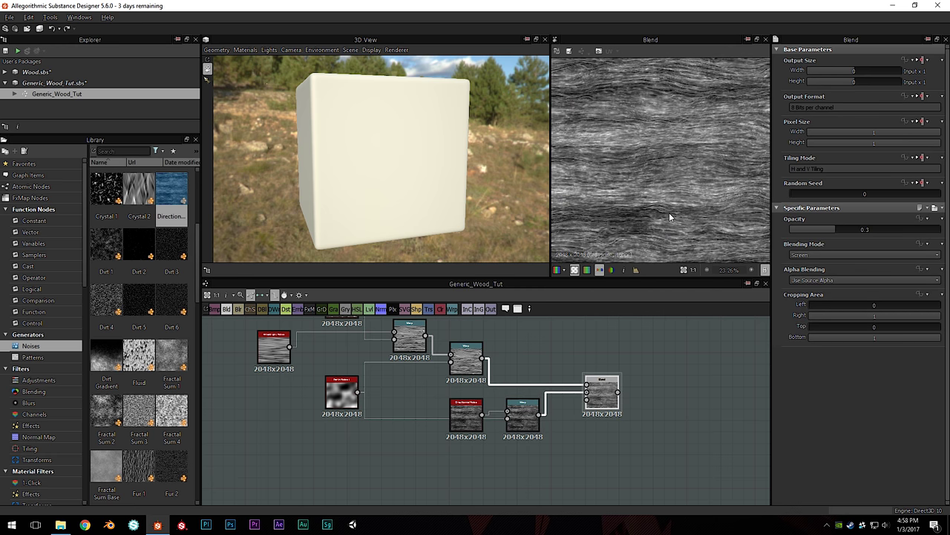
pyautogui.scroll(-1, 671, 134)
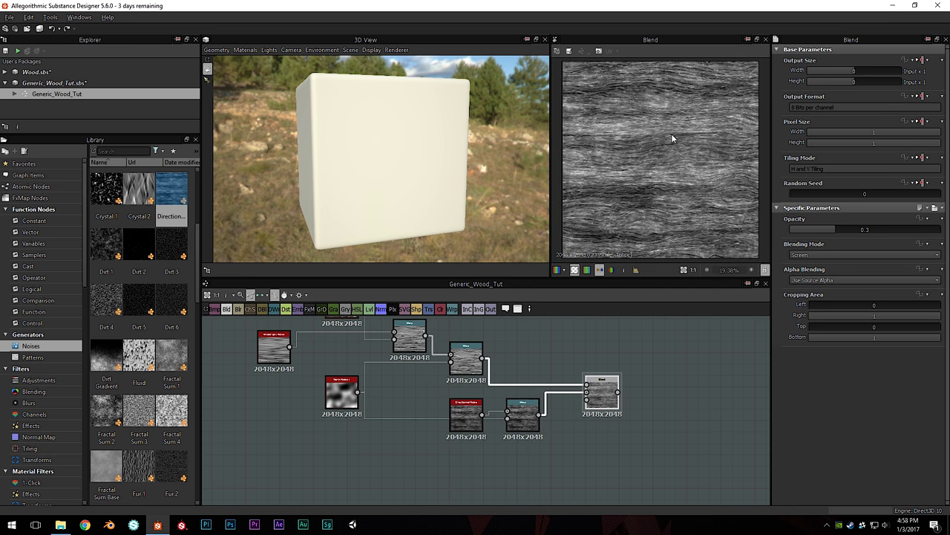
# Compact the layout with Directional Noise beside Perlin Noise 1, the new Warp under the second Warp, and Blend close behind
pyautogui.moveTo(569, 439); pyautogui.dragTo(513, 427, button='middle')
pyautogui.moveTo(400, 413); pyautogui.dragTo(332, 391)
pyautogui.moveTo(465, 410); pyautogui.dragTo(409, 410)
pyautogui.scroll(1, 375, 424)
pyautogui.moveTo(581, 369); pyautogui.dragTo(482, 372)
pyautogui.scroll(-2, 566, 382)
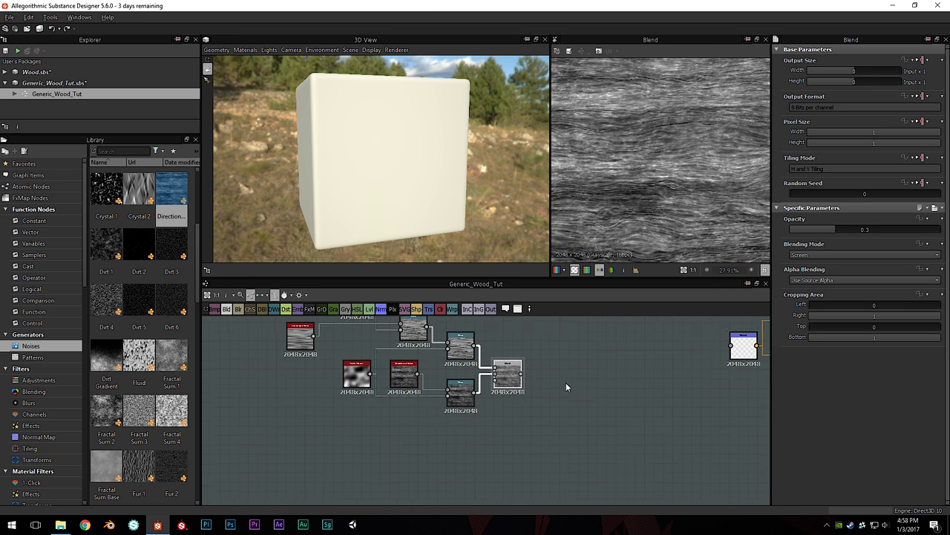
# Connect the Blend output to the Normal node and line the whole group of grain nodes up with it
pyautogui.moveTo(623, 372); pyautogui.dragTo(602, 384, button='middle')
pyautogui.moveTo(501, 385); pyautogui.dragTo(709, 357)
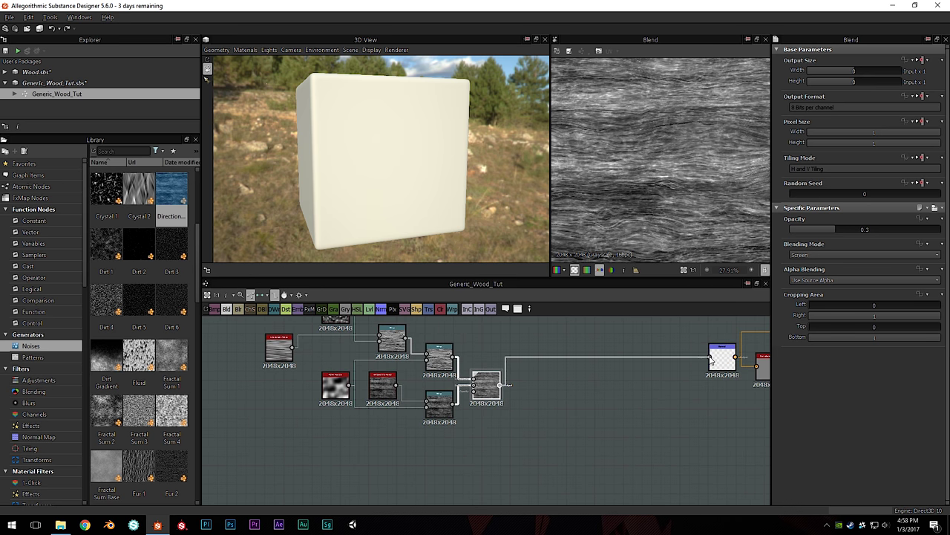
pyautogui.scroll(-2, 623, 390)
pyautogui.moveTo(337, 390); pyautogui.dragTo(353, 413, button='middle')
pyautogui.moveTo(372, 335); pyautogui.dragTo(531, 398)
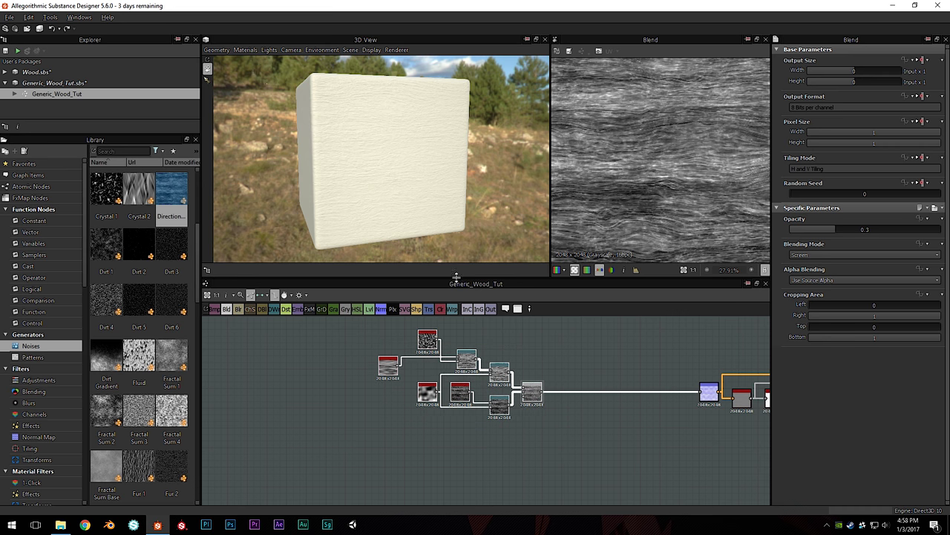
pyautogui.scroll(5, 386, 186)
pyautogui.moveTo(449, 175); pyautogui.dragTo(413, 155)
pyautogui.scroll(-3, 411, 127)
pyautogui.moveTo(413, 154)
pyautogui.mouseDown(button='middle')
pyautogui.moveTo(430, 168)
pyautogui.moveTo(409, 174)
pyautogui.moveTo(402, 162)
pyautogui.mouseUp(button='middle')
pyautogui.scroll(-3, 671, 168)
# Add a Grunge Map 005 node from the library's noises and place it above the second Warp
pyautogui.scroll(-6, 149, 277)
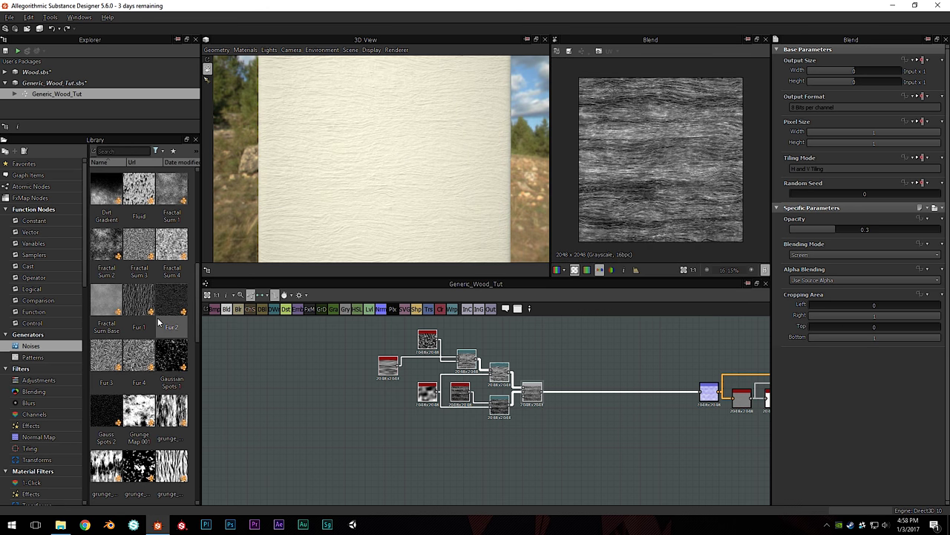
pyautogui.moveTo(173, 313); pyautogui.dragTo(473, 469)
pyautogui.scroll(2, 650, 147)
pyautogui.scroll(-3, 608, 137)
pyautogui.scroll(3, 668, 208)
pyautogui.scroll(-2, 666, 211)
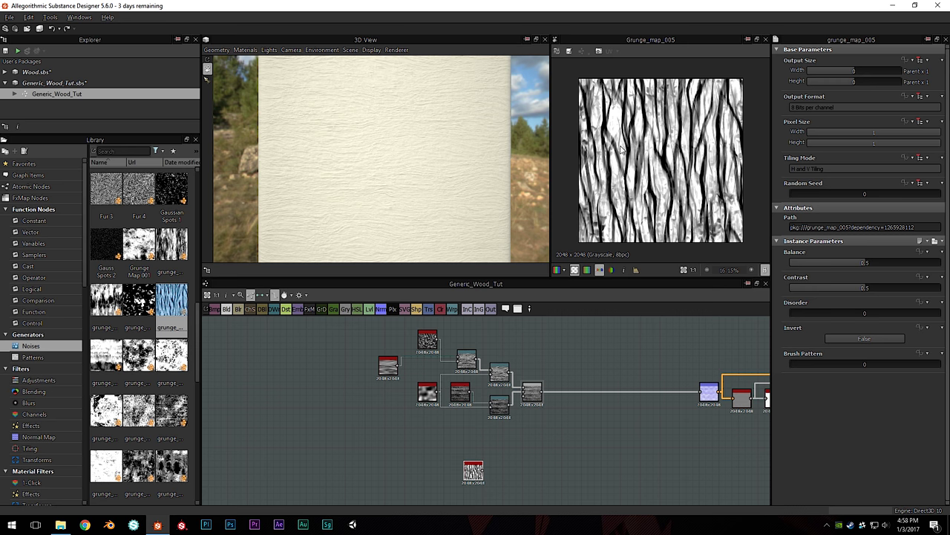
pyautogui.moveTo(473, 472); pyautogui.dragTo(434, 346)
# Attach a Transformation 2D node to Grunge Map 005 and rotate it 90 degrees clockwise
pyautogui.scroll(4, 543, 359)
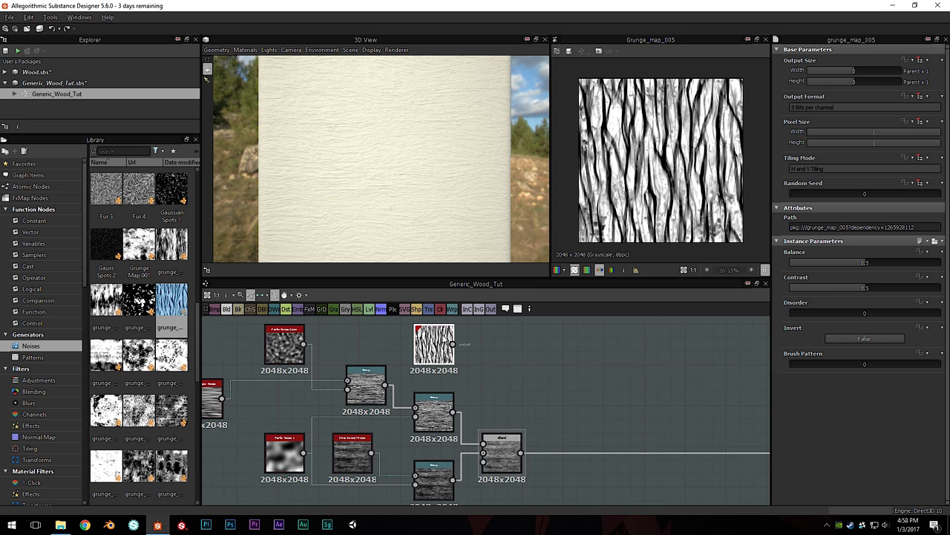
pyautogui.press('space')
pyautogui.write('r')
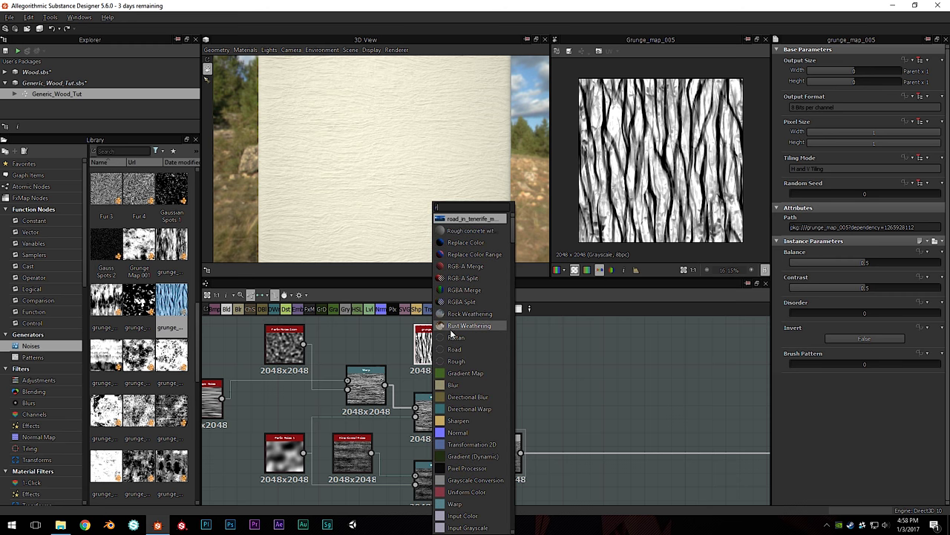
pyautogui.click(472, 444)
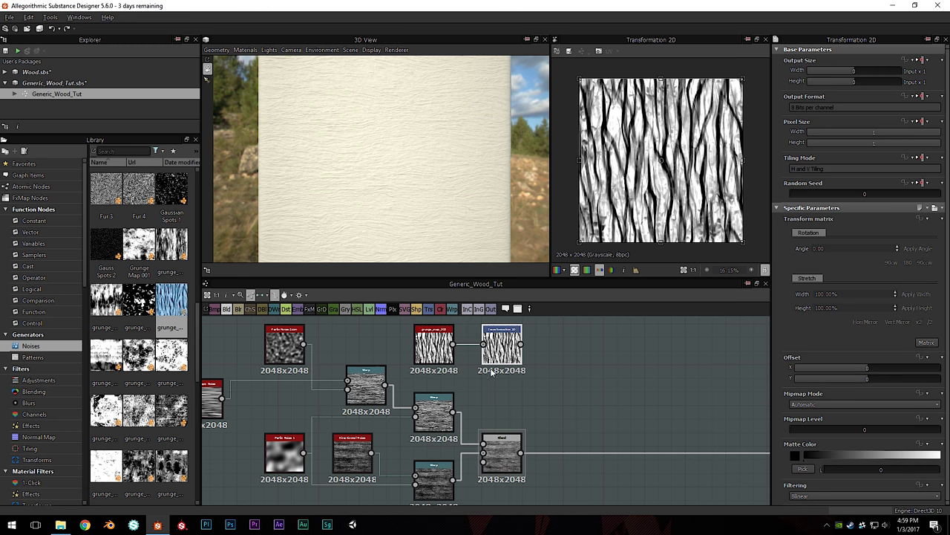
pyautogui.click(891, 262)
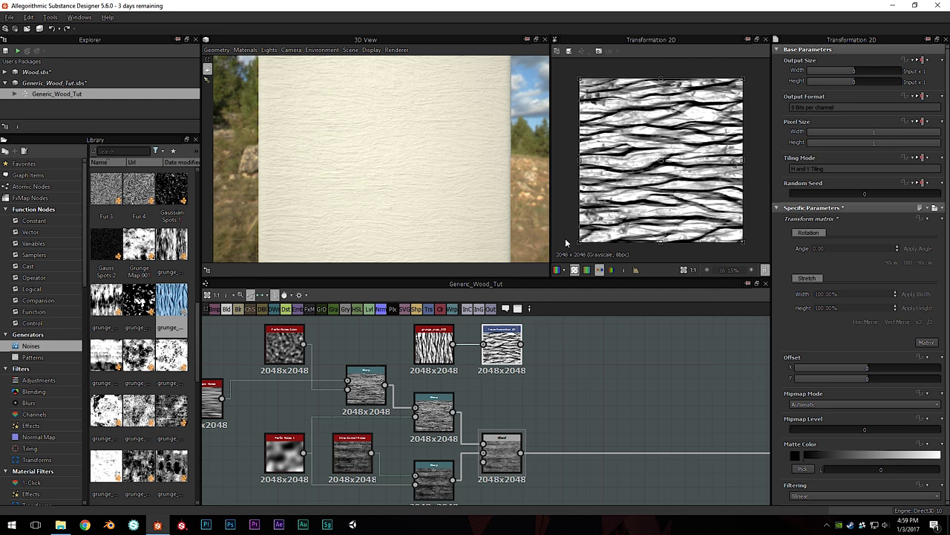
# Add a second Blend node with Transformation 2D as its foreground input and the first Blend as its background input
pyautogui.moveTo(547, 408); pyautogui.dragTo(525, 416, button='middle')
pyautogui.moveTo(496, 179); pyautogui.dragTo(407, 174)
pyautogui.moveTo(531, 401); pyautogui.dragTo(517, 388, button='middle')
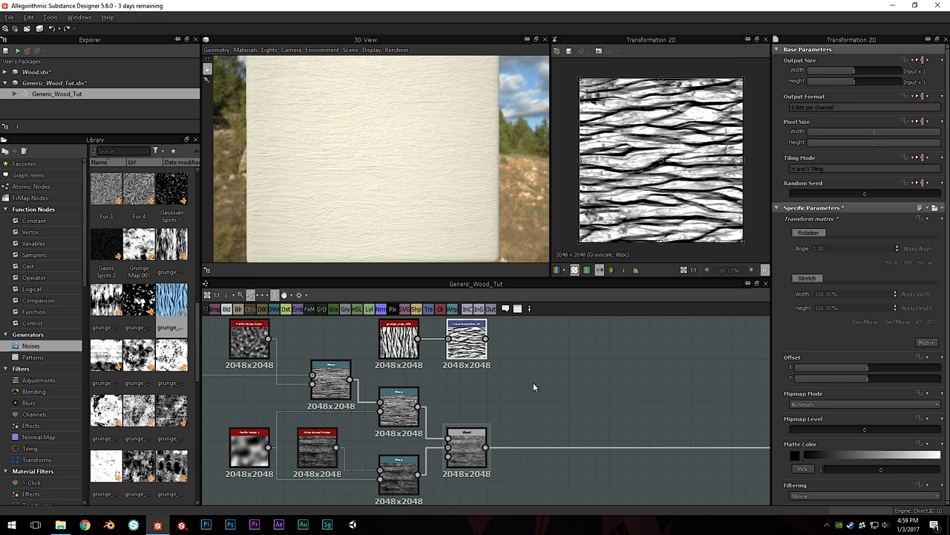
pyautogui.press('space')
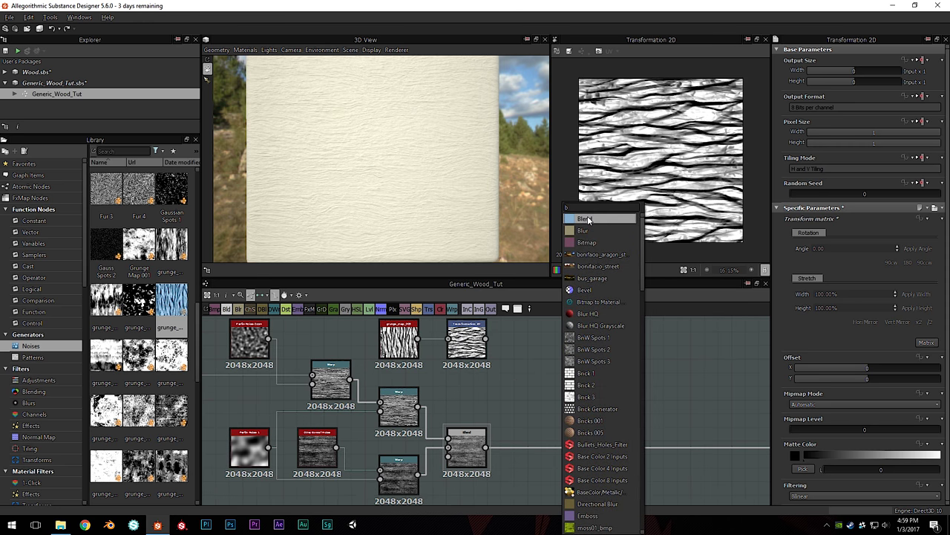
pyautogui.click(585, 231)
pyautogui.moveTo(487, 340); pyautogui.dragTo(544, 384)
pyautogui.moveTo(486, 449); pyautogui.dragTo(543, 392)
# Set the second Blend node to Multiply with an Opacity of 0.3 and compare it with the first Blend
pyautogui.click(829, 253)
pyautogui.click(825, 283)
pyautogui.scroll(2, 755, 206)
pyautogui.moveTo(842, 226); pyautogui.dragTo(830, 227)
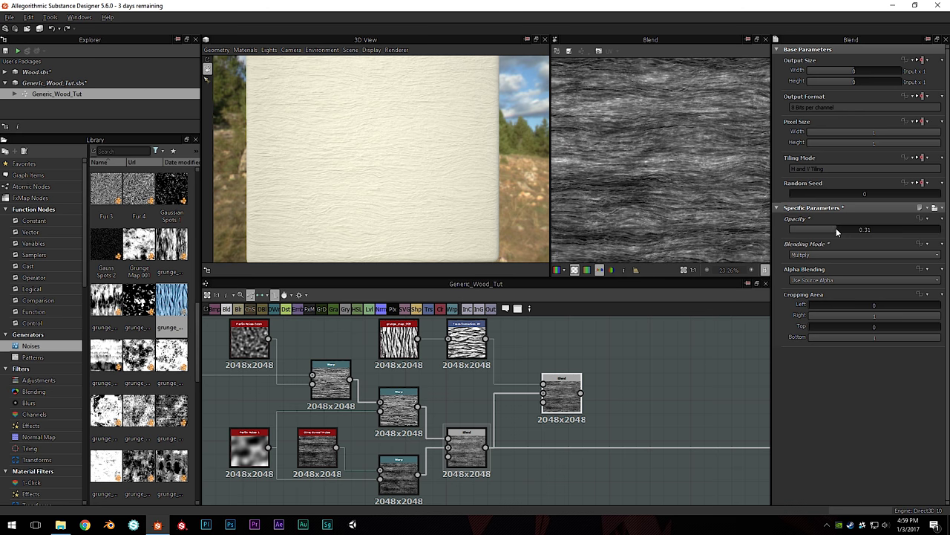
pyautogui.moveTo(836, 228); pyautogui.dragTo(835, 227)
pyautogui.click(472, 449)
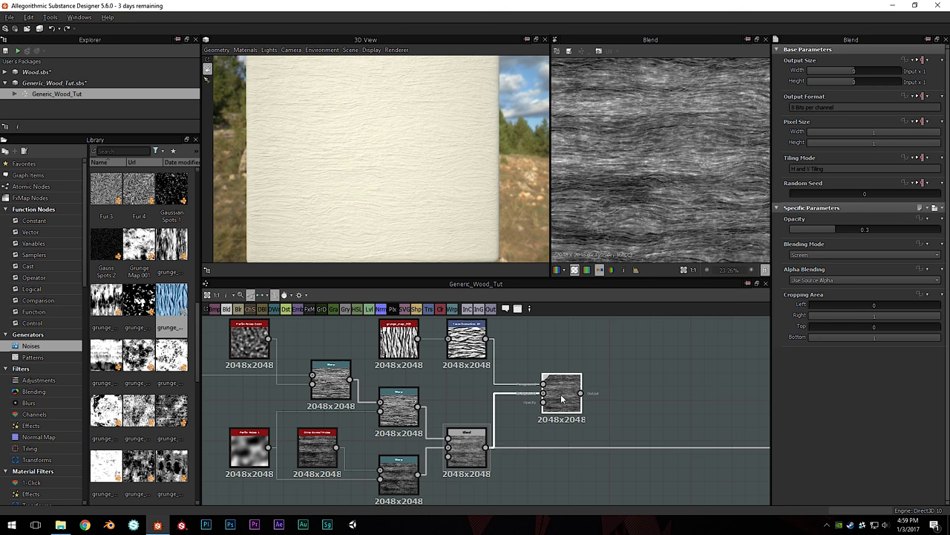
pyautogui.scroll(-1, 600, 395)
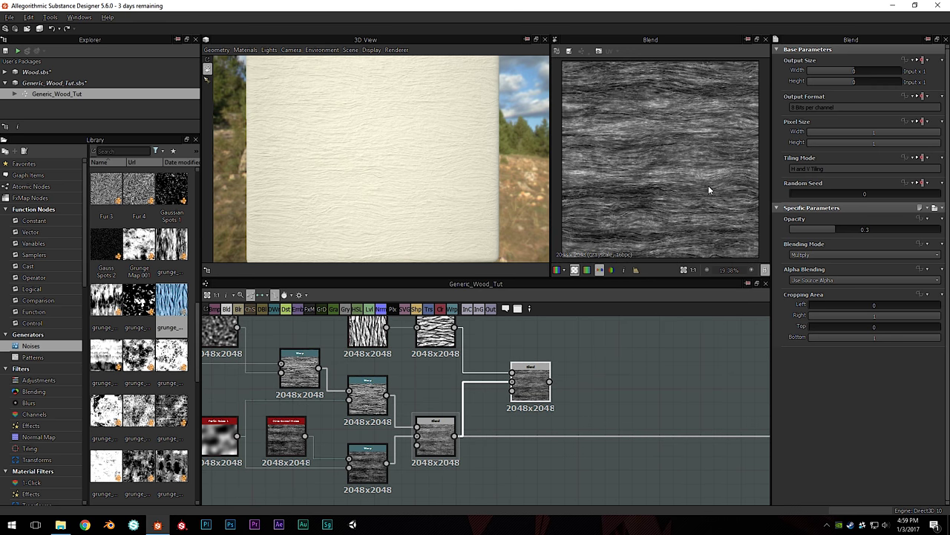
# Connect the second Blend's output to the Normal node and check the grain relief on the 3D cube
pyautogui.scroll(-2, 681, 182)
pyautogui.scroll(-1, 543, 385)
pyautogui.moveTo(513, 371); pyautogui.dragTo(673, 409)
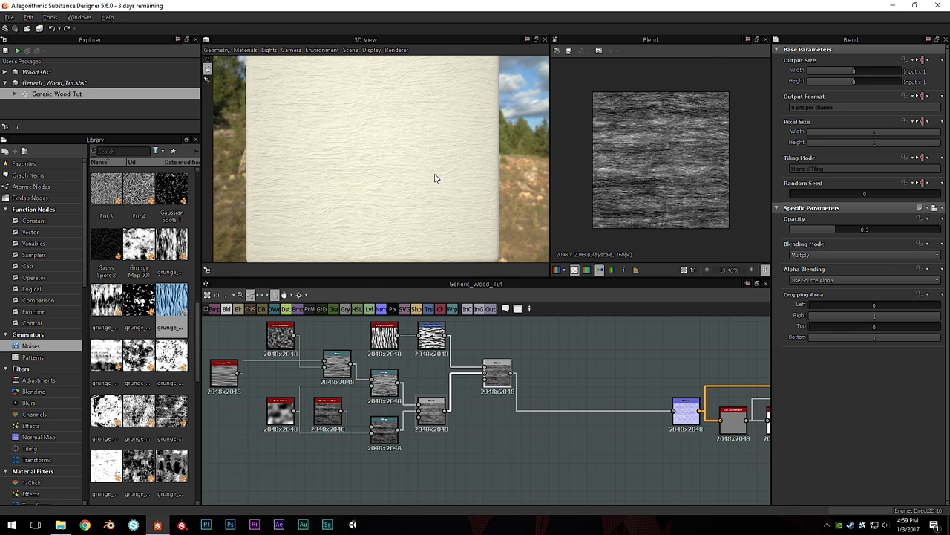
pyautogui.scroll(2, 361, 187)
pyautogui.moveTo(365, 188); pyautogui.dragTo(388, 199, button='middle')
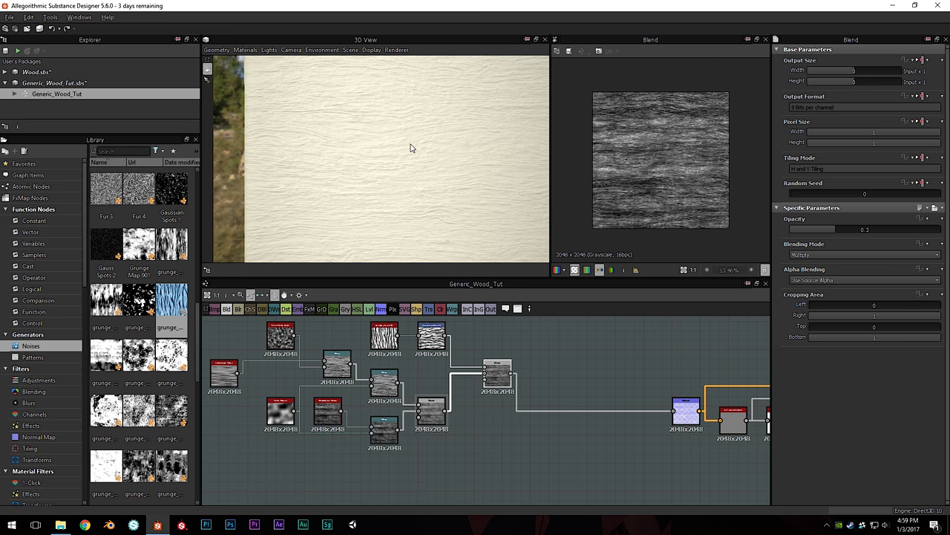
pyautogui.scroll(3, 494, 394)
# Select all the grain nodes and move them farther left, level with the Normal node
pyautogui.click(489, 376)
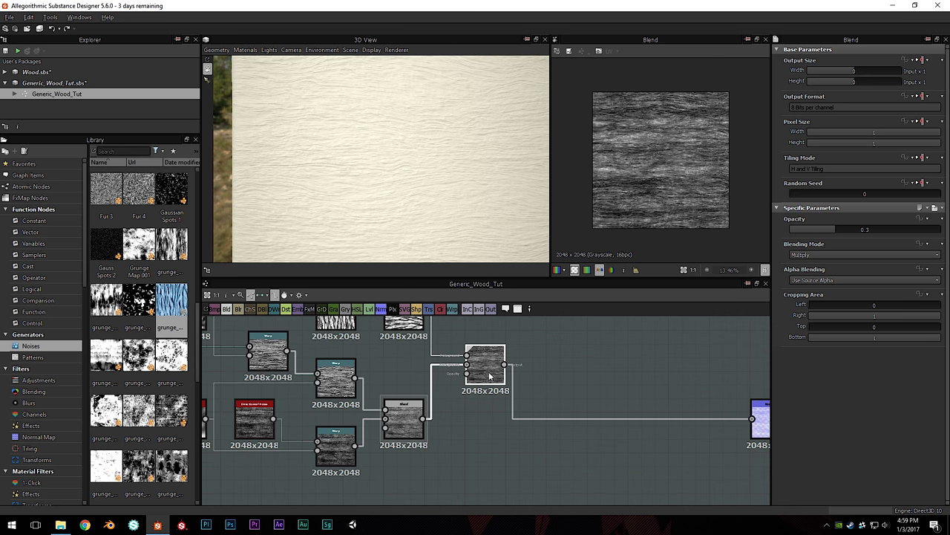
pyautogui.scroll(-3, 471, 403)
pyautogui.moveTo(274, 340); pyautogui.dragTo(489, 462)
pyautogui.moveTo(472, 383); pyautogui.dragTo(369, 414)
pyautogui.scroll(-2, 369, 452)
pyautogui.scroll(3, 435, 460)
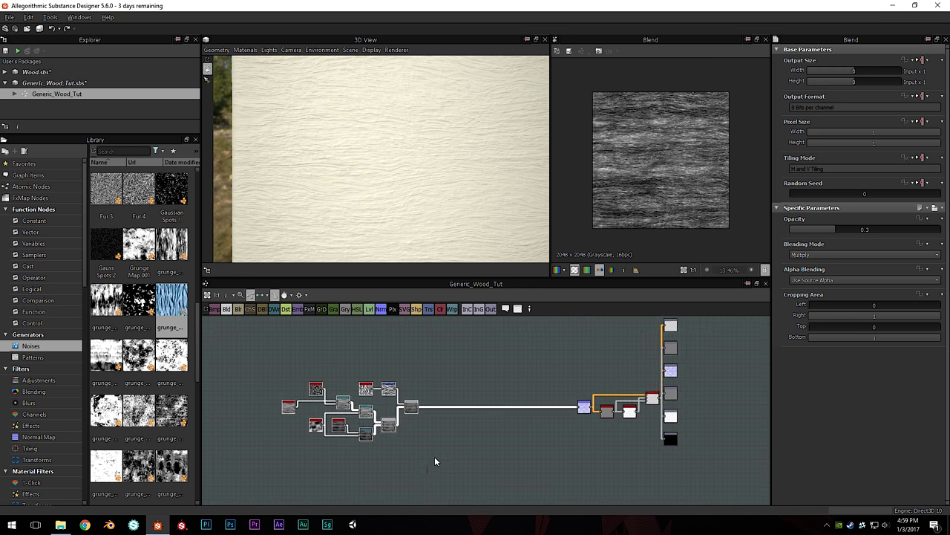
# Enclose the selected grain nodes in a frame titled "Wood Grain Base"
pyautogui.click(517, 309)
pyautogui.doubleClick(815, 93)
pyautogui.write('Wood ')
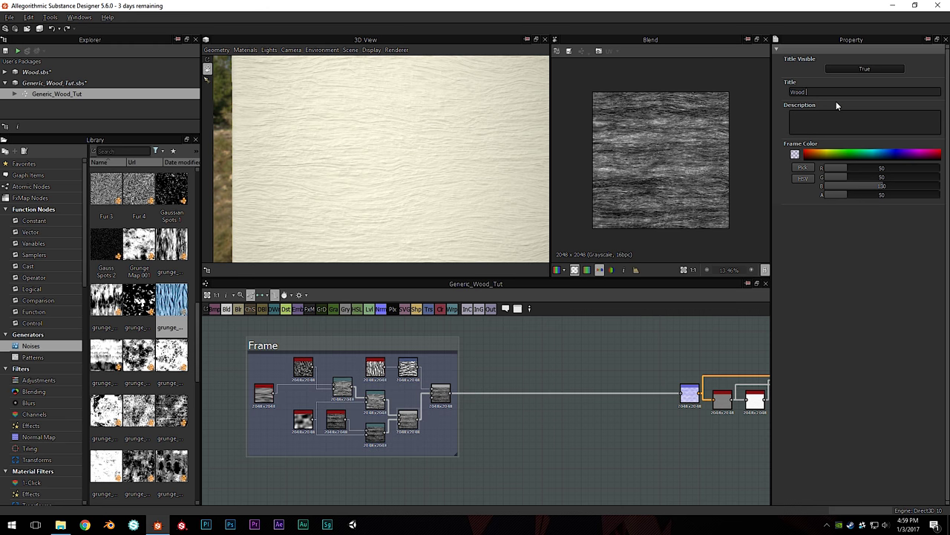
pyautogui.write('Grain Base')
pyautogui.press('Return')
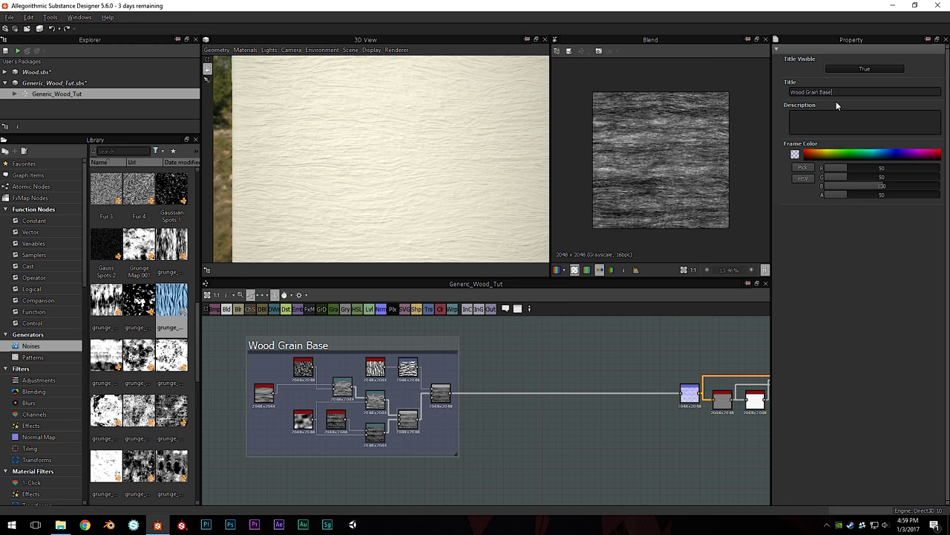
pyautogui.click(559, 379)
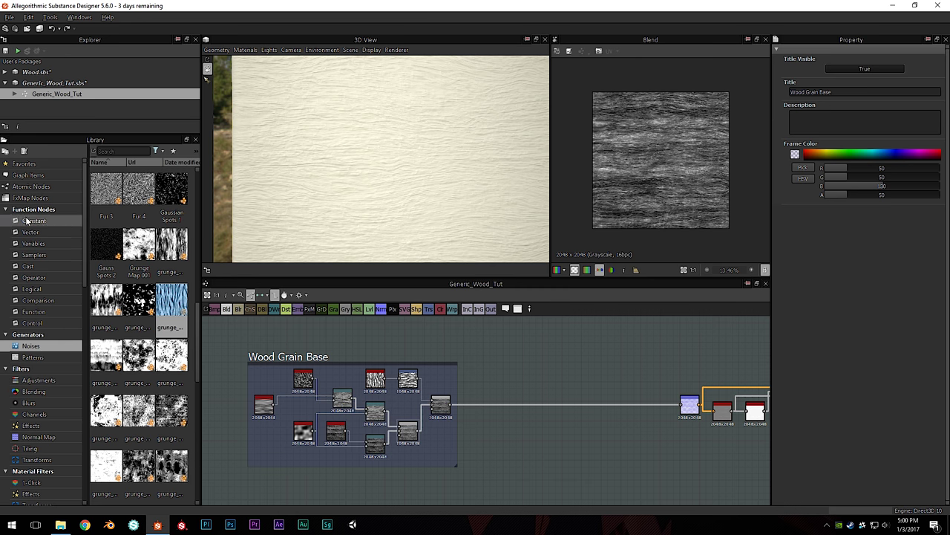
# Add a Tile Random pattern node above and outside the frame and set its Pattern to Paraboloid
pyautogui.click(43, 359)
pyautogui.moveTo(107, 356); pyautogui.dragTo(516, 341)
pyautogui.scroll(1, 527, 374)
pyautogui.click(823, 324)
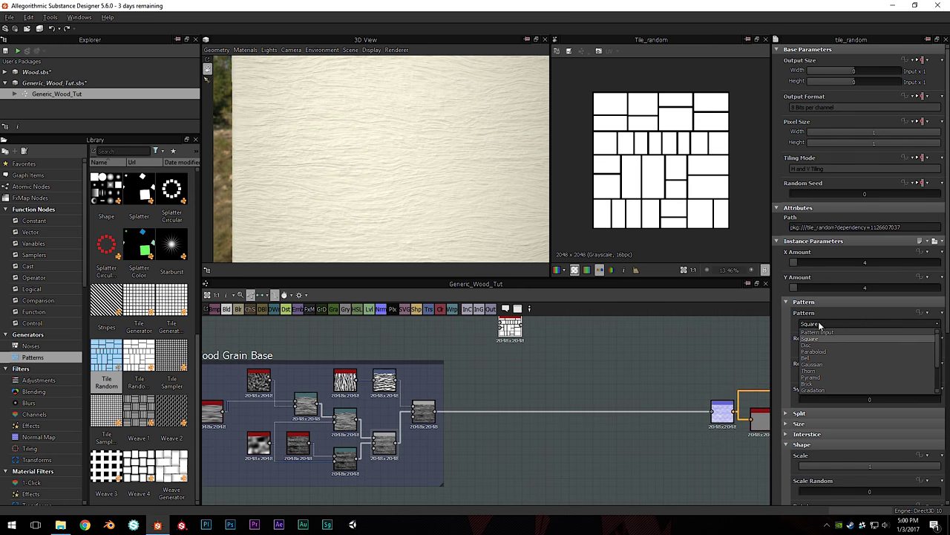
pyautogui.click(830, 353)
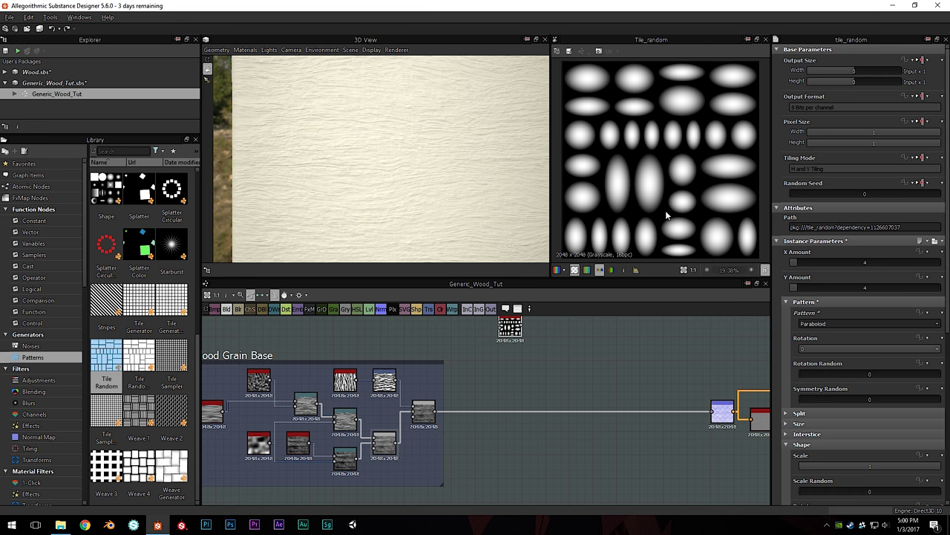
# Set the Tile Random's Shape parameters to Scale Random 0.42 and Rotation Random 0.73
pyautogui.scroll(2, 519, 386)
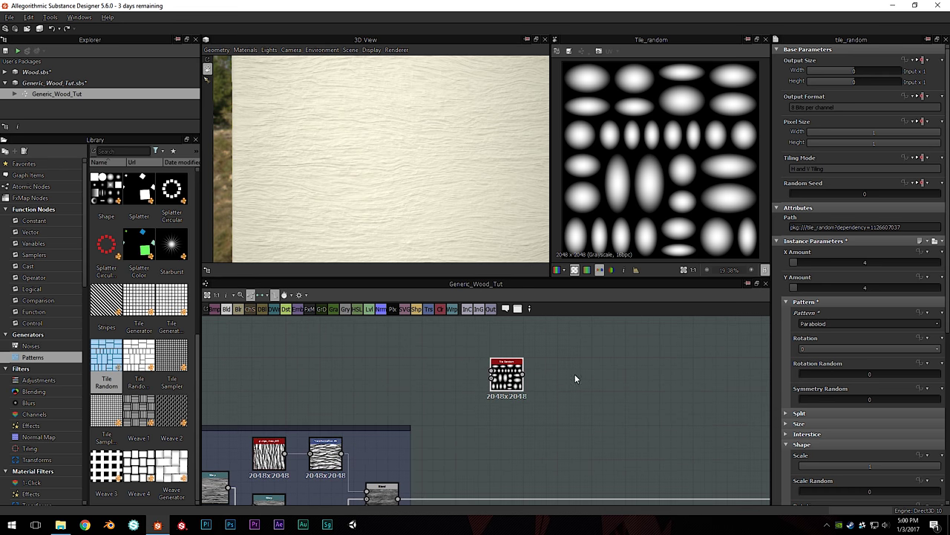
pyautogui.scroll(2, 574, 378)
pyautogui.scroll(-2, 818, 383)
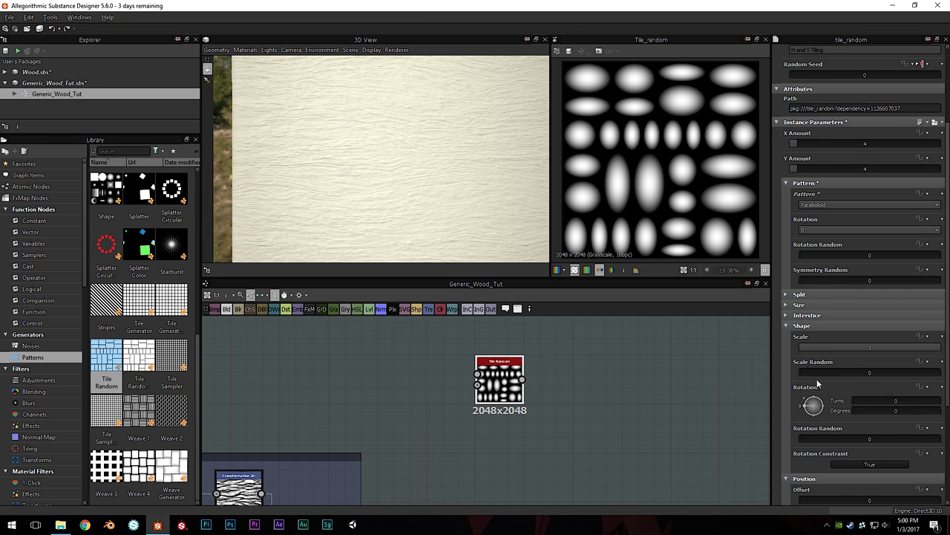
pyautogui.moveTo(878, 377); pyautogui.dragTo(875, 378)
pyautogui.moveTo(862, 443); pyautogui.dragTo(903, 440)
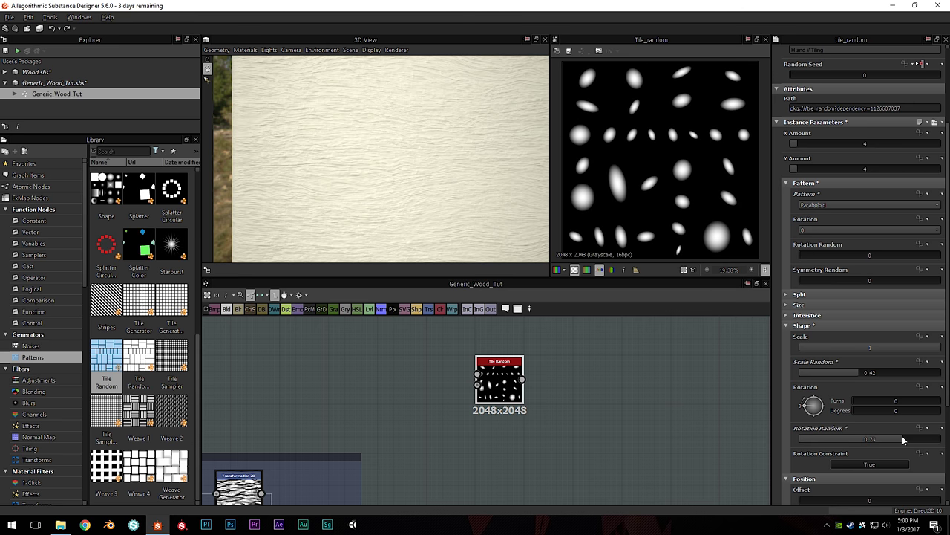
# Set the Tile Random's Position parameters to Offset 0.27, Offset Random 0.66 and Random 0.95
pyautogui.scroll(-2, 829, 430)
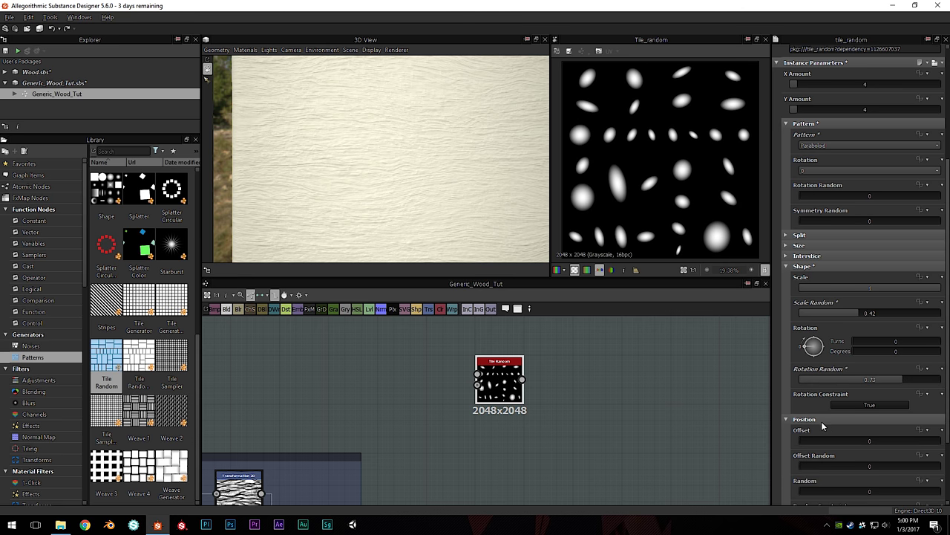
pyautogui.scroll(-2, 822, 426)
pyautogui.moveTo(815, 385); pyautogui.dragTo(935, 437)
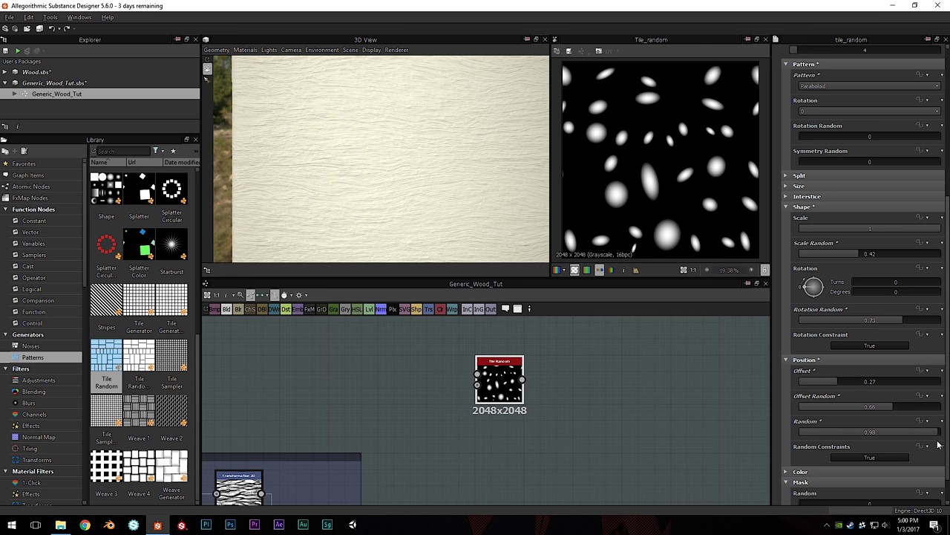
pyautogui.scroll(-2, 666, 176)
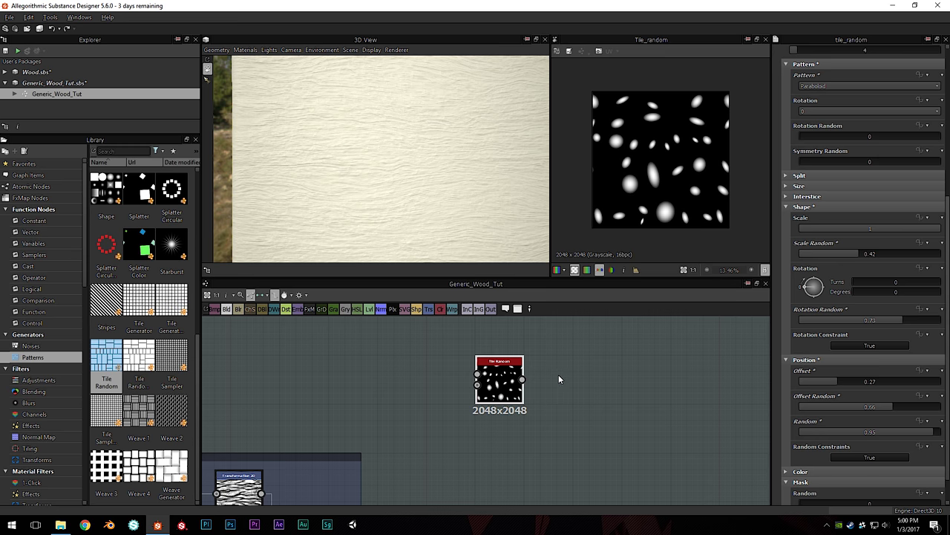
pyautogui.scroll(2, 553, 379)
pyautogui.scroll(3, 660, 171)
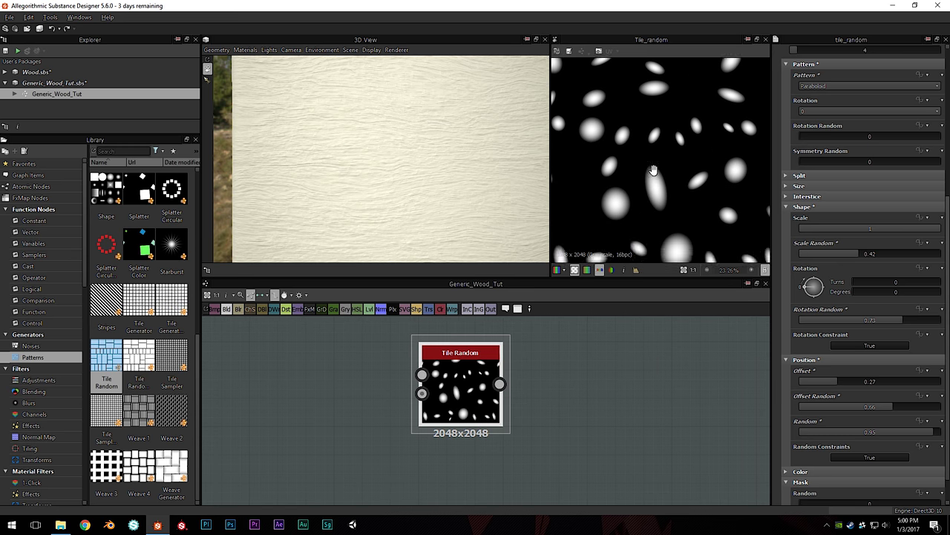
pyautogui.scroll(1, 629, 205)
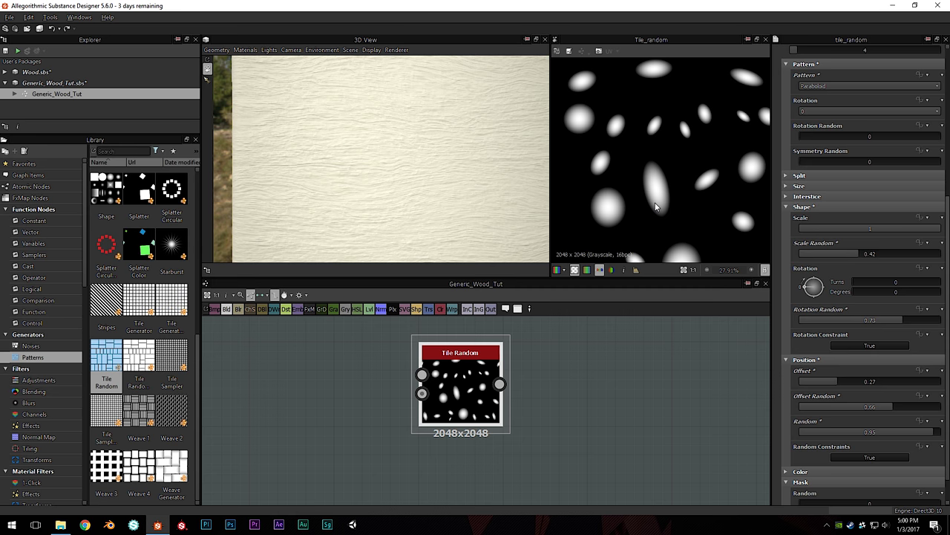
# Try the Tile Random's Mask Random amount with Invert switched on and off, up to 0.82
pyautogui.scroll(-1, 872, 362)
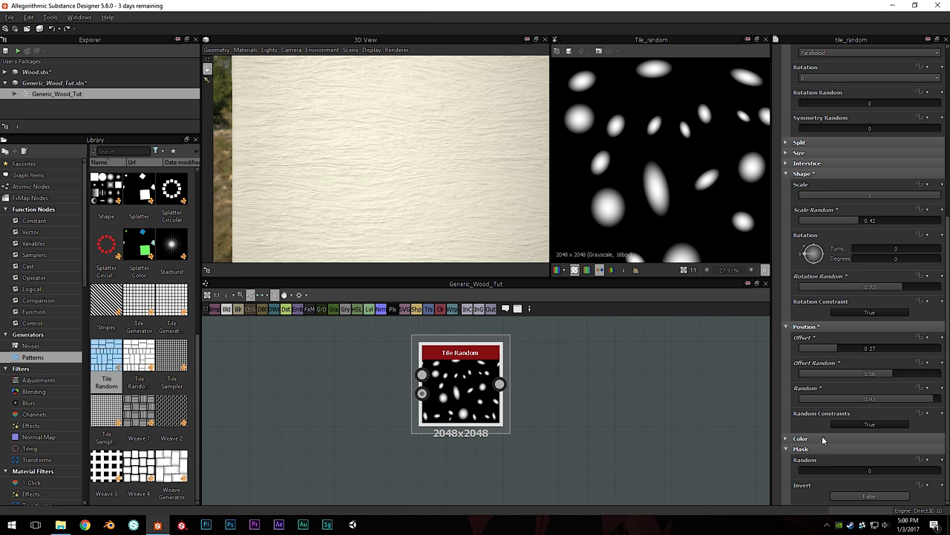
pyautogui.scroll(-2, 635, 148)
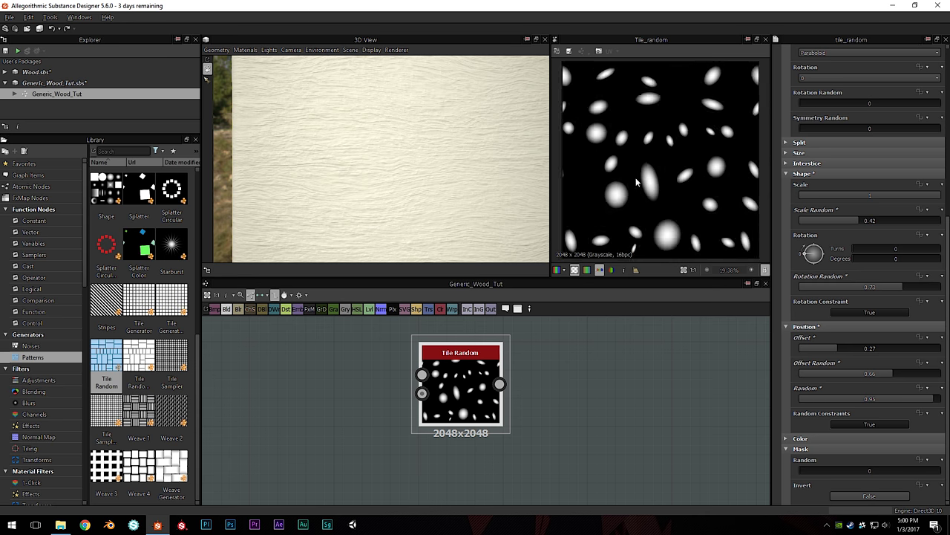
pyautogui.moveTo(840, 468); pyautogui.dragTo(880, 461)
pyautogui.hotkey('ctrl', 'z')
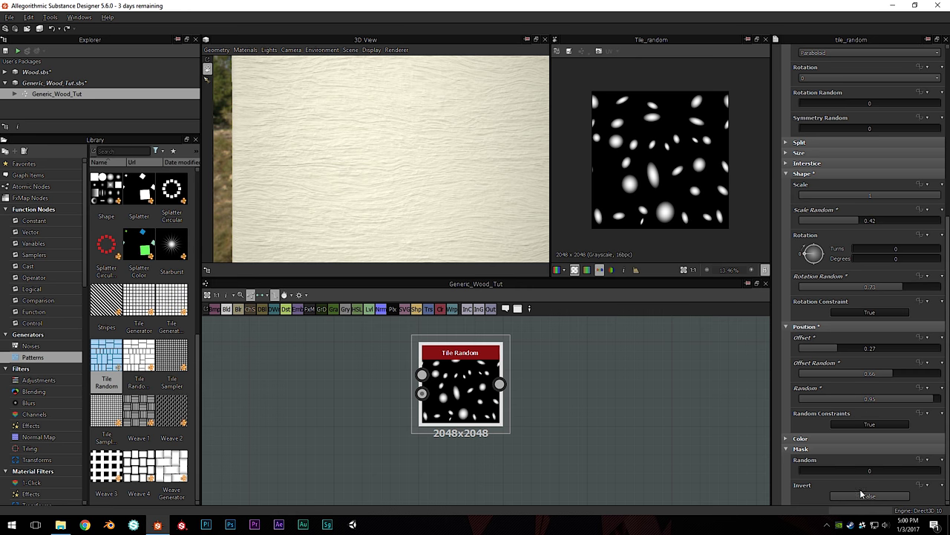
pyautogui.click(864, 496)
pyautogui.moveTo(815, 474)
pyautogui.mouseDown()
pyautogui.moveTo(928, 472)
pyautogui.moveTo(803, 472)
pyautogui.mouseUp()
pyautogui.click(870, 496)
pyautogui.moveTo(809, 469); pyautogui.dragTo(914, 472)
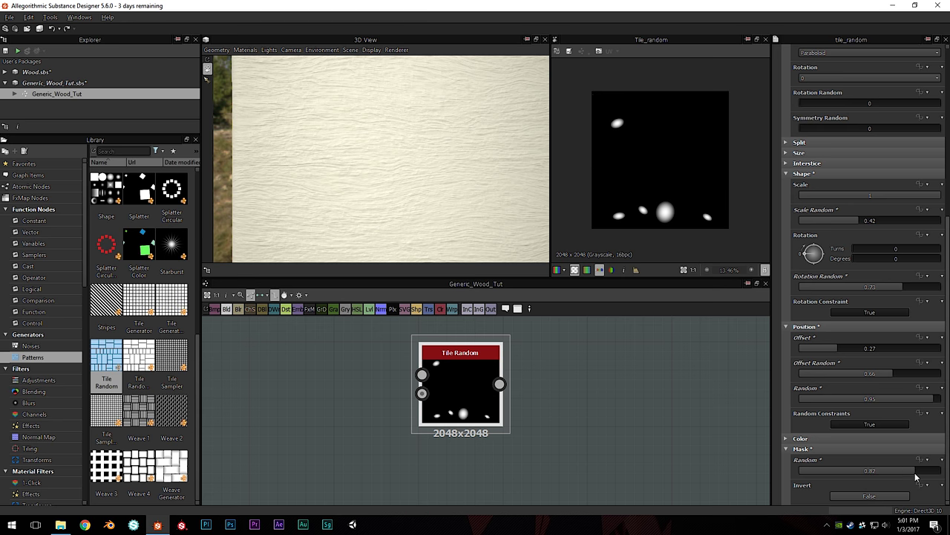
# Set the Tile Random's Mask Invert to True and thin out the shapes with Mask Random at 0.3
pyautogui.click(873, 497)
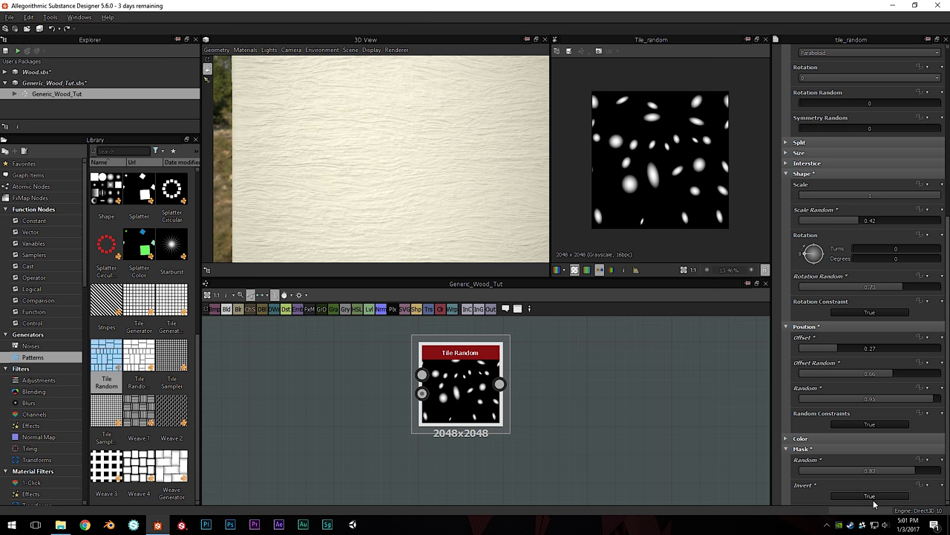
pyautogui.click(926, 472)
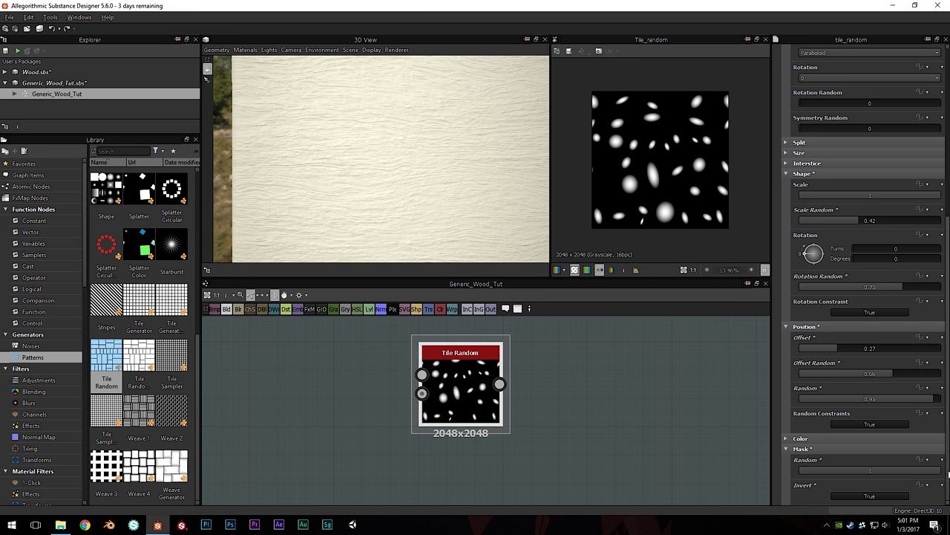
pyautogui.moveTo(926, 473); pyautogui.dragTo(825, 472)
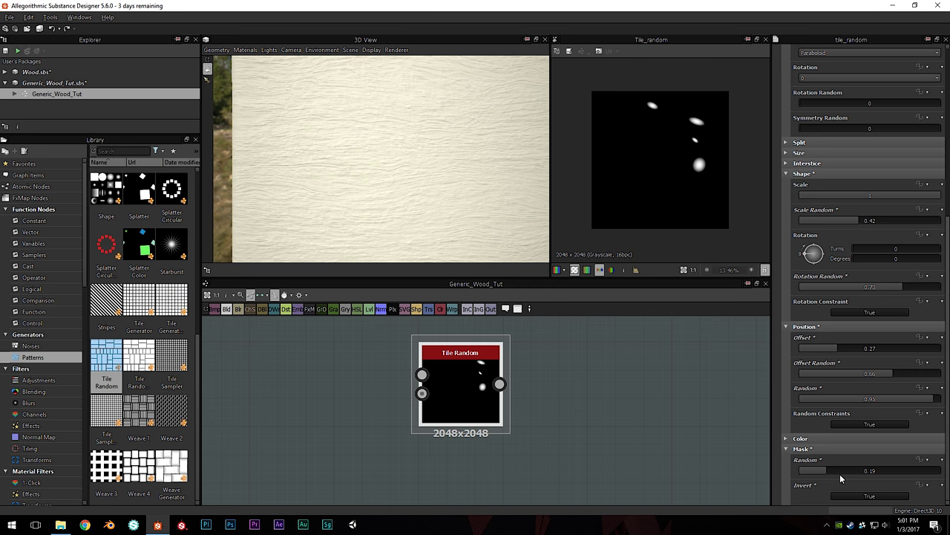
pyautogui.moveTo(828, 470); pyautogui.dragTo(827, 471)
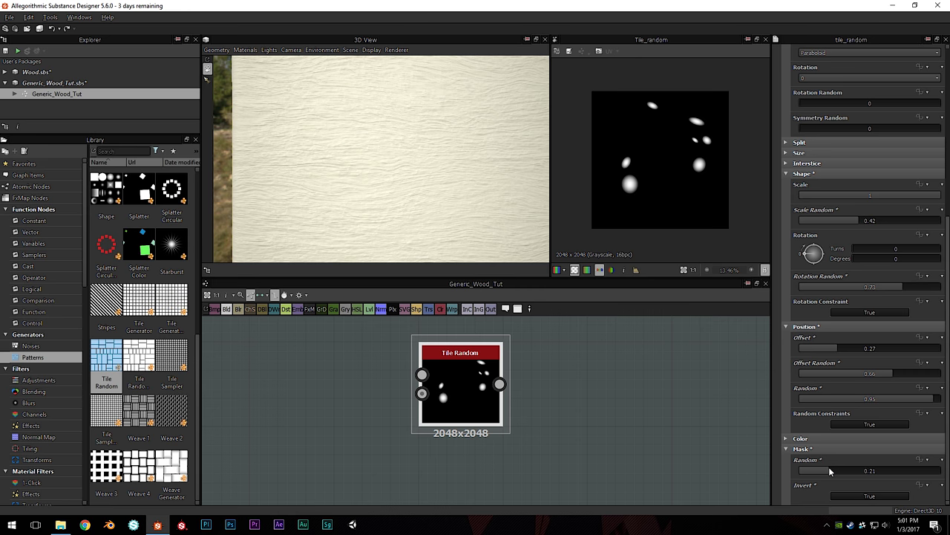
pyautogui.click(921, 460)
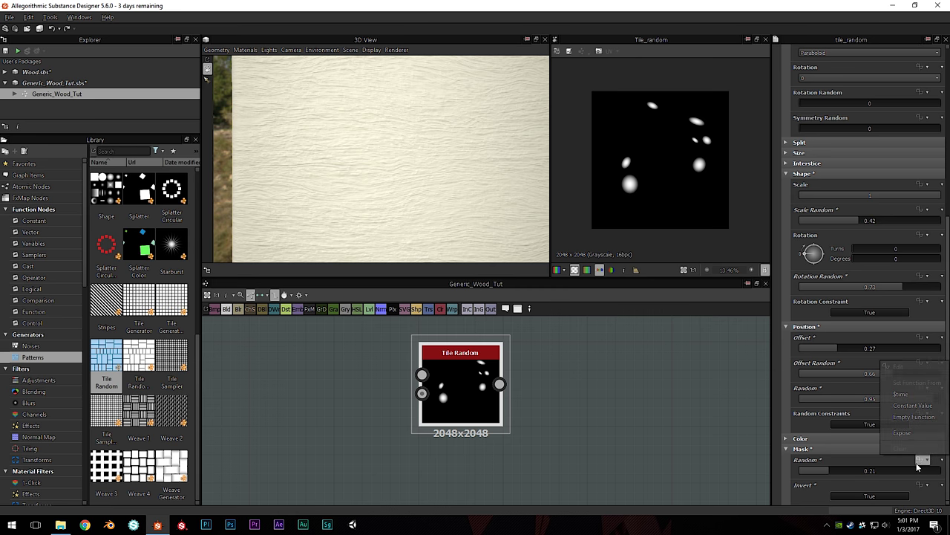
pyautogui.click(852, 463)
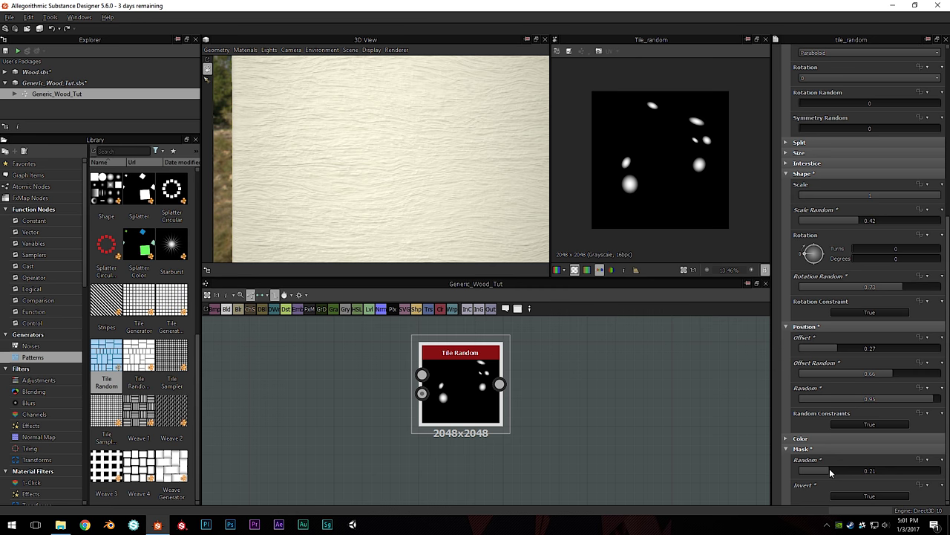
pyautogui.moveTo(829, 467); pyautogui.dragTo(842, 470)
# Move the Tile Random node down beside the Wood Grain Base frame and place a duplicate directly above it
pyautogui.scroll(-3, 525, 392)
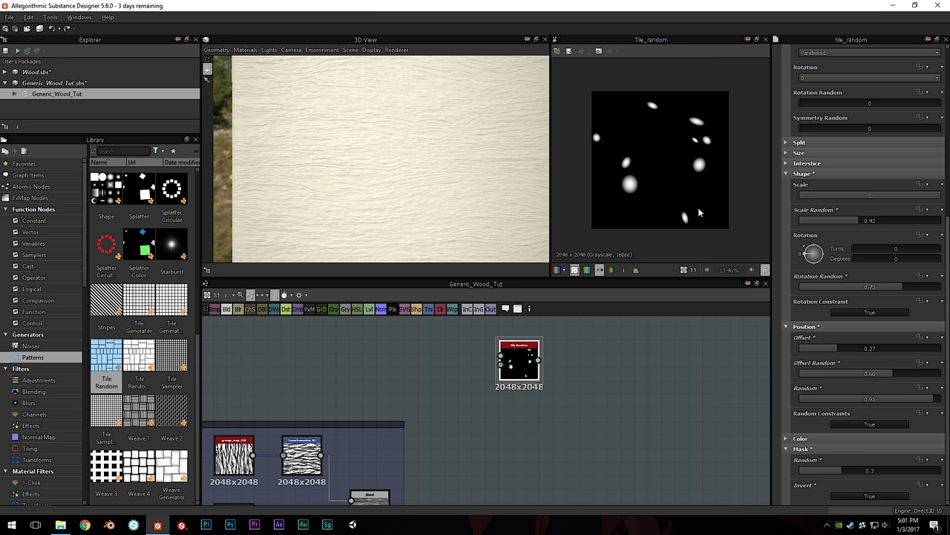
pyautogui.scroll(-2, 538, 423)
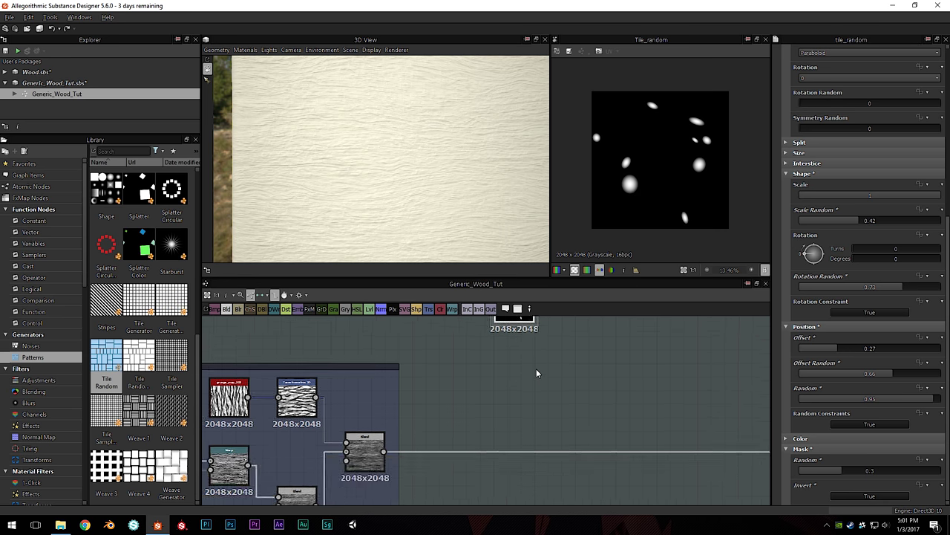
pyautogui.moveTo(530, 343); pyautogui.dragTo(514, 390)
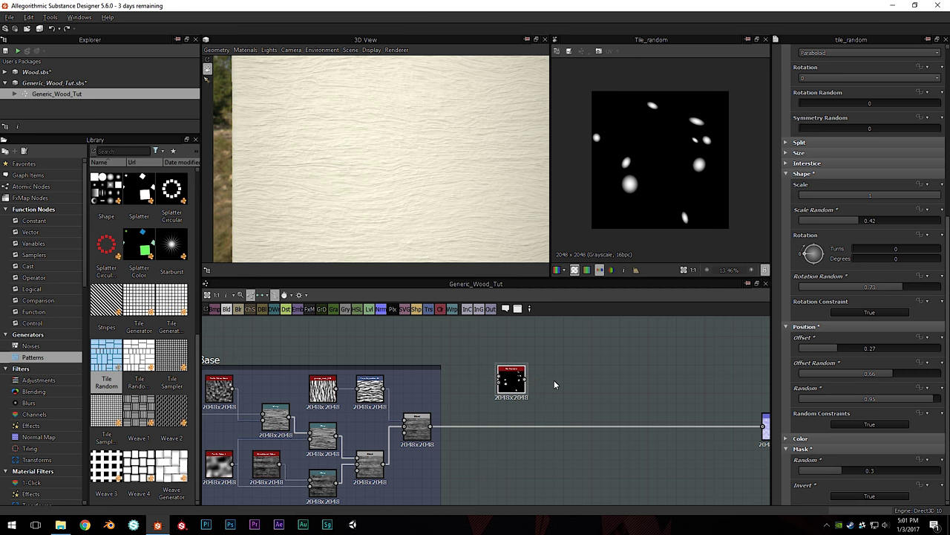
pyautogui.moveTo(554, 385); pyautogui.dragTo(557, 394, button='middle')
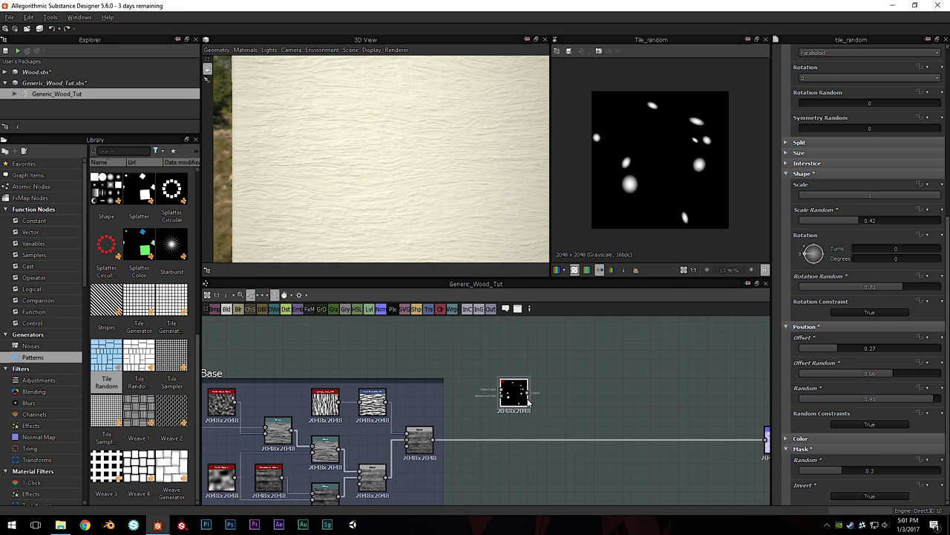
pyautogui.scroll(2, 547, 380)
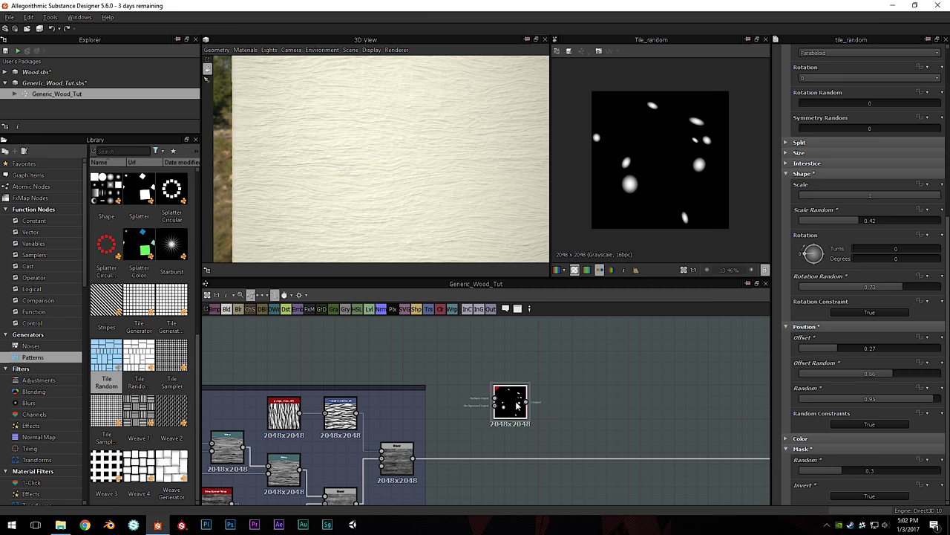
pyautogui.hotkey('ctrl', 'd')
pyautogui.moveTo(494, 412); pyautogui.dragTo(518, 348)
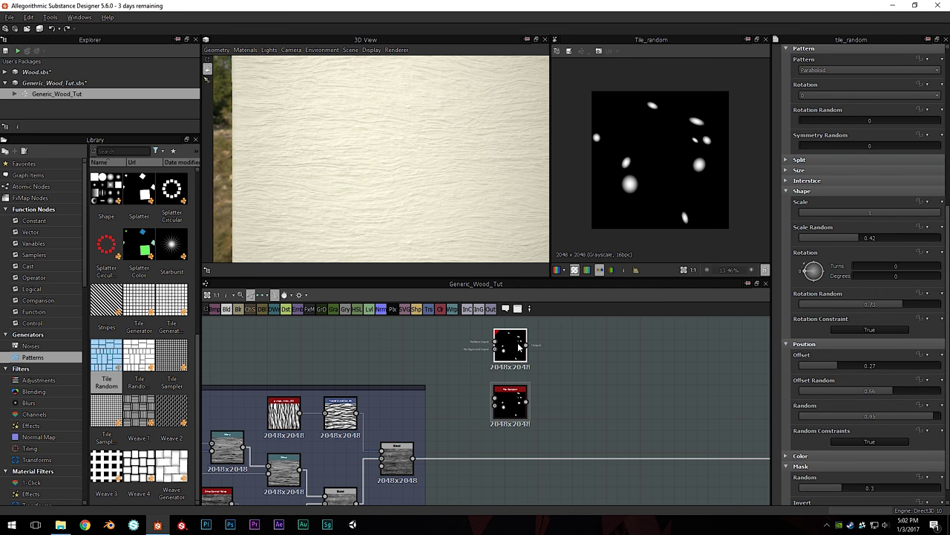
# Compare the parameters and output of the original Tile Random node with those of its duplicate
pyautogui.click(513, 407)
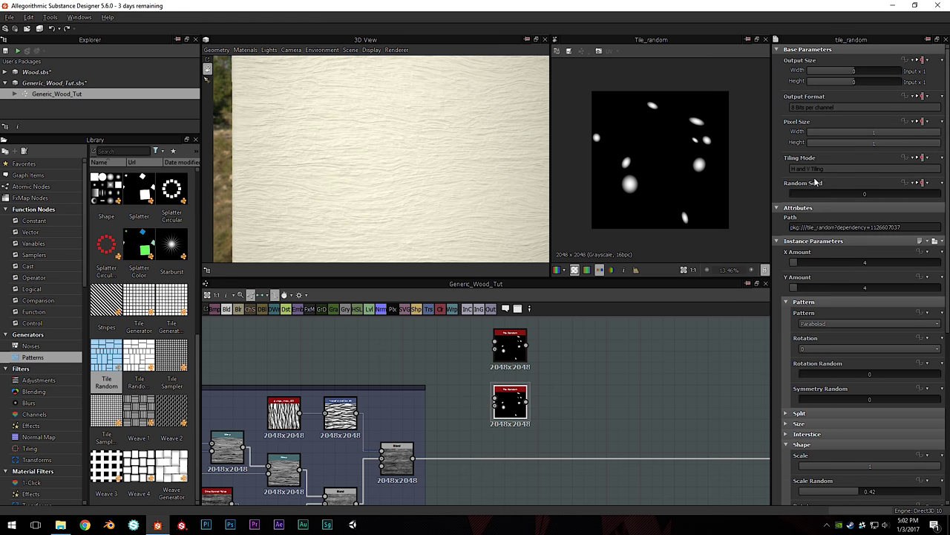
pyautogui.click(516, 352)
pyautogui.click(511, 407)
pyautogui.click(516, 353)
pyautogui.click(516, 399)
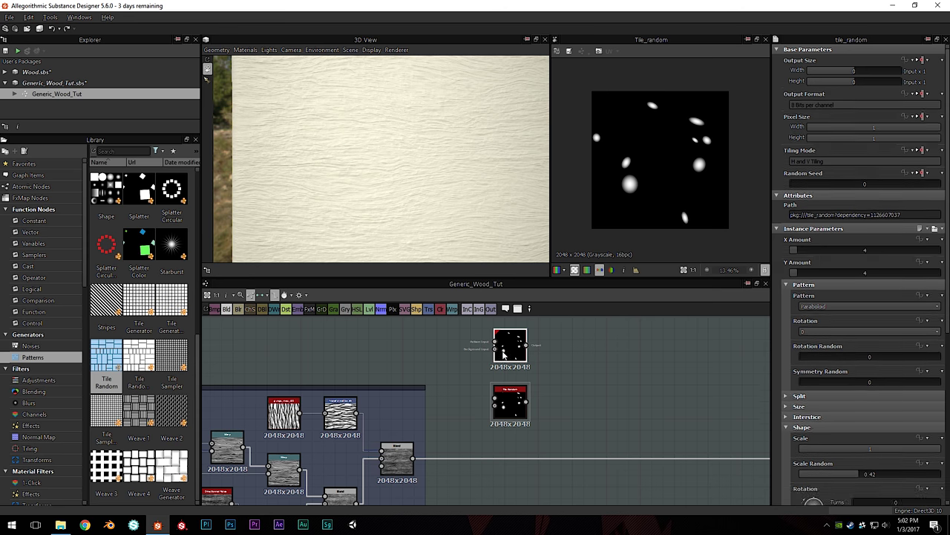
pyautogui.click(518, 356)
pyautogui.click(515, 398)
pyautogui.click(513, 356)
pyautogui.click(515, 400)
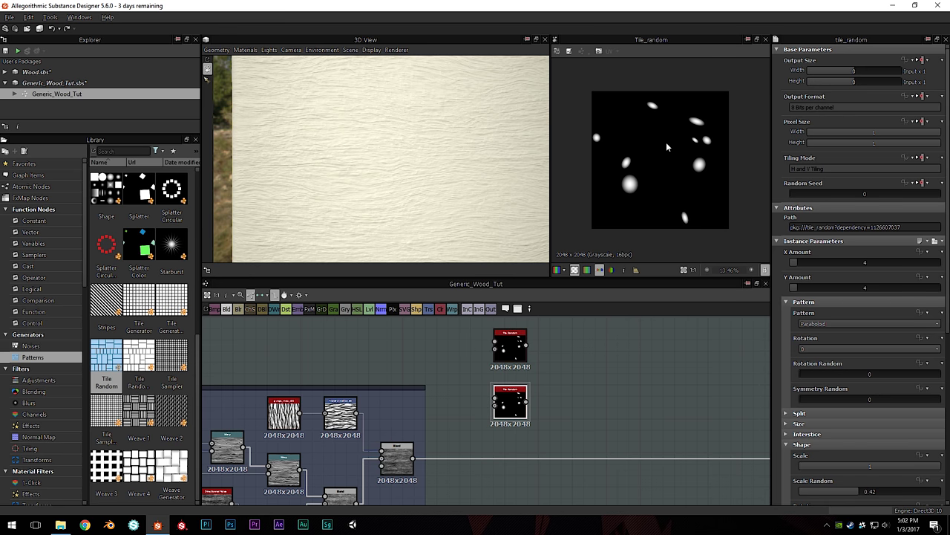
pyautogui.scroll(1, 667, 147)
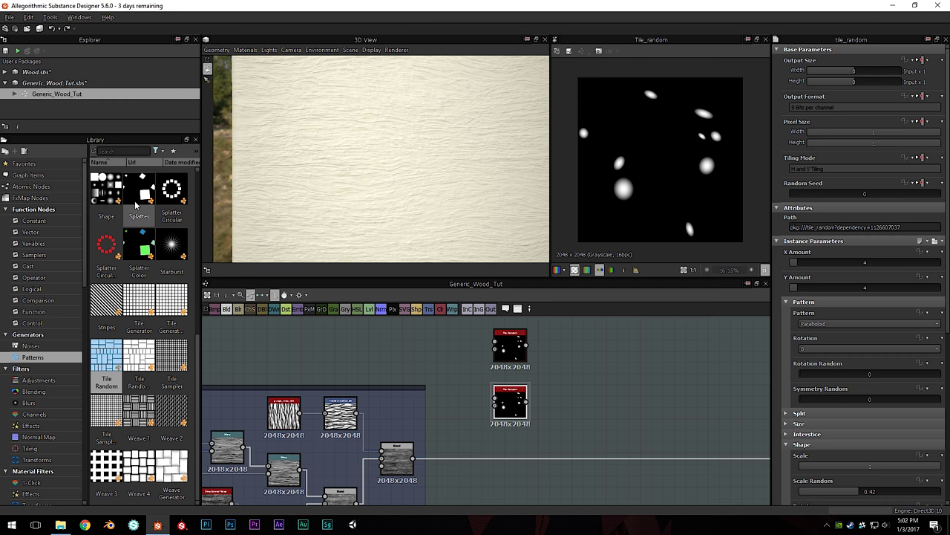
# Add a Shape node with the Pyramid pattern above the frame and connect it to the upper Tile Random's pattern input
pyautogui.moveTo(108, 197); pyautogui.dragTo(373, 327)
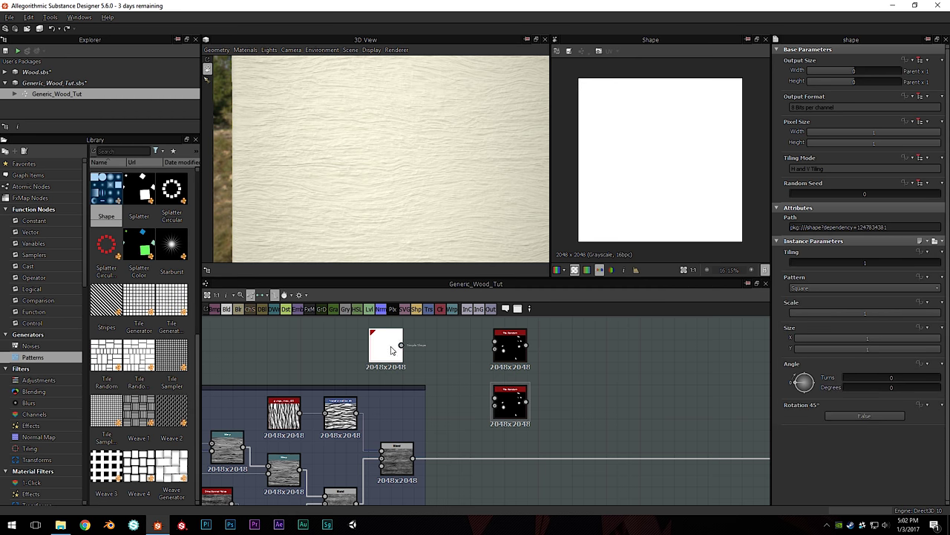
pyautogui.click(826, 288)
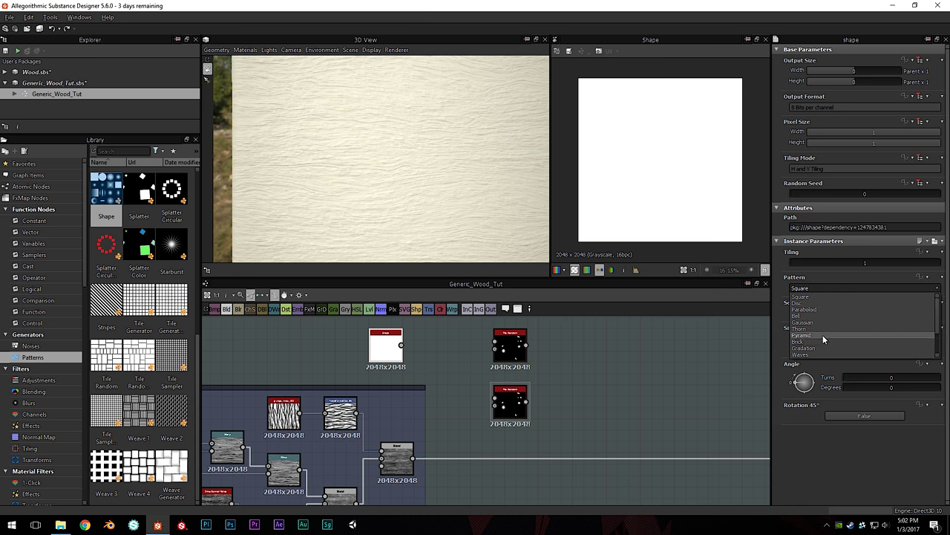
pyautogui.click(822, 335)
pyautogui.moveTo(401, 344); pyautogui.dragTo(495, 345)
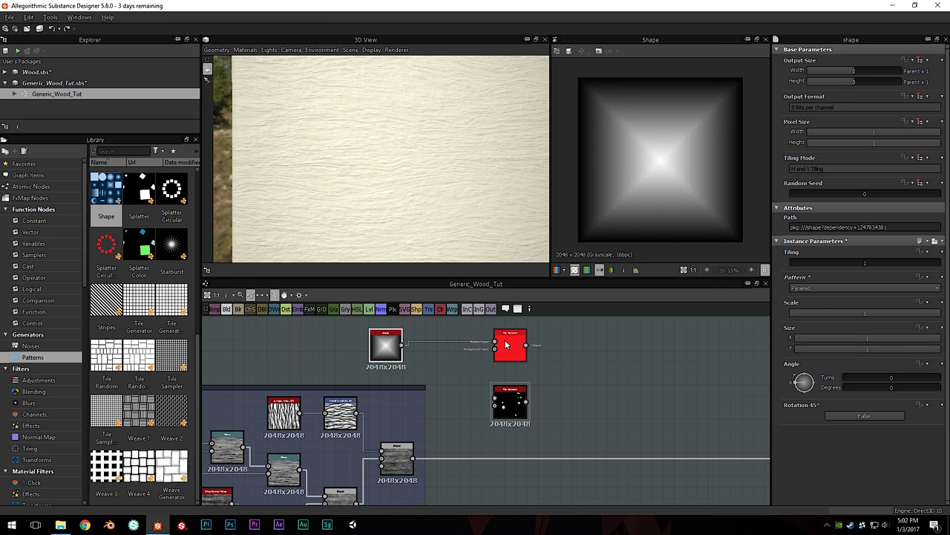
# Set the upper Tile Random's Pattern to Pattern Input
pyautogui.doubleClick(510, 346)
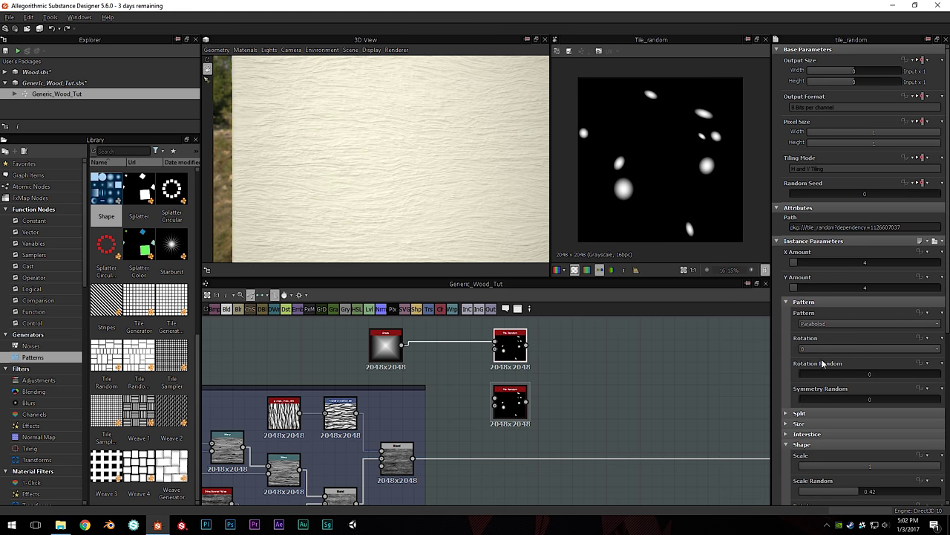
pyautogui.click(822, 326)
pyautogui.click(827, 335)
pyautogui.scroll(1, 625, 156)
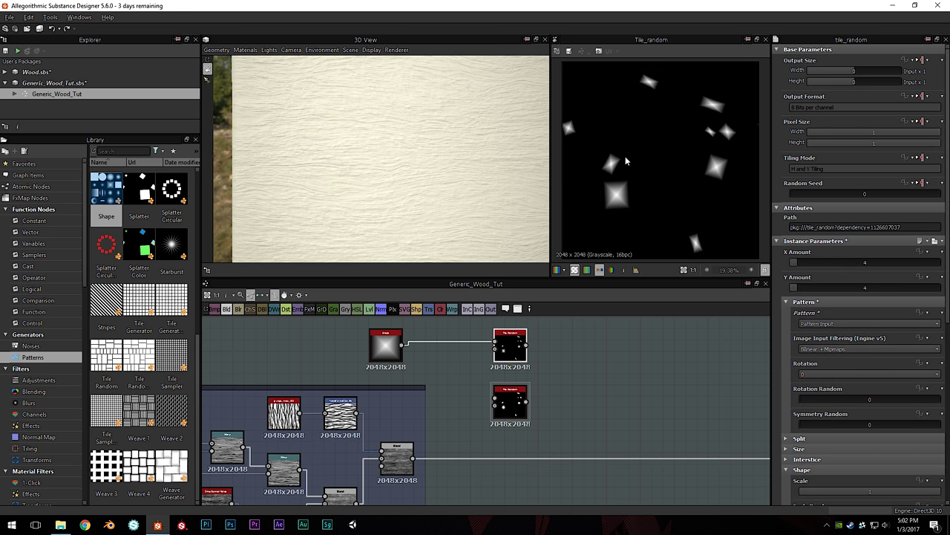
# Compare the upper Tile Random's pyramid shapes with the lower Tile Random's paraboloid shapes
pyautogui.doubleClick(513, 398)
pyautogui.click(518, 342)
pyautogui.doubleClick(511, 403)
pyautogui.doubleClick(517, 342)
pyautogui.hotkey('ctrl', 'z')
pyautogui.hotkey('ctrl', 'y')
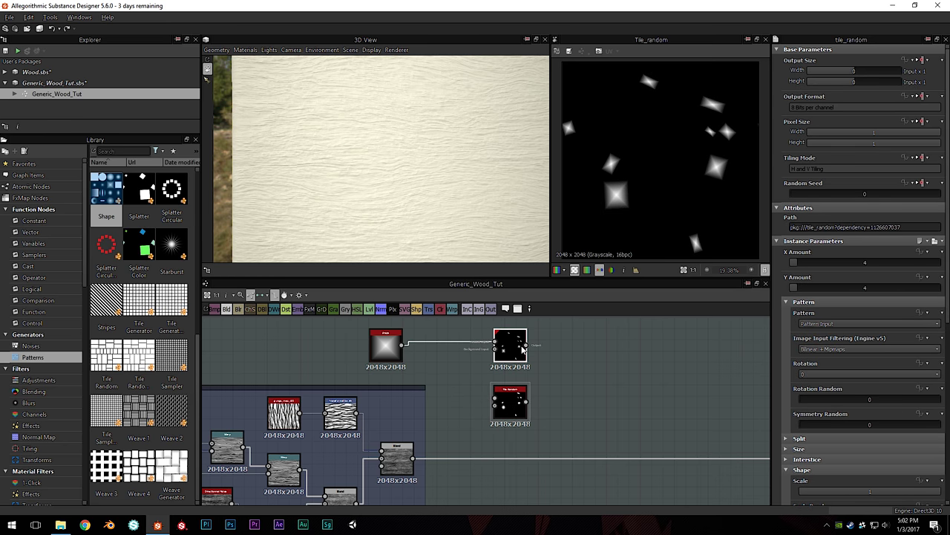
pyautogui.click(510, 395)
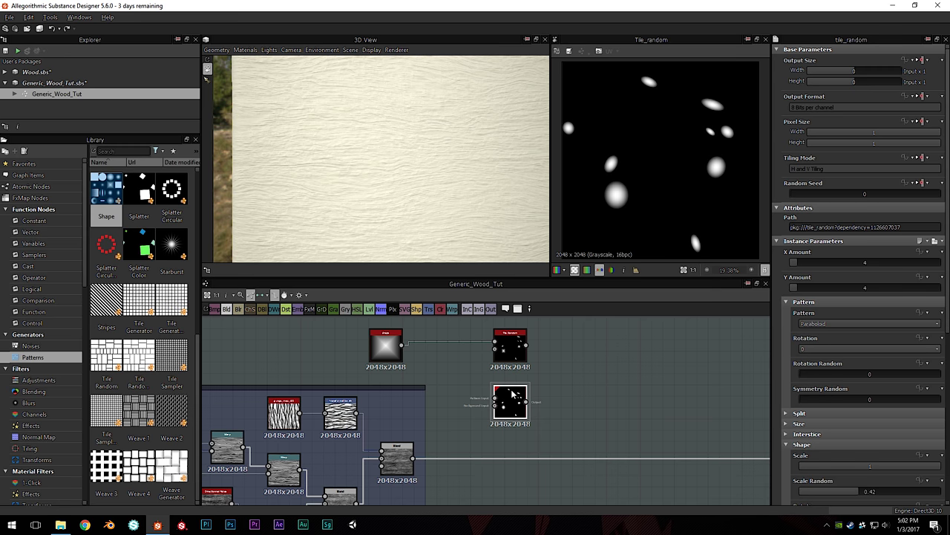
# Set the Shape node's Pattern to Paraboloid and preview its output
pyautogui.click(398, 348)
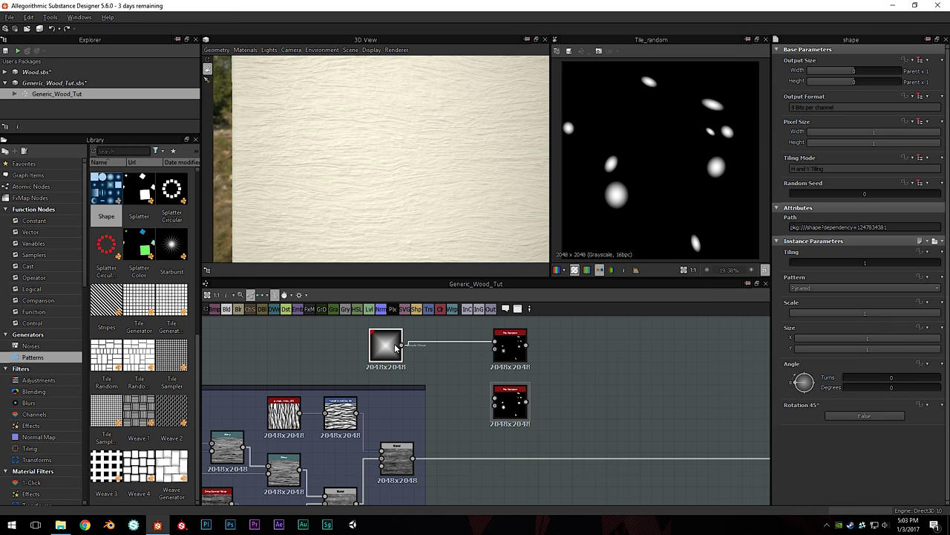
pyautogui.click(802, 288)
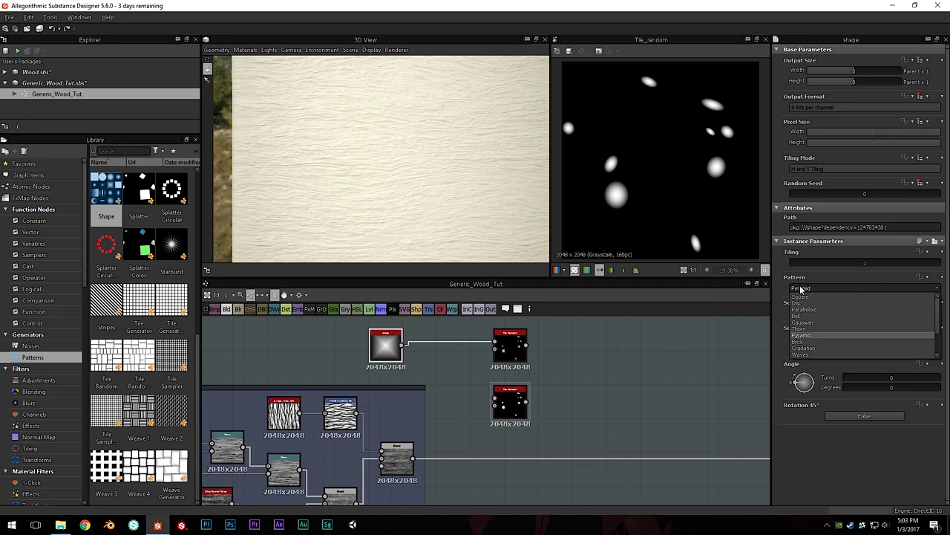
pyautogui.click(802, 309)
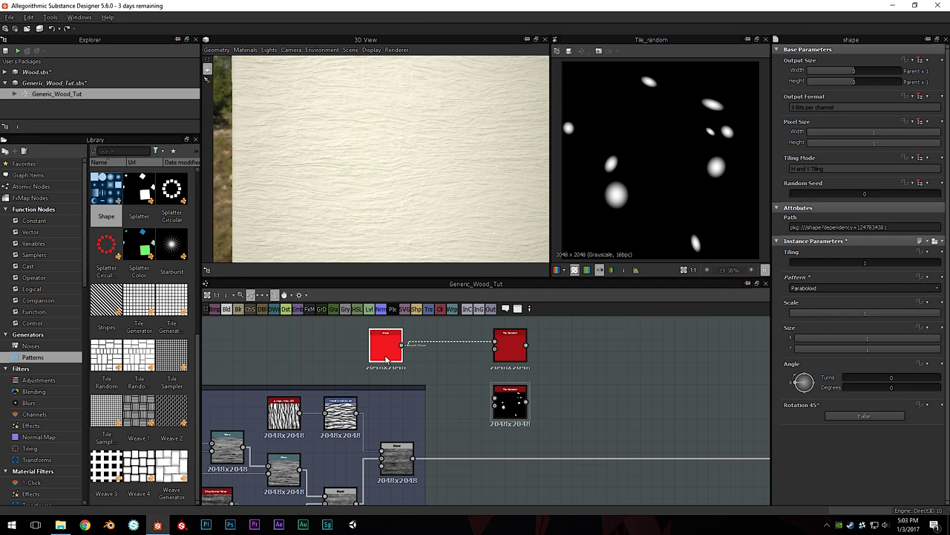
pyautogui.doubleClick(382, 353)
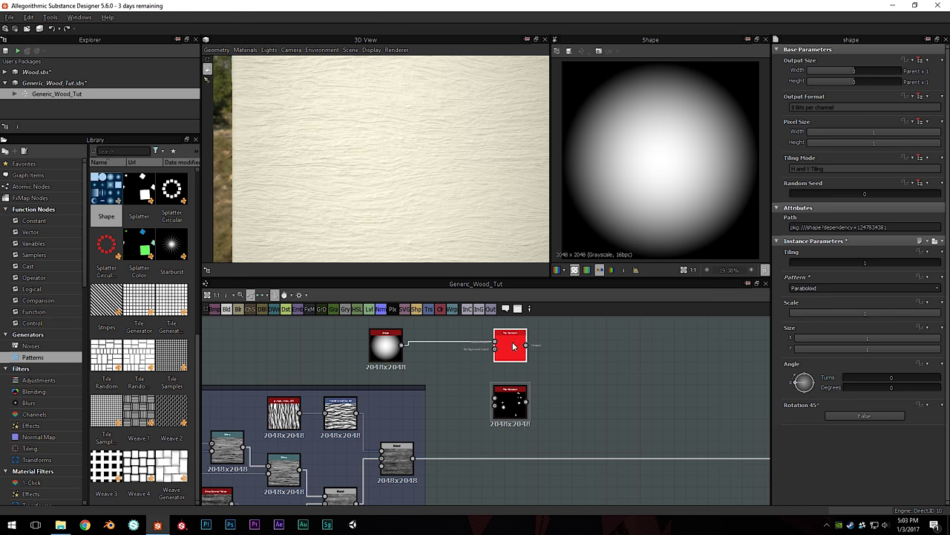
# Compare the outputs of the upper and lower Tile Random nodes now that both use paraboloid shapes
pyautogui.doubleClick(510, 403)
pyautogui.doubleClick(510, 401)
pyautogui.doubleClick(514, 347)
pyautogui.click(509, 387)
pyautogui.click(510, 343)
pyautogui.click(510, 401)
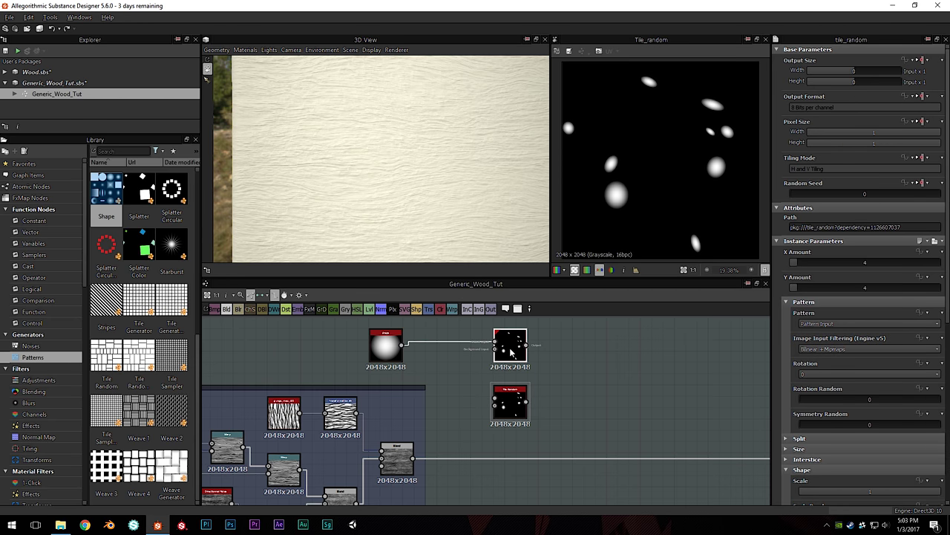
# Move the Shape node up, away from the upper Tile Random, to free space between them
pyautogui.scroll(2, 367, 375)
pyautogui.moveTo(373, 370); pyautogui.dragTo(368, 415, button='middle')
pyautogui.moveTo(382, 381); pyautogui.dragTo(368, 324)
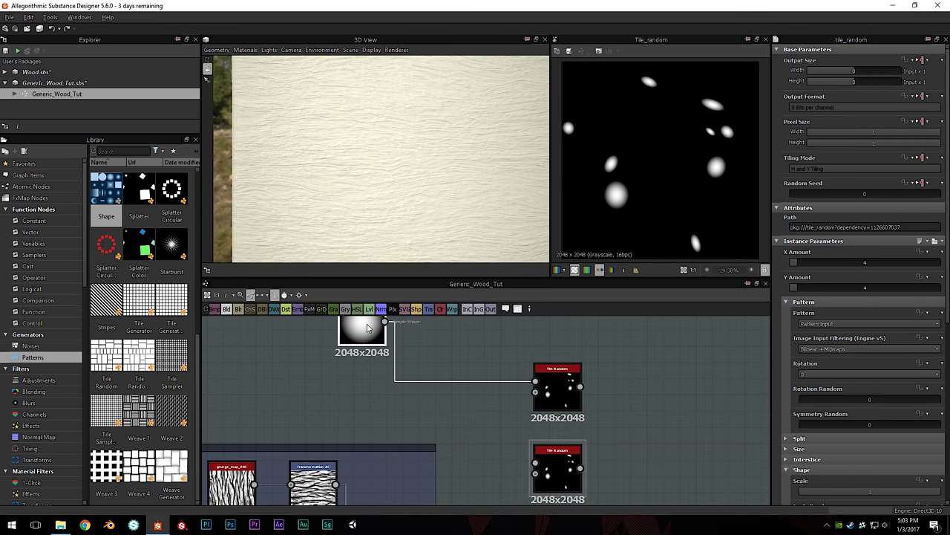
pyautogui.moveTo(381, 352); pyautogui.dragTo(362, 401, button='middle')
pyautogui.moveTo(343, 379); pyautogui.dragTo(409, 345)
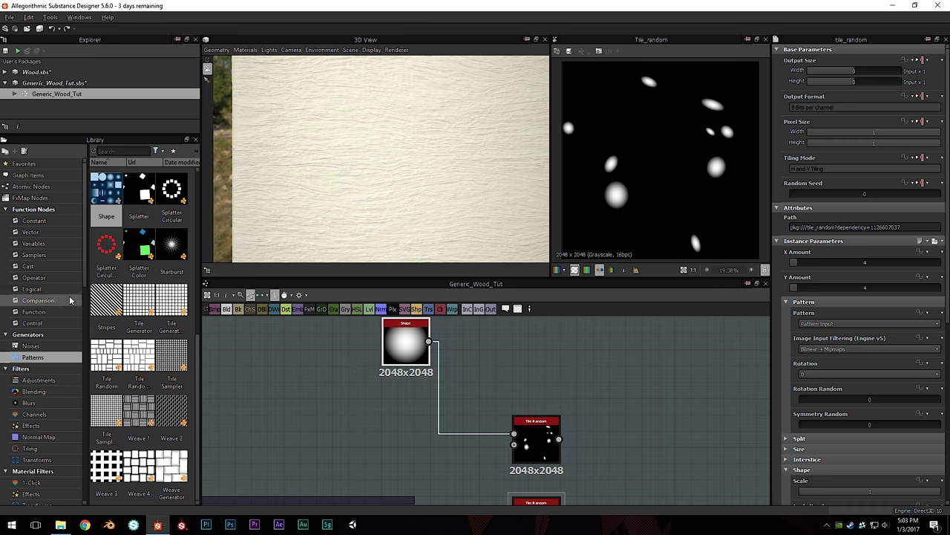
pyautogui.click(405, 344)
# Add a Gradient Linear 2 node below the Shape node and set its Tiling to 10
pyautogui.click(31, 345)
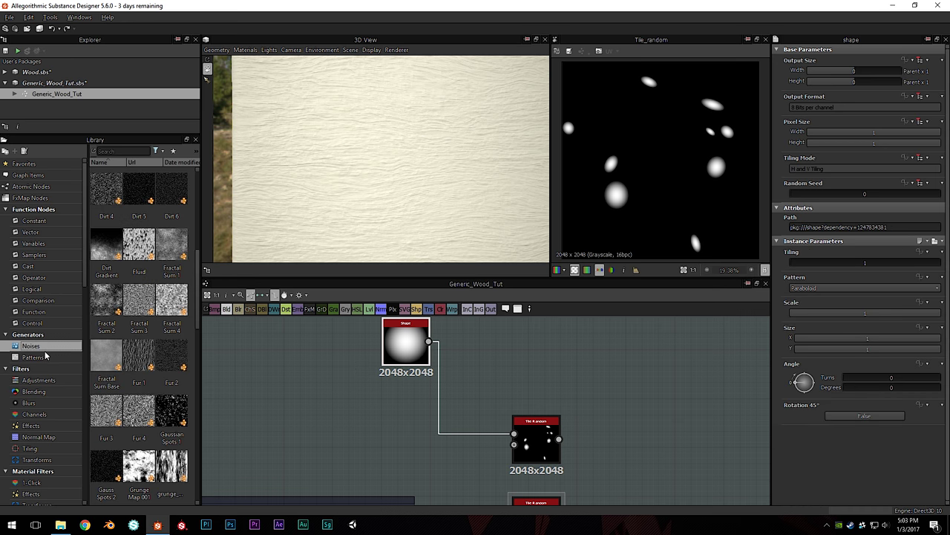
pyautogui.click(43, 357)
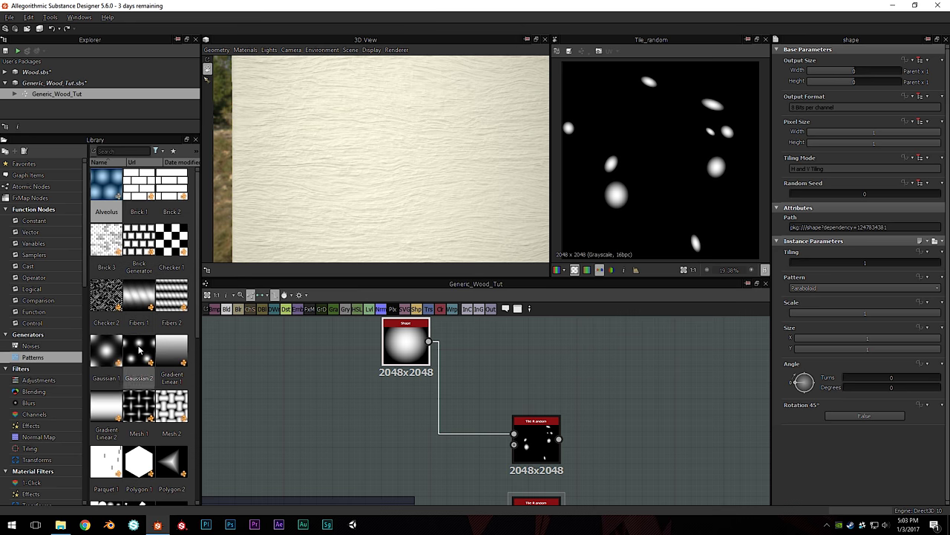
pyautogui.moveTo(106, 408); pyautogui.dragTo(394, 426)
pyautogui.moveTo(848, 261); pyautogui.dragTo(882, 262)
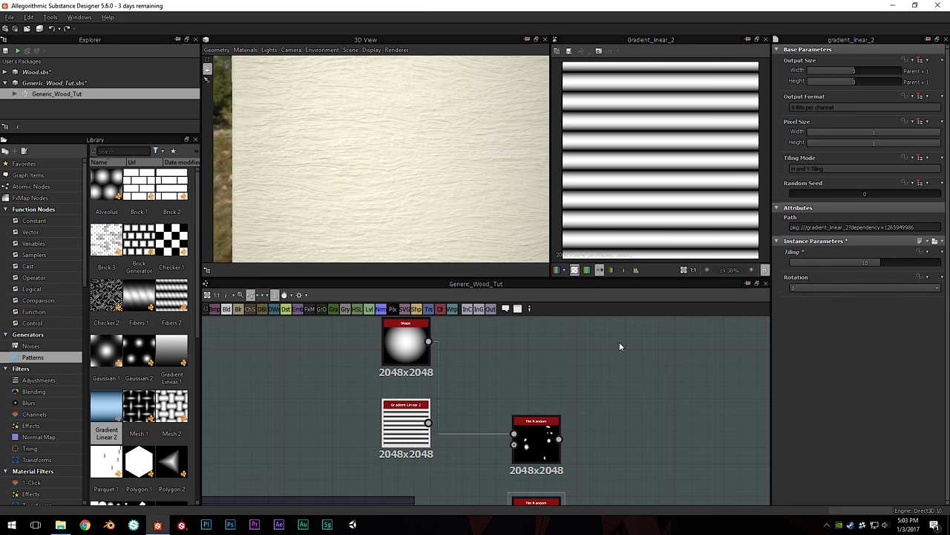
# Add a Gradient (Dynamic) node between the Gradient Linear 2 and the upper Tile Random
pyautogui.press('space')
pyautogui.write('gradi')
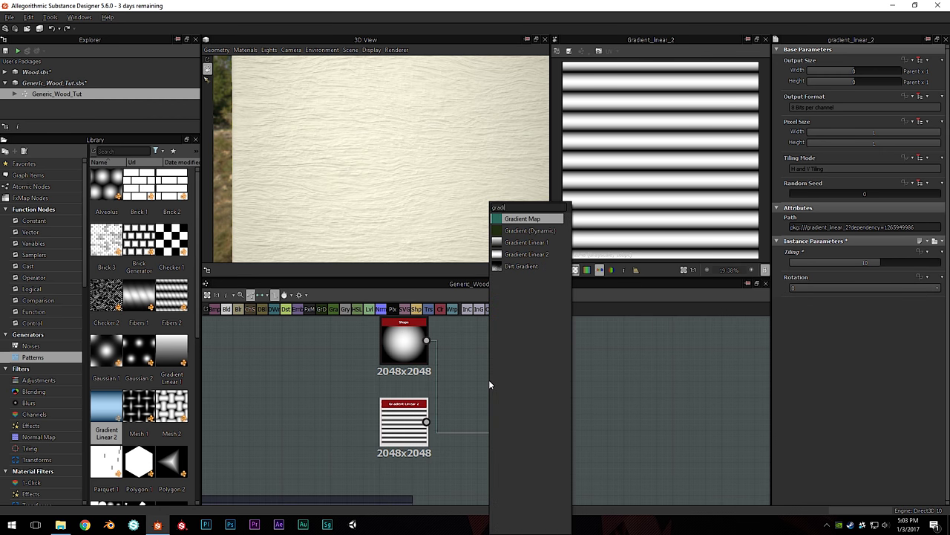
pyautogui.click(522, 232)
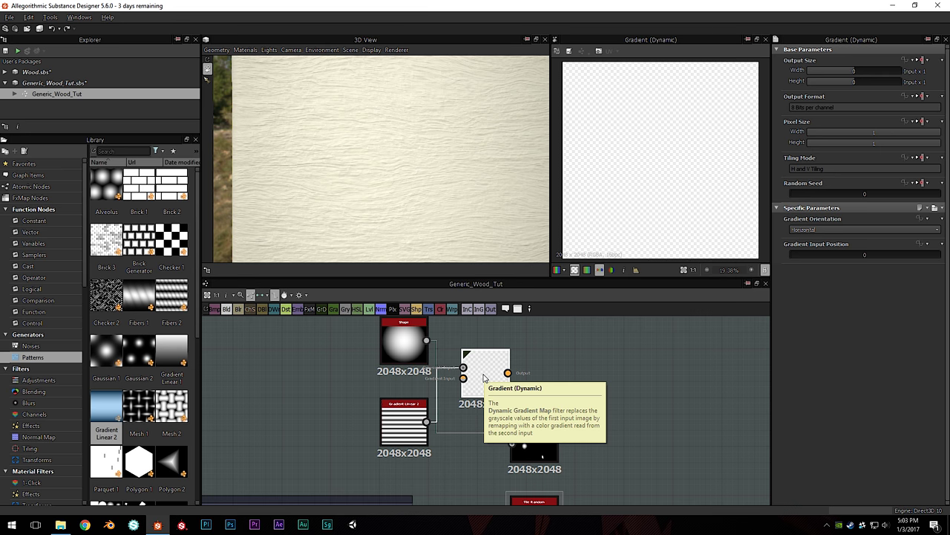
pyautogui.scroll(1, 483, 378)
pyautogui.moveTo(484, 378); pyautogui.dragTo(466, 378)
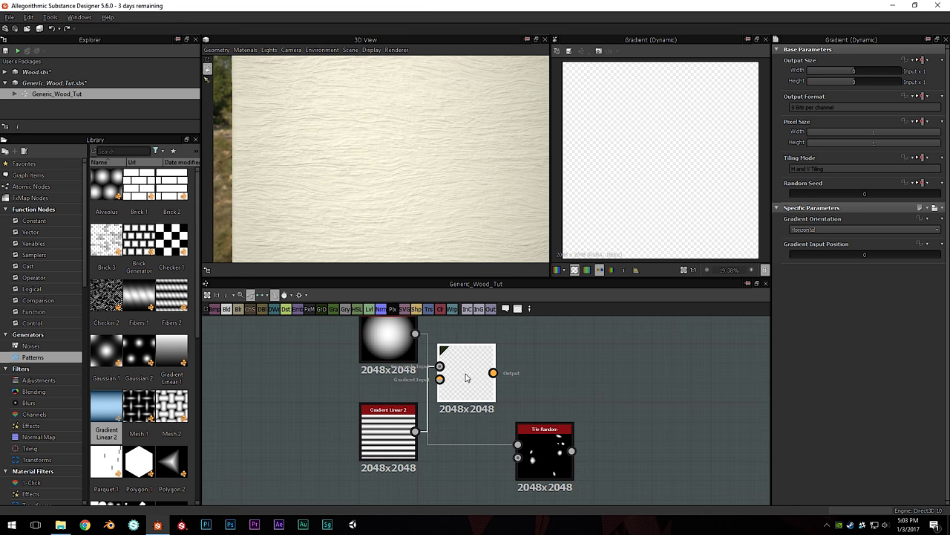
# Move the Shape node further away and connect its output to the Gradient (Dynamic) node's grayscale input
pyautogui.click(371, 388)
pyautogui.click(393, 334)
pyautogui.moveTo(402, 344); pyautogui.dragTo(393, 363, button='middle')
pyautogui.moveTo(393, 366); pyautogui.dragTo(336, 346)
pyautogui.moveTo(335, 346); pyautogui.dragTo(330, 369, button='middle')
pyautogui.moveTo(320, 369); pyautogui.dragTo(425, 408)
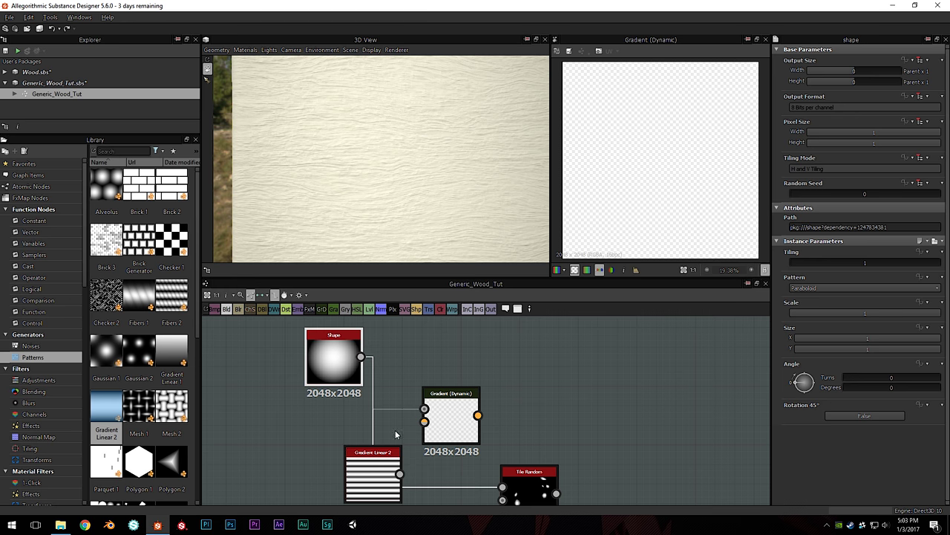
# Connect Gradient Linear 2 to the Gradient (Dynamic) node's gradient input and set the Gradient Orientation to Vertical
pyautogui.moveTo(393, 475); pyautogui.dragTo(438, 426)
pyautogui.click(439, 426)
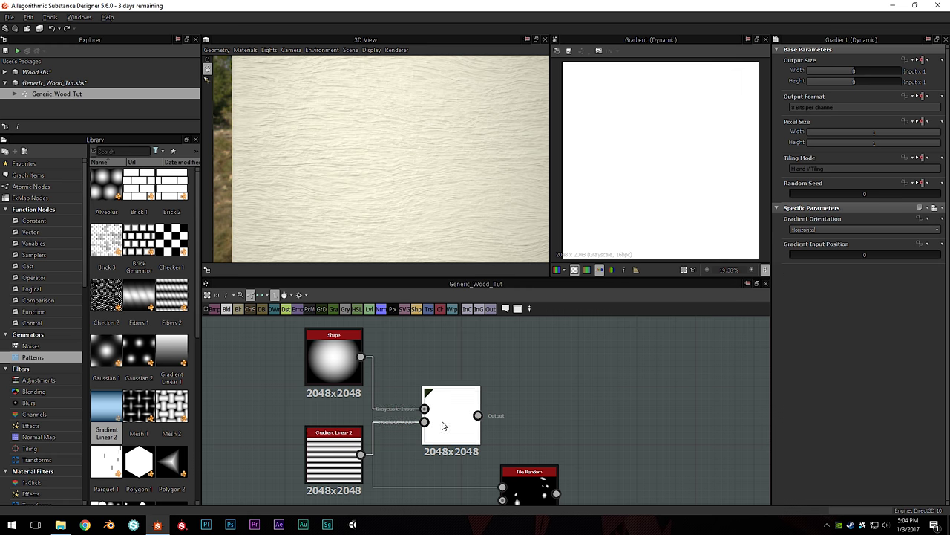
pyautogui.click(824, 230)
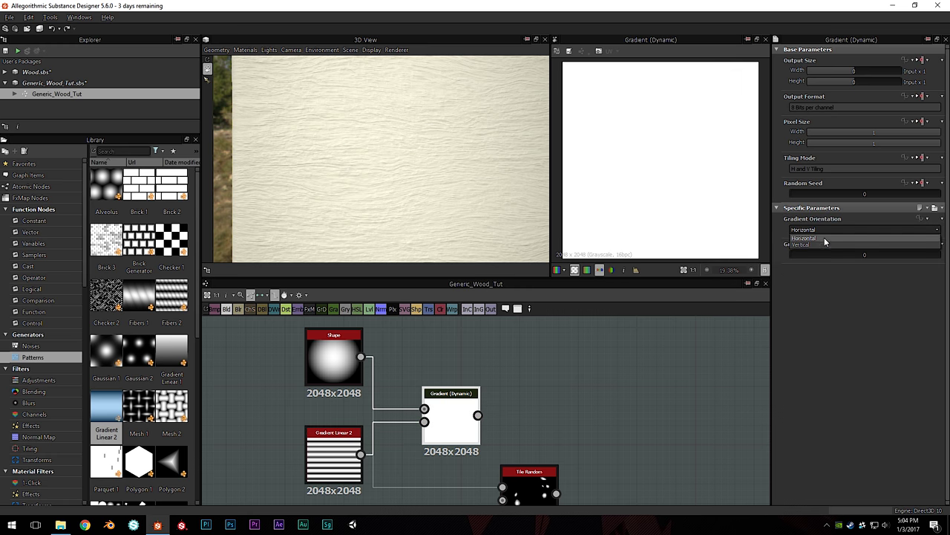
pyautogui.click(821, 245)
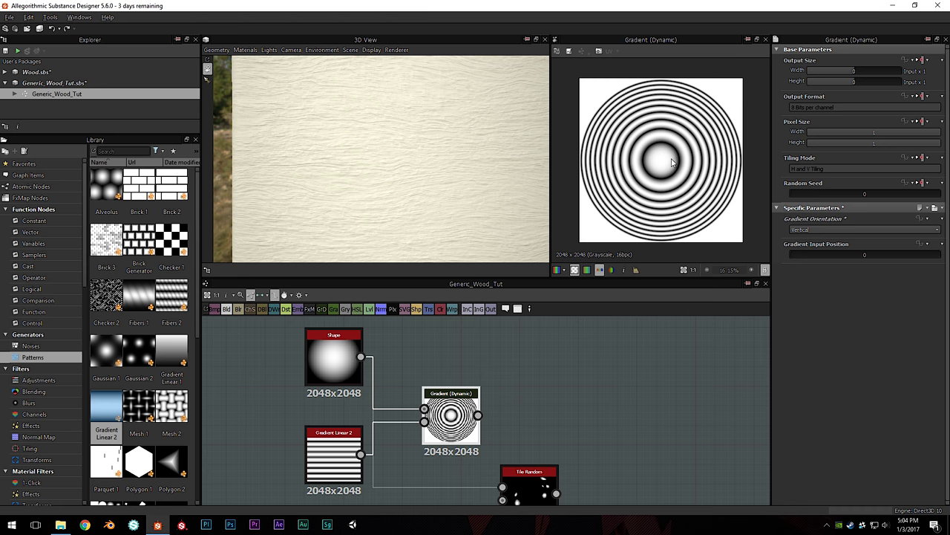
# Try Tiling values of 7, 8 and 9 on Gradient Linear 2 while previewing the stripes and concentric rings
pyautogui.click(334, 456)
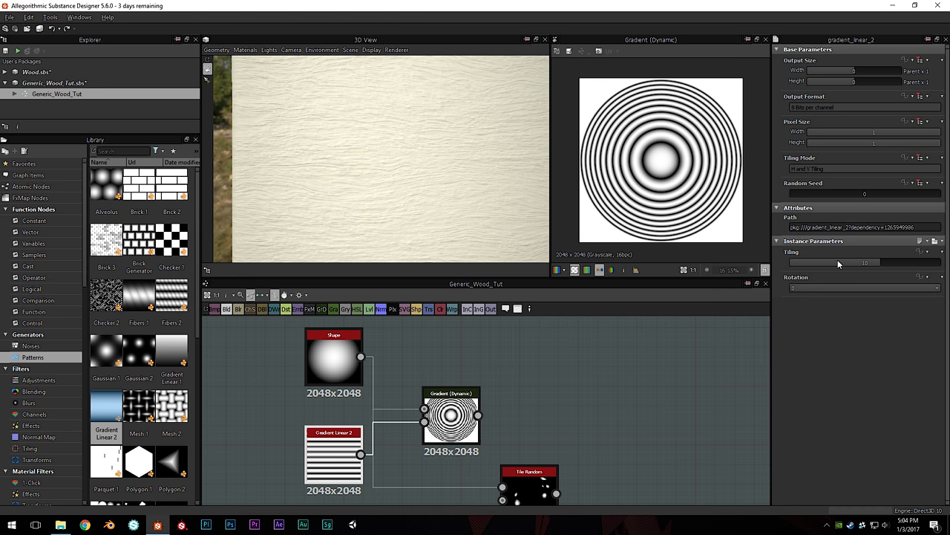
pyautogui.moveTo(852, 261); pyautogui.dragTo(840, 262)
pyautogui.moveTo(841, 262); pyautogui.dragTo(853, 239)
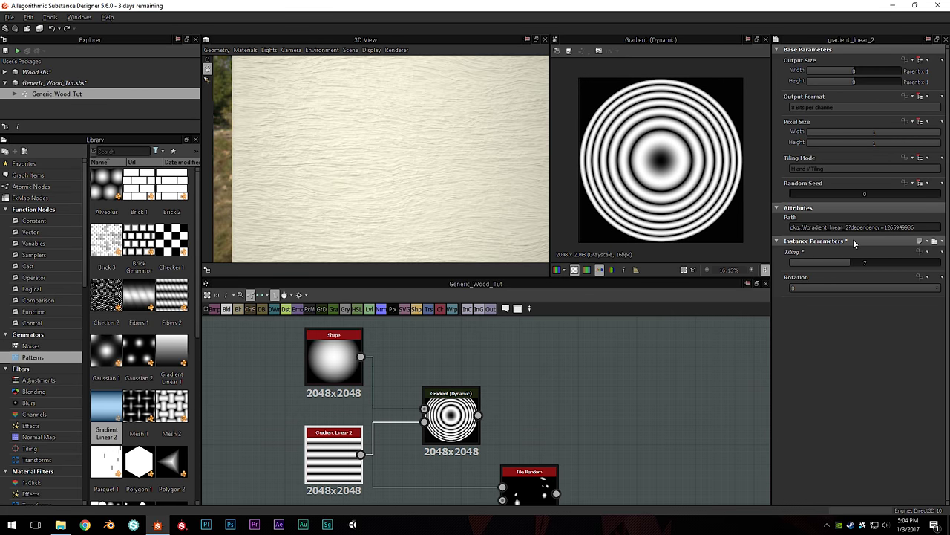
pyautogui.scroll(2, 666, 148)
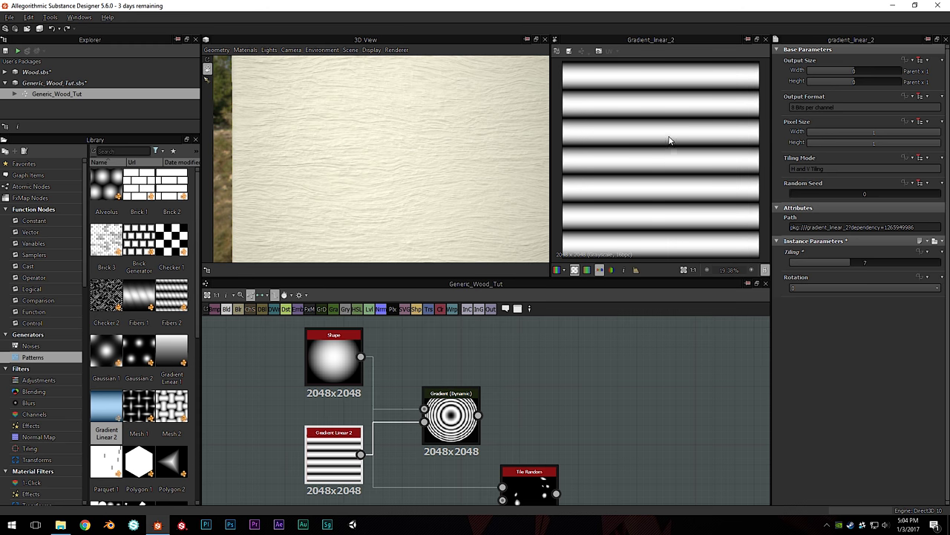
pyautogui.scroll(-3, 665, 115)
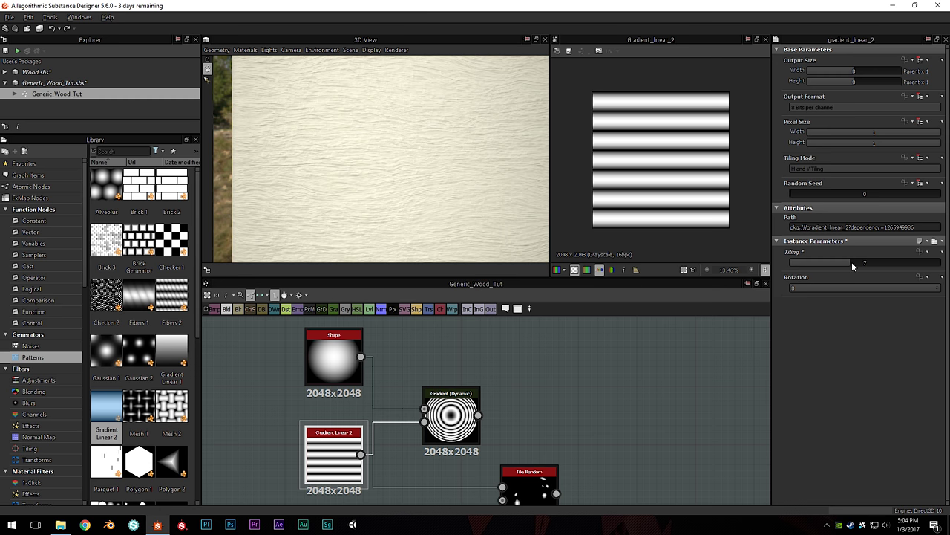
pyautogui.moveTo(856, 262); pyautogui.dragTo(858, 266)
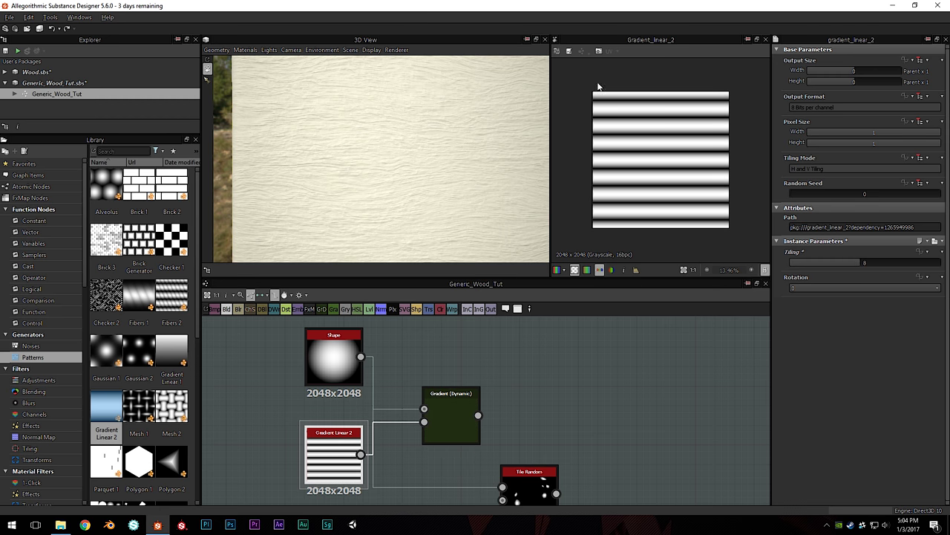
pyautogui.doubleClick(457, 399)
pyautogui.click(334, 454)
pyautogui.moveTo(820, 263); pyautogui.dragTo(869, 264)
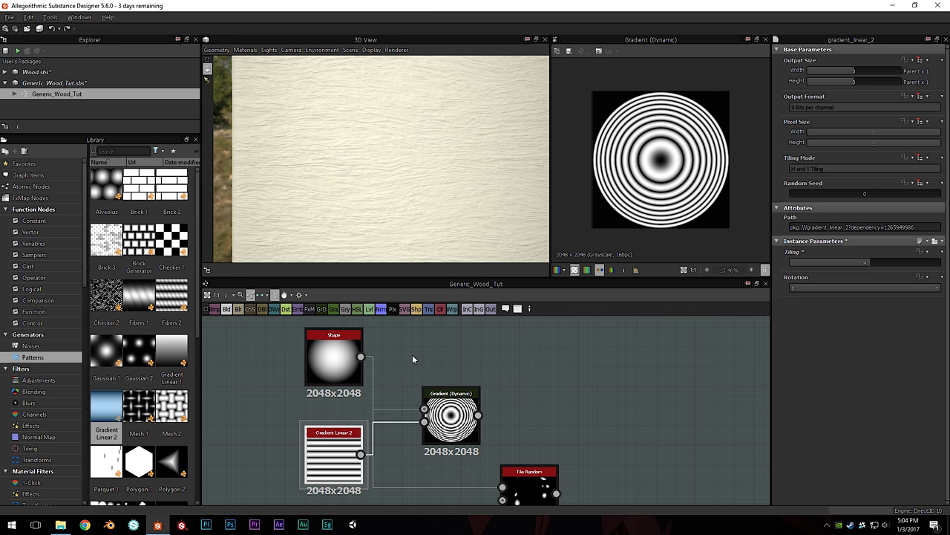
# Add a Blend node beside the Gradient (Dynamic) node and feed the rings into its foreground input
pyautogui.moveTo(350, 357); pyautogui.dragTo(212, 337, button='middle')
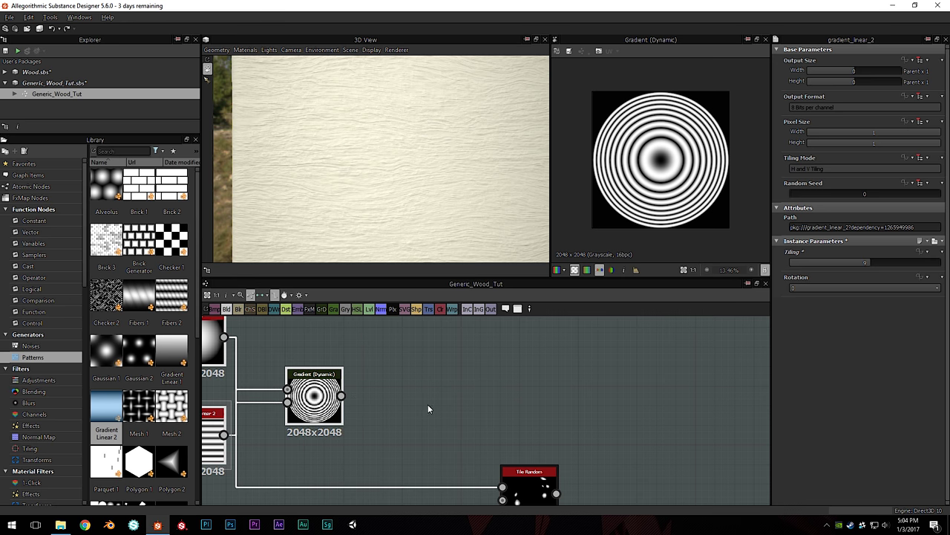
pyautogui.press('space')
pyautogui.write('bl')
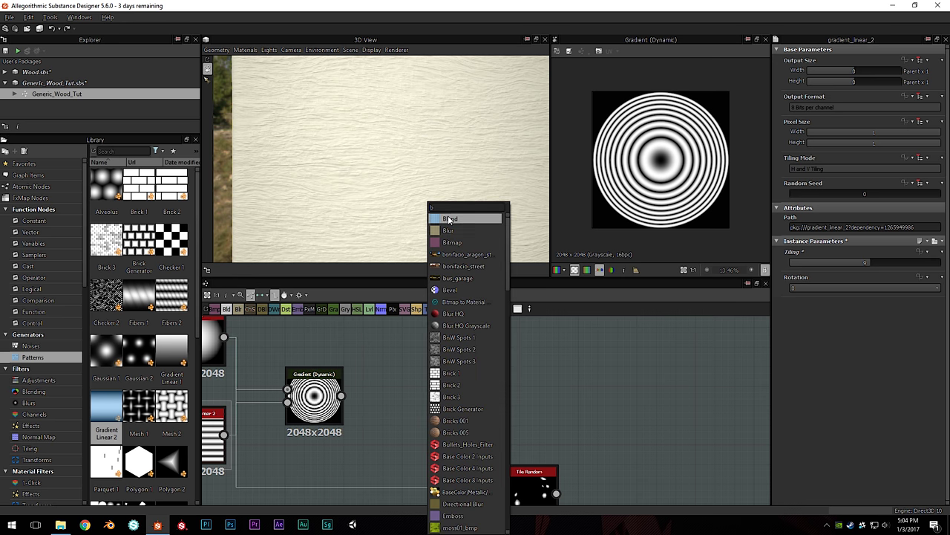
pyautogui.click(450, 219)
pyautogui.click(321, 402)
pyautogui.moveTo(341, 396); pyautogui.dragTo(405, 382)
# Connect the Shape node's output to the Blend node's opacity input
pyautogui.moveTo(260, 470); pyautogui.dragTo(348, 435, button='middle')
pyautogui.scroll(-2, 334, 418)
pyautogui.click(302, 341)
pyautogui.moveTo(351, 340); pyautogui.dragTo(333, 367, button='middle')
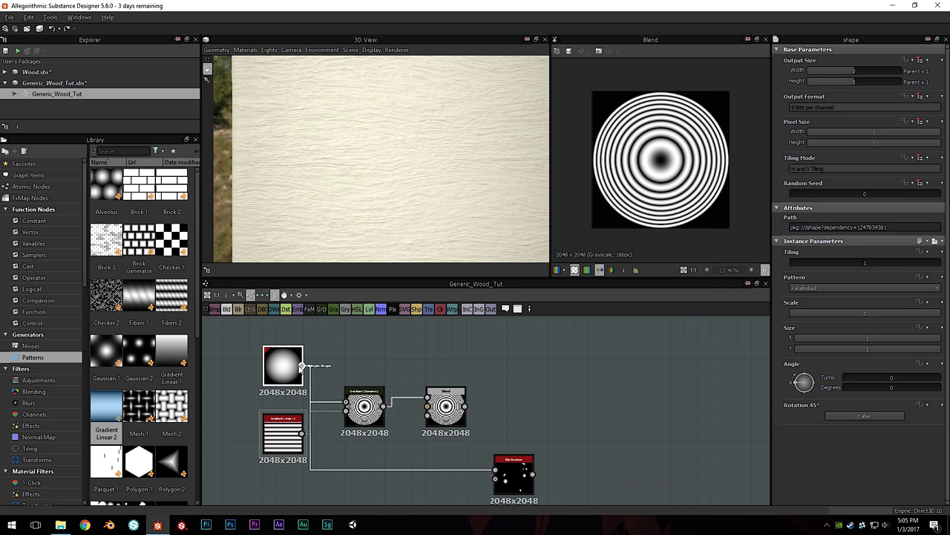
pyautogui.moveTo(417, 421); pyautogui.dragTo(428, 416)
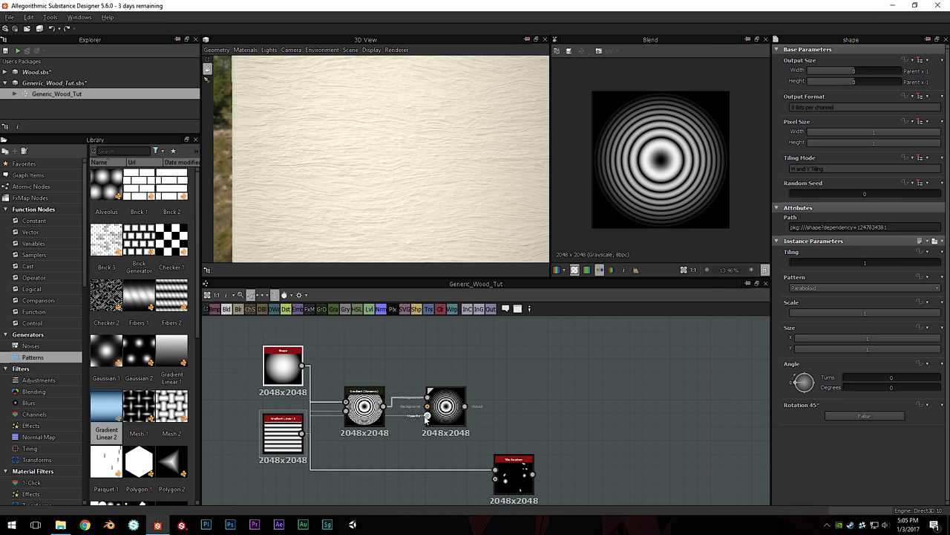
# Move the Gradient (Dynamic) node up and set Gradient Linear 2's Tiling to 11
pyautogui.scroll(2, 381, 434)
pyautogui.moveTo(355, 405); pyautogui.dragTo(355, 376)
pyautogui.click(267, 432)
pyautogui.moveTo(864, 261); pyautogui.dragTo(893, 253)
pyautogui.click(471, 387)
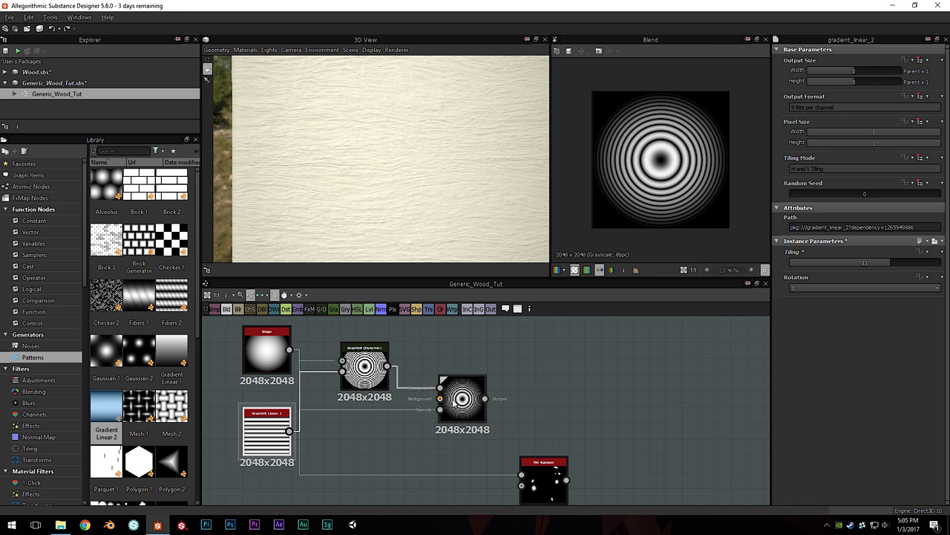
# Inspect the Gradient Linear 2 stripes, the blended rings and the Gradient (Dynamic) parameters
pyautogui.doubleClick(270, 428)
pyautogui.click(369, 362)
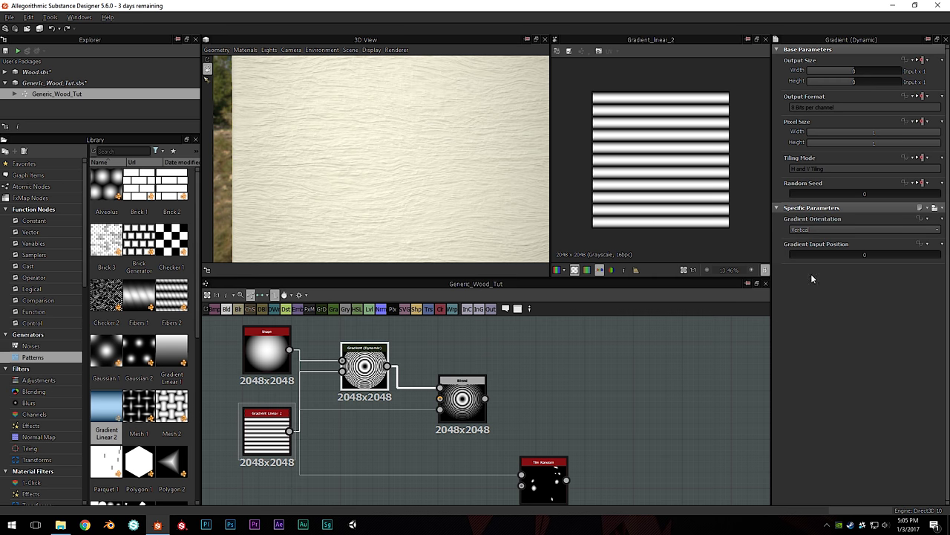
pyautogui.doubleClick(463, 398)
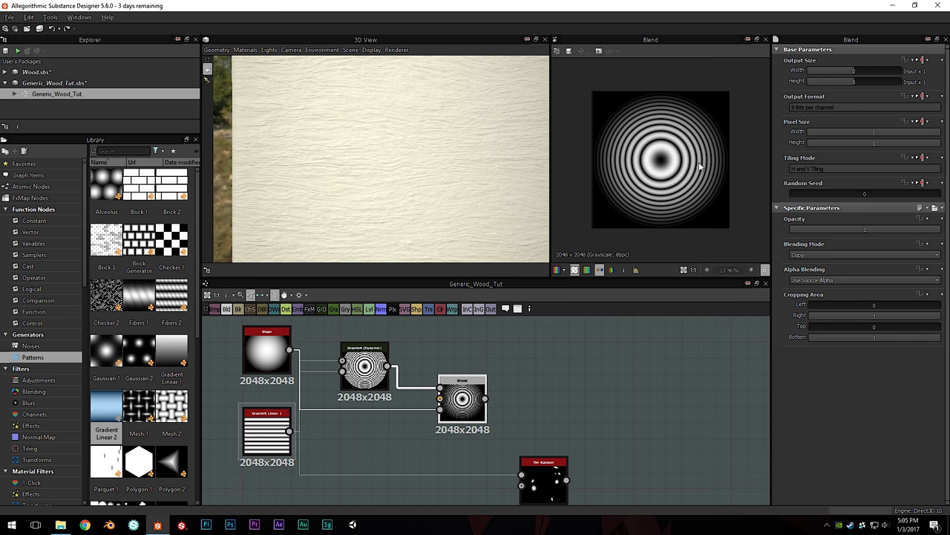
pyautogui.click(364, 367)
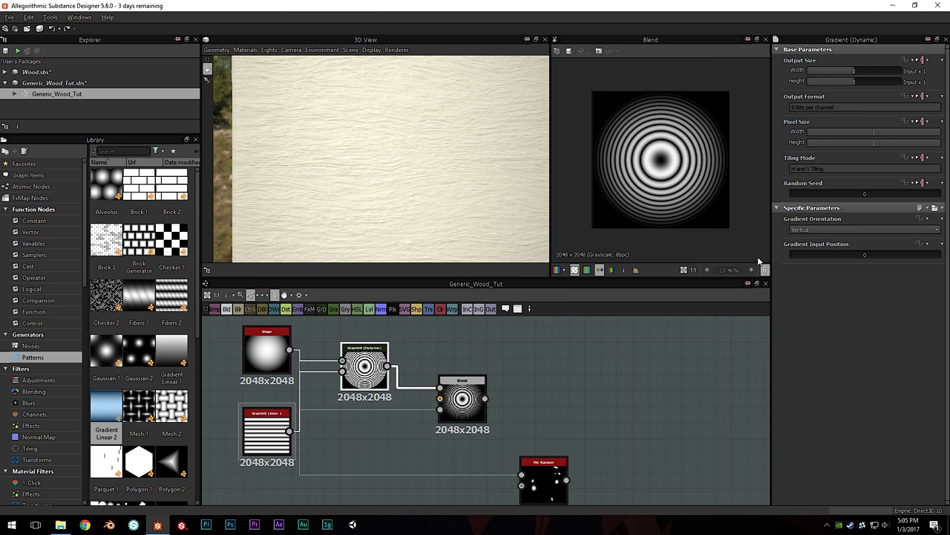
# Set Gradient Linear 2's Tiling to 12 while checking the blended rings
pyautogui.click(264, 440)
pyautogui.moveTo(879, 263); pyautogui.dragTo(900, 263)
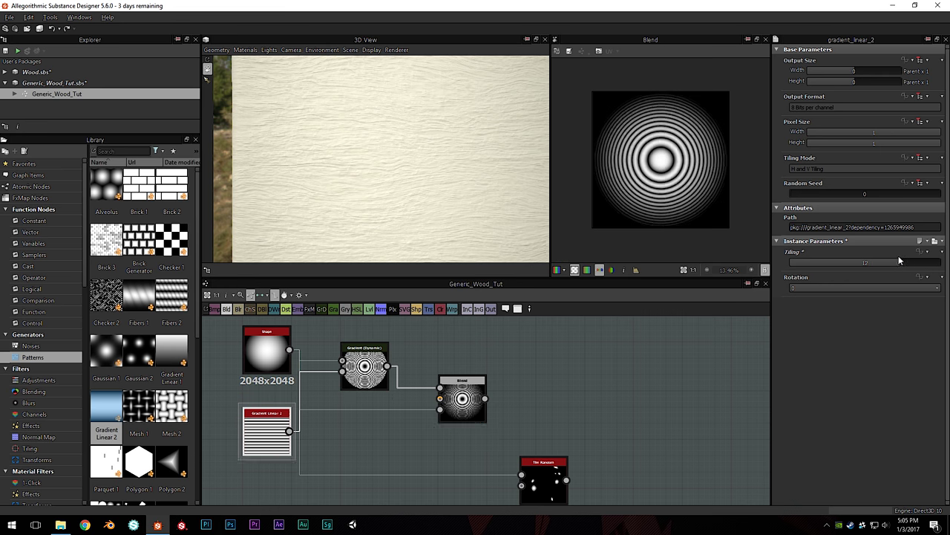
pyautogui.click(469, 390)
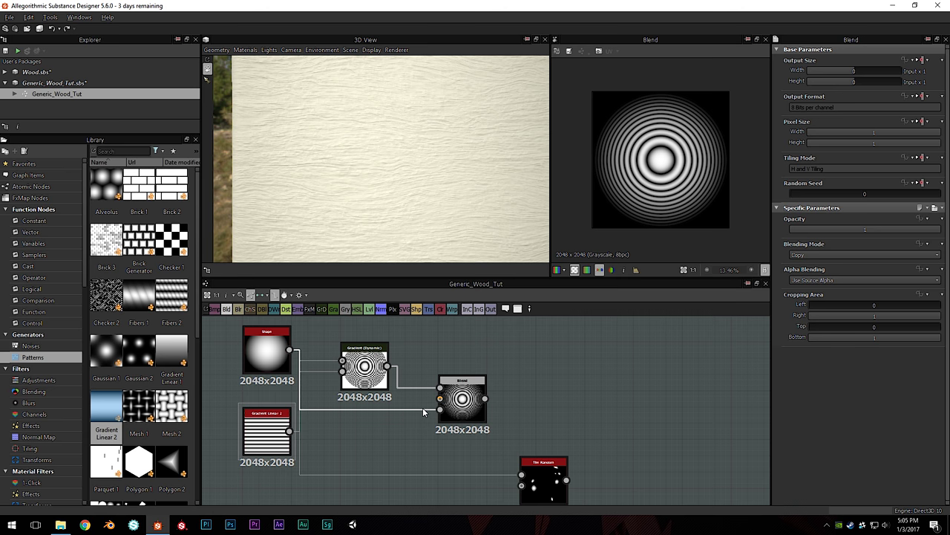
# Insert a Histogram Scan node between the Shape and the Blend's opacity input, placed below the Gradient (Dynamic) node
pyautogui.press('space')
pyautogui.write('hist')
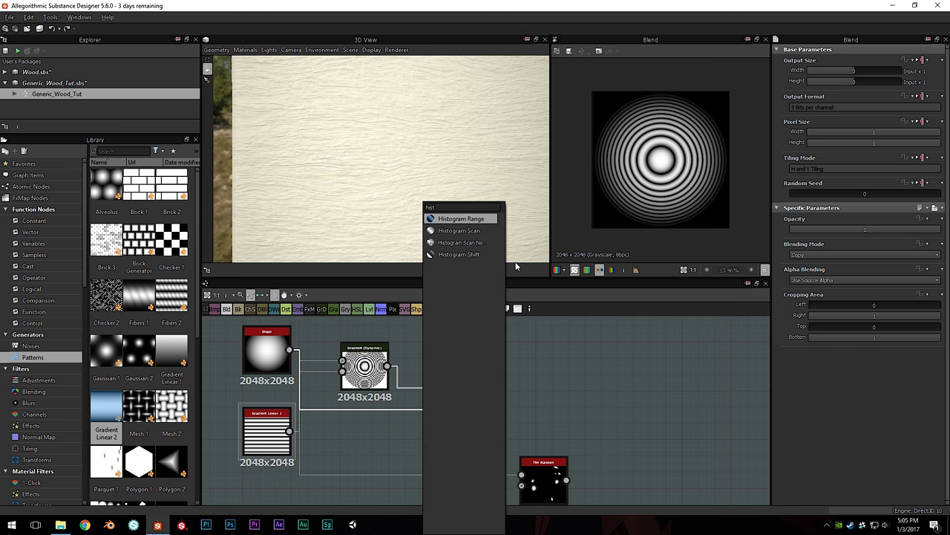
pyautogui.click(481, 231)
pyautogui.moveTo(369, 382); pyautogui.dragTo(369, 439)
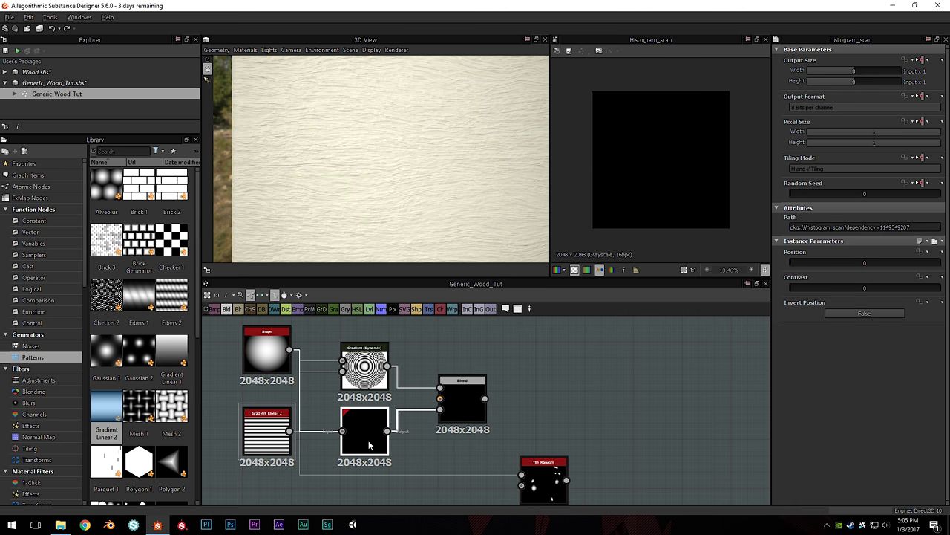
# Set the Histogram Scan's Position to 0.85 while previewing the rings masked by the Blend
pyautogui.moveTo(826, 265); pyautogui.dragTo(867, 258)
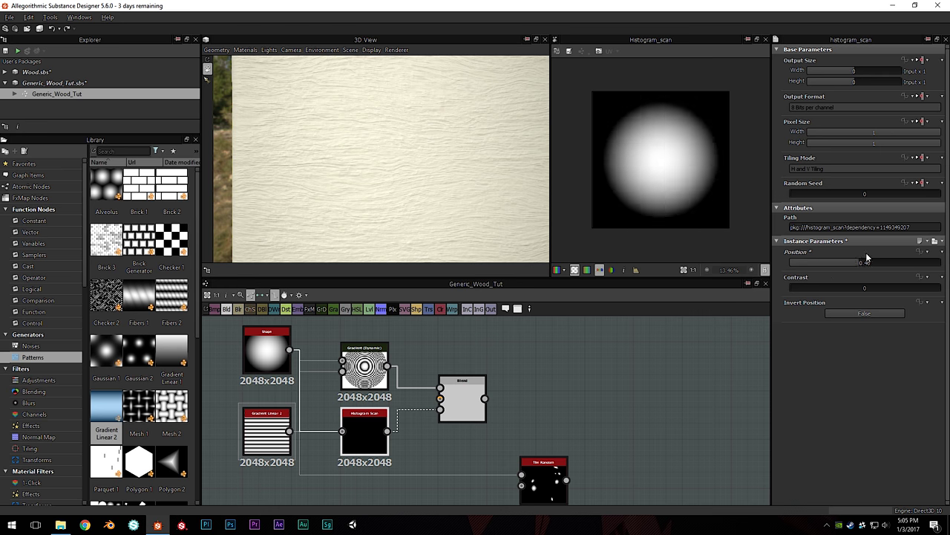
pyautogui.doubleClick(472, 397)
pyautogui.click(365, 445)
pyautogui.moveTo(840, 264); pyautogui.dragTo(936, 265)
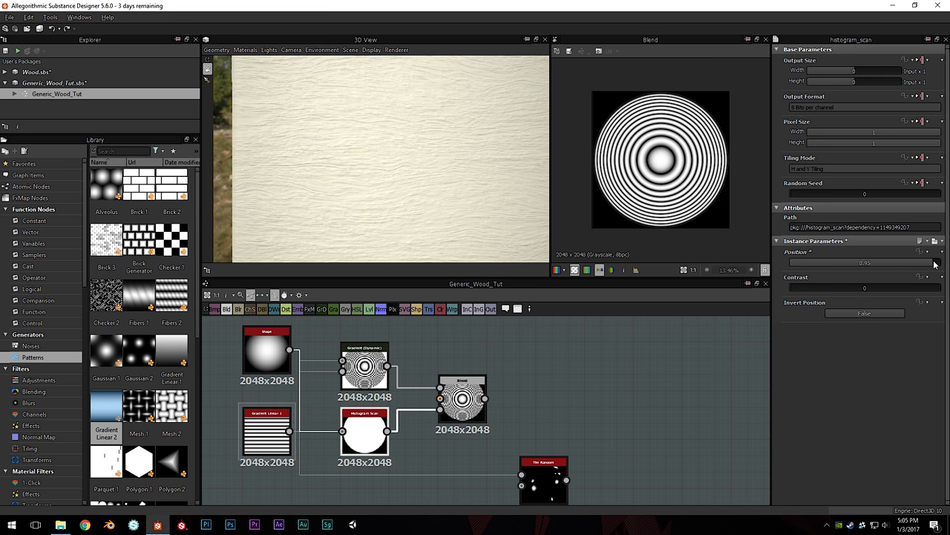
pyautogui.scroll(1, 673, 197)
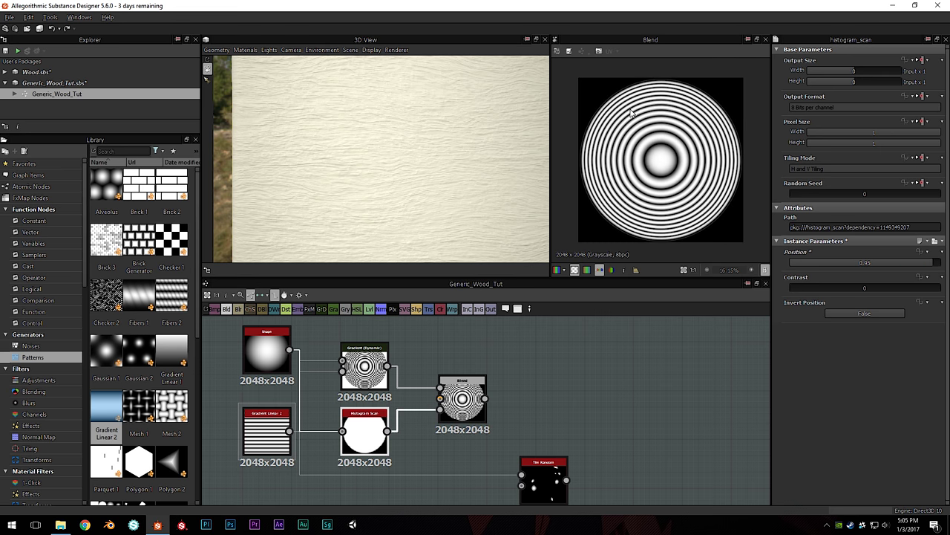
pyautogui.moveTo(925, 263); pyautogui.dragTo(919, 264)
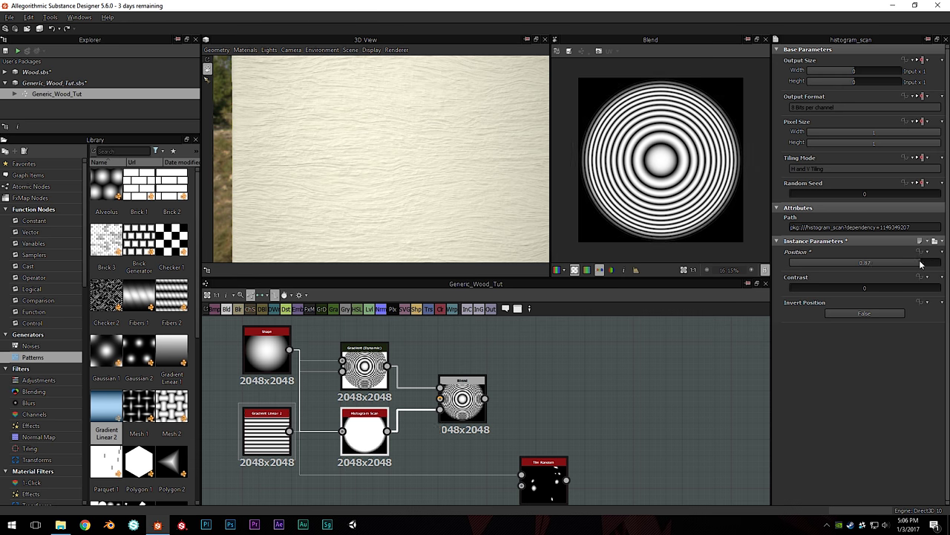
pyautogui.scroll(1, 519, 327)
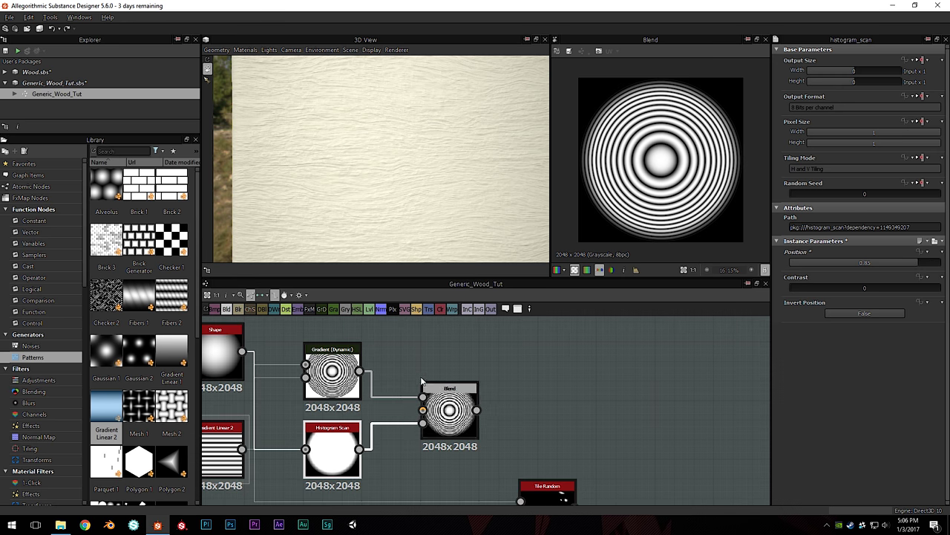
pyautogui.click(449, 405)
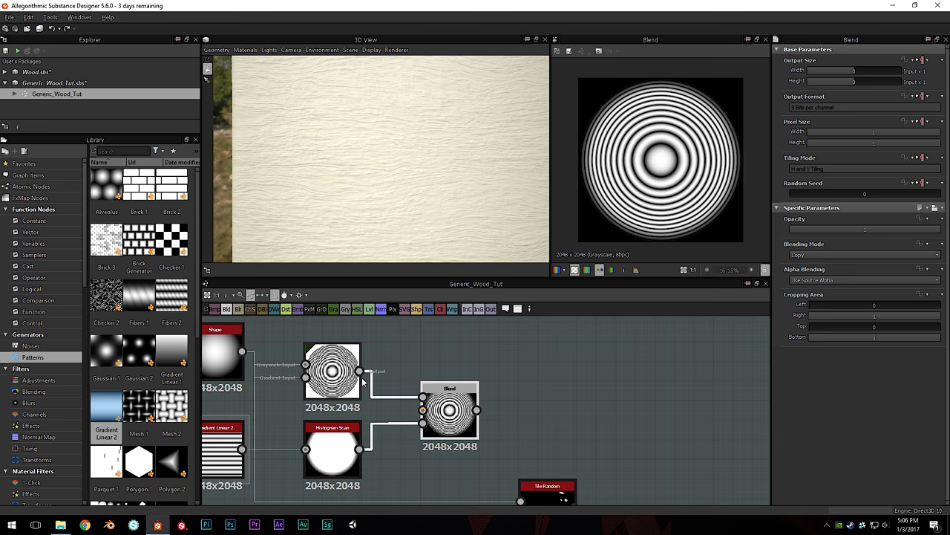
pyautogui.moveTo(395, 372); pyautogui.dragTo(458, 359, button='middle')
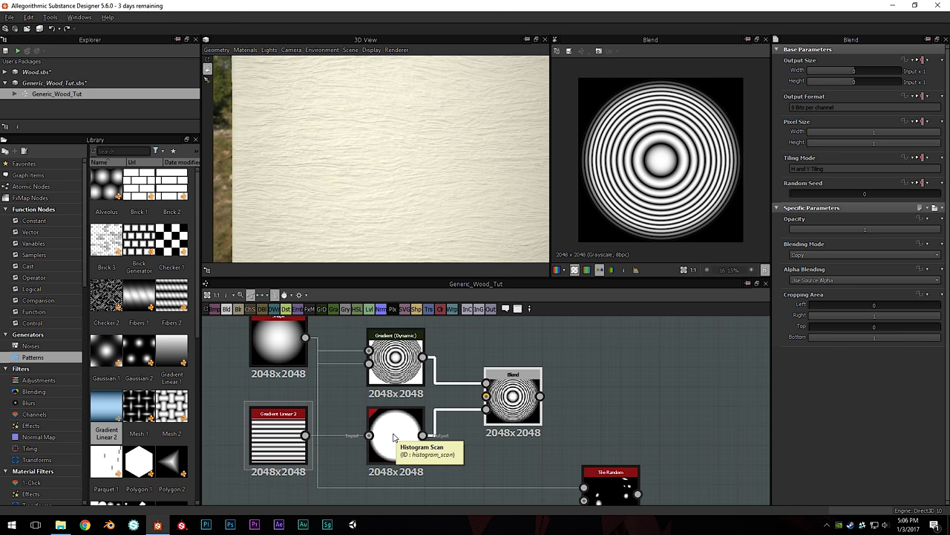
pyautogui.click(385, 443)
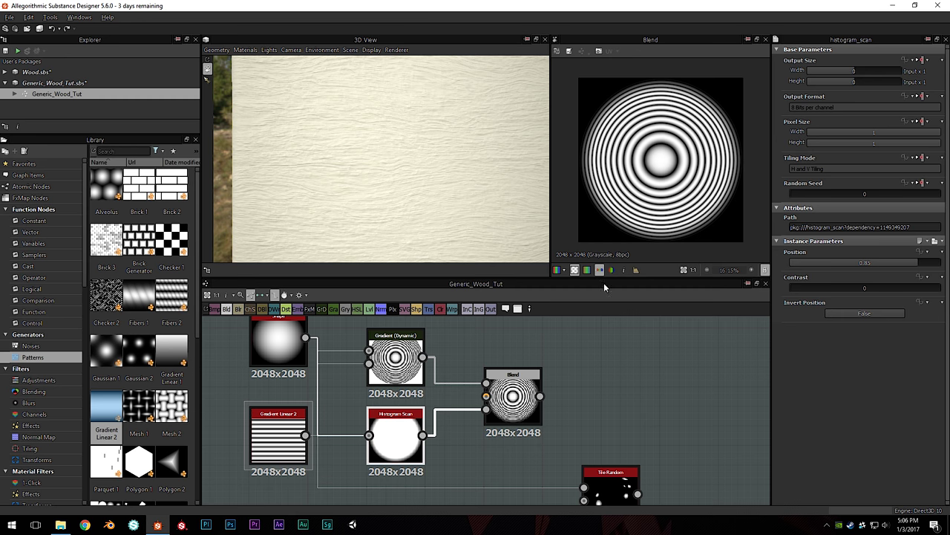
# Add a copy of the Tile Random node with the ring Blend as its pattern input and preview the scattered ring knots
pyautogui.scroll(-2, 592, 418)
pyautogui.moveTo(596, 421); pyautogui.dragTo(520, 361, button='middle')
pyautogui.moveTo(484, 341); pyautogui.dragTo(544, 346)
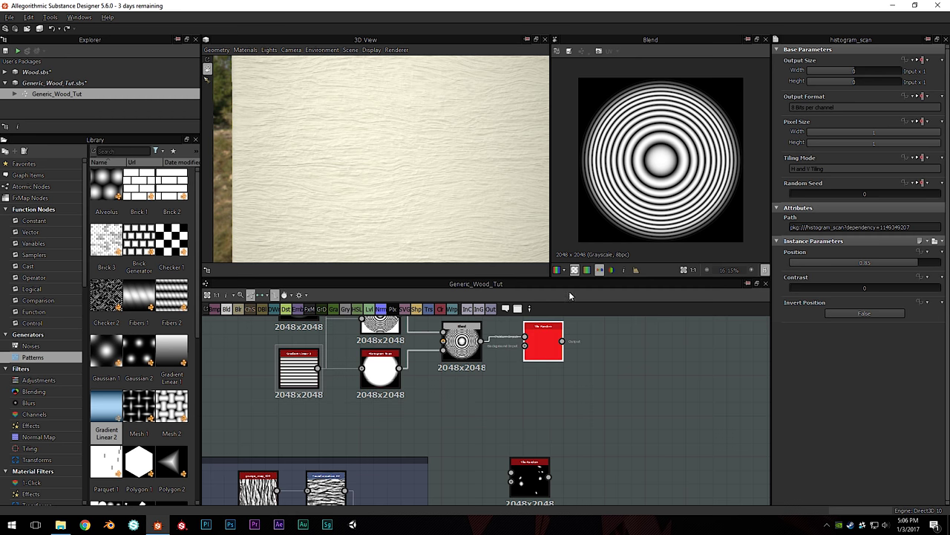
pyautogui.scroll(5, 652, 167)
pyautogui.moveTo(611, 249); pyautogui.dragTo(623, 220, button='middle')
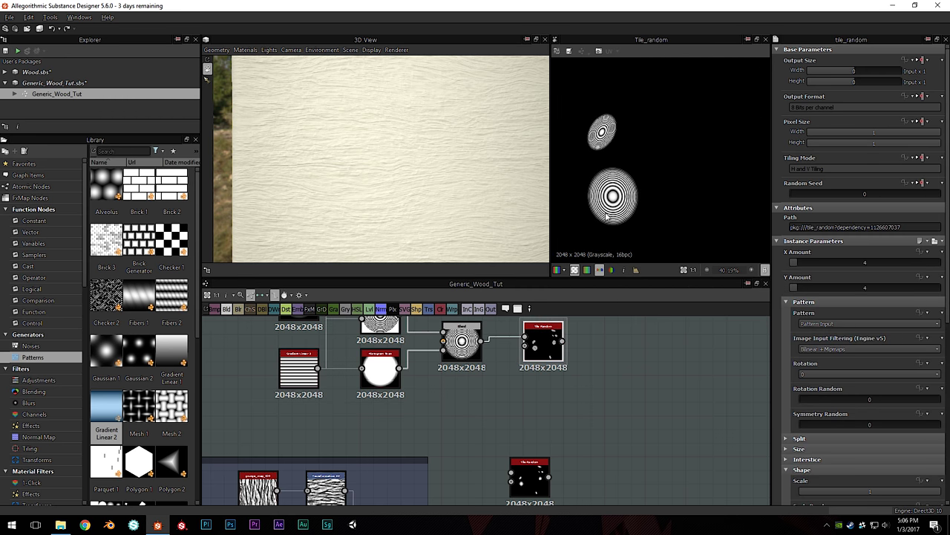
pyautogui.moveTo(462, 392); pyautogui.dragTo(474, 404, button='middle')
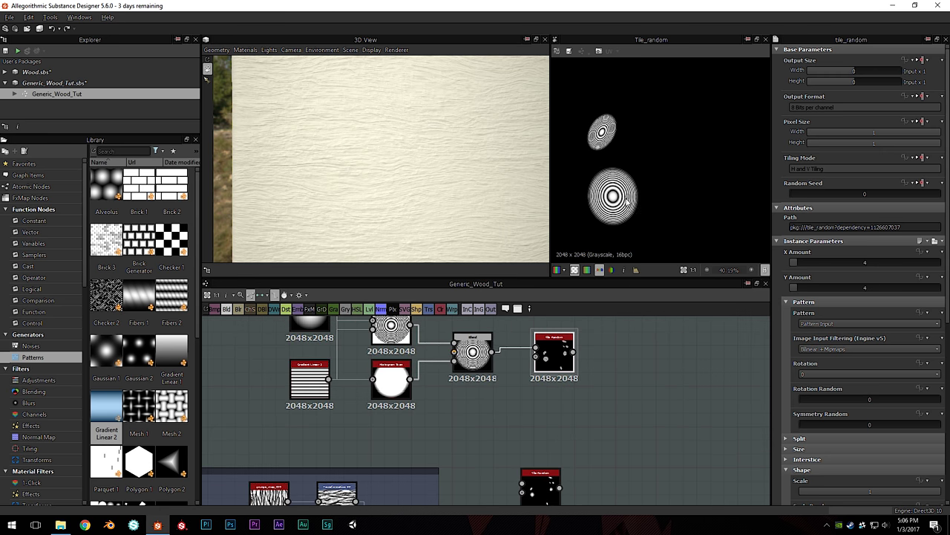
# Move the original Tile Random below the ring-driven one and compare the outputs of the two nodes
pyautogui.scroll(-4, 632, 230)
pyautogui.moveTo(529, 509); pyautogui.dragTo(490, 457, button='middle')
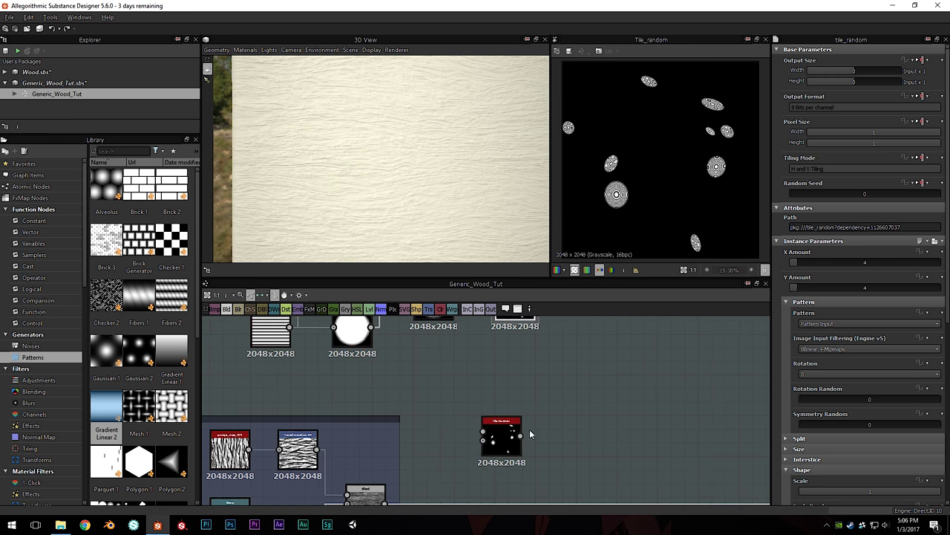
pyautogui.moveTo(494, 440); pyautogui.dragTo(508, 376)
pyautogui.moveTo(535, 350); pyautogui.dragTo(526, 412, button='middle')
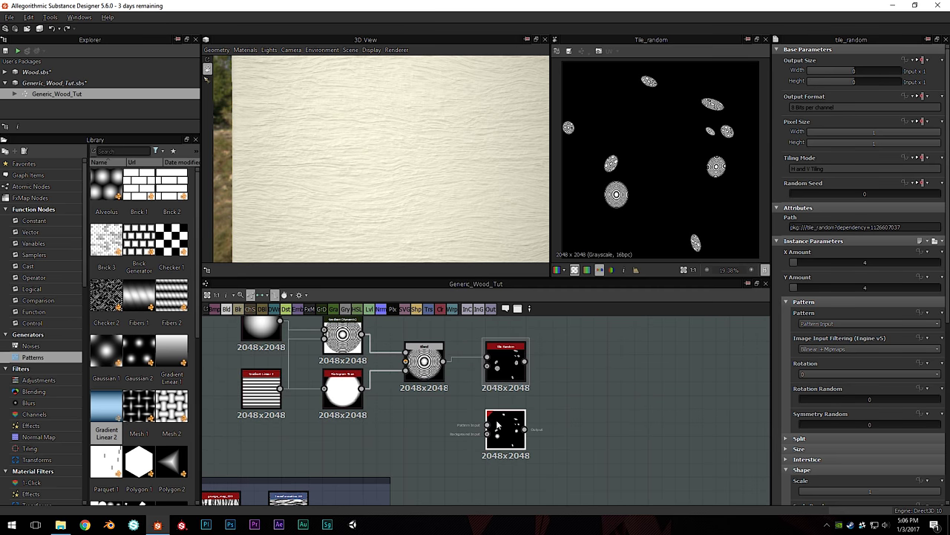
pyautogui.click(501, 371)
pyautogui.doubleClick(507, 437)
pyautogui.doubleClick(515, 364)
pyautogui.doubleClick(511, 441)
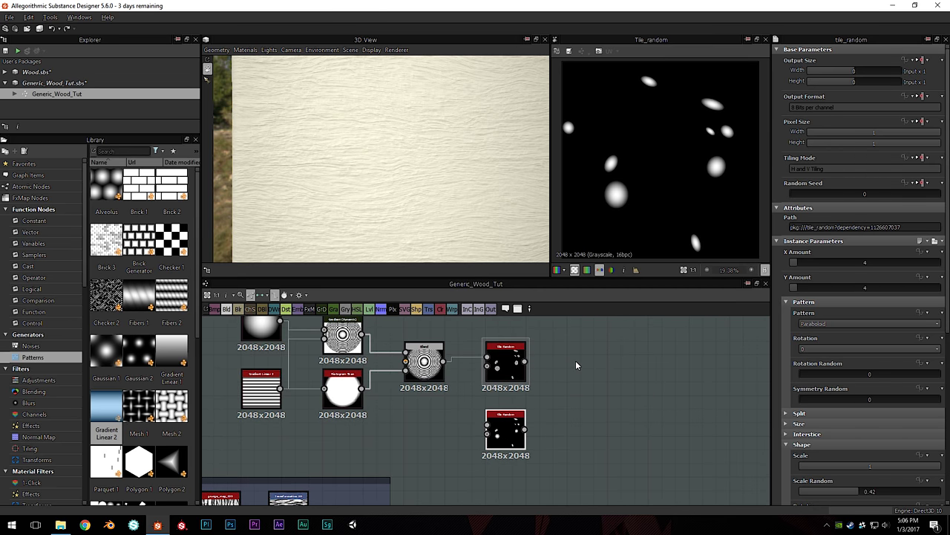
# Move the whole ring node chain, including its Tile Random, away from the original Tile Random to above the Wood Grain Base frame
pyautogui.moveTo(541, 376); pyautogui.dragTo(559, 403, button='middle')
pyautogui.scroll(-2, 560, 403)
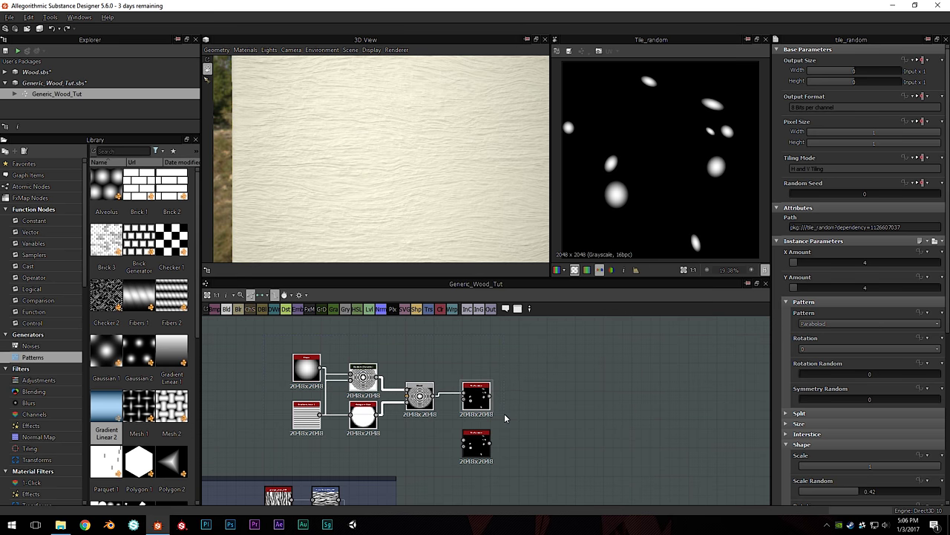
pyautogui.moveTo(472, 403); pyautogui.dragTo(367, 365)
pyautogui.moveTo(377, 385); pyautogui.dragTo(483, 386, button='middle')
pyautogui.scroll(-1, 483, 388)
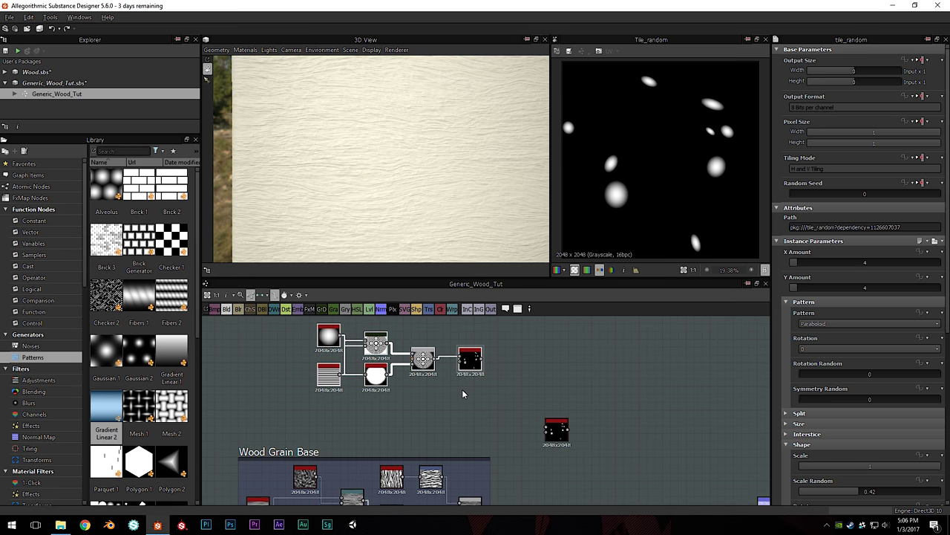
pyautogui.moveTo(531, 382); pyautogui.dragTo(555, 392, button='middle')
pyautogui.moveTo(310, 353); pyautogui.dragTo(515, 407)
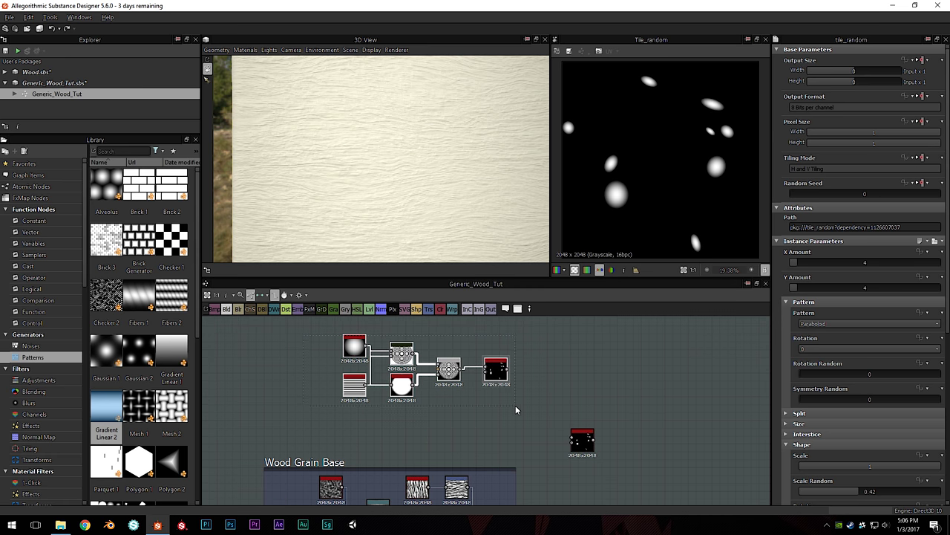
pyautogui.moveTo(491, 374); pyautogui.dragTo(413, 374)
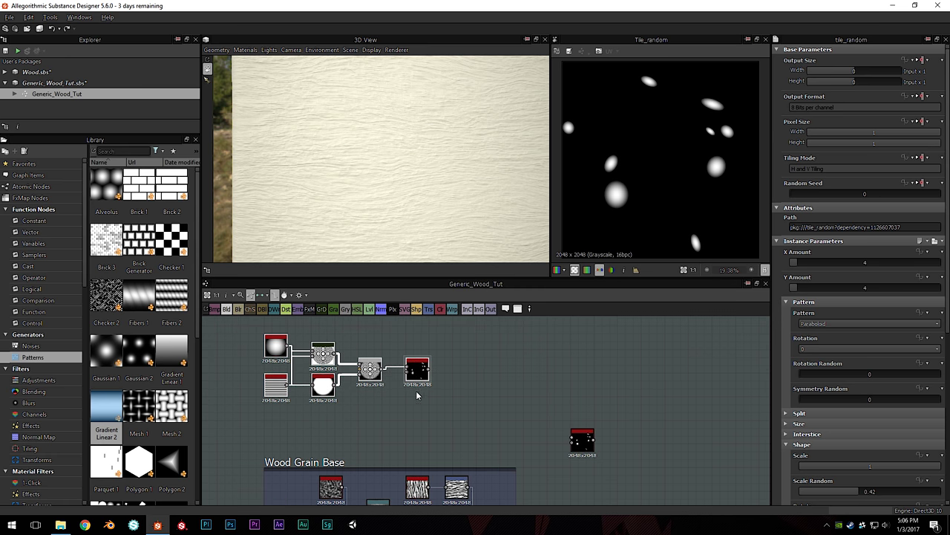
pyautogui.scroll(1, 421, 412)
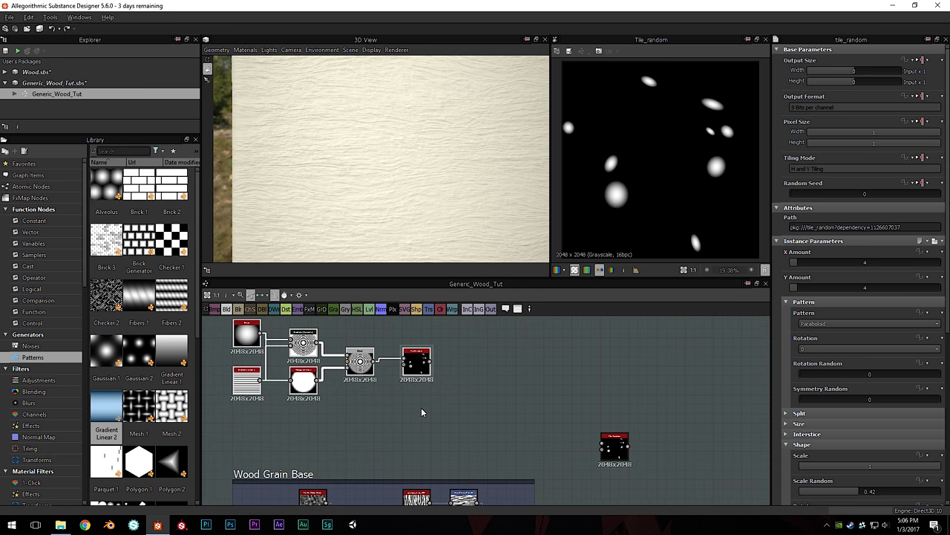
# Add a Grunge Map 011 noise node beside the ring-driven Tile Random and set its Balance to 0.7
pyautogui.click(43, 346)
pyautogui.scroll(-5, 136, 264)
pyautogui.moveTo(171, 296); pyautogui.dragTo(511, 362)
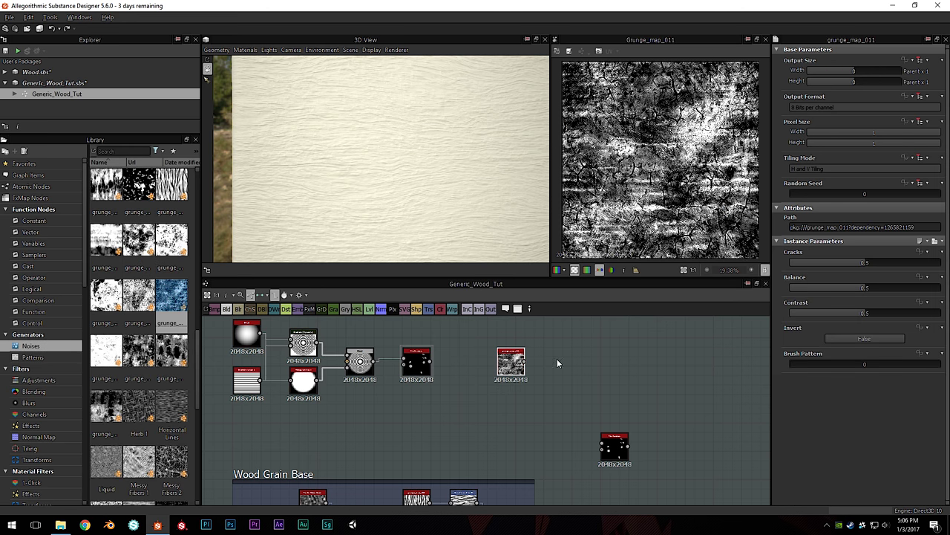
pyautogui.scroll(2, 657, 120)
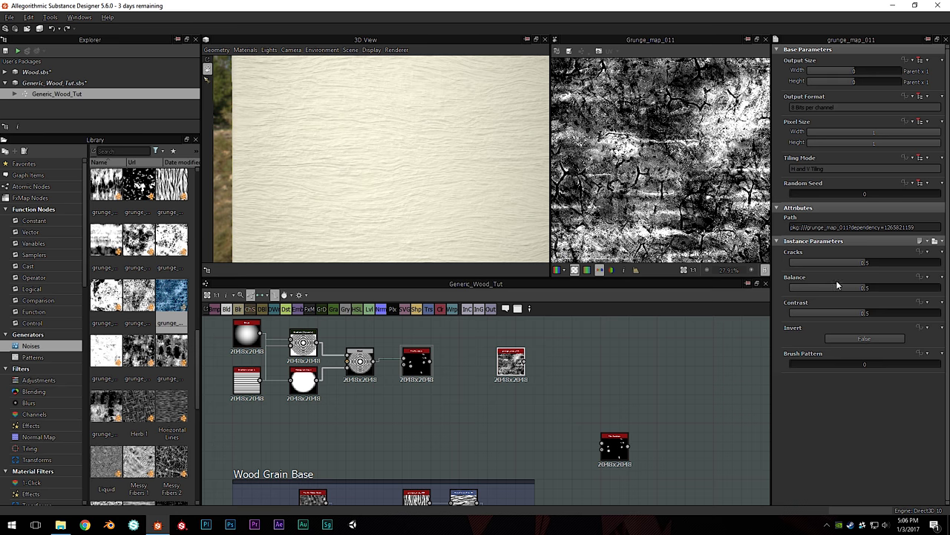
pyautogui.moveTo(882, 289); pyautogui.dragTo(893, 287)
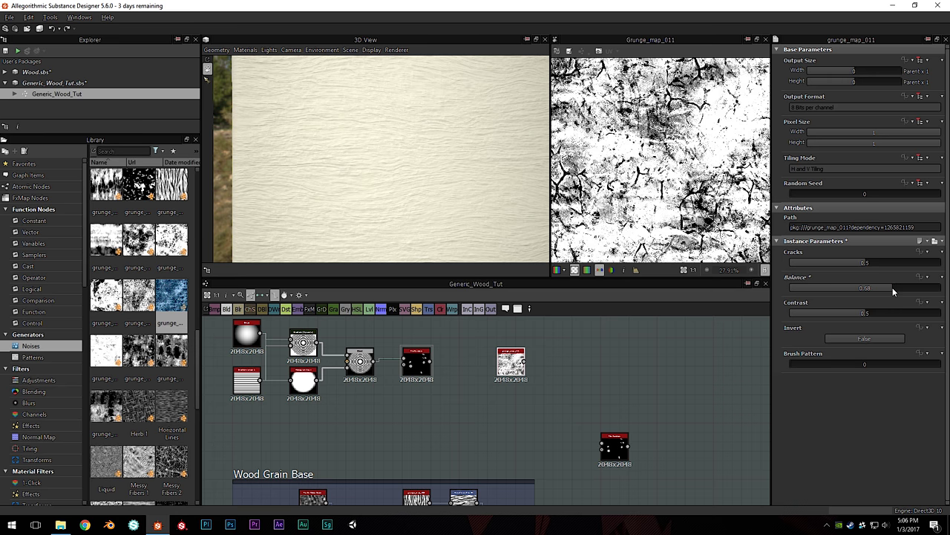
pyautogui.click(895, 288)
pyautogui.scroll(-1, 684, 147)
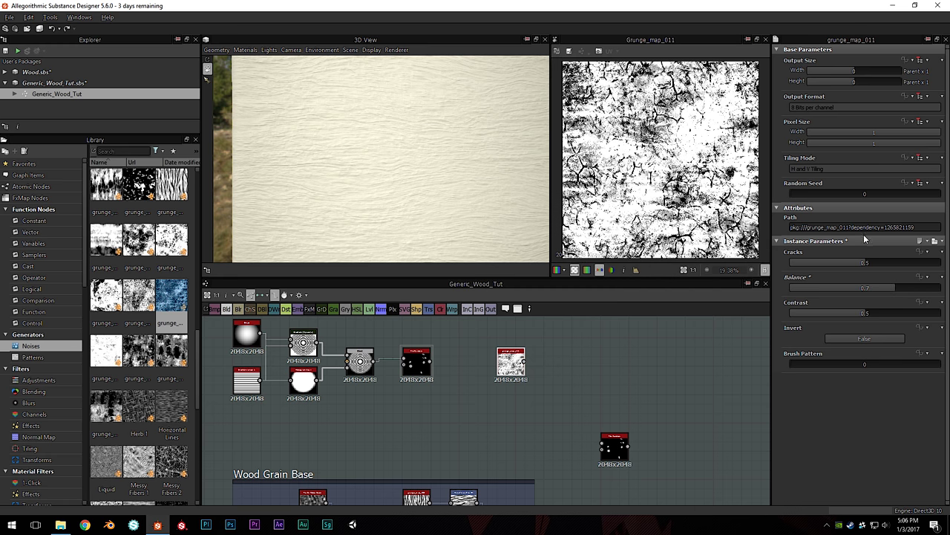
# Set Grunge Map 011's Cracks to 0.35, comparing the texture with the scattered ring shapes
pyautogui.click(818, 262)
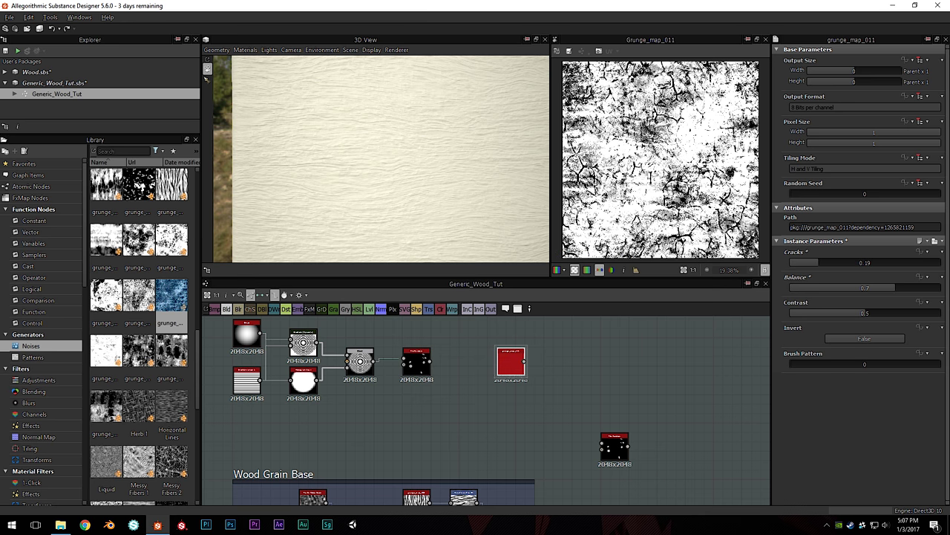
pyautogui.moveTo(906, 262); pyautogui.dragTo(845, 263)
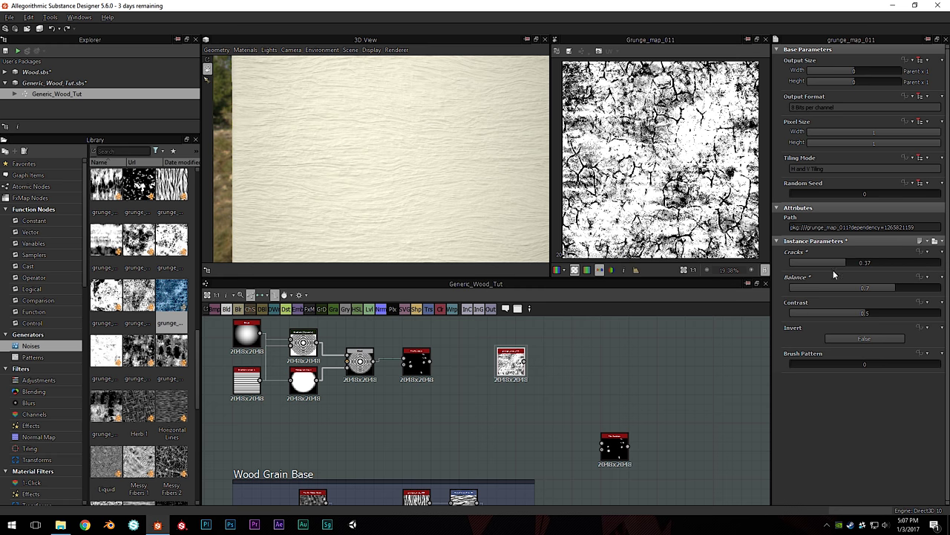
pyautogui.click(421, 365)
pyautogui.scroll(-3, 839, 453)
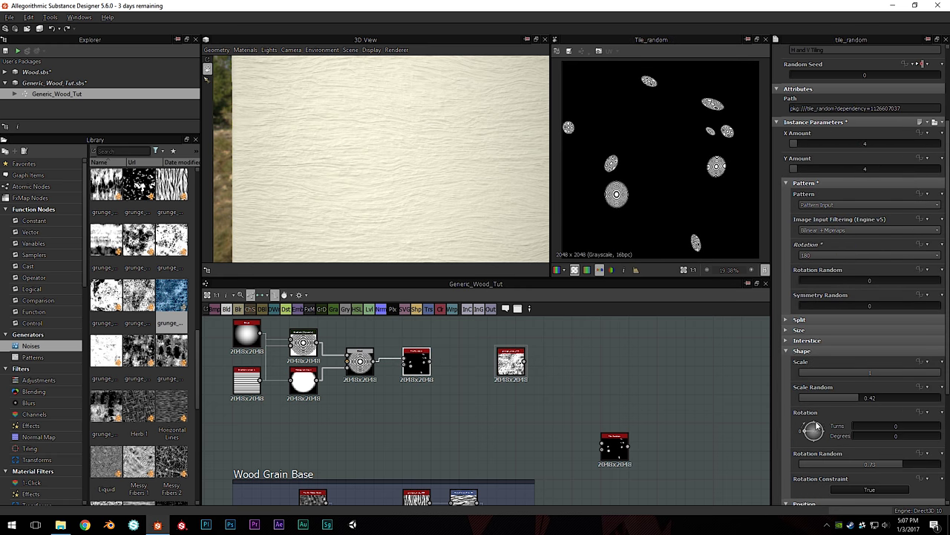
pyautogui.click(510, 362)
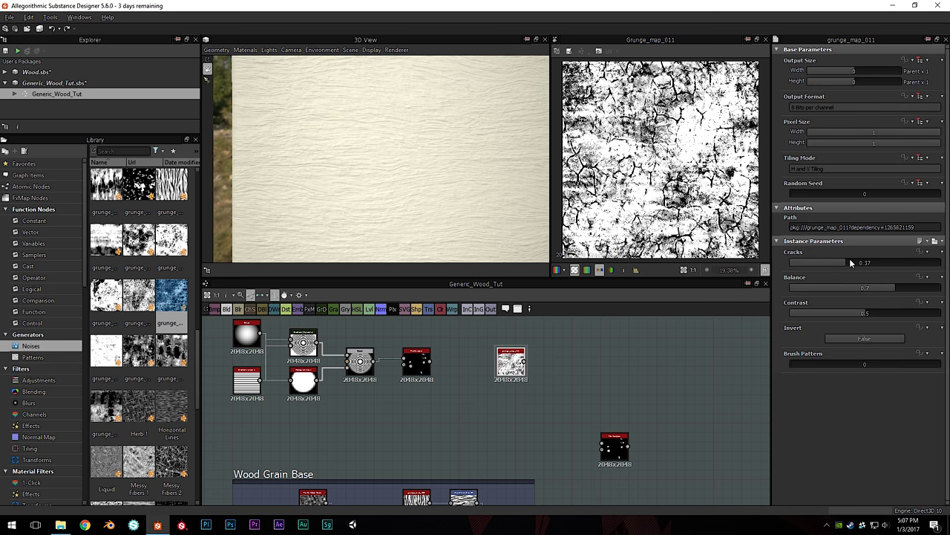
pyautogui.moveTo(844, 258); pyautogui.dragTo(842, 259)
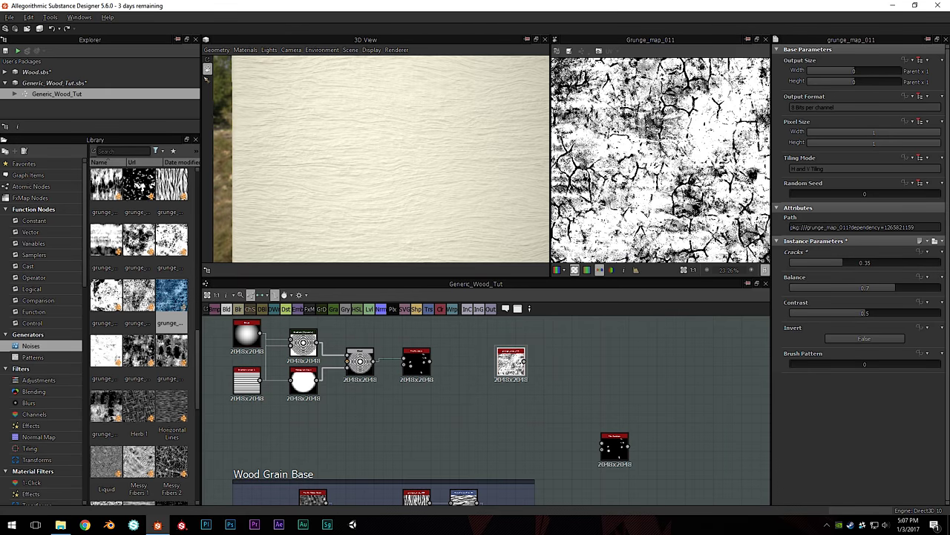
pyautogui.scroll(-4, 688, 170)
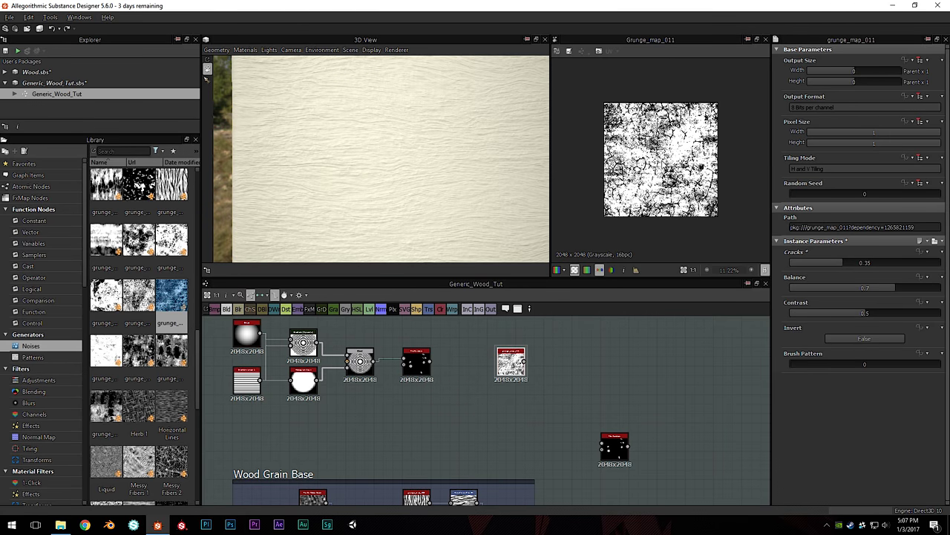
# Place the Grunge Map 011 node directly above the ring-driven Tile Random
pyautogui.scroll(1, 661, 159)
pyautogui.moveTo(514, 366); pyautogui.dragTo(528, 385, button='middle')
pyautogui.moveTo(528, 385); pyautogui.dragTo(433, 338)
pyautogui.scroll(1, 460, 364)
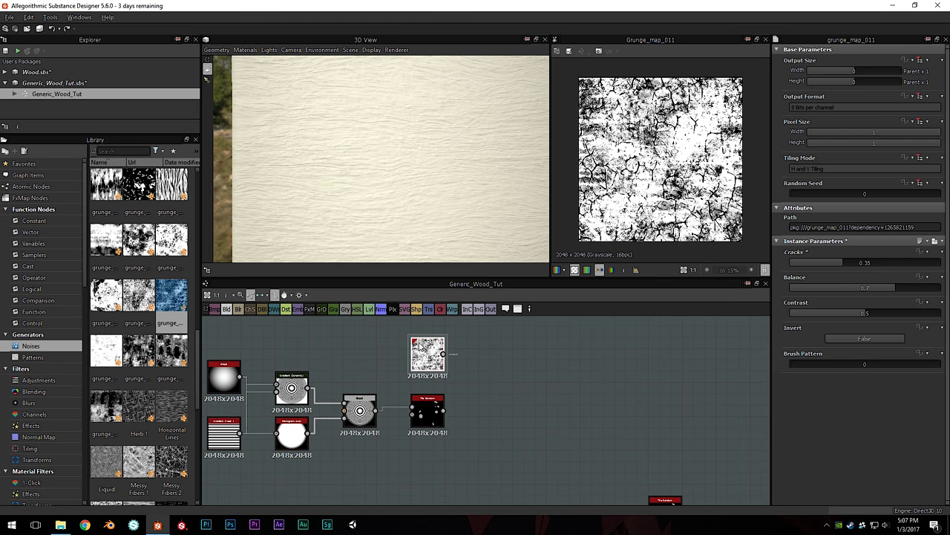
# Add a Transformation 2D node after Grunge Map 011 and halve its transform scale so the cracks tile more densely
pyautogui.press('space')
pyautogui.click(478, 220)
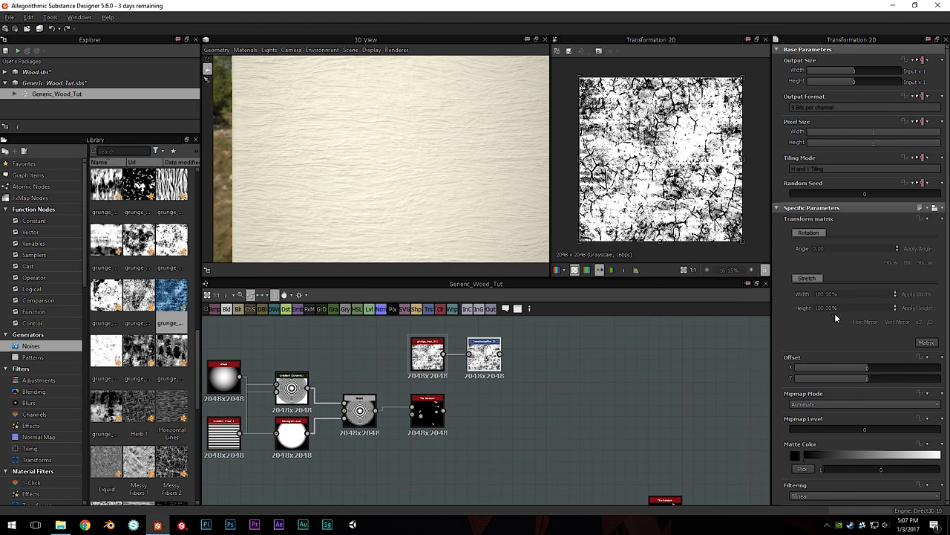
pyautogui.click(930, 324)
pyautogui.scroll(2, 642, 161)
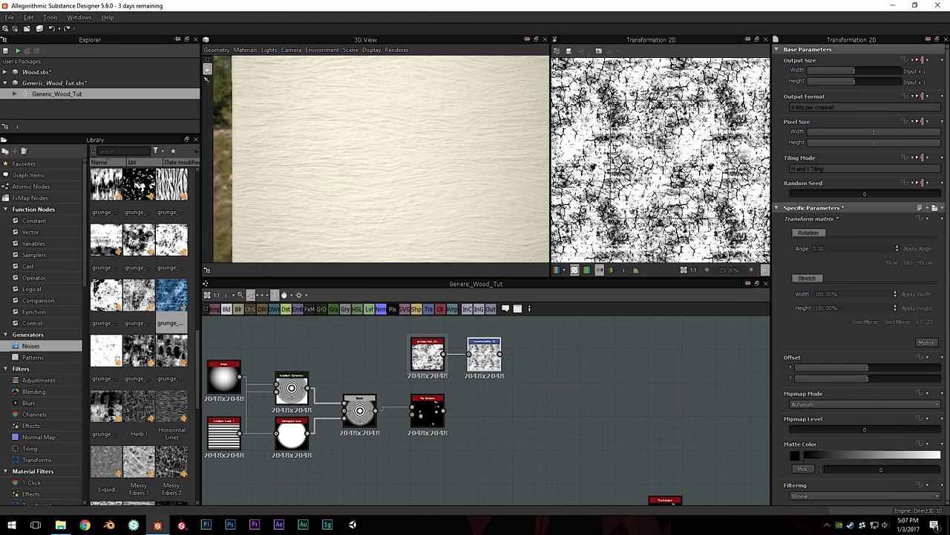
# Add a Blend node with the ring-driven Tile Random as background and the Transformation 2D grunge as foreground
pyautogui.moveTo(474, 390); pyautogui.dragTo(455, 386, button='middle')
pyautogui.press('space')
pyautogui.write('b')
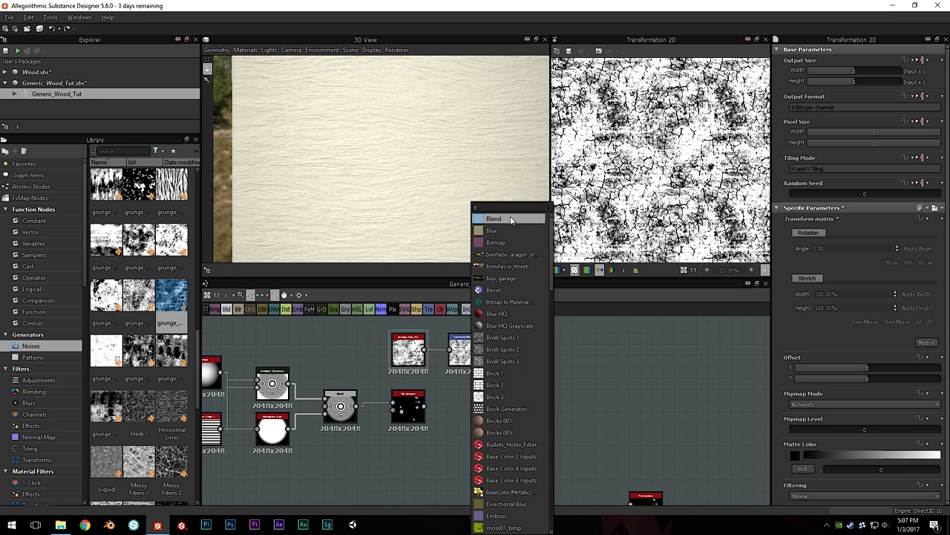
pyautogui.click(494, 219)
pyautogui.moveTo(464, 397); pyautogui.dragTo(511, 397)
pyautogui.moveTo(424, 407); pyautogui.dragTo(494, 413)
pyautogui.doubleClick(401, 409)
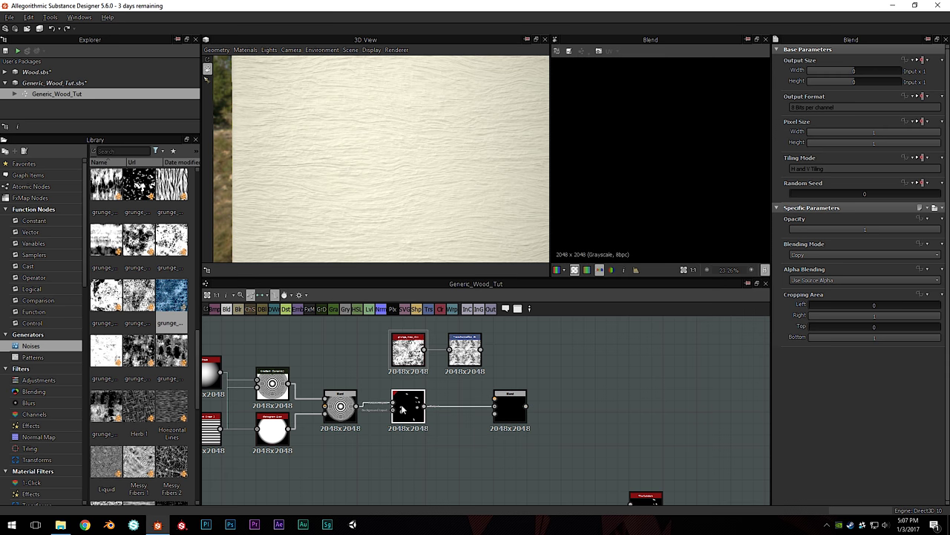
pyautogui.moveTo(482, 349); pyautogui.dragTo(523, 409)
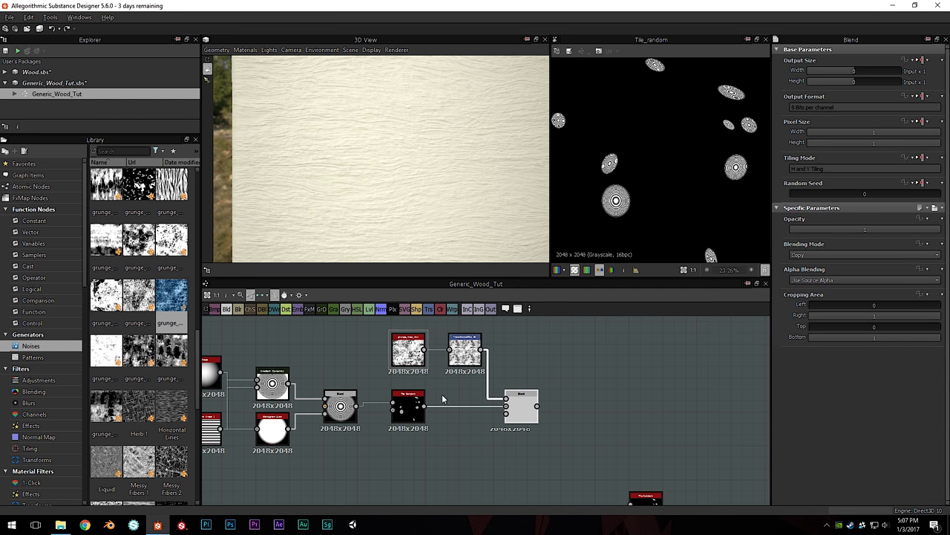
# Preview the Blend of the cracked grunge and scattered rings and set its blending mode to Multiply
pyautogui.scroll(2, 359, 376)
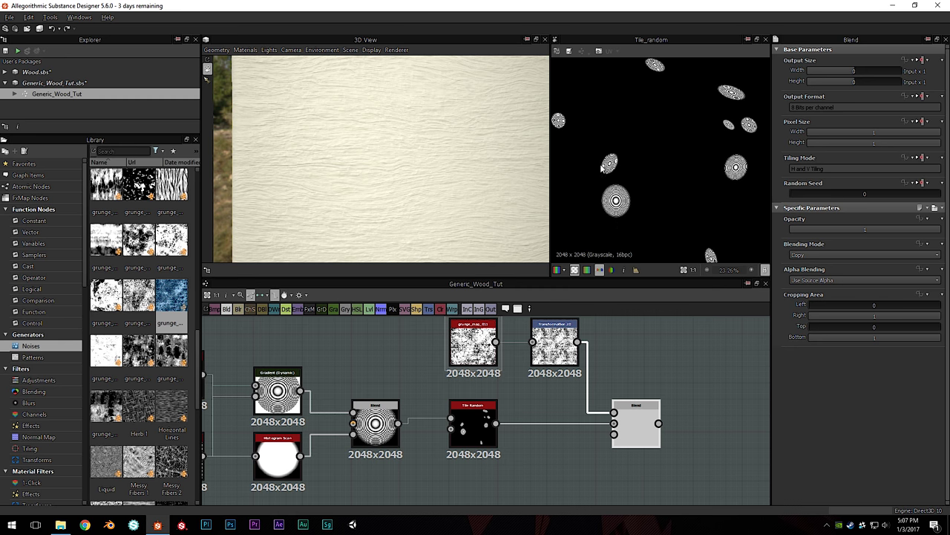
pyautogui.doubleClick(642, 435)
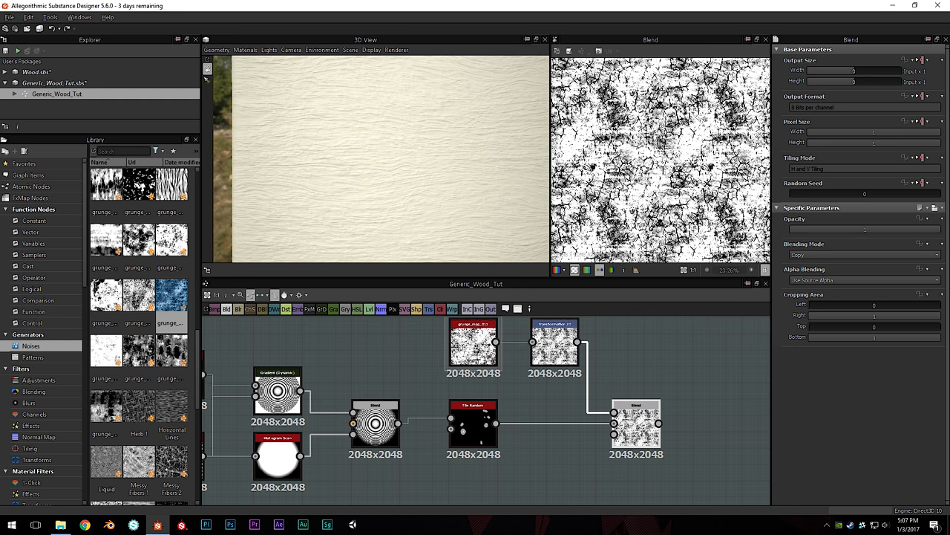
pyautogui.scroll(3, 638, 404)
pyautogui.click(861, 255)
pyautogui.click(861, 283)
pyautogui.scroll(3, 623, 208)
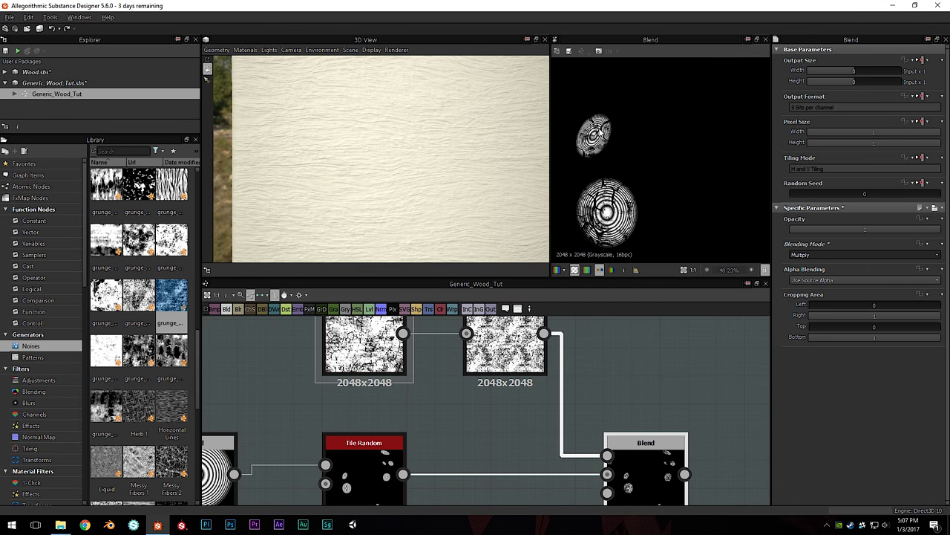
# Examine how the cracks cut through the scattered ring knots in the Multiply blend, both close up and as a whole
pyautogui.scroll(-2, 659, 139)
pyautogui.moveTo(660, 138)
pyautogui.mouseDown(button='middle')
pyautogui.moveTo(571, 218)
pyautogui.moveTo(654, 155)
pyautogui.mouseUp(button='middle')
pyautogui.scroll(2, 666, 137)
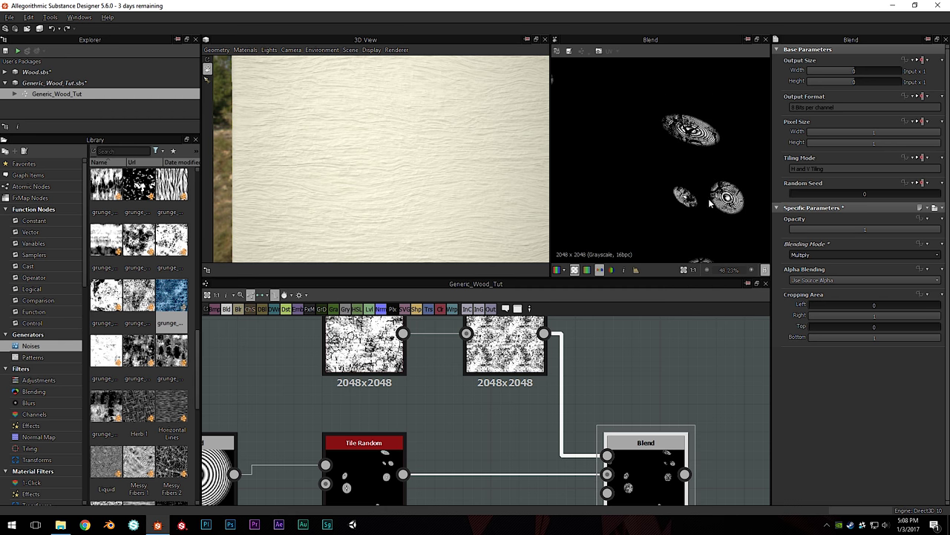
pyautogui.scroll(-3, 635, 189)
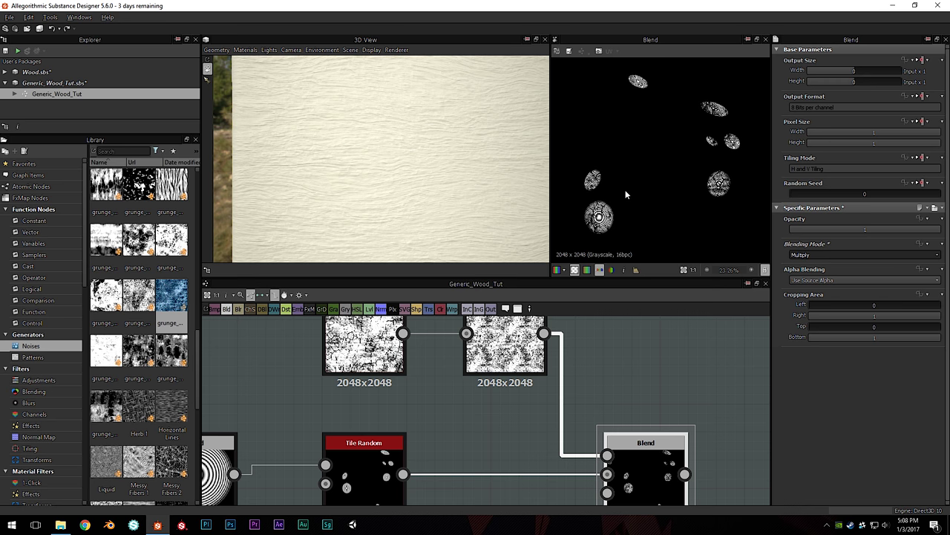
pyautogui.moveTo(625, 190); pyautogui.dragTo(641, 162, button='middle')
pyautogui.scroll(-3, 356, 452)
pyautogui.moveTo(357, 453); pyautogui.dragTo(557, 359, button='middle')
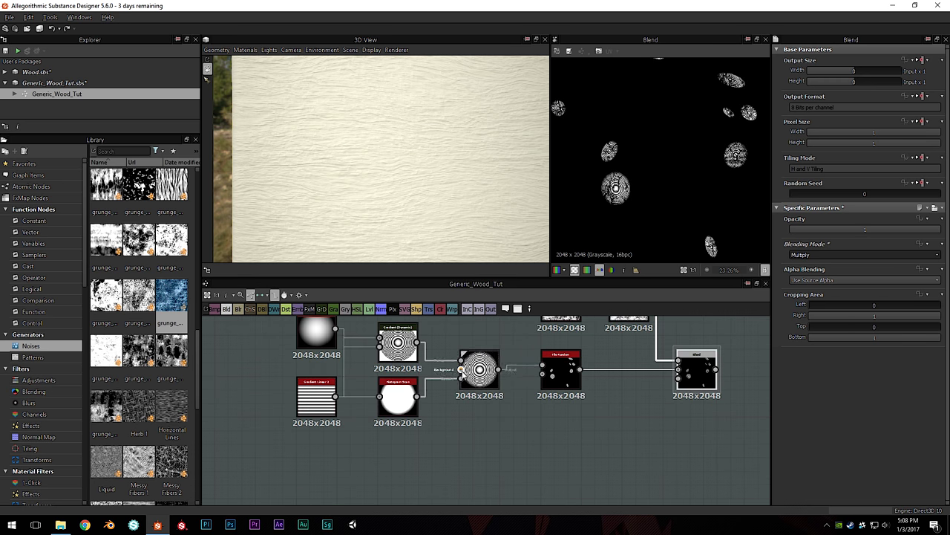
pyautogui.click(516, 366)
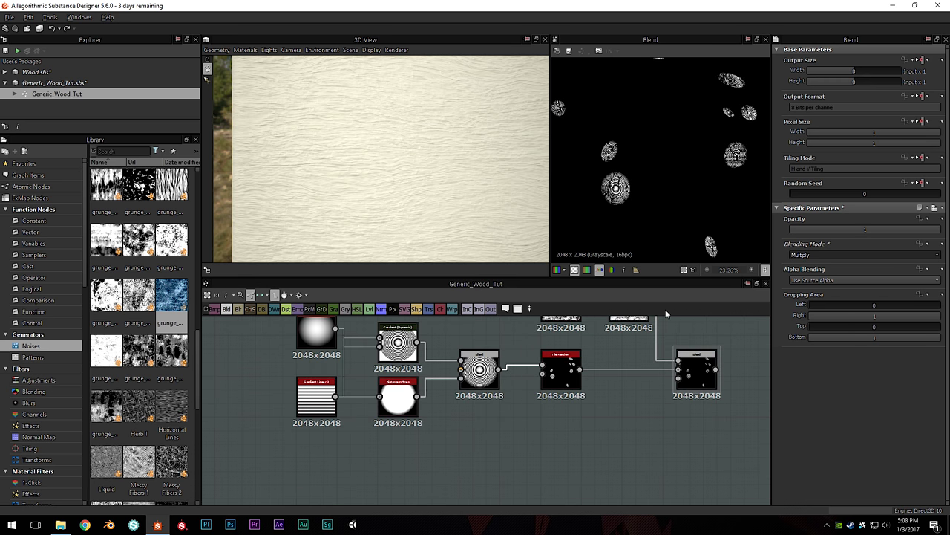
pyautogui.moveTo(664, 355); pyautogui.dragTo(571, 376, button='middle')
pyautogui.click(569, 373)
pyautogui.scroll(3, 686, 171)
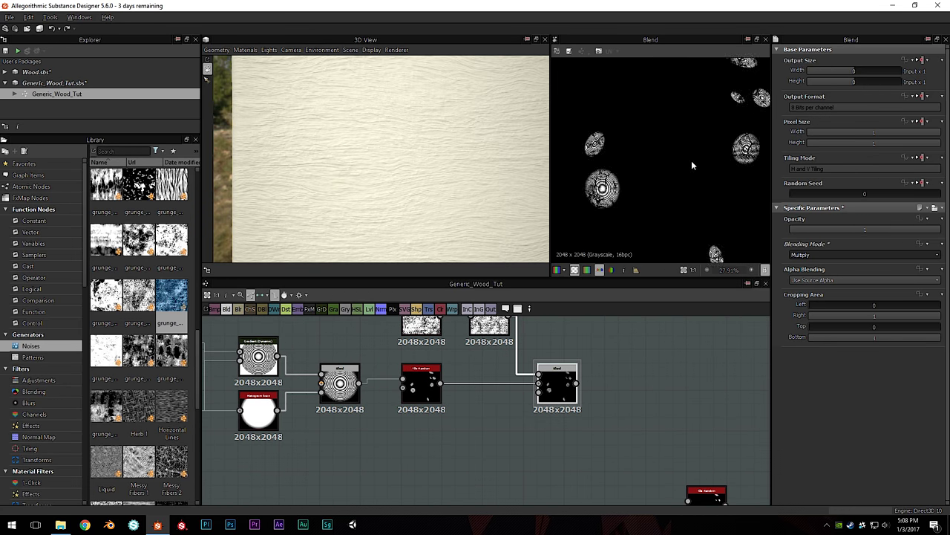
pyautogui.scroll(2, 609, 220)
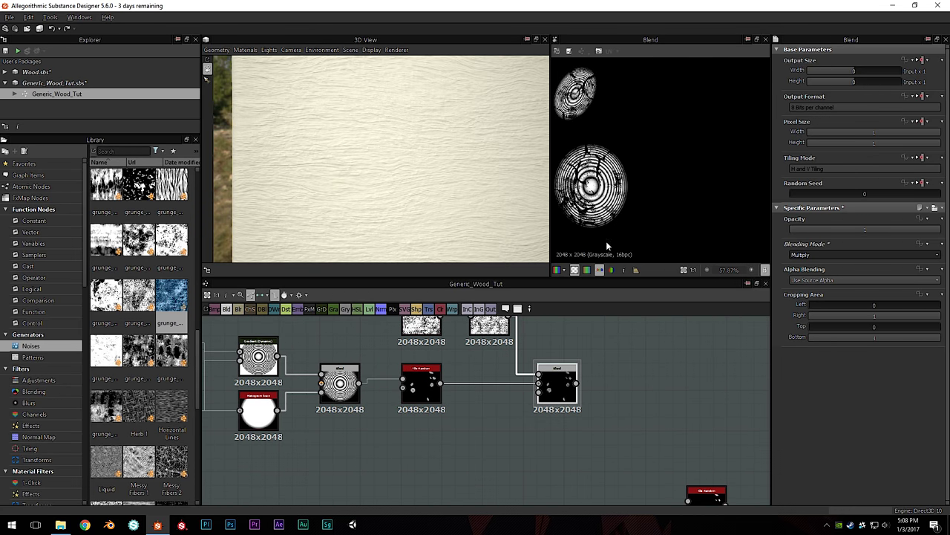
pyautogui.scroll(-3, 644, 167)
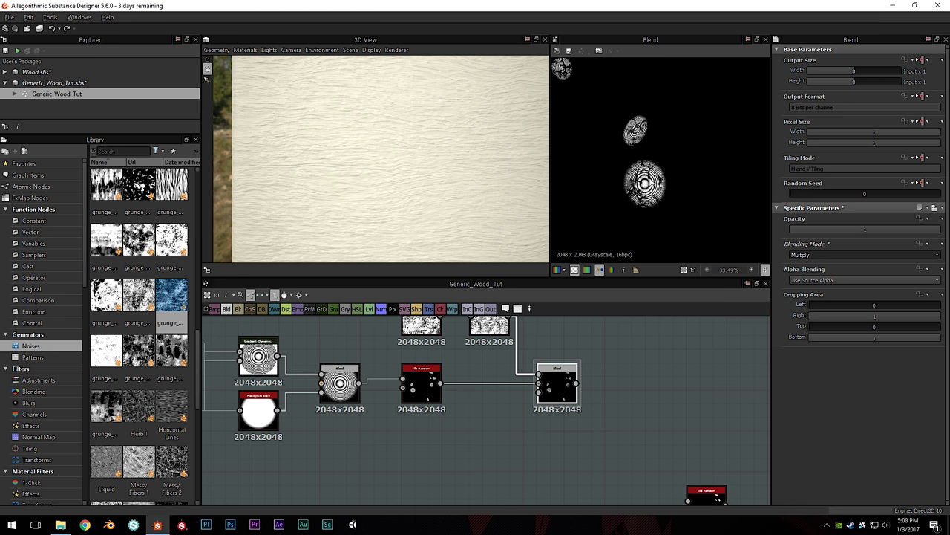
# Move the unconnected Tile Random node beneath the Multiply Blend, just above the Wood Grain Base frame
pyautogui.moveTo(586, 417); pyautogui.dragTo(521, 363, button='middle')
pyautogui.scroll(-3, 521, 364)
pyautogui.moveTo(586, 425); pyautogui.dragTo(508, 410)
pyautogui.moveTo(587, 431); pyautogui.dragTo(547, 399, button='middle')
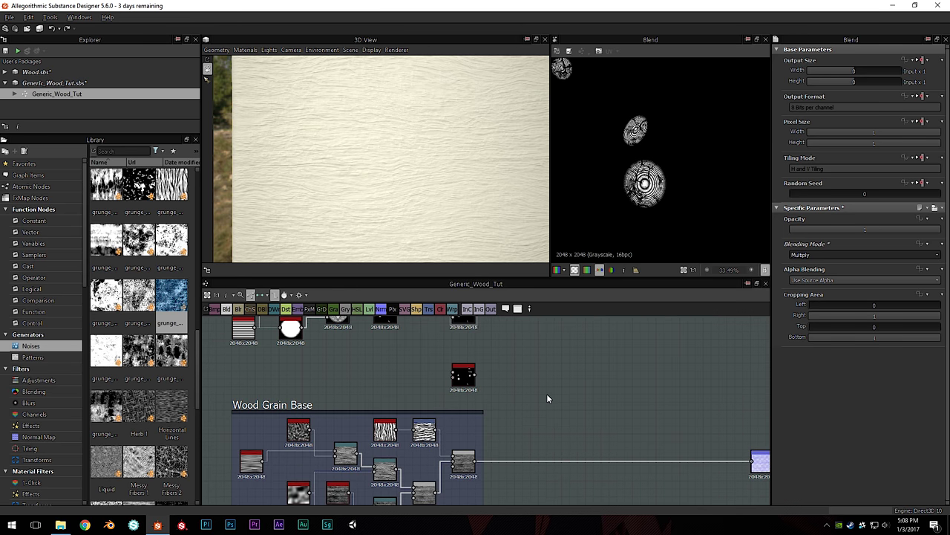
# Add a Blend node with the Wood Grain Base output as background and the cracked-knot Blend as foreground
pyautogui.press('space')
pyautogui.write('b')
pyautogui.click(574, 231)
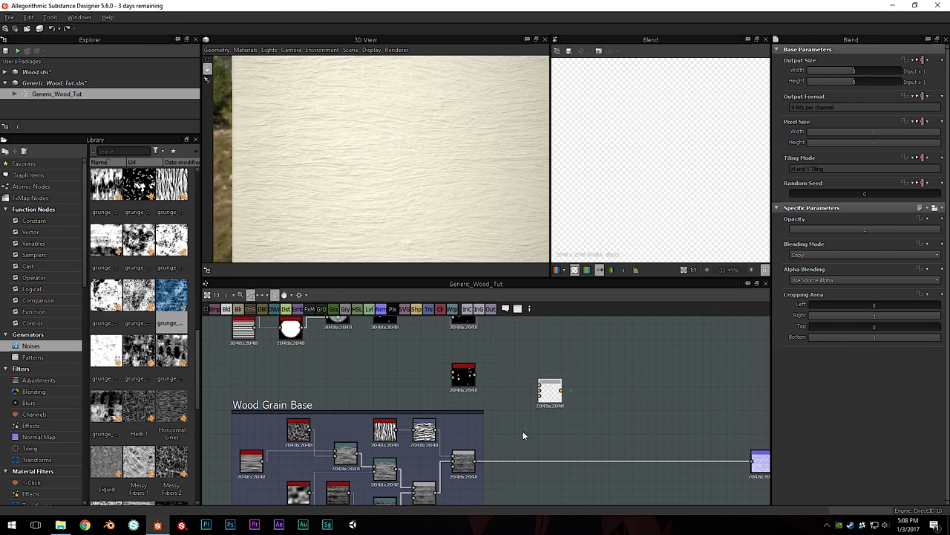
pyautogui.scroll(3, 497, 434)
pyautogui.moveTo(436, 451); pyautogui.dragTo(548, 329)
pyautogui.moveTo(524, 346); pyautogui.dragTo(490, 434, button='middle')
pyautogui.scroll(-3, 459, 355)
pyautogui.moveTo(459, 355); pyautogui.dragTo(428, 394, button='middle')
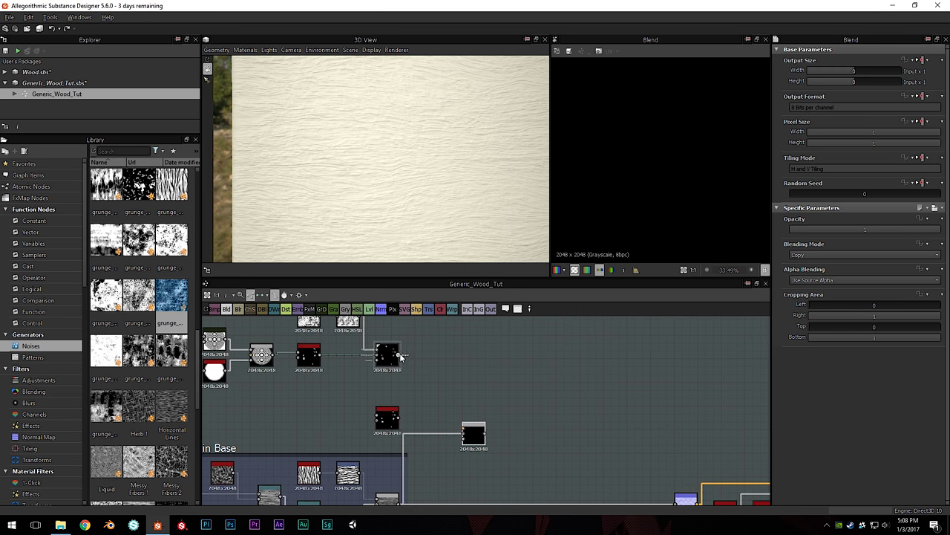
pyautogui.moveTo(390, 424); pyautogui.dragTo(378, 424)
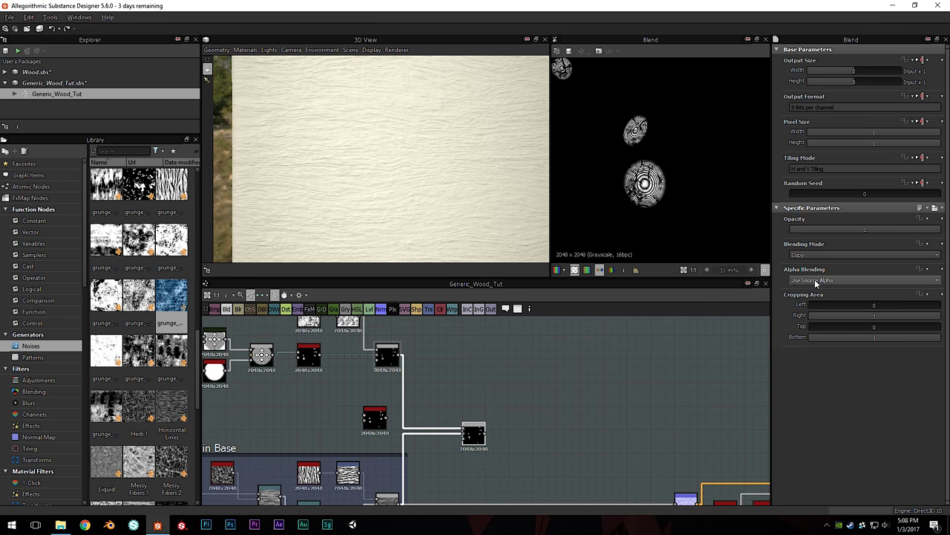
# Set the new Blend's blending mode to Screen and inspect the knots over the wood grain
pyautogui.click(813, 254)
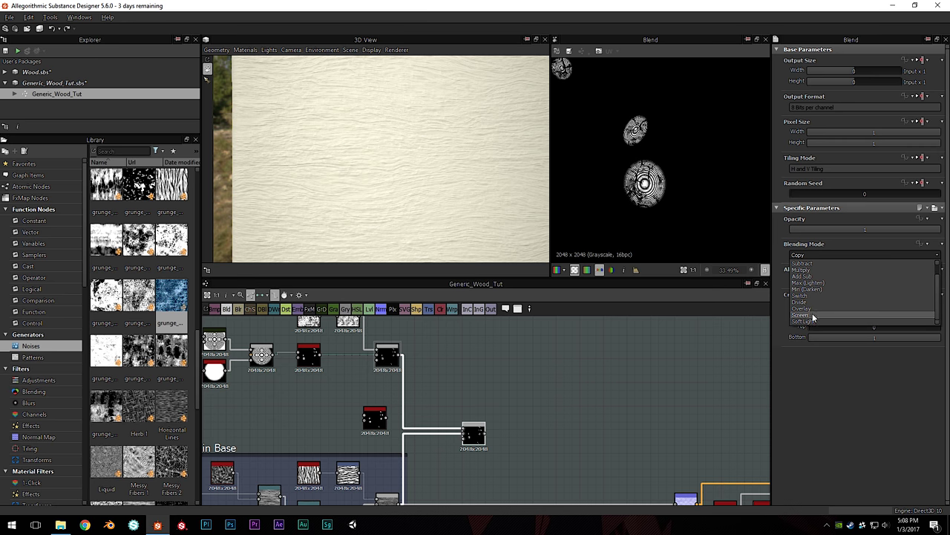
pyautogui.click(814, 321)
pyautogui.scroll(3, 631, 186)
pyautogui.scroll(-5, 624, 182)
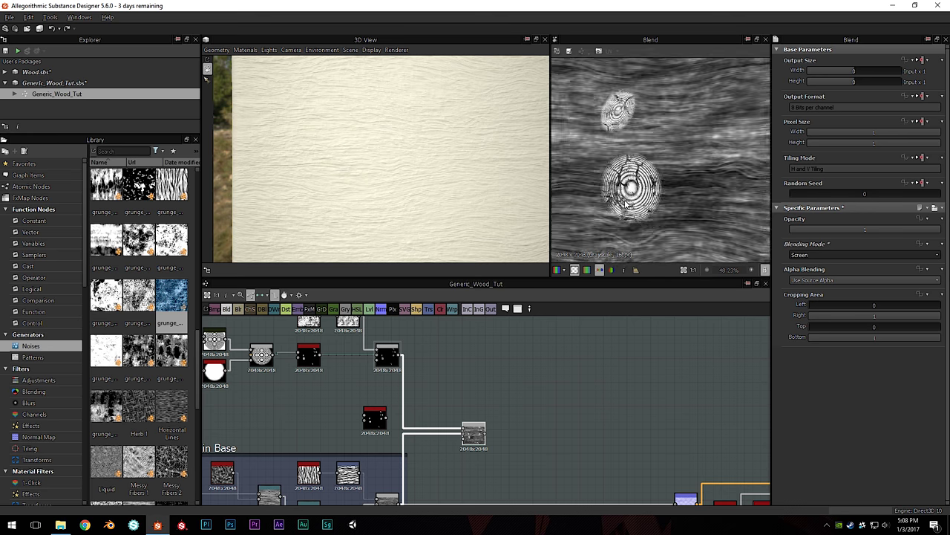
pyautogui.scroll(4, 621, 178)
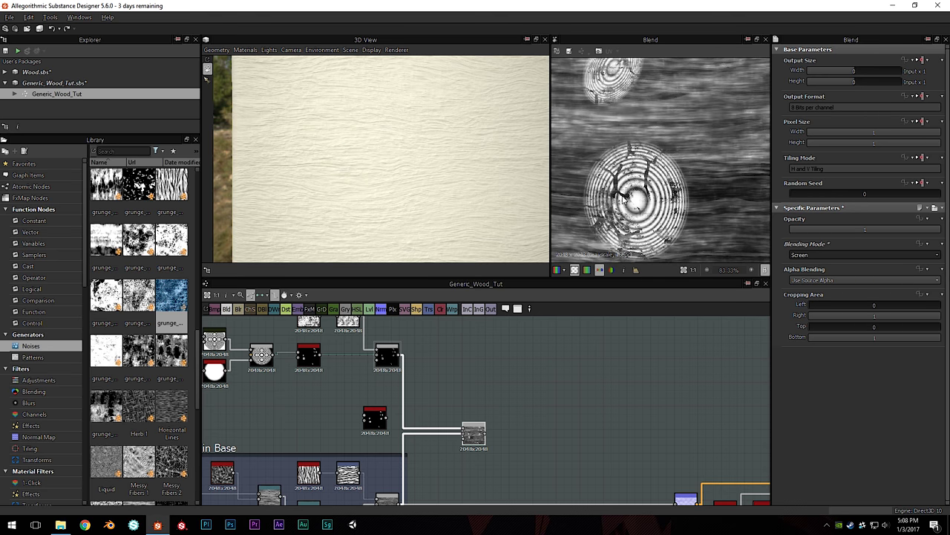
pyautogui.scroll(-2, 639, 206)
pyautogui.scroll(4, 654, 197)
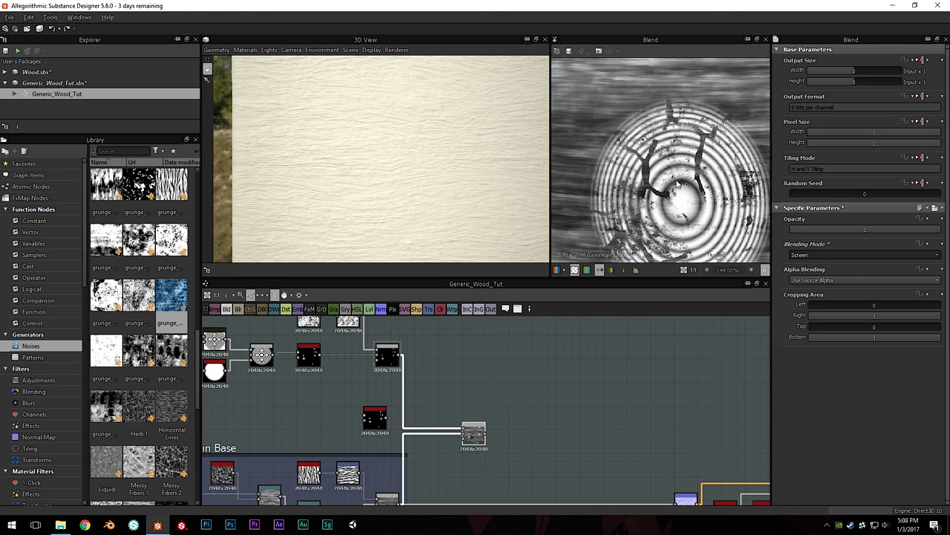
pyautogui.scroll(-5, 670, 213)
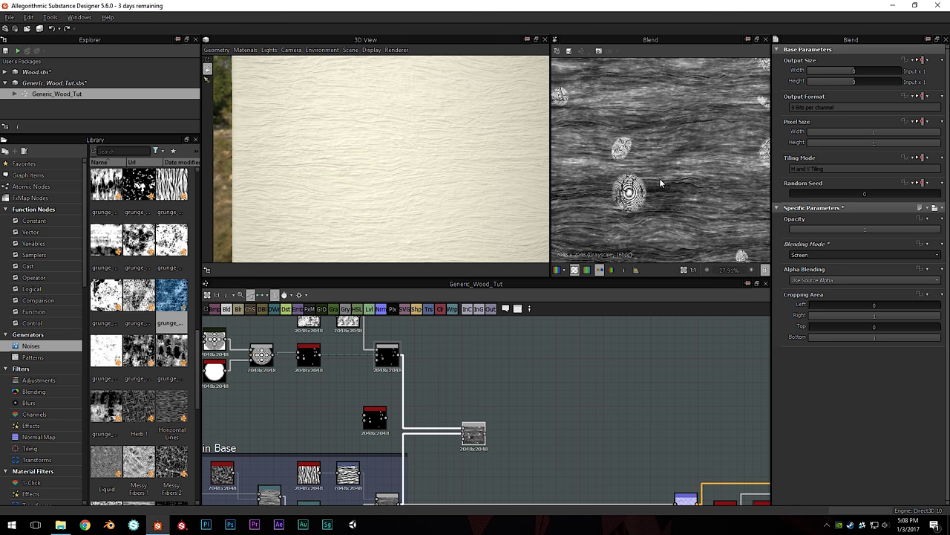
pyautogui.scroll(2, 657, 187)
pyautogui.scroll(2, 421, 392)
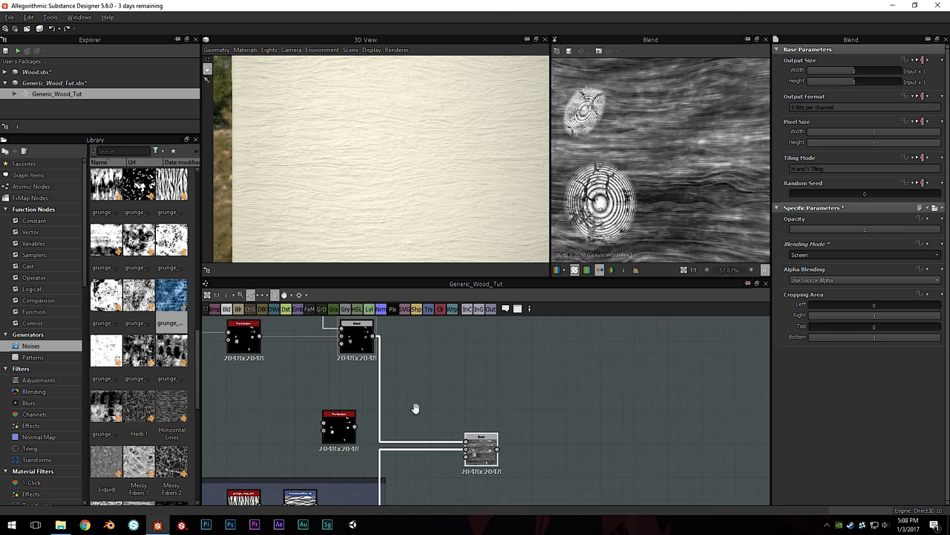
# Connect the paraboloid Tile Random to the Screen Blend's opacity input and preview the masked knots
pyautogui.moveTo(404, 420); pyautogui.dragTo(480, 359, button='middle')
pyautogui.moveTo(416, 372); pyautogui.dragTo(434, 366)
pyautogui.scroll(-4, 655, 151)
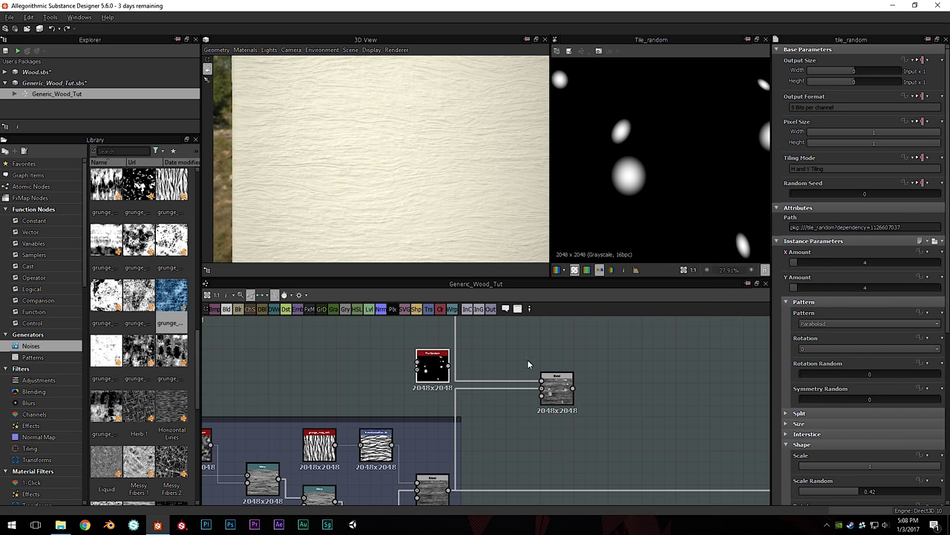
pyautogui.moveTo(493, 377); pyautogui.dragTo(437, 422, button='middle')
pyautogui.moveTo(396, 410); pyautogui.dragTo(486, 442)
pyautogui.doubleClick(501, 436)
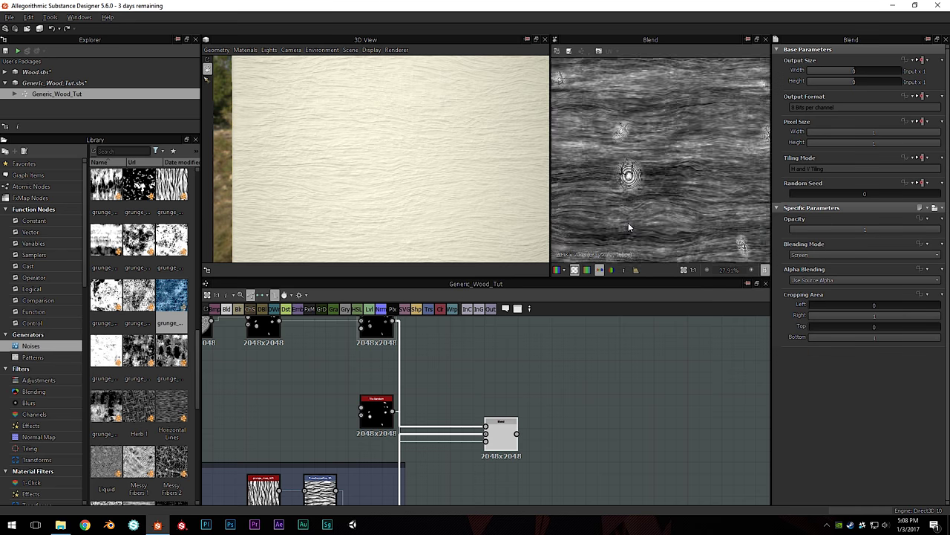
pyautogui.scroll(2, 633, 175)
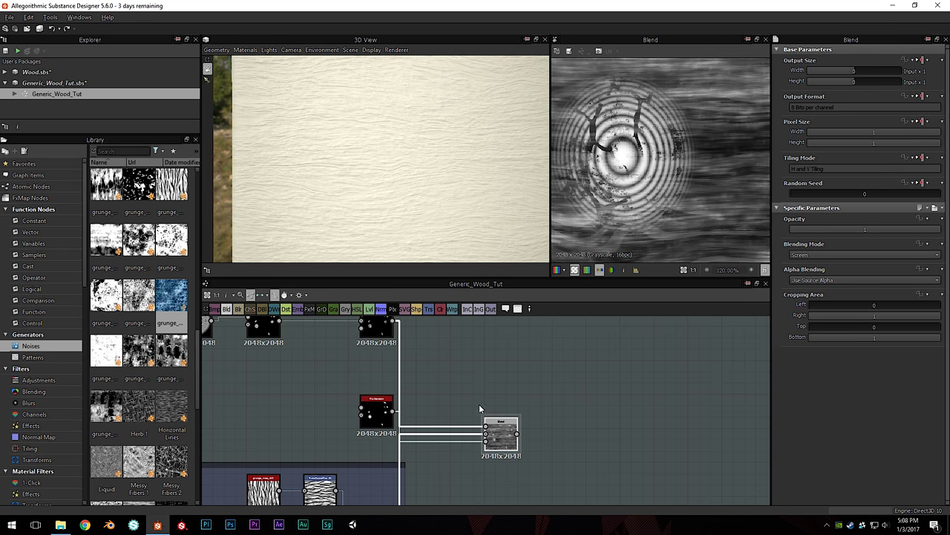
# Rearrange the Screen Blend and its mask Tile Random so the mask sits just before and slightly below the Blend
pyautogui.moveTo(510, 434); pyautogui.dragTo(513, 384)
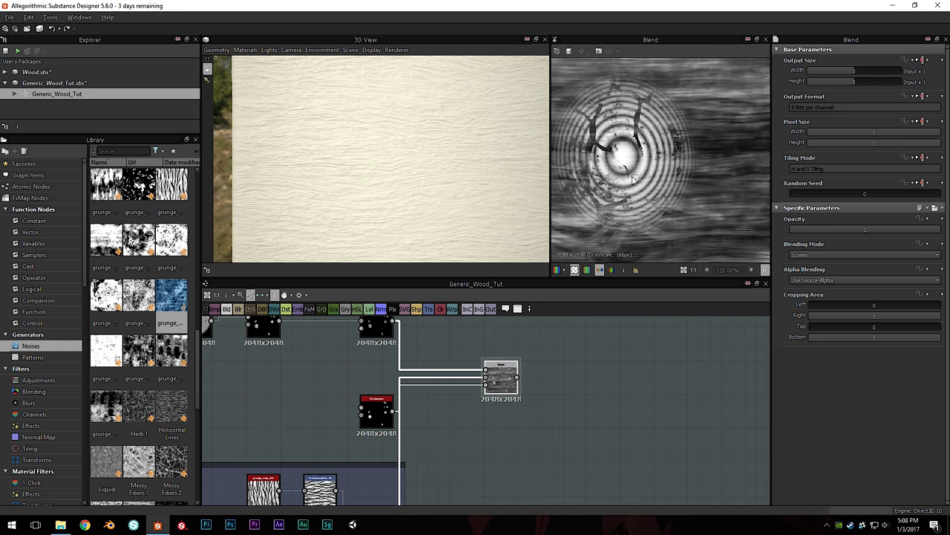
pyautogui.click(382, 420)
pyautogui.scroll(1, 436, 403)
pyautogui.moveTo(378, 420); pyautogui.dragTo(436, 418)
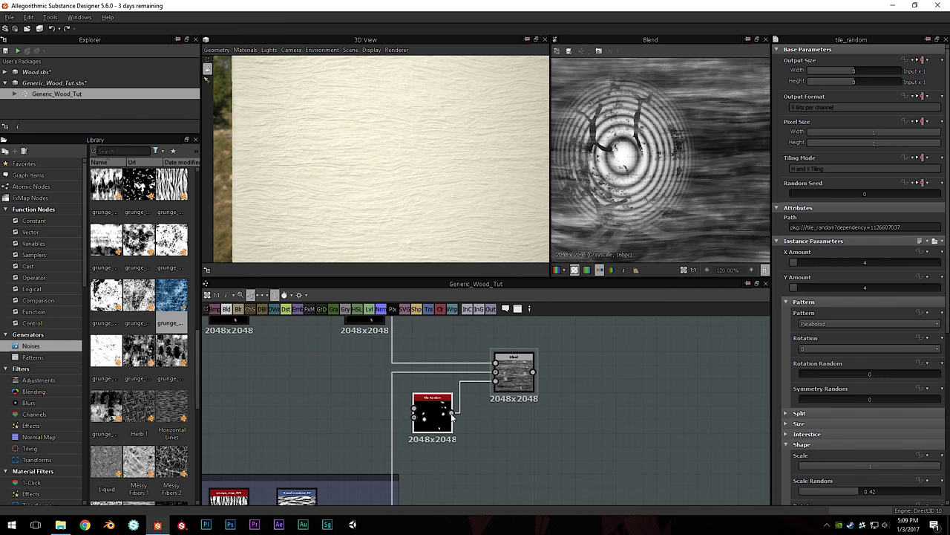
pyautogui.moveTo(512, 384); pyautogui.dragTo(566, 384)
pyautogui.scroll(-3, 290, 353)
pyautogui.moveTo(284, 356); pyautogui.dragTo(360, 392, button='middle')
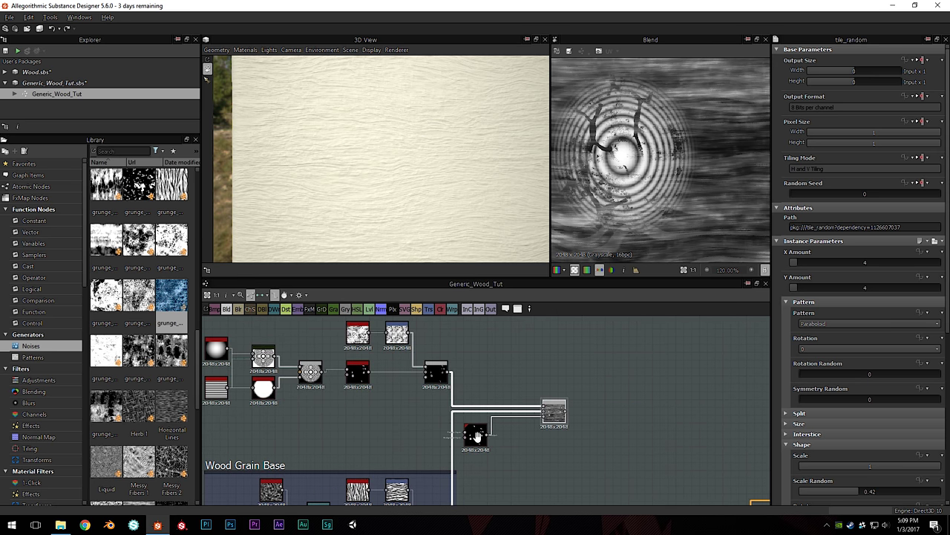
# Insert a Histogram Scan node between Tile Random and the final Blend's mask input, with its position set to 0.9
pyautogui.scroll(2, 475, 435)
pyautogui.moveTo(475, 435); pyautogui.dragTo(367, 404, button='middle')
pyautogui.click(362, 404)
pyautogui.press('space')
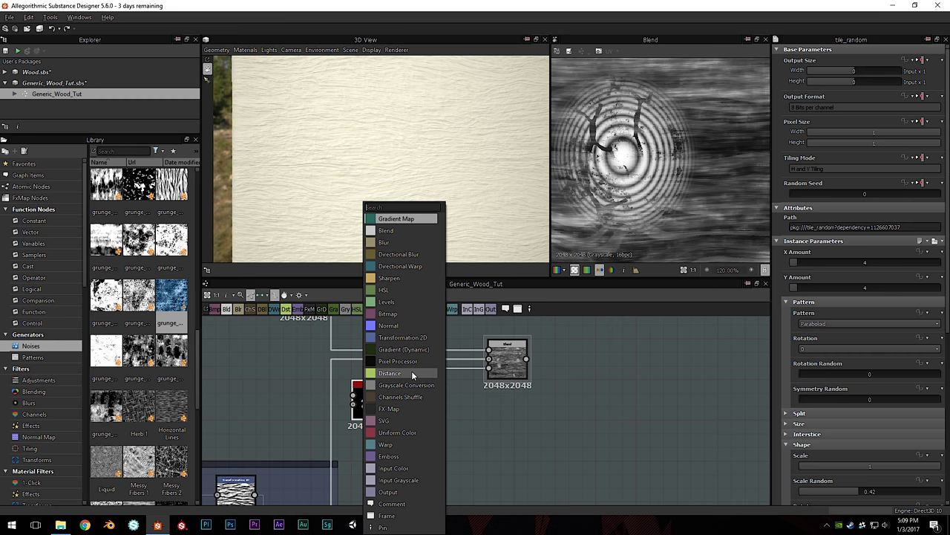
pyautogui.write('hi')
pyautogui.click(409, 255)
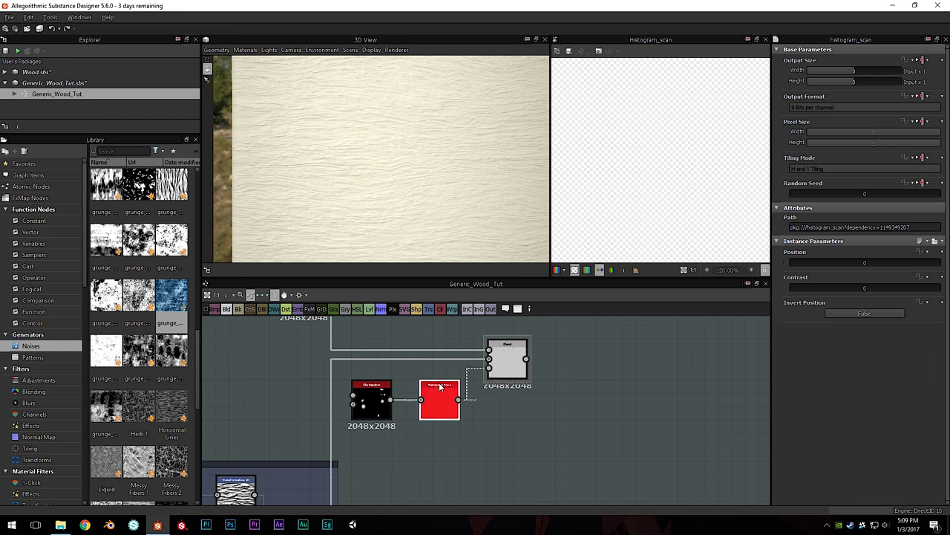
pyautogui.moveTo(913, 262); pyautogui.dragTo(926, 265)
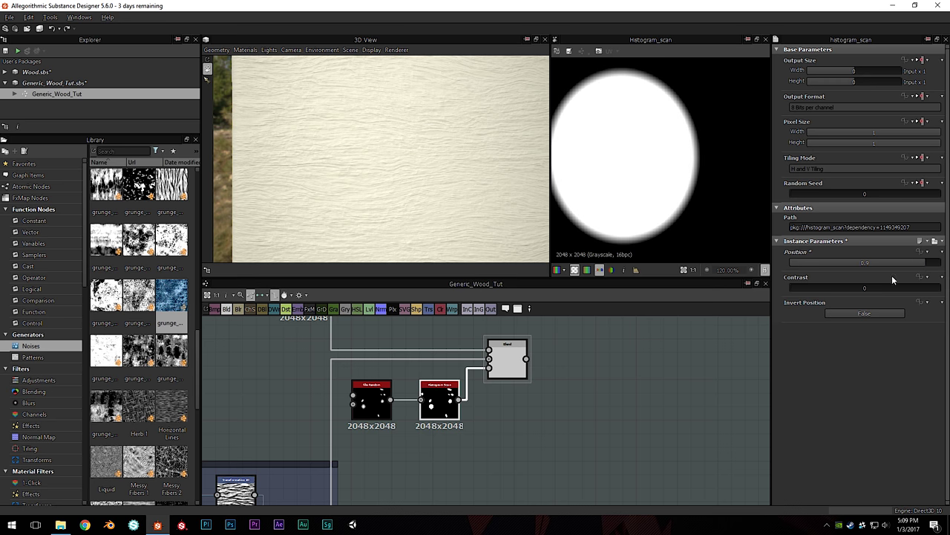
# Preview the final Blend node in the 2D view and set its blending mode to Copy
pyautogui.doubleClick(507, 361)
pyautogui.scroll(-2, 616, 206)
pyautogui.moveTo(539, 375); pyautogui.dragTo(595, 445, button='middle')
pyautogui.scroll(2, 548, 418)
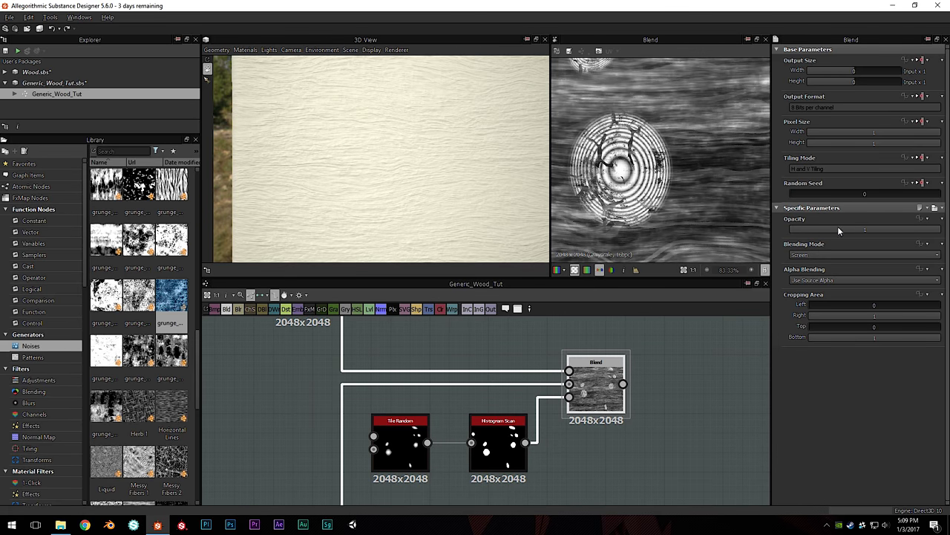
pyautogui.moveTo(884, 230); pyautogui.dragTo(938, 230)
pyautogui.scroll(-1, 551, 461)
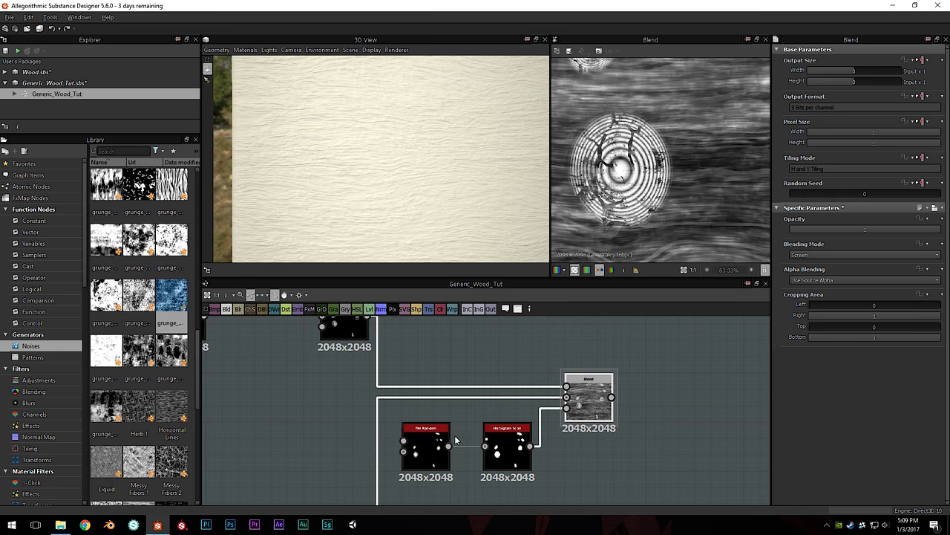
pyautogui.moveTo(450, 445); pyautogui.dragTo(455, 470, button='middle')
pyautogui.moveTo(509, 386); pyautogui.dragTo(533, 417, button='middle')
pyautogui.moveTo(620, 465); pyautogui.dragTo(619, 447)
pyautogui.moveTo(687, 368); pyautogui.dragTo(693, 337, button='middle')
pyautogui.click(807, 254)
pyautogui.scroll(1, 806, 271)
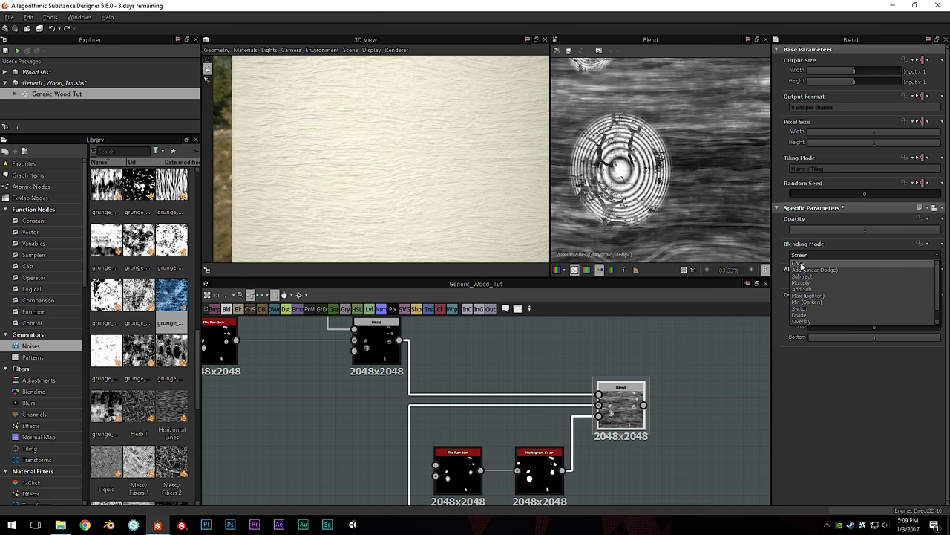
pyautogui.click(803, 264)
pyautogui.moveTo(633, 172); pyautogui.dragTo(646, 161, button='middle')
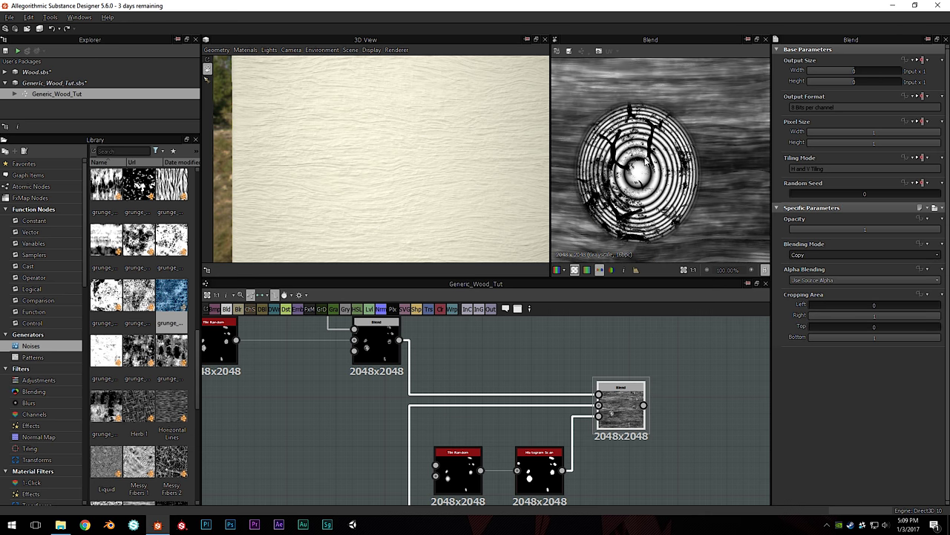
# Reduce the Histogram Scan's position to 0.65 and check the knots' edges in the 2D preview
pyautogui.click(529, 465)
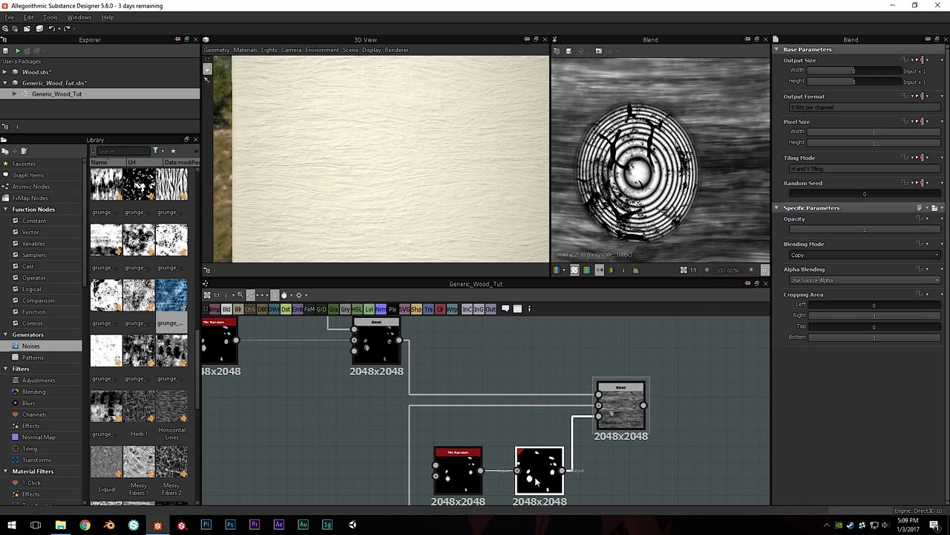
pyautogui.moveTo(910, 262); pyautogui.dragTo(885, 262)
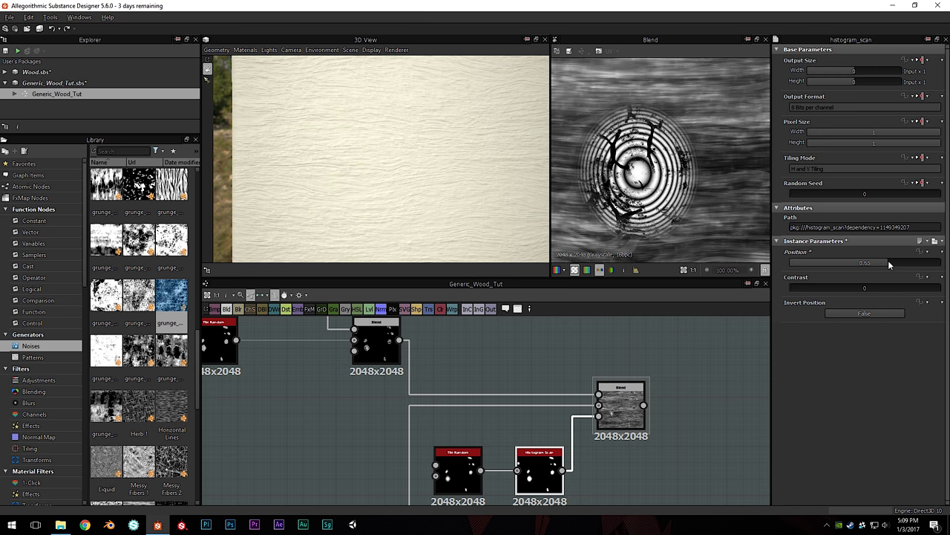
pyautogui.scroll(-5, 620, 248)
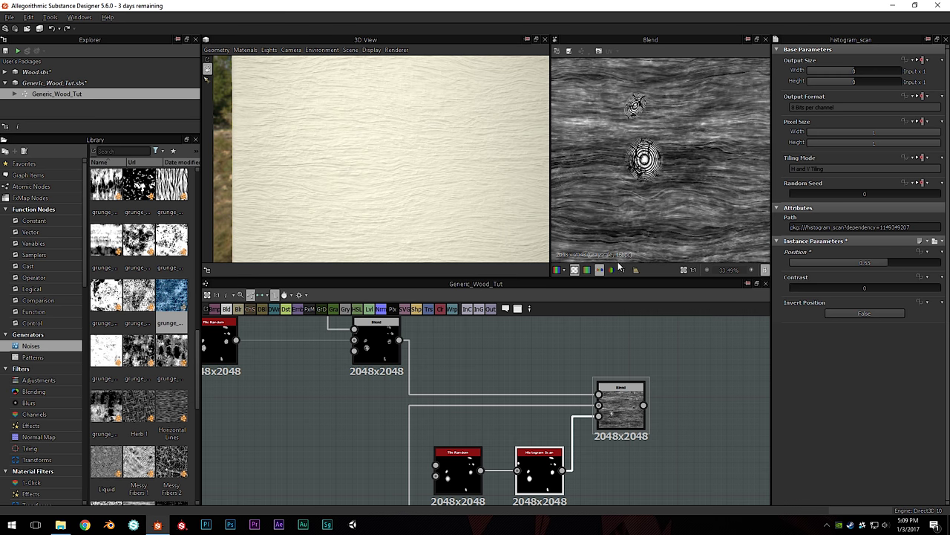
pyautogui.scroll(-2, 556, 369)
pyautogui.scroll(-1, 667, 156)
pyautogui.scroll(1, 617, 195)
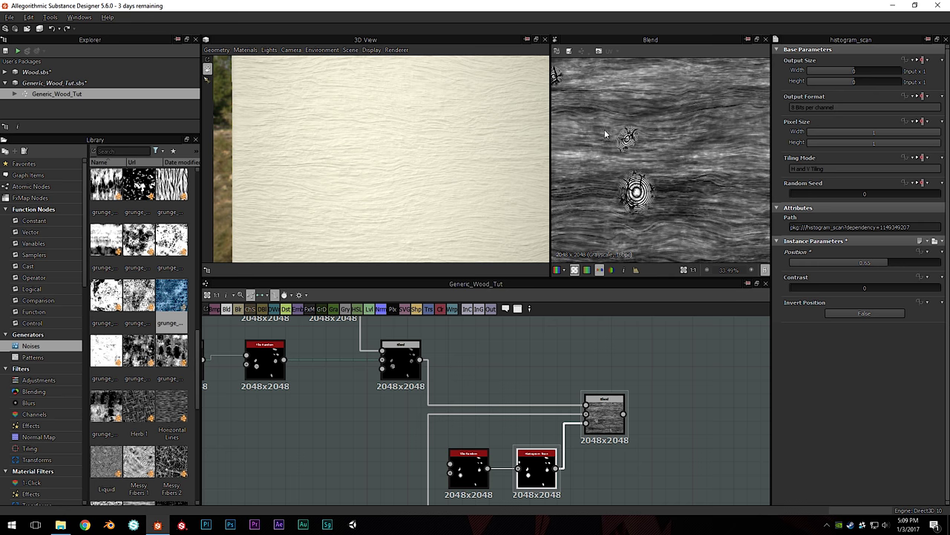
pyautogui.scroll(3, 620, 136)
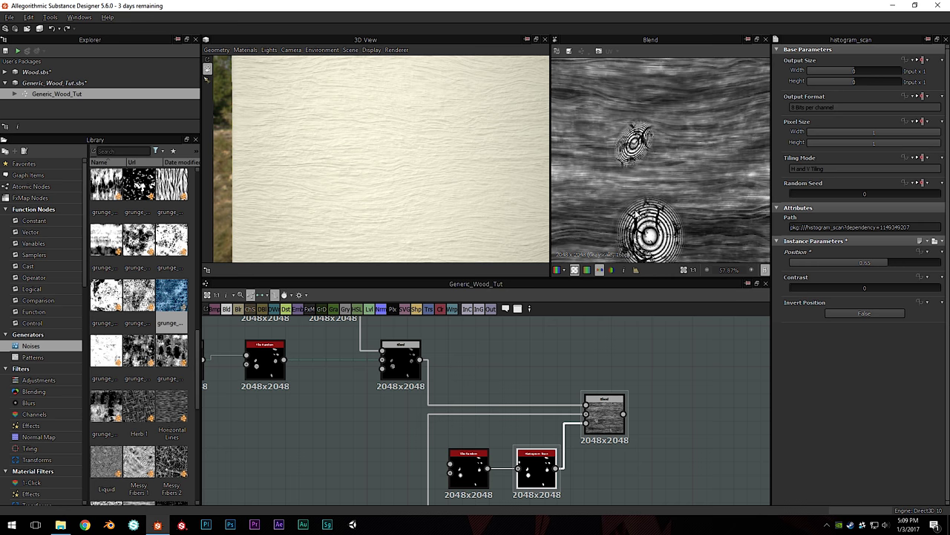
# Insert a Levels node between the knot Blend and the final Blend, placing it beside the knot Blend
pyautogui.click(441, 407)
pyautogui.press('space')
pyautogui.write('hi')
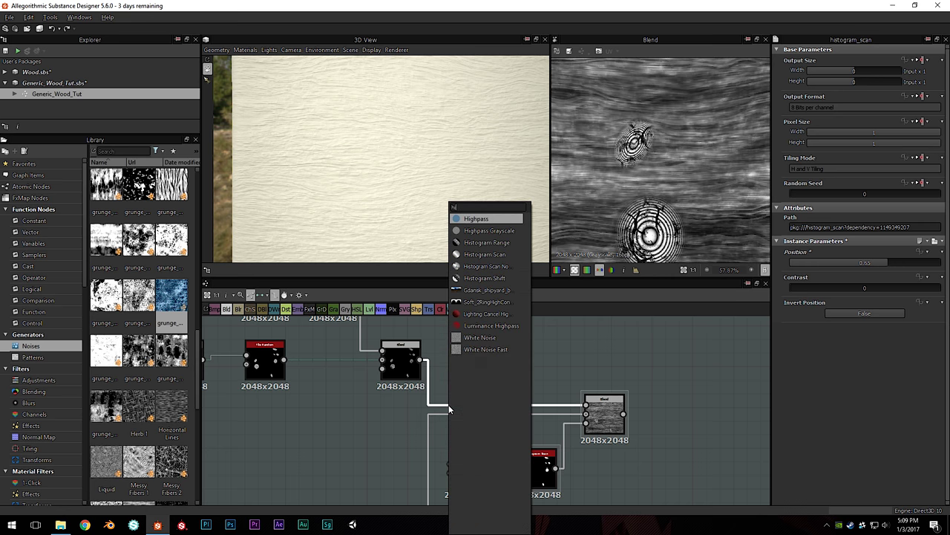
pyautogui.press('BackSpace')
pyautogui.press('BackSpace')
pyautogui.write('level')
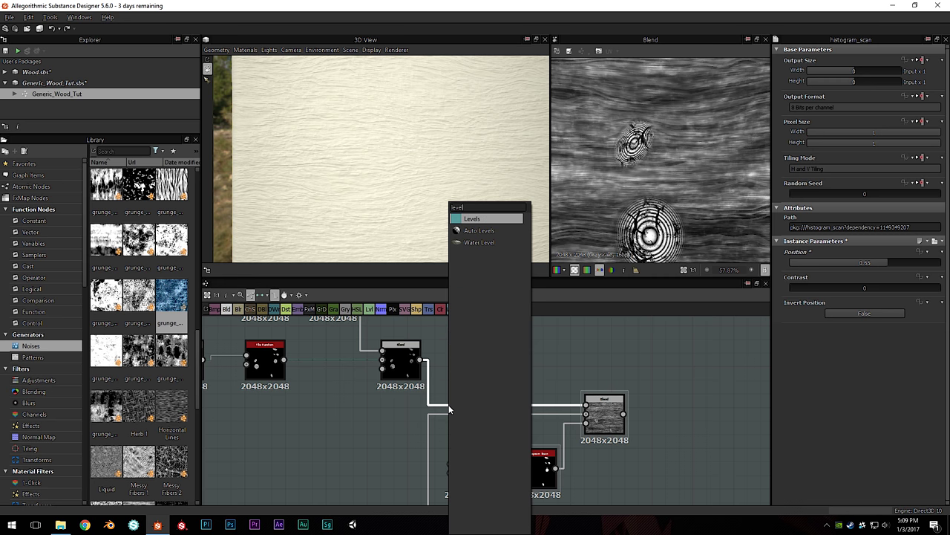
pyautogui.press('Return')
pyautogui.moveTo(502, 386); pyautogui.dragTo(467, 359)
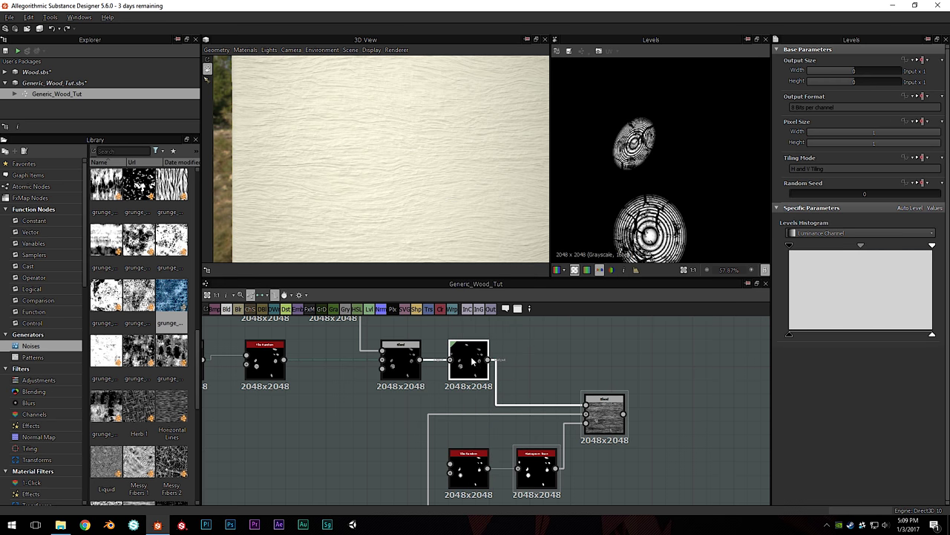
# Lower the Levels node's output white point to darken the knots, checking the result on the final Blend preview
pyautogui.moveTo(934, 338); pyautogui.dragTo(886, 334)
pyautogui.doubleClick(605, 413)
pyautogui.click(469, 358)
pyautogui.moveTo(887, 335); pyautogui.dragTo(877, 334)
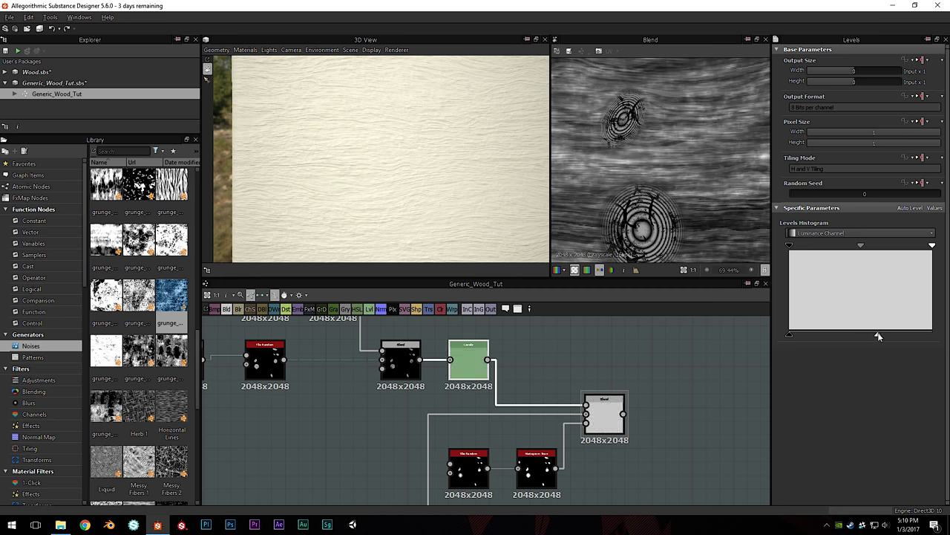
pyautogui.scroll(2, 614, 146)
pyautogui.scroll(-8, 614, 145)
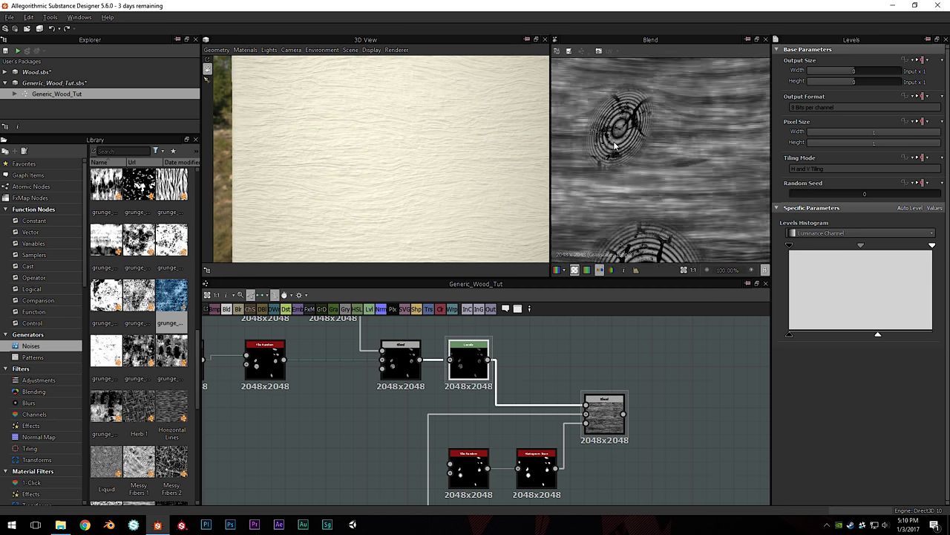
pyautogui.scroll(2, 597, 179)
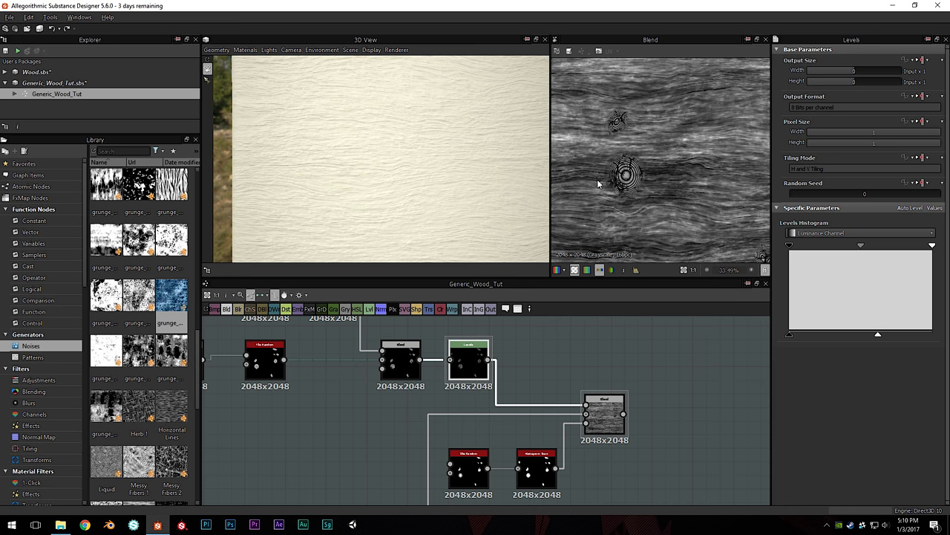
# Connect the final Blend's output to the Normal node and frame the knots in the 3D view
pyautogui.scroll(-4, 593, 431)
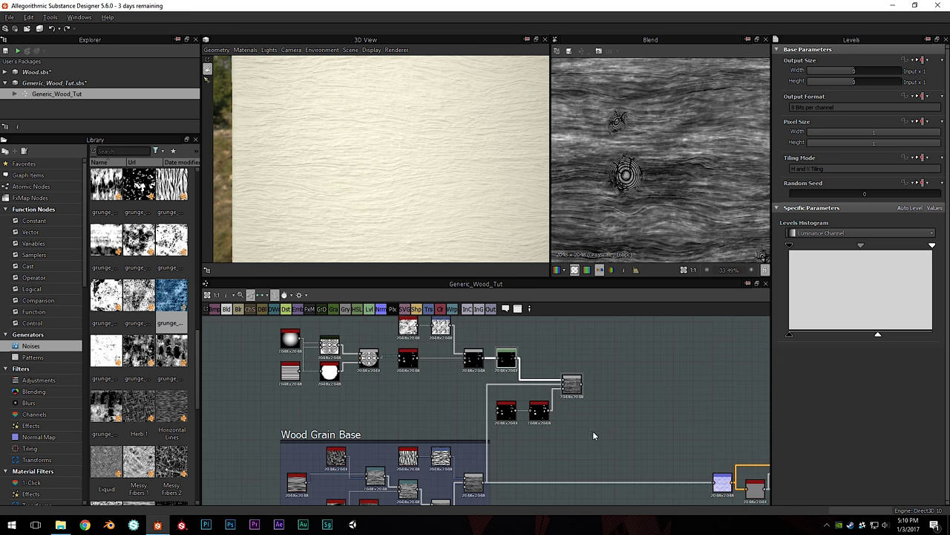
pyautogui.moveTo(658, 448); pyautogui.dragTo(682, 463)
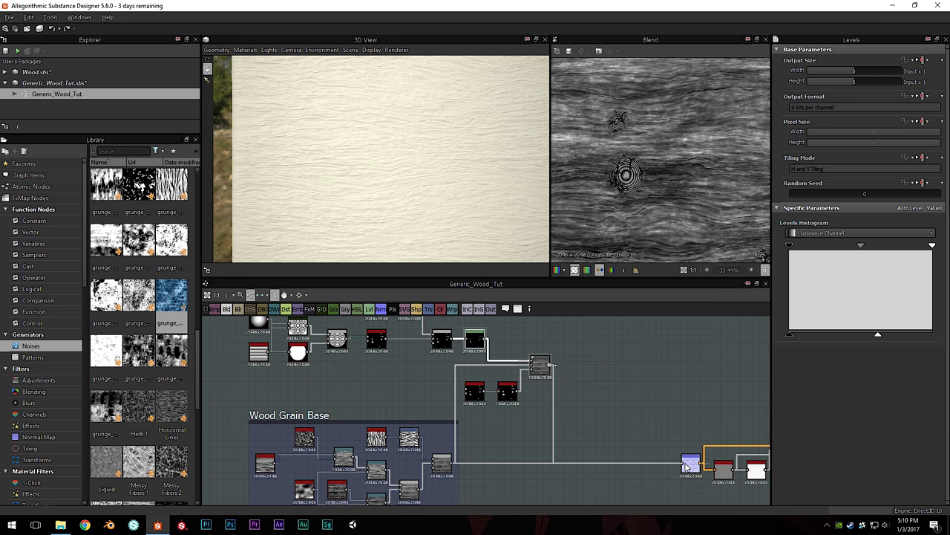
pyautogui.moveTo(437, 161); pyautogui.dragTo(363, 171, button='right')
pyautogui.moveTo(363, 172); pyautogui.dragTo(445, 108, button='middle')
pyautogui.moveTo(446, 108); pyautogui.dragTo(386, 192, button='right')
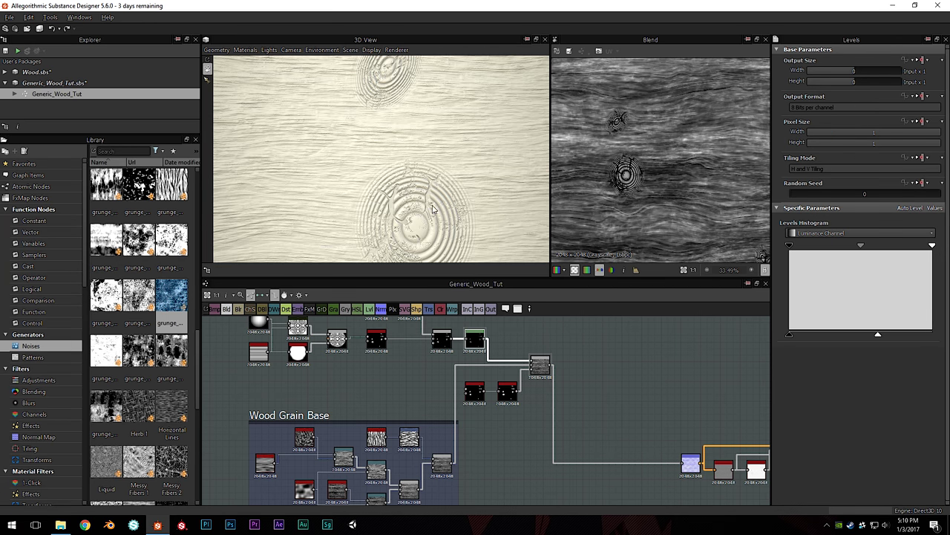
# Raise the Levels output white point to maximum to compare the knots' relief, and lower it to slightly above the middle
pyautogui.moveTo(879, 337); pyautogui.dragTo(932, 334)
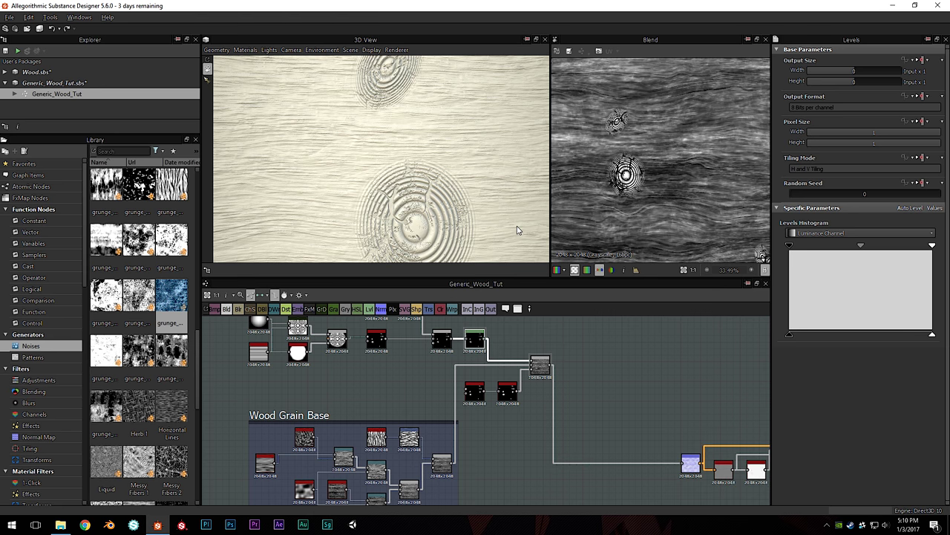
pyautogui.keyDown('alt'); pyautogui.moveTo(437, 178); pyautogui.dragTo(460, 198); pyautogui.keyUp('alt')
pyautogui.moveTo(420, 191); pyautogui.dragTo(484, 248, button='right')
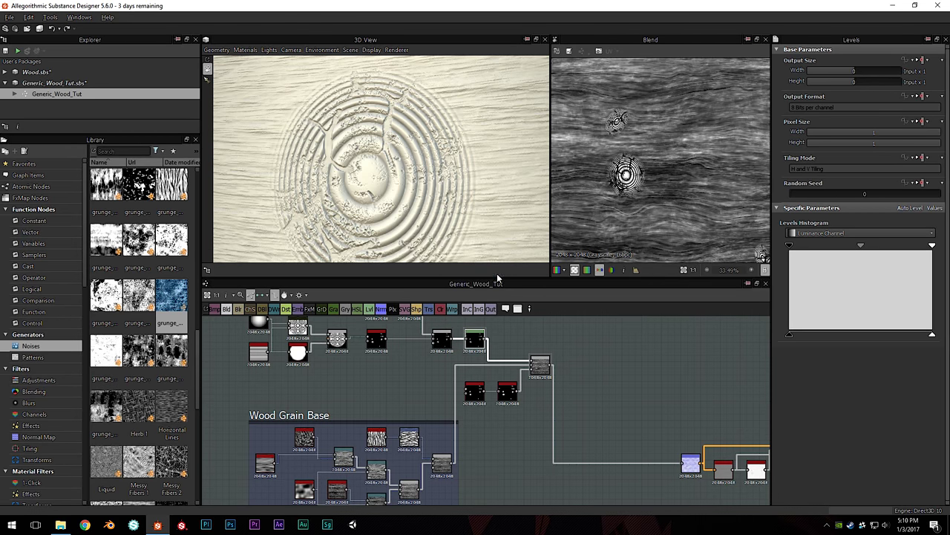
pyautogui.moveTo(932, 336); pyautogui.dragTo(870, 338)
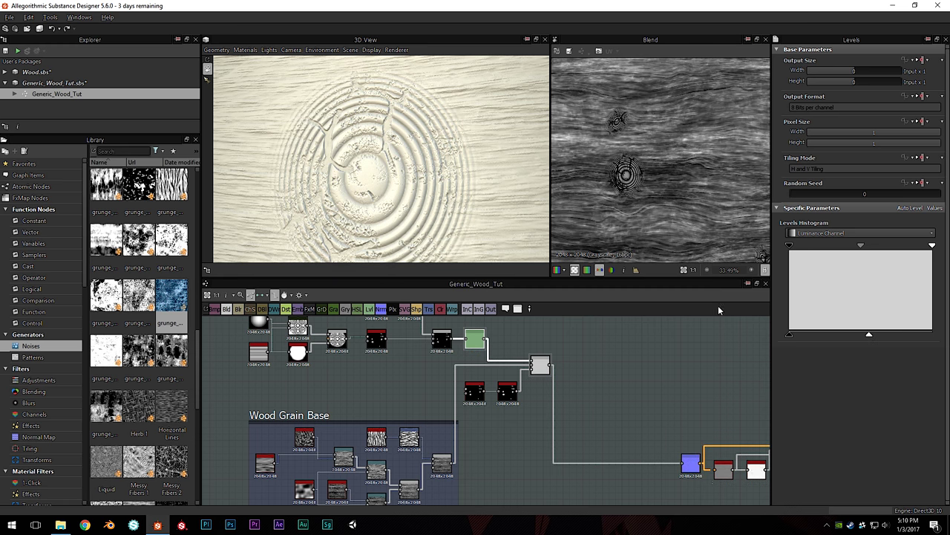
# Examine the knots' relief and their transition into the wood grain across the 3D surface, up close and from afar
pyautogui.scroll(-3, 428, 183)
pyautogui.moveTo(404, 196); pyautogui.dragTo(424, 193)
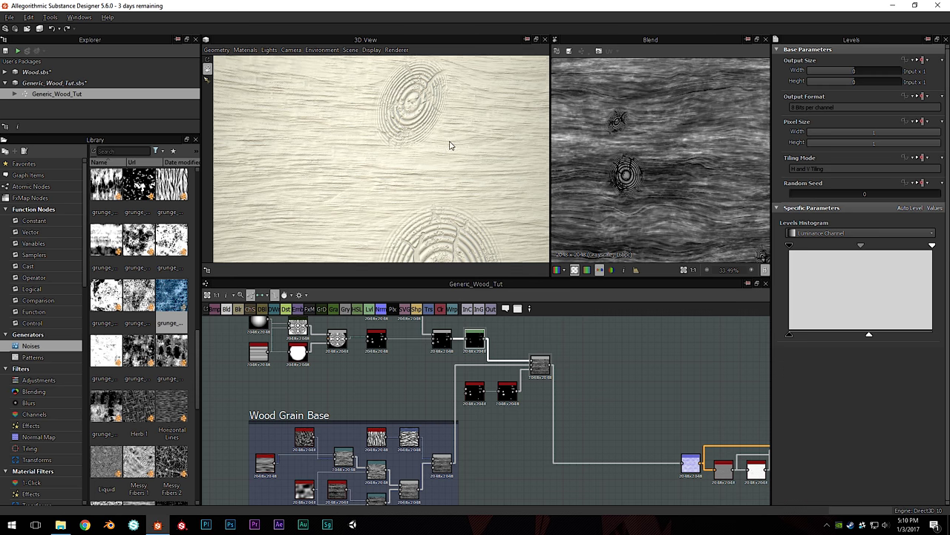
pyautogui.scroll(-3, 448, 148)
pyautogui.scroll(1, 451, 158)
pyautogui.moveTo(450, 148); pyautogui.dragTo(447, 112, button='middle')
pyautogui.scroll(-2, 451, 168)
pyautogui.scroll(-1, 442, 167)
pyautogui.scroll(3, 439, 171)
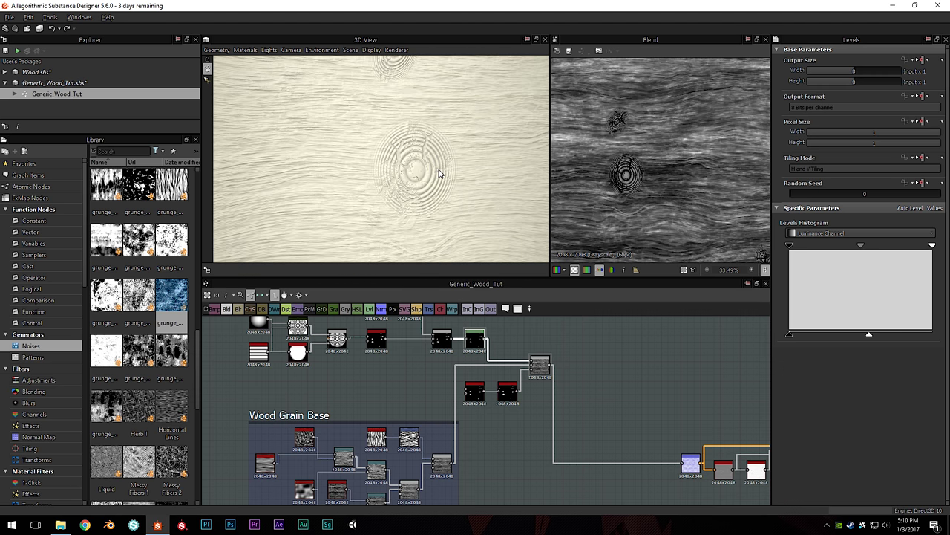
pyautogui.moveTo(470, 204); pyautogui.dragTo(461, 193, button='middle')
pyautogui.scroll(3, 461, 192)
pyautogui.scroll(1, 461, 196)
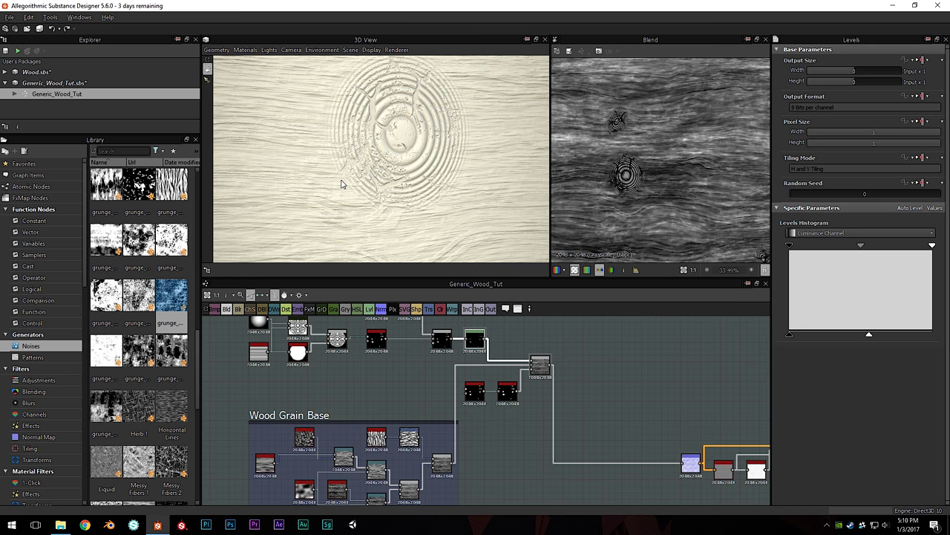
pyautogui.moveTo(340, 184); pyautogui.dragTo(339, 197, button='middle')
pyautogui.scroll(1, 344, 205)
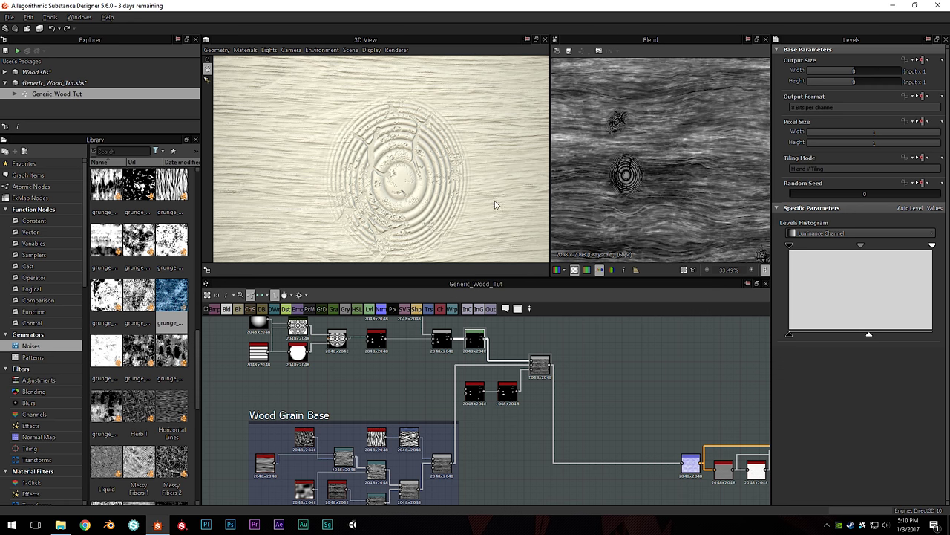
pyautogui.scroll(-8, 500, 185)
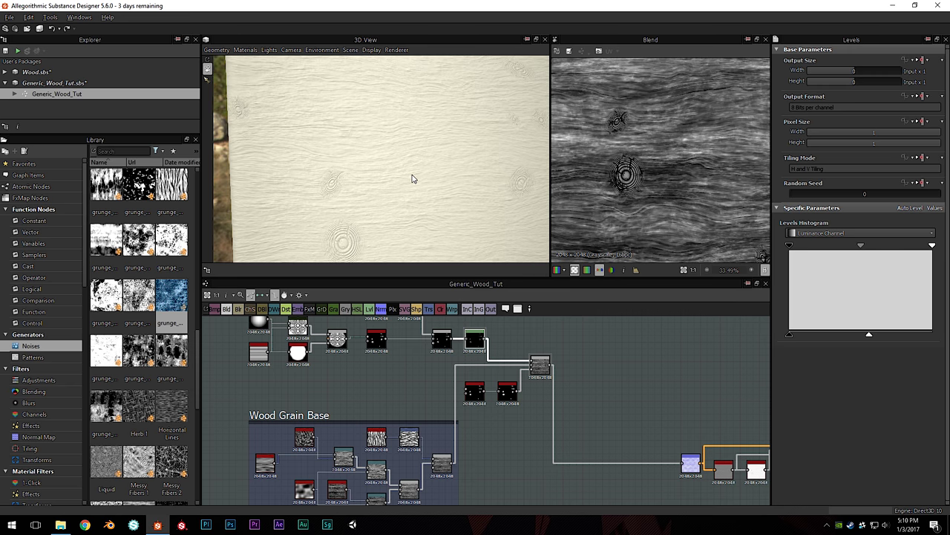
pyautogui.moveTo(450, 221); pyautogui.dragTo(463, 186, button='middle')
pyautogui.moveTo(463, 186); pyautogui.dragTo(461, 130, button='right')
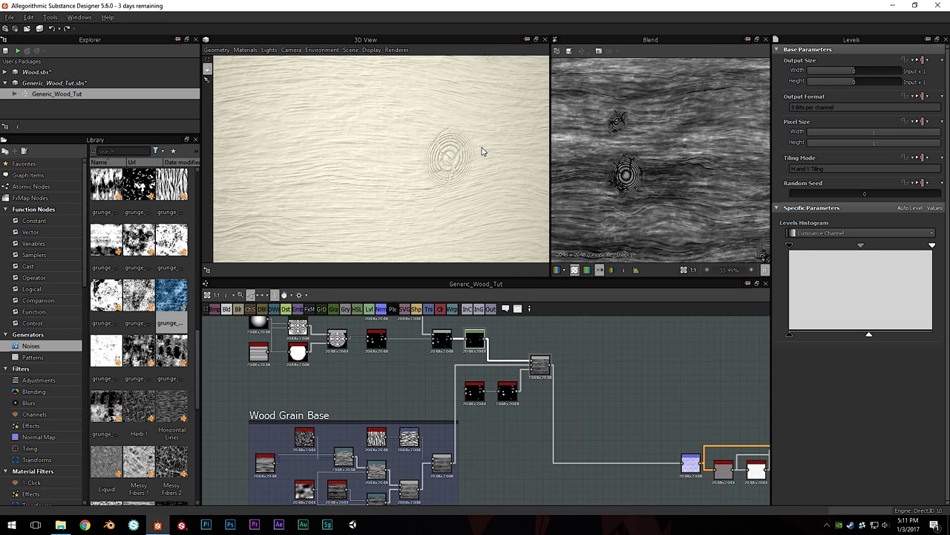
pyautogui.scroll(2, 483, 152)
pyautogui.moveTo(470, 148); pyautogui.dragTo(453, 145, button='middle')
pyautogui.scroll(2, 461, 146)
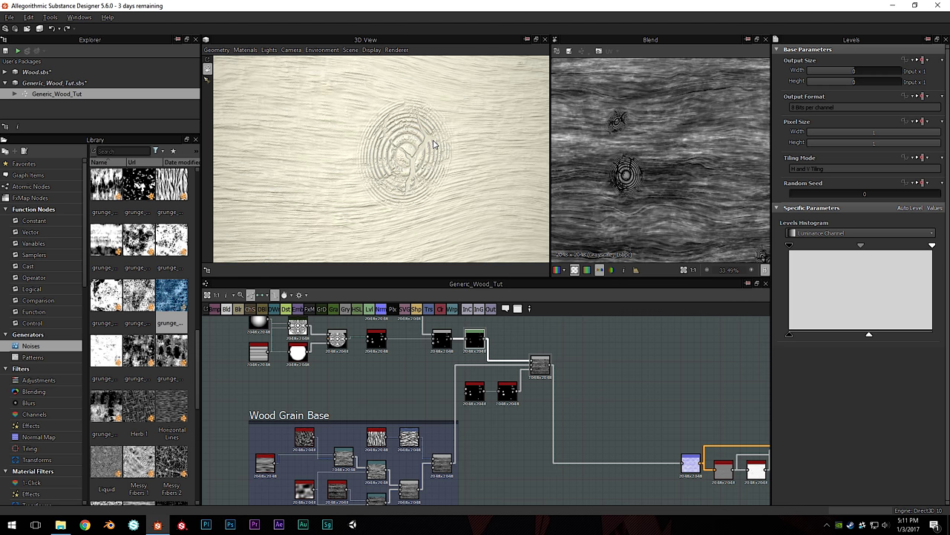
pyautogui.scroll(5, 434, 144)
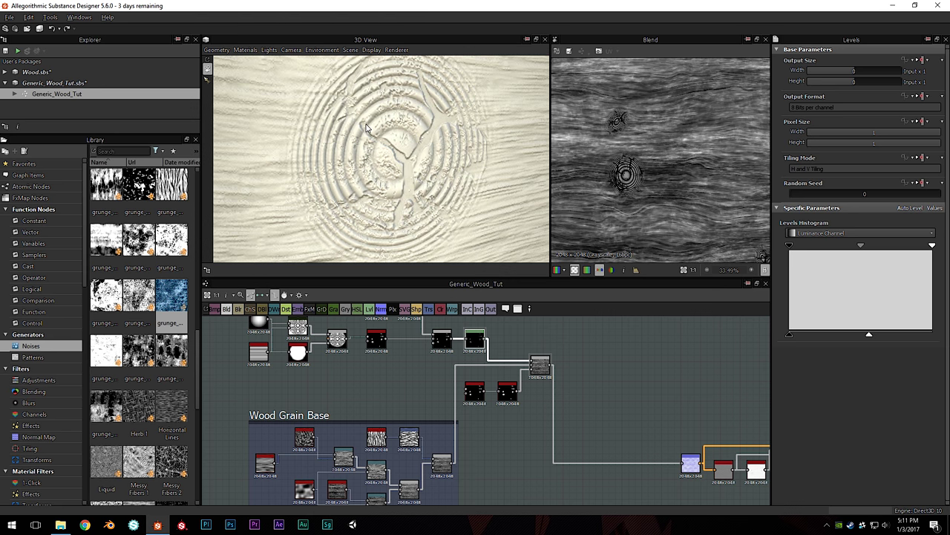
pyautogui.scroll(-3, 364, 128)
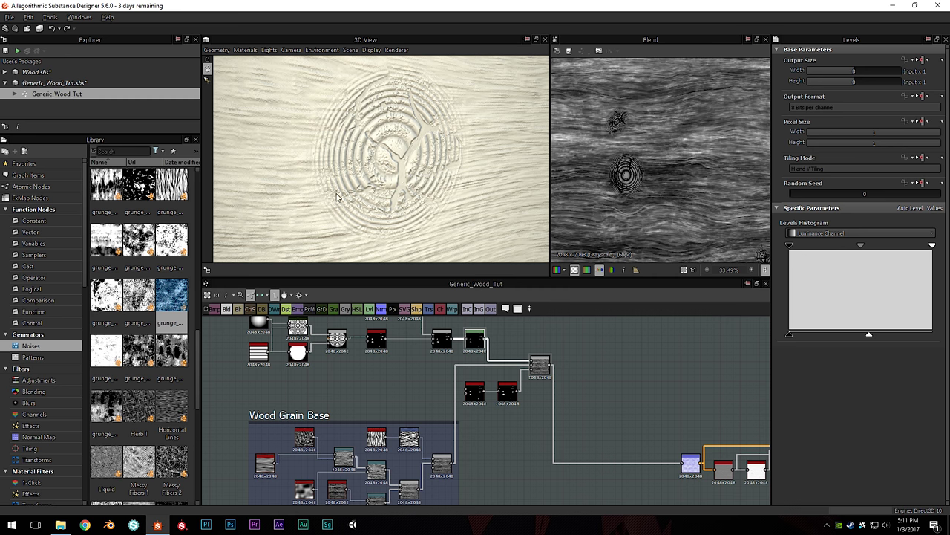
pyautogui.scroll(-3, 498, 153)
pyautogui.moveTo(406, 119); pyautogui.dragTo(388, 171)
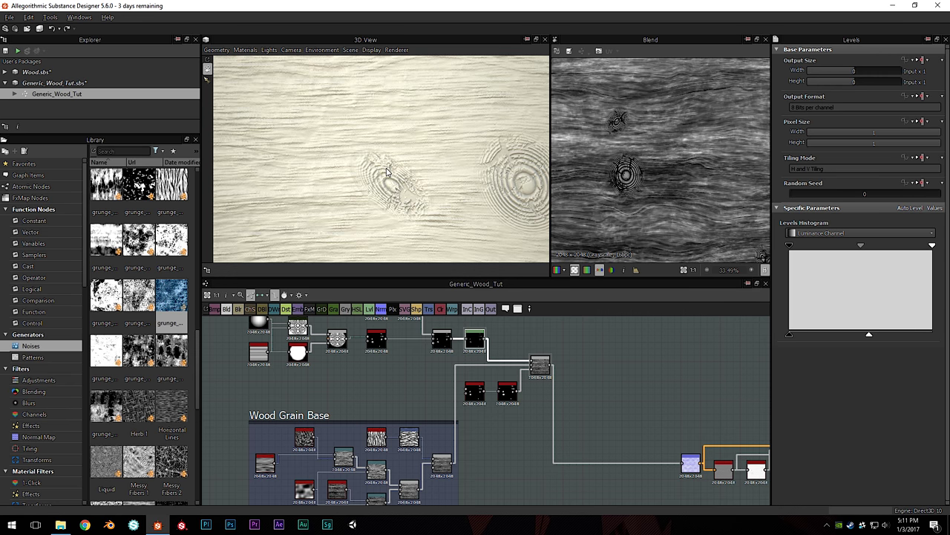
pyautogui.keyDown('alt'); pyautogui.moveTo(502, 188); pyautogui.dragTo(396, 111); pyautogui.keyUp('alt')
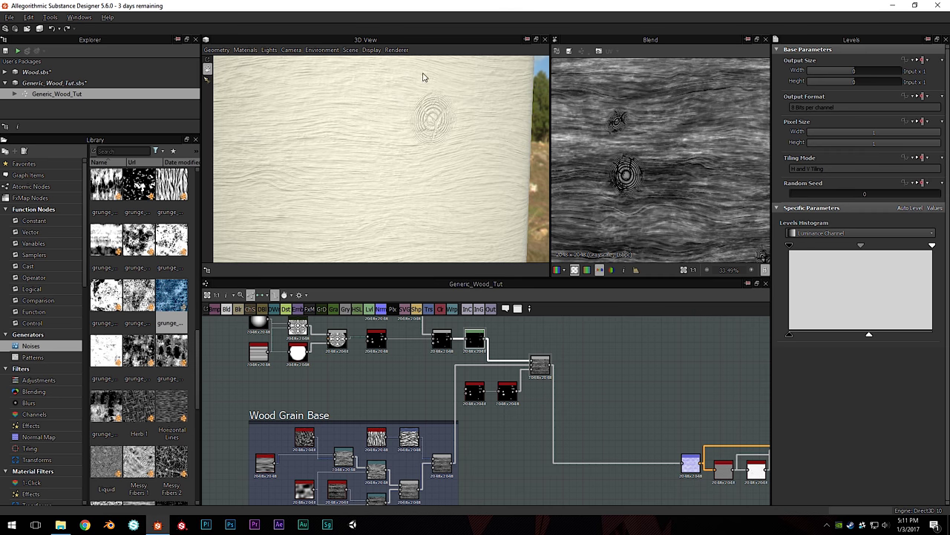
# Add a Warp node to the graph just beside the Wood Grain Base's final Blend node
pyautogui.keyDown('alt'); pyautogui.moveTo(392, 220); pyautogui.dragTo(424, 171); pyautogui.keyUp('alt')
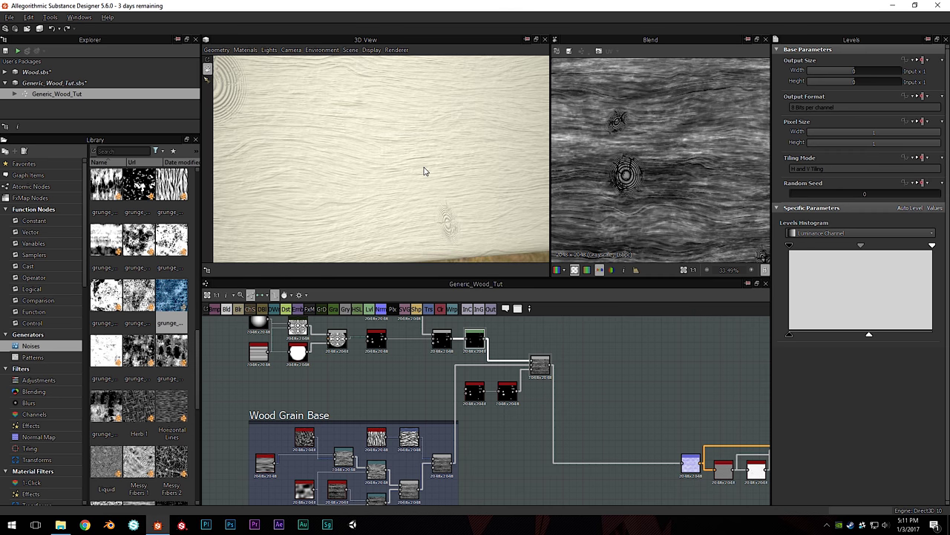
pyautogui.moveTo(270, 159); pyautogui.dragTo(350, 201, button='middle')
pyautogui.scroll(4, 312, 183)
pyautogui.moveTo(499, 444); pyautogui.dragTo(425, 442, button='middle')
pyautogui.scroll(3, 466, 423)
pyautogui.moveTo(311, 455); pyautogui.dragTo(353, 434, button='middle')
pyautogui.doubleClick(272, 477)
pyautogui.press('space')
pyautogui.write('warp')
pyautogui.click(384, 218)
pyautogui.moveTo(358, 441); pyautogui.dragTo(357, 472)
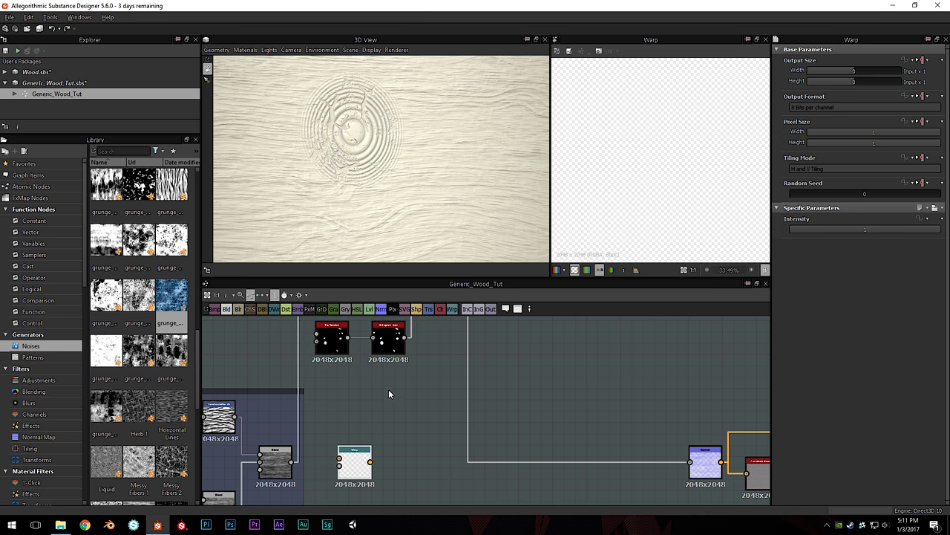
# Connect the wood grain Blend to the Warp's input and Tile Random to its gradient input, and preview the Warp result
pyautogui.scroll(-1, 346, 408)
pyautogui.doubleClick(335, 349)
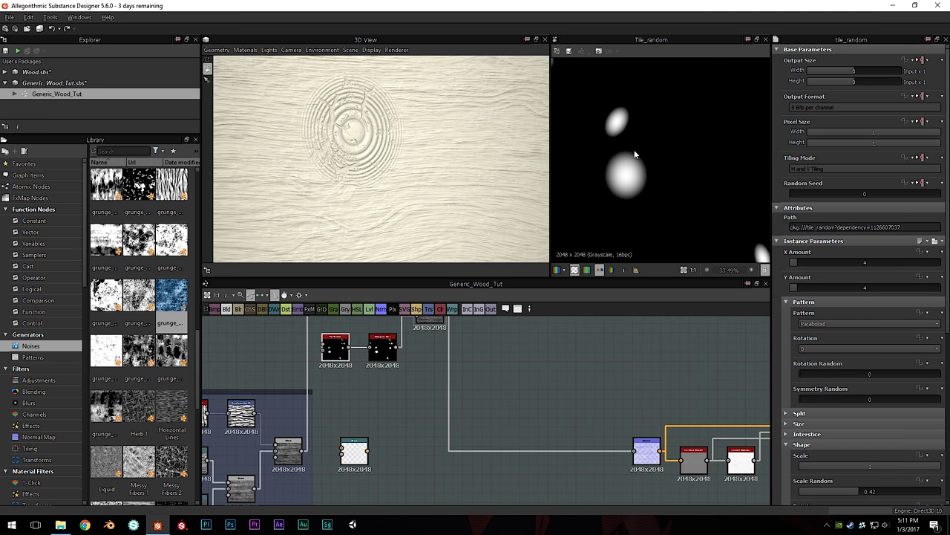
pyautogui.scroll(-2, 657, 180)
pyautogui.scroll(-1, 381, 373)
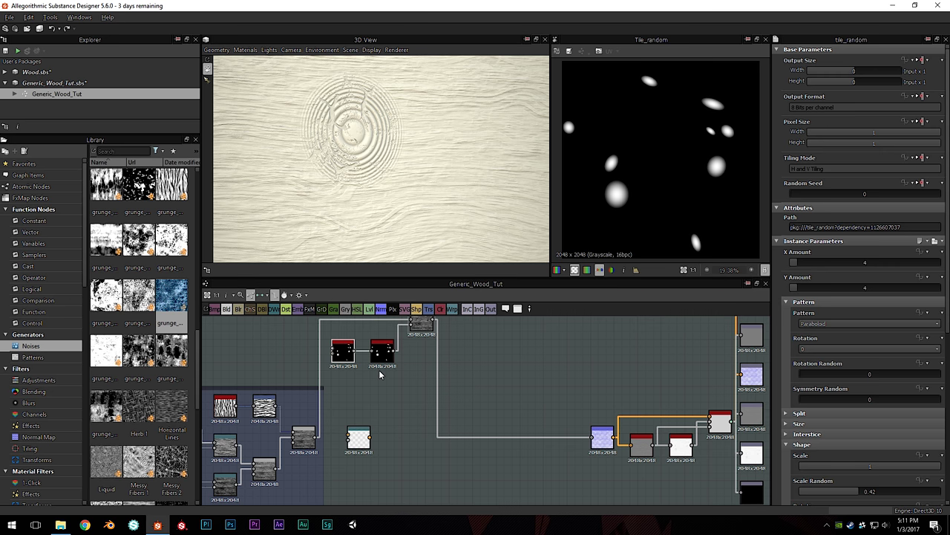
pyautogui.scroll(2, 356, 398)
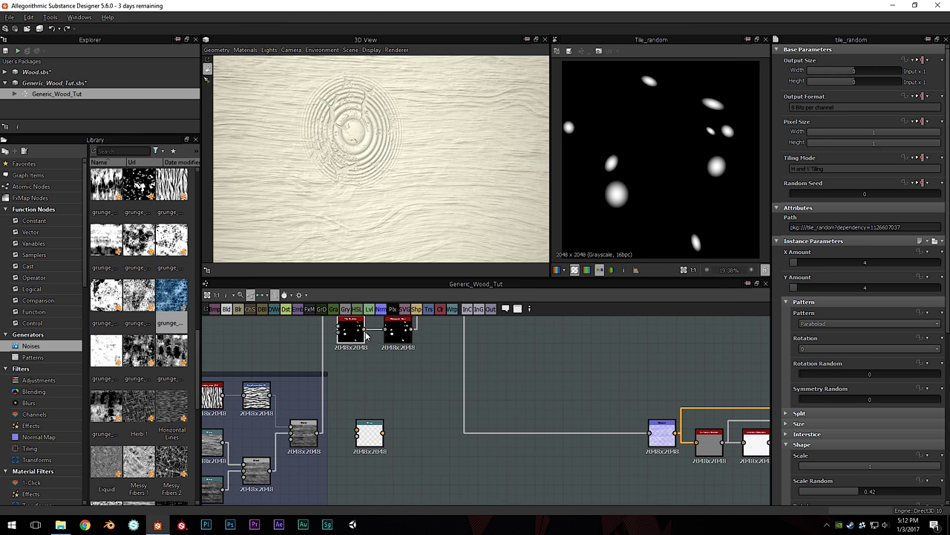
pyautogui.moveTo(374, 371); pyautogui.dragTo(404, 414)
pyautogui.scroll(2, 404, 414)
pyautogui.moveTo(272, 453); pyautogui.dragTo(383, 422)
pyautogui.scroll(2, 404, 424)
pyautogui.doubleClick(402, 425)
pyautogui.scroll(4, 623, 202)
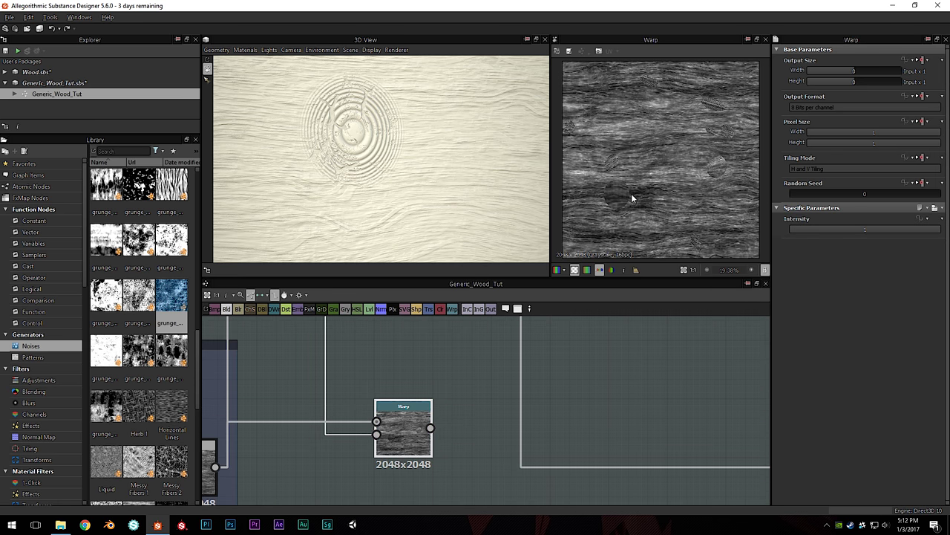
# Examine how the grain is distorted around the knots in the Warp preview and compare it with the Tile Random mask
pyautogui.scroll(-4, 631, 192)
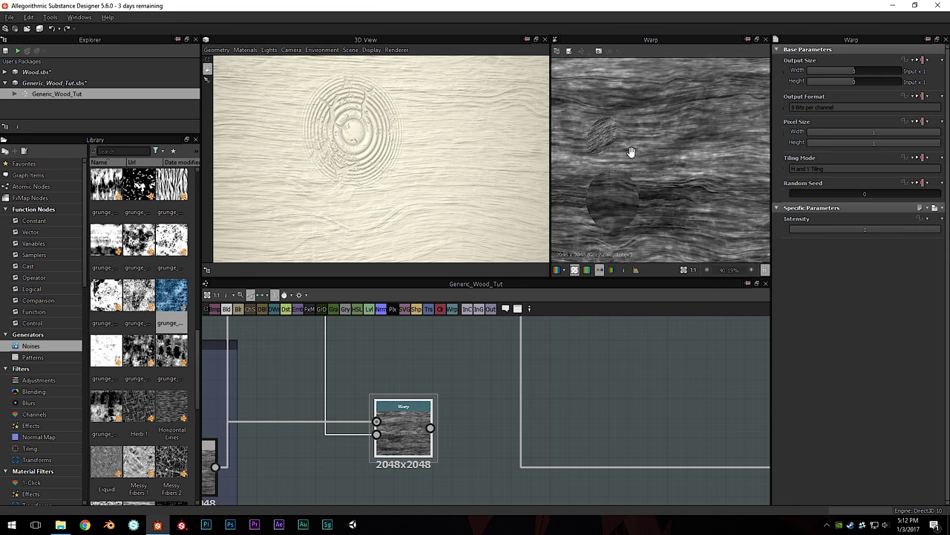
pyautogui.moveTo(632, 151); pyautogui.dragTo(633, 170, button='middle')
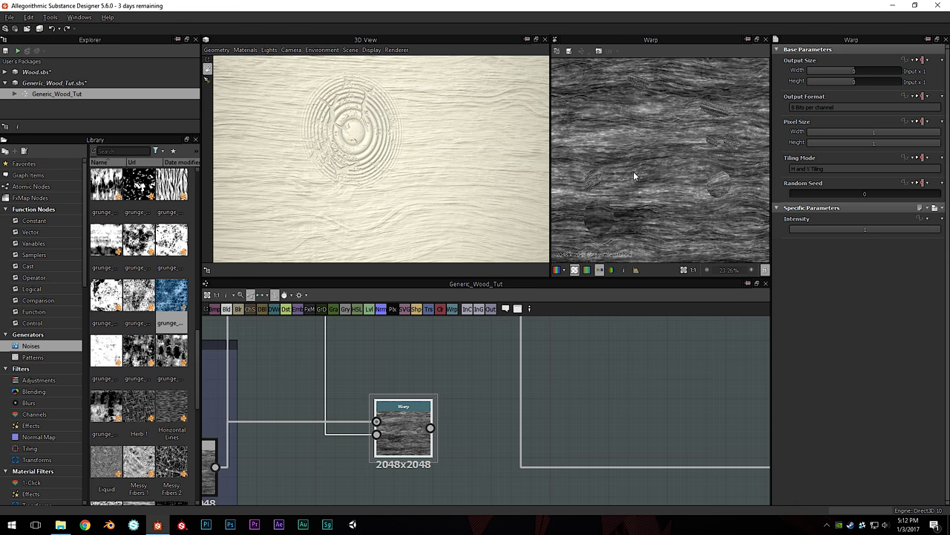
pyautogui.scroll(4, 633, 170)
pyautogui.moveTo(390, 324); pyautogui.dragTo(379, 341, button='middle')
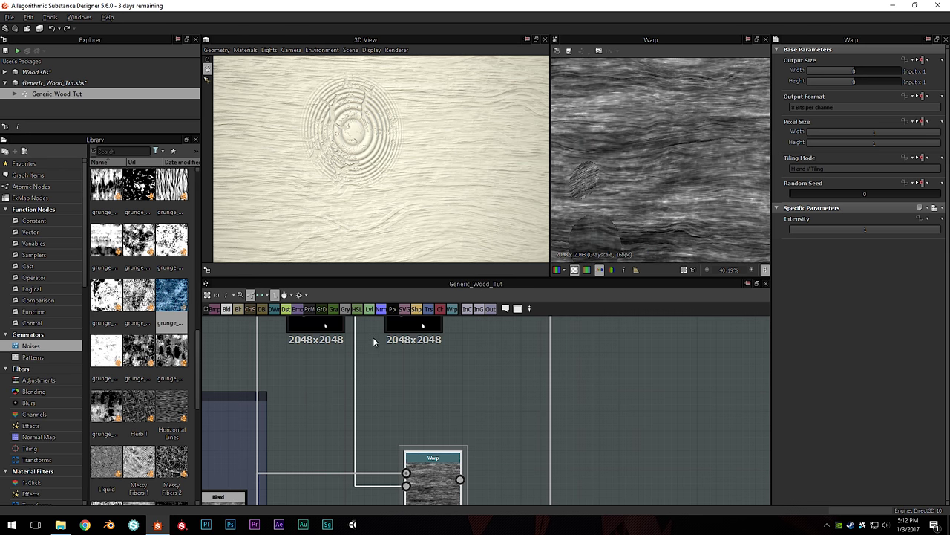
pyautogui.doubleClick(319, 324)
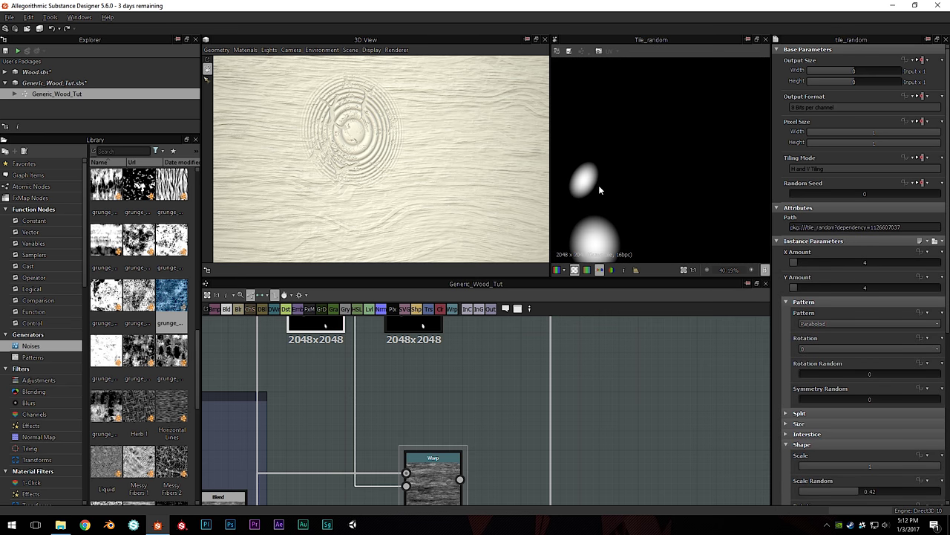
pyautogui.scroll(5, 598, 185)
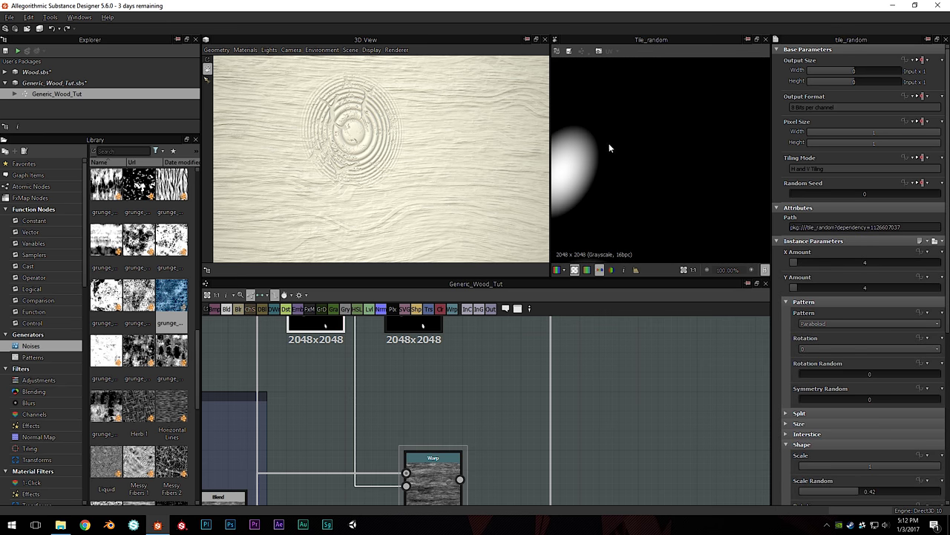
pyautogui.moveTo(646, 184); pyautogui.dragTo(660, 109, button='middle')
pyautogui.doubleClick(438, 473)
pyautogui.scroll(-5, 638, 192)
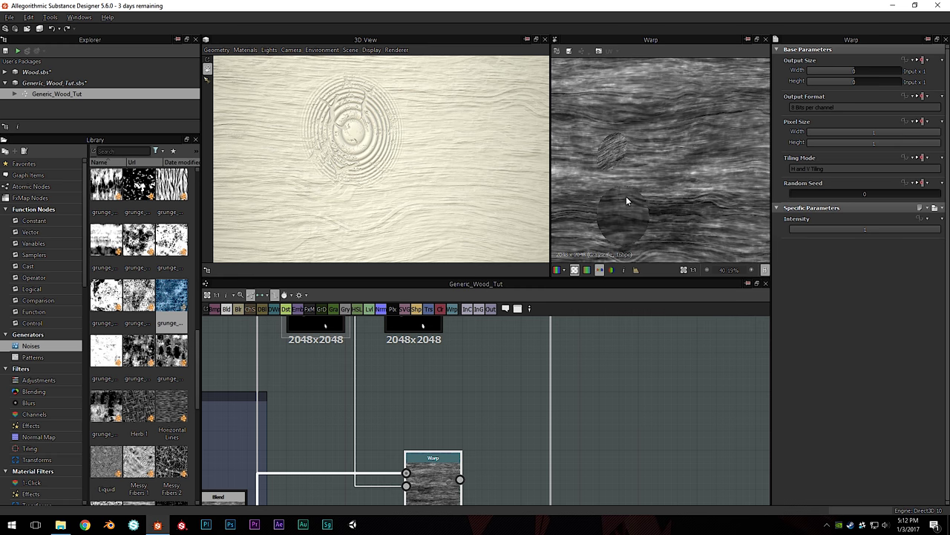
pyautogui.scroll(3, 618, 160)
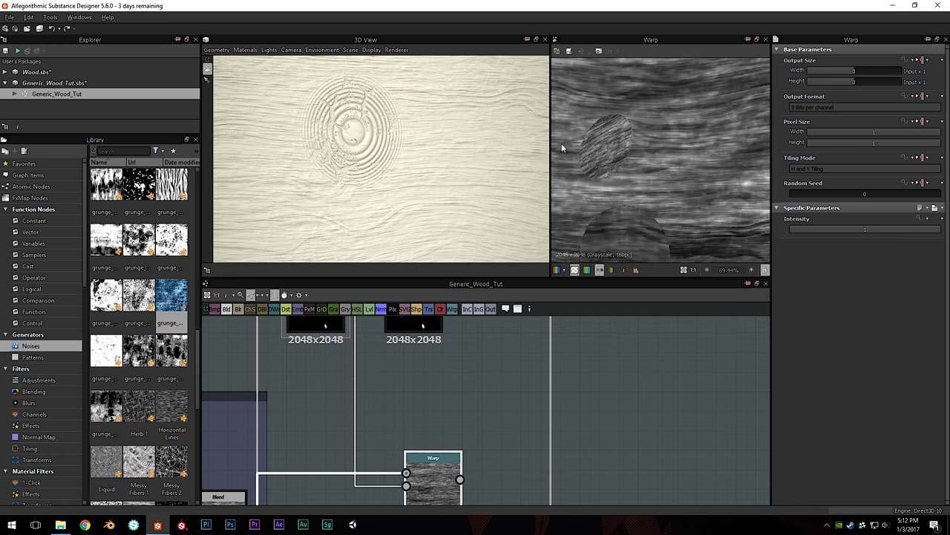
pyautogui.scroll(-3, 609, 223)
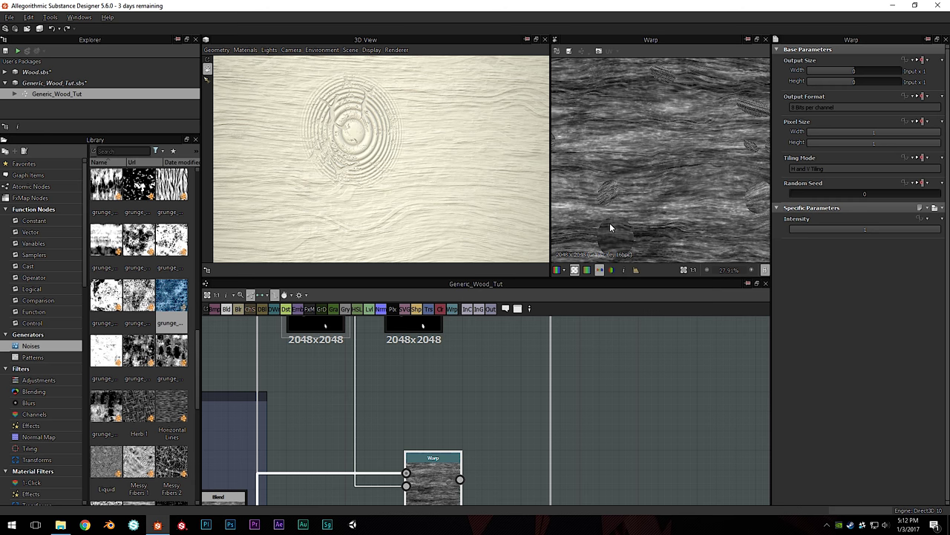
pyautogui.scroll(-1, 431, 424)
# Insert a Blur HQ Grayscale node between Tile Random and the Warp's gradient input, and arrange the nodes neatly
pyautogui.moveTo(362, 367); pyautogui.dragTo(350, 389, button='middle')
pyautogui.click(349, 389)
pyautogui.press('space')
pyautogui.write('blur')
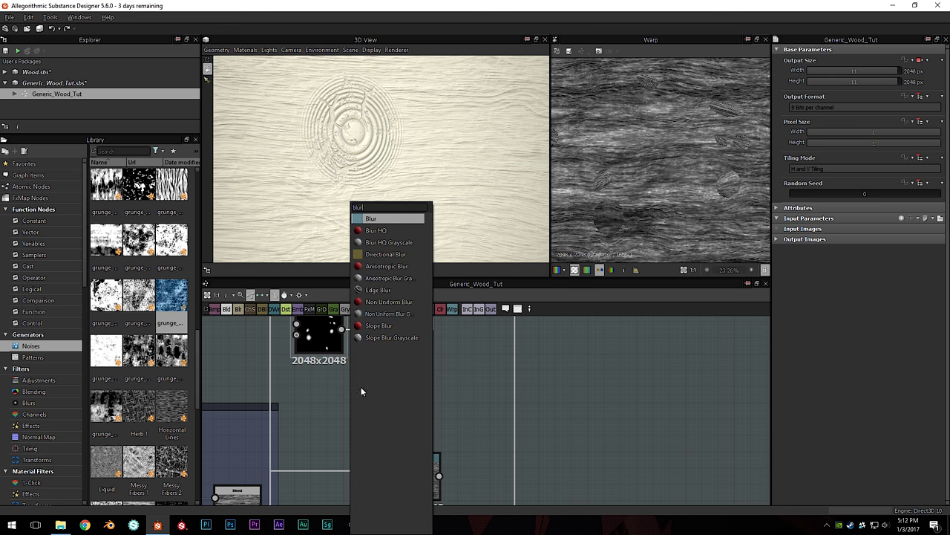
pyautogui.click(407, 242)
pyautogui.moveTo(413, 436); pyautogui.dragTo(371, 429, button='middle')
pyautogui.moveTo(325, 393); pyautogui.dragTo(357, 401)
pyautogui.moveTo(390, 484); pyautogui.dragTo(428, 478)
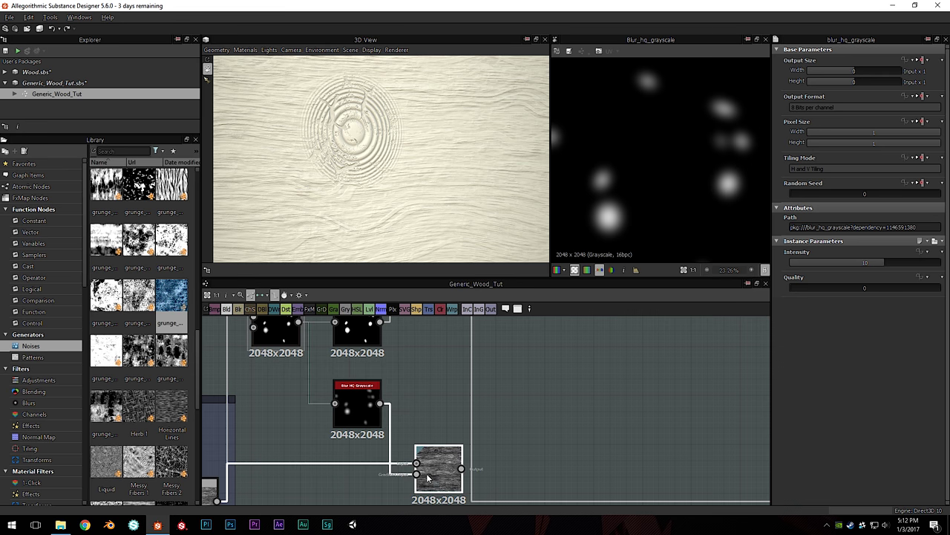
pyautogui.scroll(-4, 430, 478)
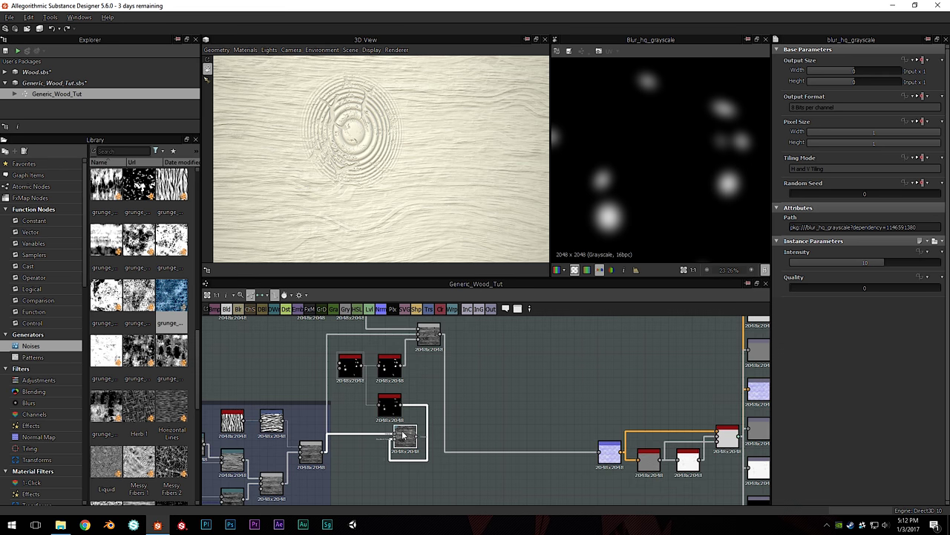
pyautogui.click(420, 435)
pyautogui.scroll(4, 416, 432)
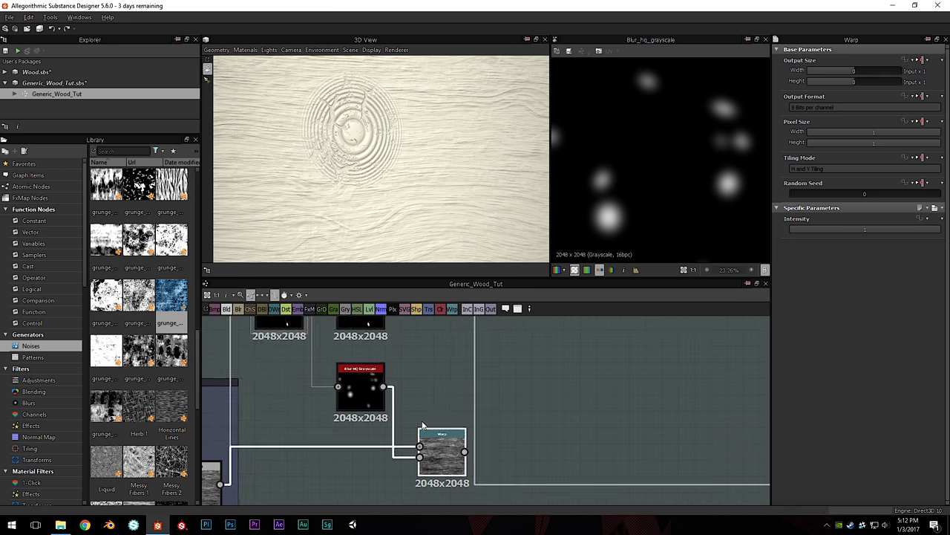
# Set the Blur HQ Grayscale node's quality to 1 and check the blurred knot mask
pyautogui.click(334, 360)
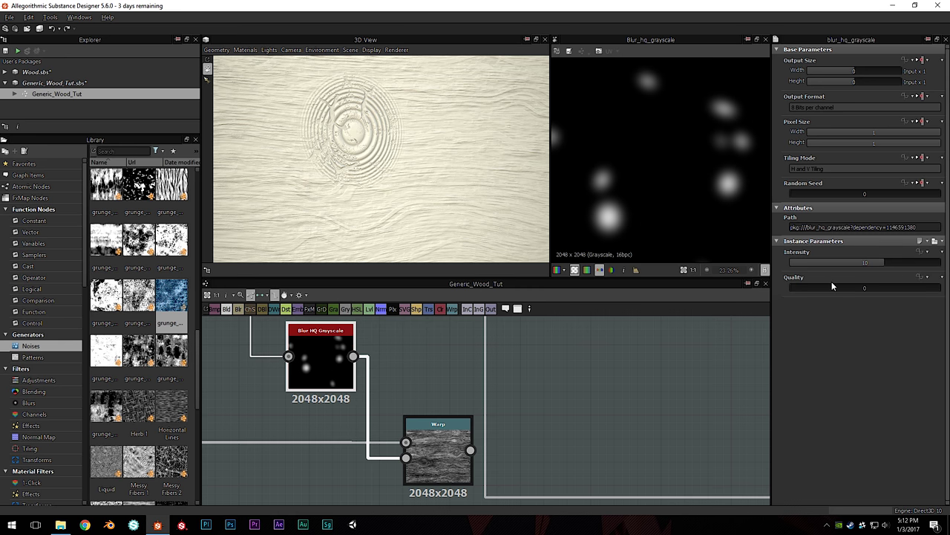
pyautogui.click(831, 286)
pyautogui.scroll(3, 667, 203)
pyautogui.scroll(-3, 638, 195)
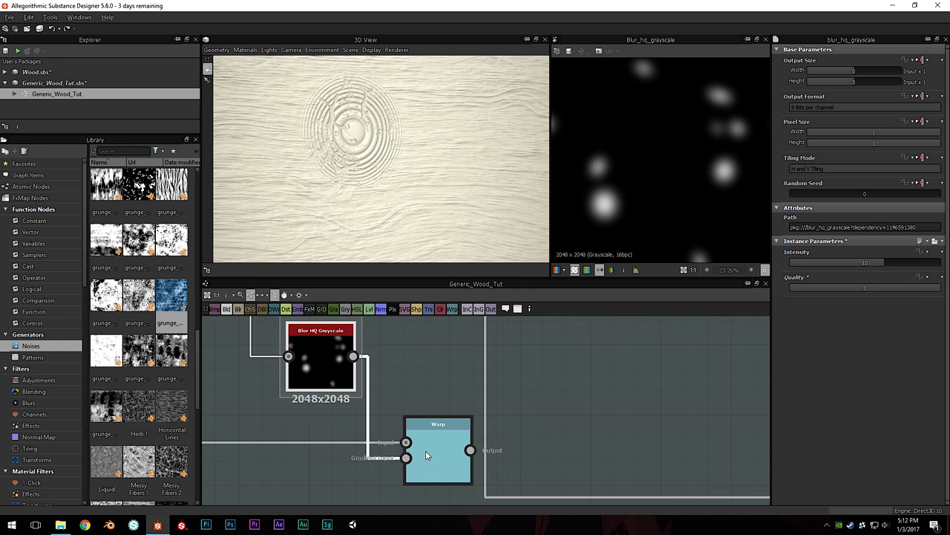
# Preview the Warp result and connect its output to the final Blend in place of the direct wood grain connection
pyautogui.doubleClick(441, 436)
pyautogui.scroll(3, 625, 200)
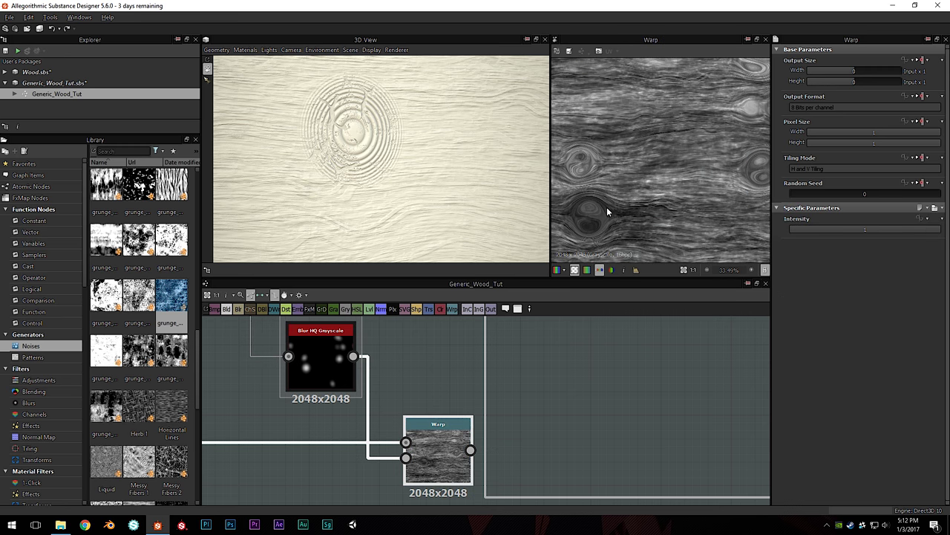
pyautogui.scroll(-2, 608, 145)
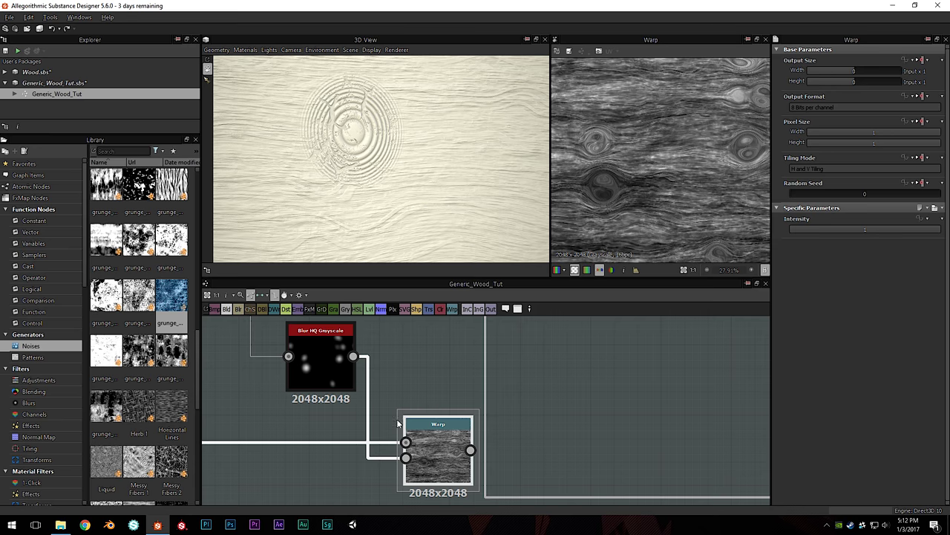
pyautogui.scroll(-6, 398, 423)
pyautogui.moveTo(393, 451); pyautogui.dragTo(460, 359)
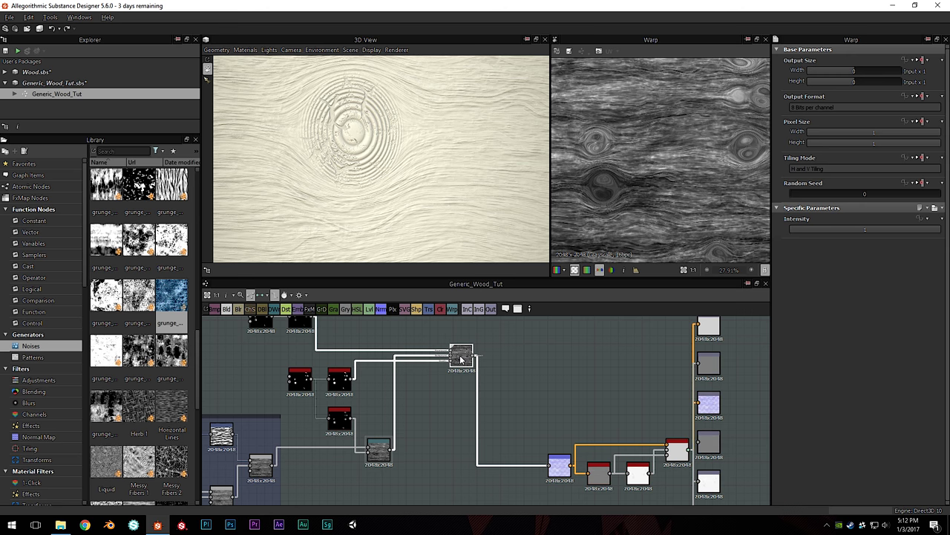
# Examine the grain flowing around the knots across the 3D surface, from afar and up close
pyautogui.scroll(-3, 356, 205)
pyautogui.moveTo(373, 137); pyautogui.dragTo(384, 176, button='middle')
pyautogui.scroll(-2, 375, 149)
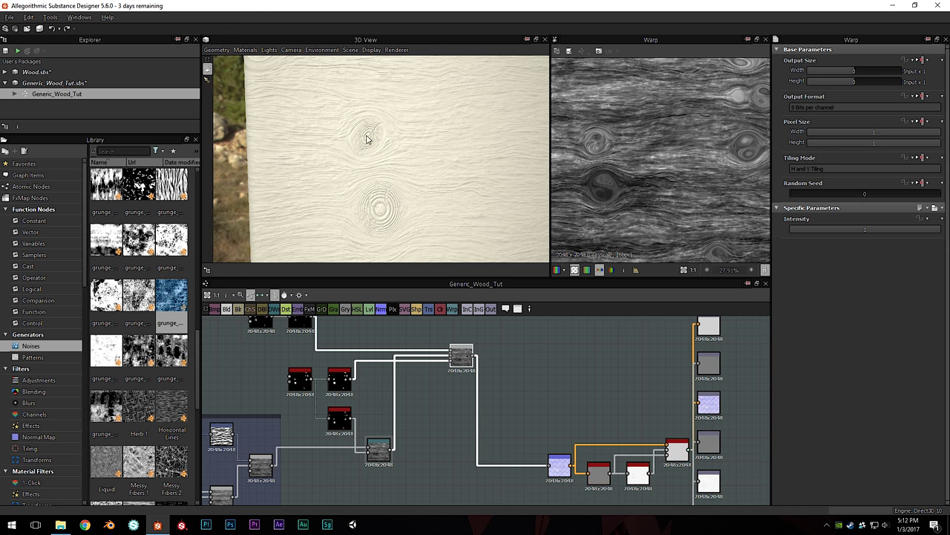
pyautogui.moveTo(367, 139); pyautogui.dragTo(316, 141)
pyautogui.moveTo(397, 179); pyautogui.dragTo(429, 192)
pyautogui.scroll(3, 420, 129)
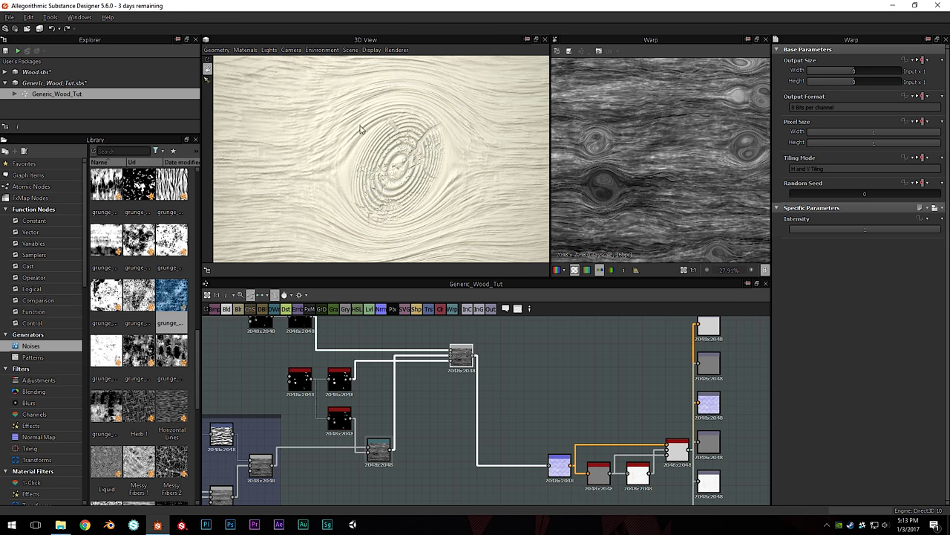
pyautogui.scroll(-2, 312, 207)
pyautogui.scroll(2, 357, 186)
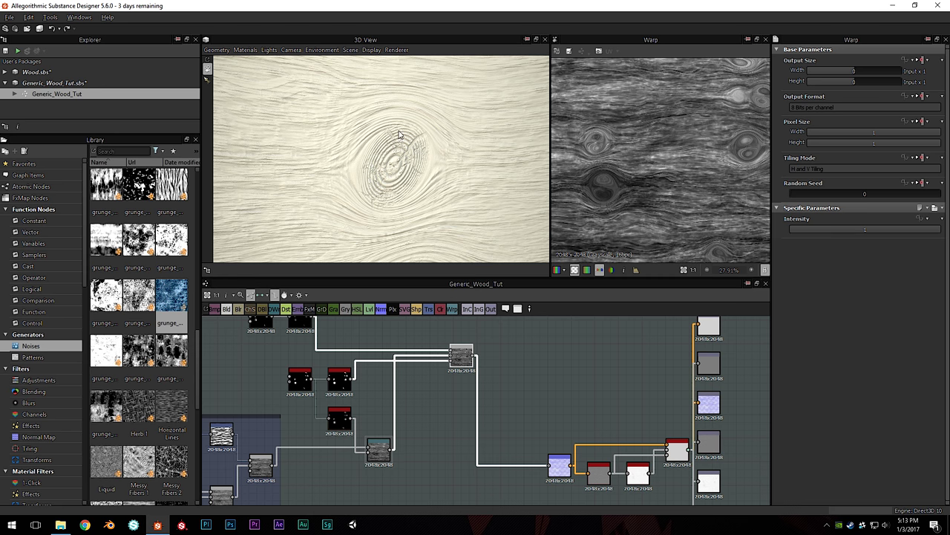
pyautogui.moveTo(392, 236); pyautogui.dragTo(386, 213, button='middle')
# Set the Warp's intensity to 0.5 and check the grain around several knots on the 3D surface
pyautogui.click(390, 444)
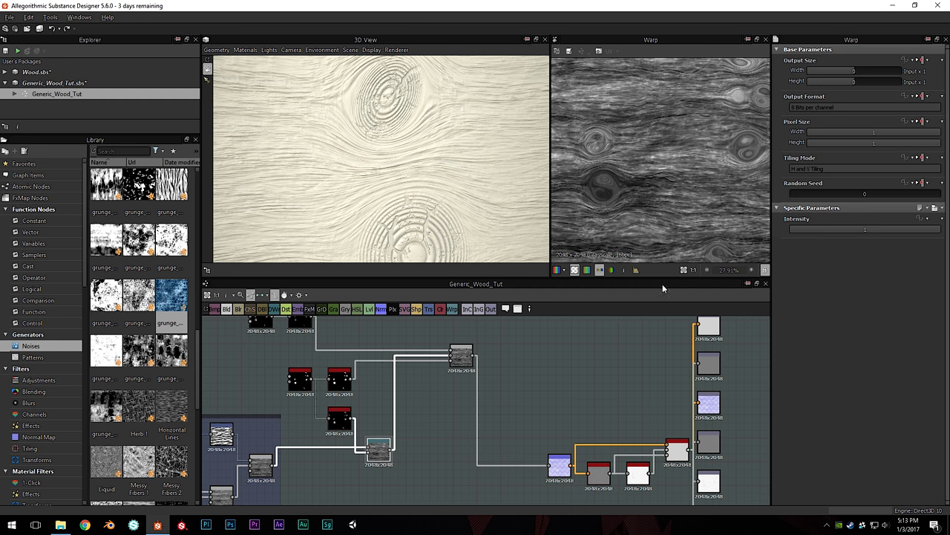
pyautogui.moveTo(853, 231); pyautogui.dragTo(850, 230)
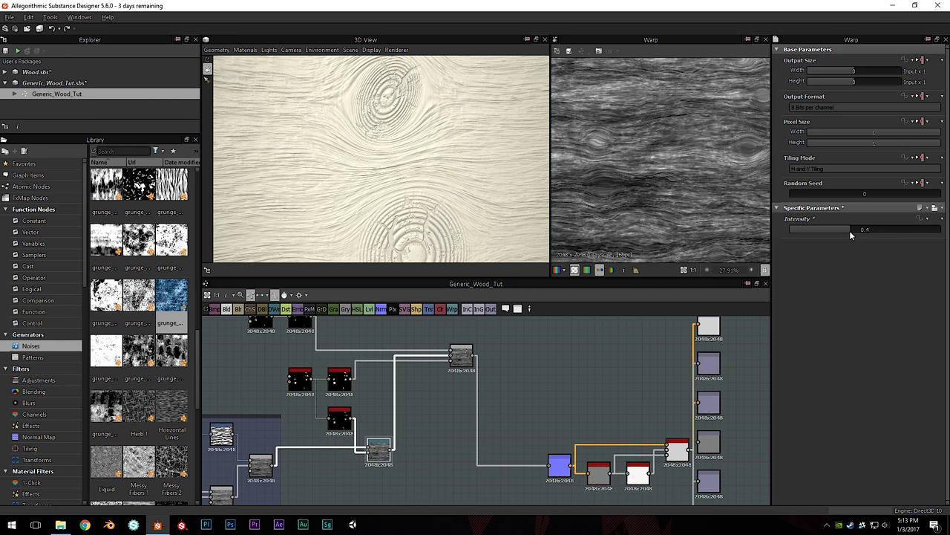
pyautogui.moveTo(850, 230); pyautogui.dragTo(866, 230)
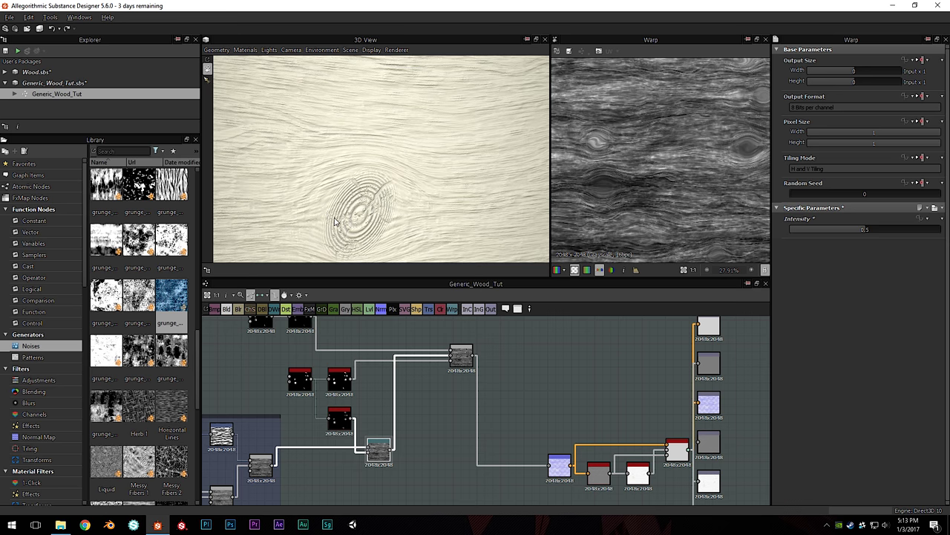
pyautogui.moveTo(386, 233); pyautogui.dragTo(279, 165)
pyautogui.moveTo(483, 167); pyautogui.dragTo(362, 224)
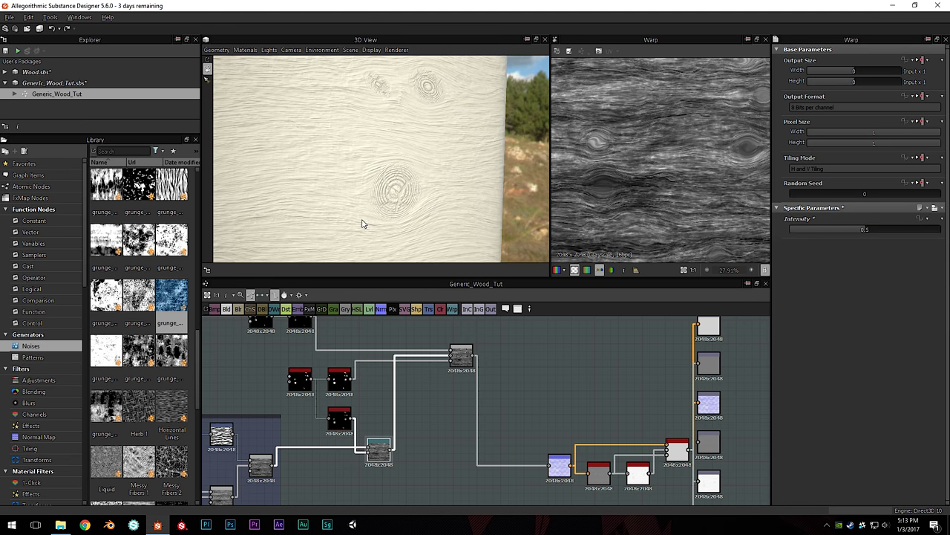
# Move the final Blend node closer to the Warp and knot mask nodes
pyautogui.moveTo(461, 361); pyautogui.dragTo(425, 360)
pyautogui.moveTo(386, 178)
pyautogui.mouseDown()
pyautogui.moveTo(352, 159)
pyautogui.moveTo(357, 201)
pyautogui.moveTo(373, 184)
pyautogui.moveTo(378, 197)
pyautogui.moveTo(363, 163)
pyautogui.moveTo(382, 185)
pyautogui.moveTo(396, 147)
pyautogui.moveTo(375, 161)
pyautogui.moveTo(375, 178)
pyautogui.mouseUp()
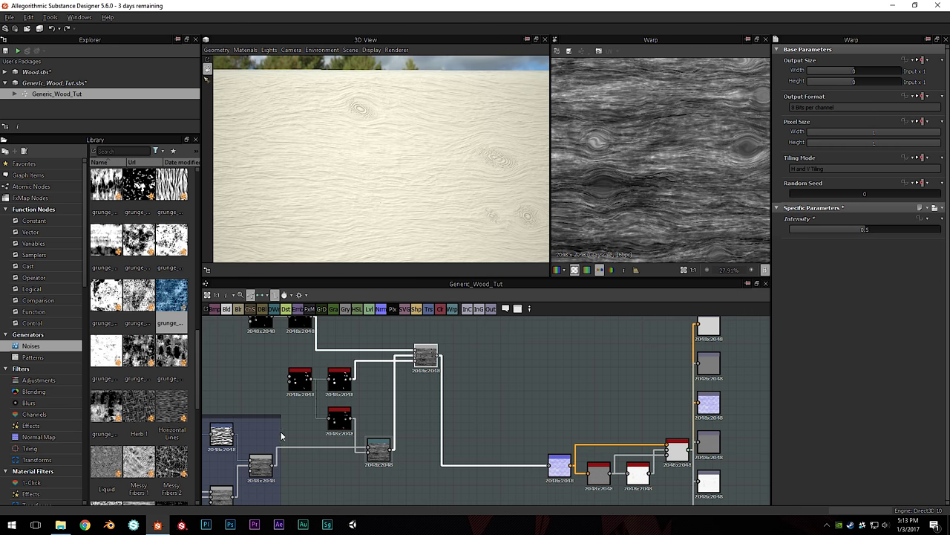
pyautogui.moveTo(328, 352); pyautogui.dragTo(375, 405, button='middle')
pyautogui.moveTo(318, 448); pyautogui.dragTo(347, 431, button='middle')
pyautogui.moveTo(391, 426)
pyautogui.mouseDown()
pyautogui.moveTo(273, 420)
pyautogui.moveTo(391, 430)
pyautogui.mouseUp()
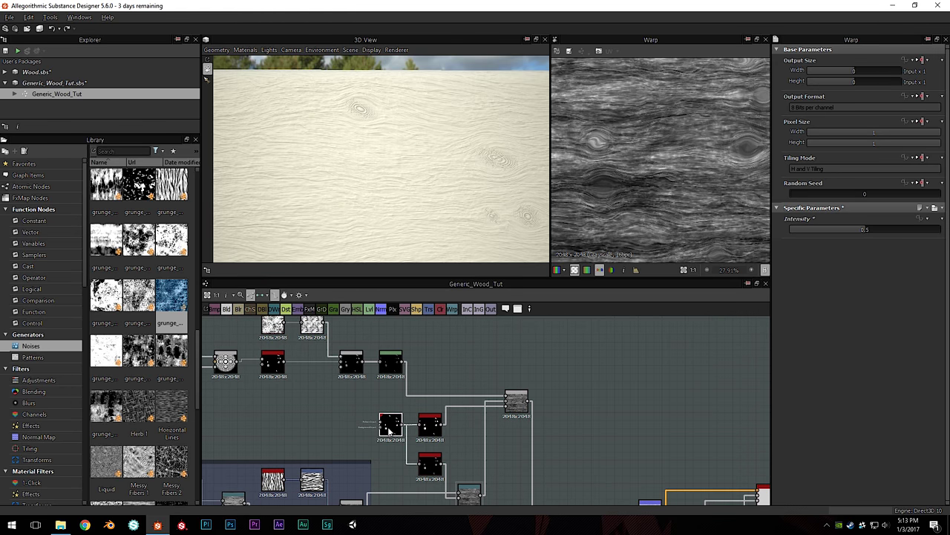
# Group the knot-building nodes above the Wood Grain Base, up to the Levels node, in a new frame
pyautogui.scroll(-1, 388, 431)
pyautogui.scroll(-2, 360, 396)
pyautogui.scroll(2, 278, 404)
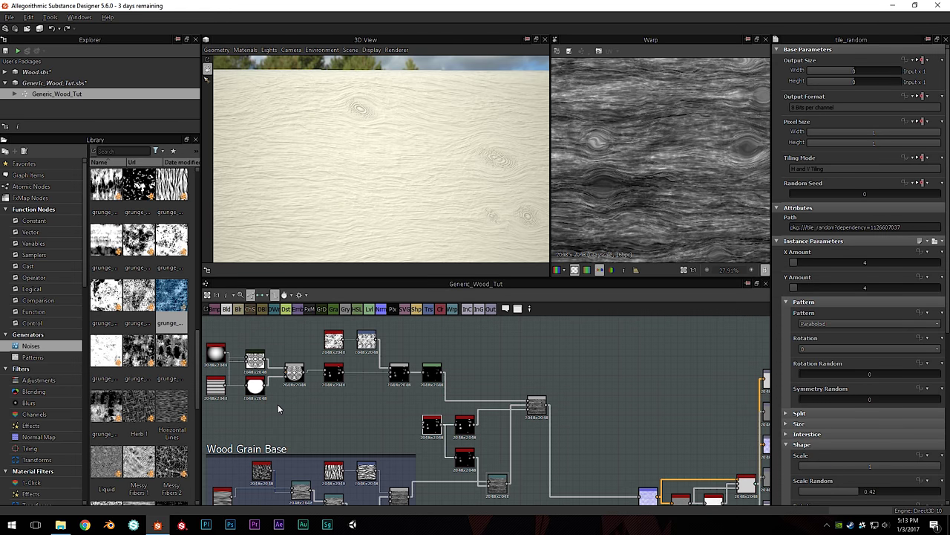
pyautogui.moveTo(278, 404); pyautogui.dragTo(342, 425, button='middle')
pyautogui.moveTo(250, 340); pyautogui.dragTo(498, 355)
pyautogui.click(516, 311)
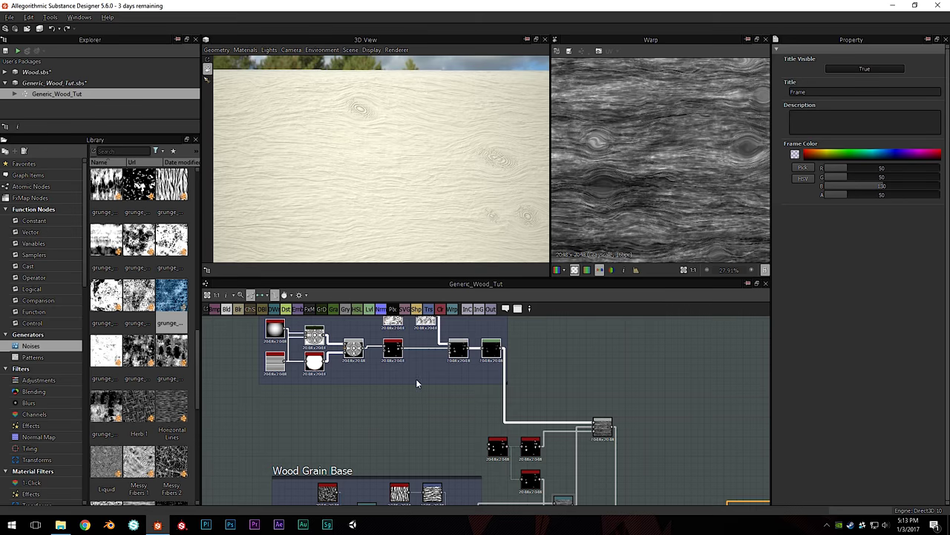
# Title the new frame around the knot-building nodes Knots
pyautogui.moveTo(350, 345); pyautogui.dragTo(358, 380, button='middle')
pyautogui.click(291, 331)
pyautogui.doubleClick(821, 89)
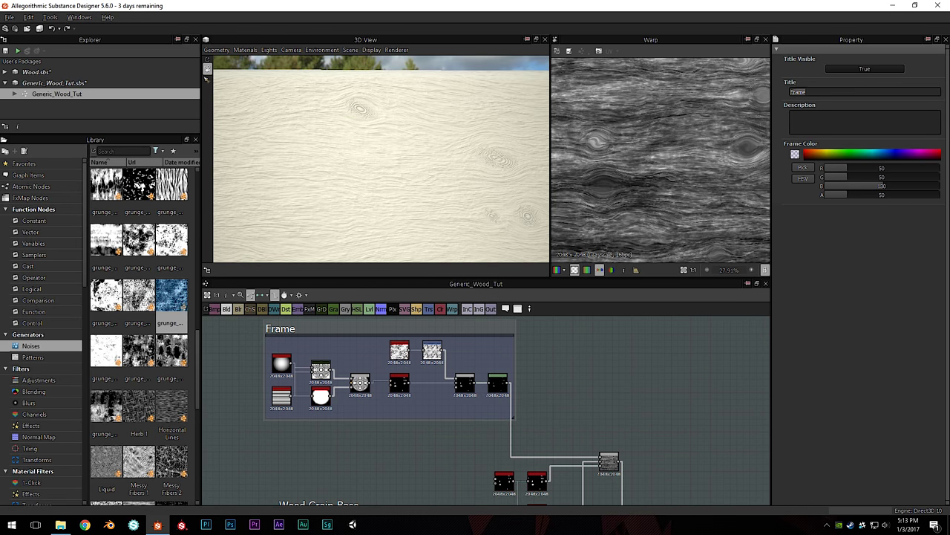
pyautogui.write('Knots')
pyautogui.press('Return')
# Group the knot mask nodes, the Warp and the final Blend in a frame titled Wood Grain Knots Warp
pyautogui.moveTo(445, 420); pyautogui.dragTo(422, 375, button='middle')
pyautogui.moveTo(479, 426); pyautogui.dragTo(386, 341, button='middle')
pyautogui.moveTo(509, 418); pyautogui.dragTo(481, 441, button='middle')
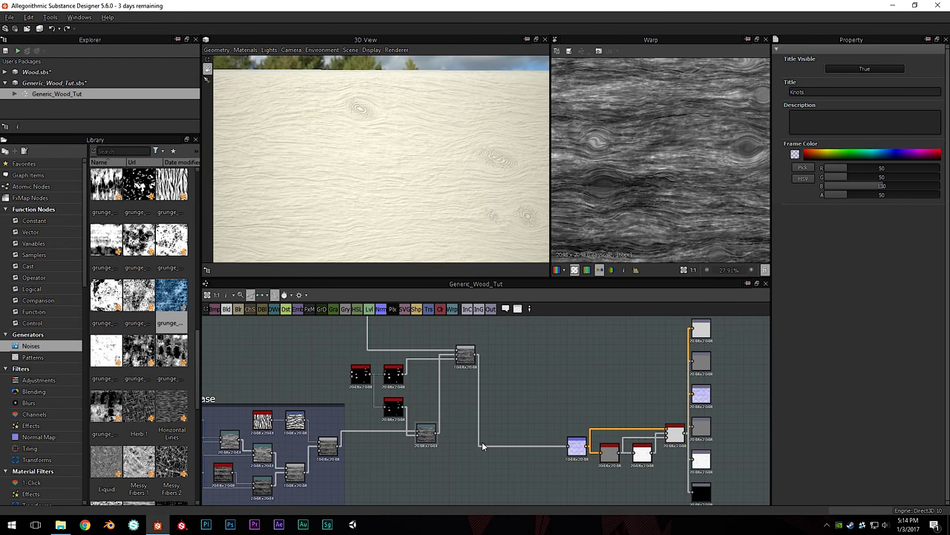
pyautogui.moveTo(508, 493); pyautogui.dragTo(359, 340)
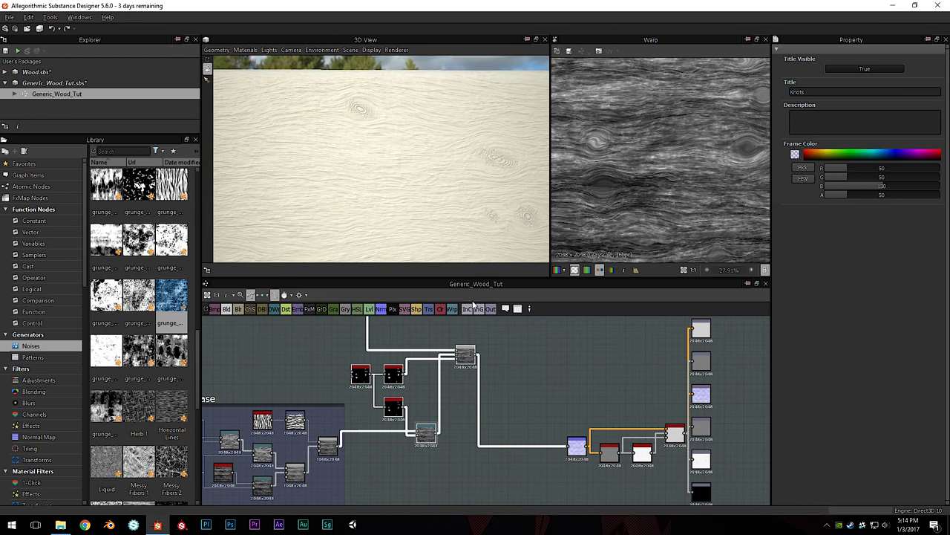
pyautogui.click(517, 309)
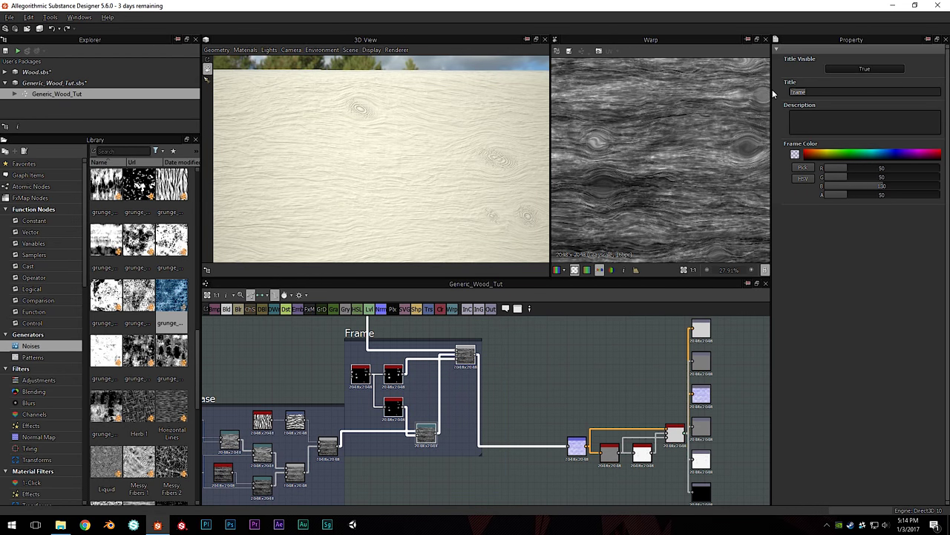
pyautogui.write('Wood Grin')
pyautogui.press('BackSpace')
pyautogui.press('BackSpace')
pyautogui.write('ain Knots Warp')
pyautogui.press('Return')
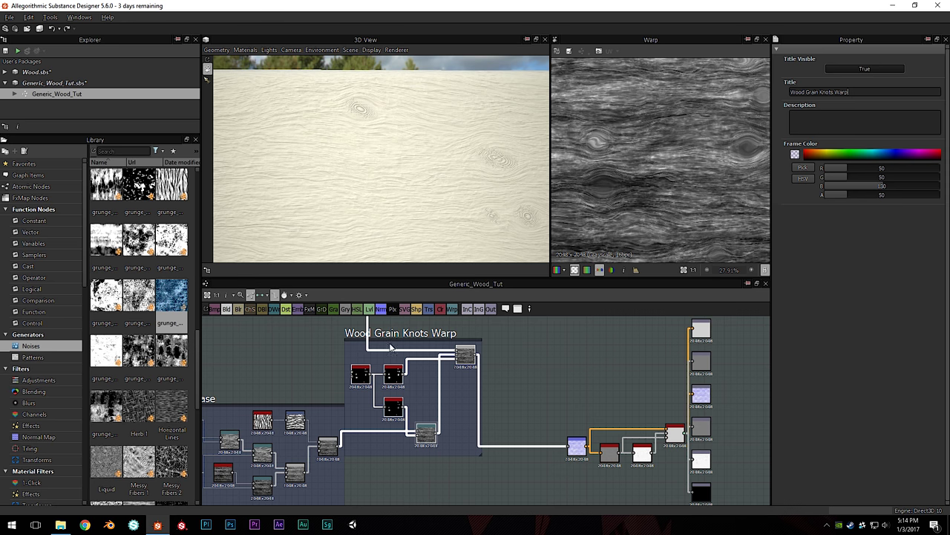
# Move the Wood Grain Knots Warp frame away from Wood Grain Base, and align the Normal-to-output nodes with the final Blend
pyautogui.click(395, 340)
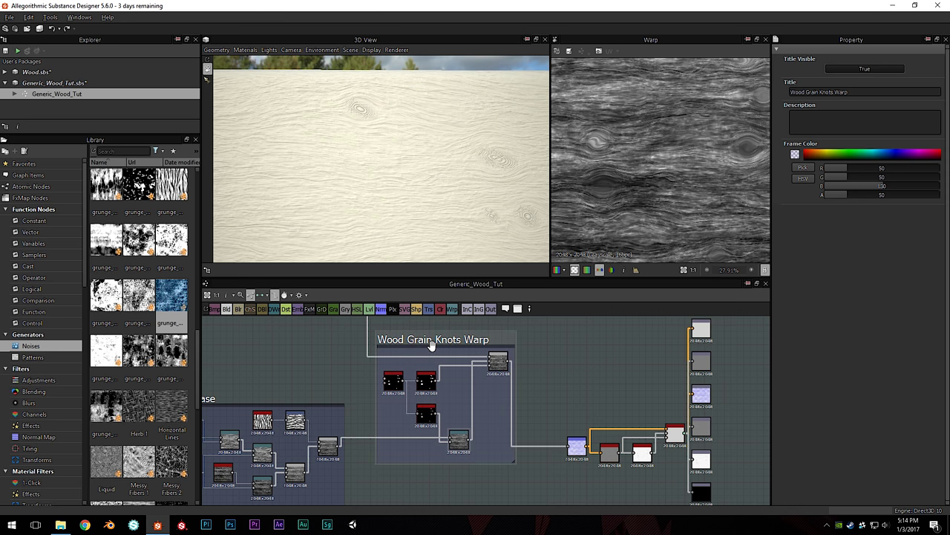
pyautogui.scroll(-3, 431, 345)
pyautogui.moveTo(654, 472); pyautogui.dragTo(558, 327)
pyautogui.moveTo(554, 414); pyautogui.dragTo(587, 377)
pyautogui.scroll(2, 564, 382)
pyautogui.moveTo(545, 382); pyautogui.dragTo(575, 406, button='middle')
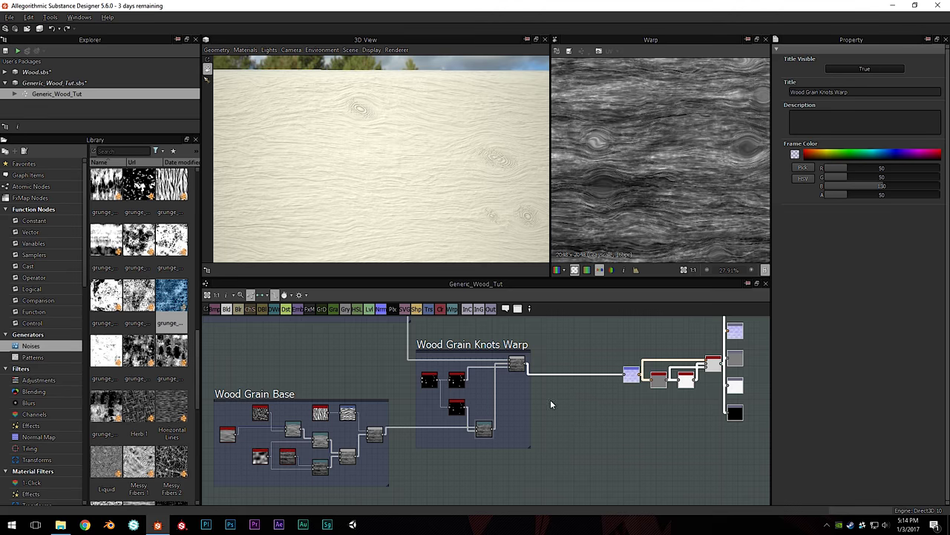
# Review the Knots, Wood Grain Base and Wood Grain Knots Warp frames along with the grain and knots on the 3D surface
pyautogui.moveTo(513, 387); pyautogui.dragTo(526, 415, button='middle')
pyautogui.moveTo(363, 400); pyautogui.dragTo(383, 408, button='middle')
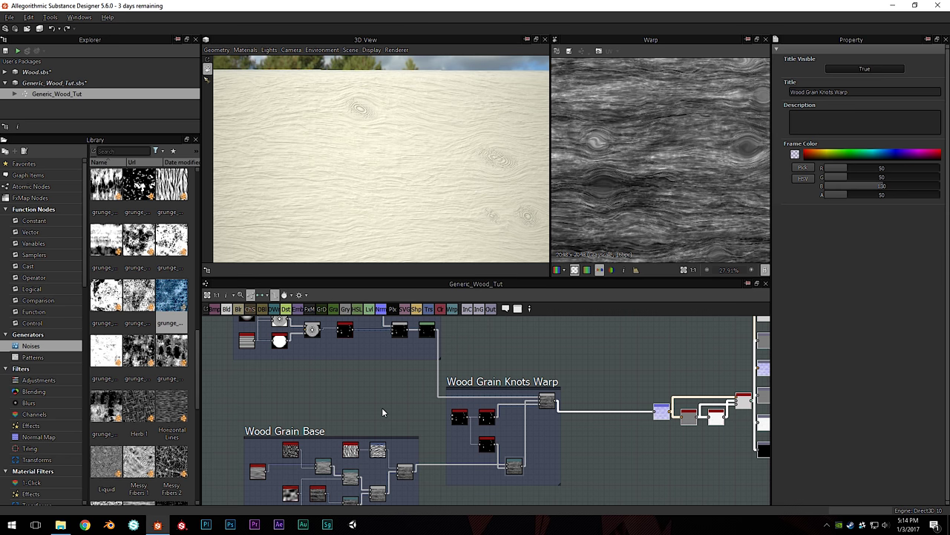
pyautogui.moveTo(354, 397); pyautogui.dragTo(379, 442, button='middle')
pyautogui.scroll(2, 378, 442)
pyautogui.moveTo(310, 407); pyautogui.dragTo(327, 443, button='middle')
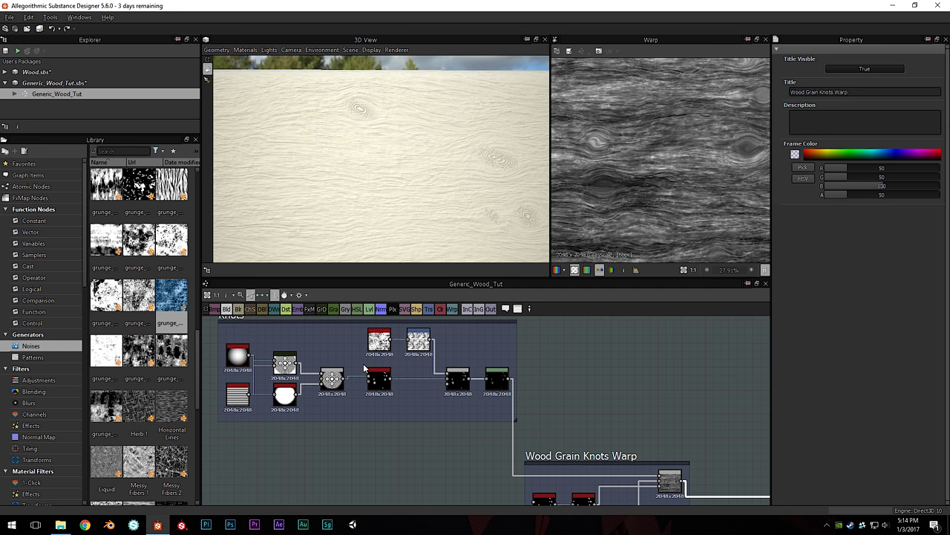
pyautogui.moveTo(357, 355); pyautogui.dragTo(348, 385, button='middle')
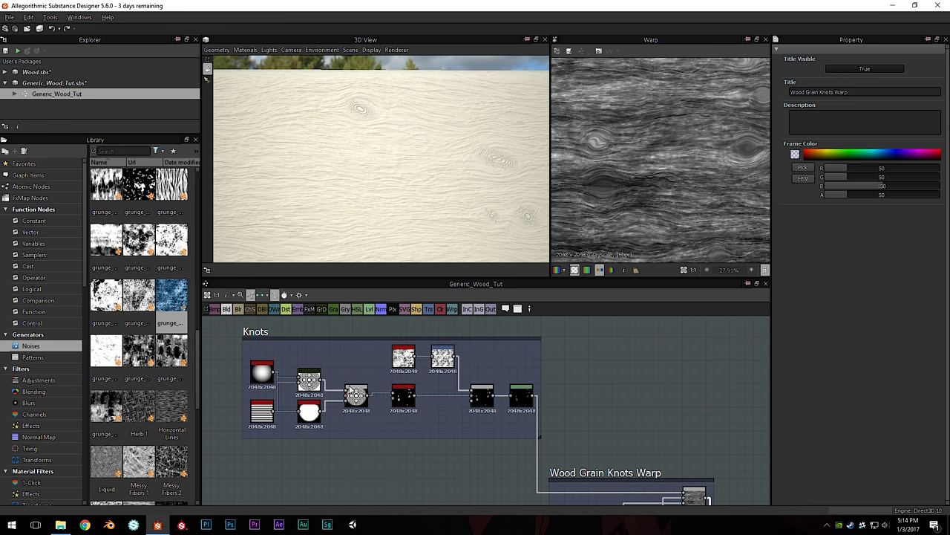
pyautogui.moveTo(405, 453); pyautogui.dragTo(391, 441, button='middle')
pyautogui.scroll(-2, 388, 441)
pyautogui.moveTo(477, 458); pyautogui.dragTo(363, 376, button='middle')
pyautogui.scroll(-1, 643, 172)
pyautogui.scroll(3, 458, 163)
pyautogui.moveTo(348, 166); pyautogui.dragTo(322, 173)
pyautogui.moveTo(397, 177); pyautogui.dragTo(268, 150)
pyautogui.moveTo(383, 210); pyautogui.dragTo(436, 177)
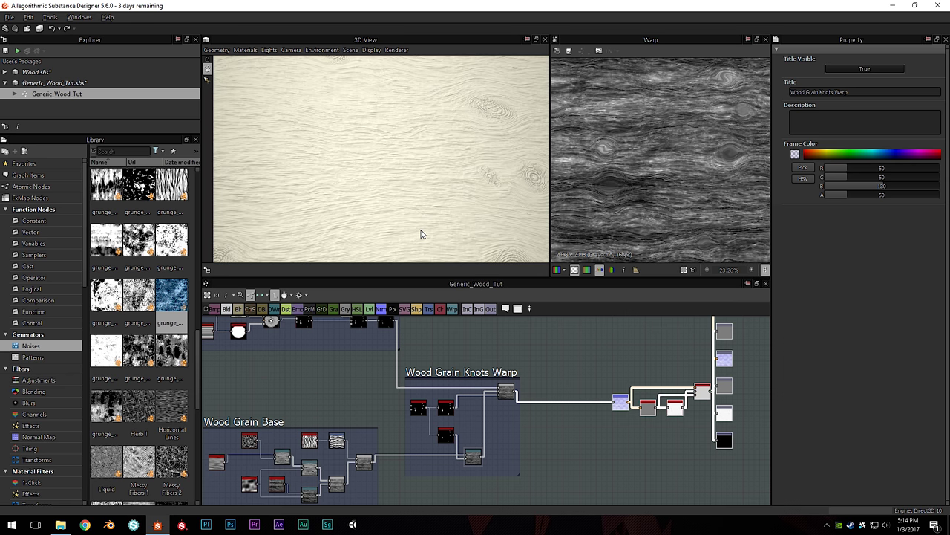
pyautogui.scroll(-5, 492, 428)
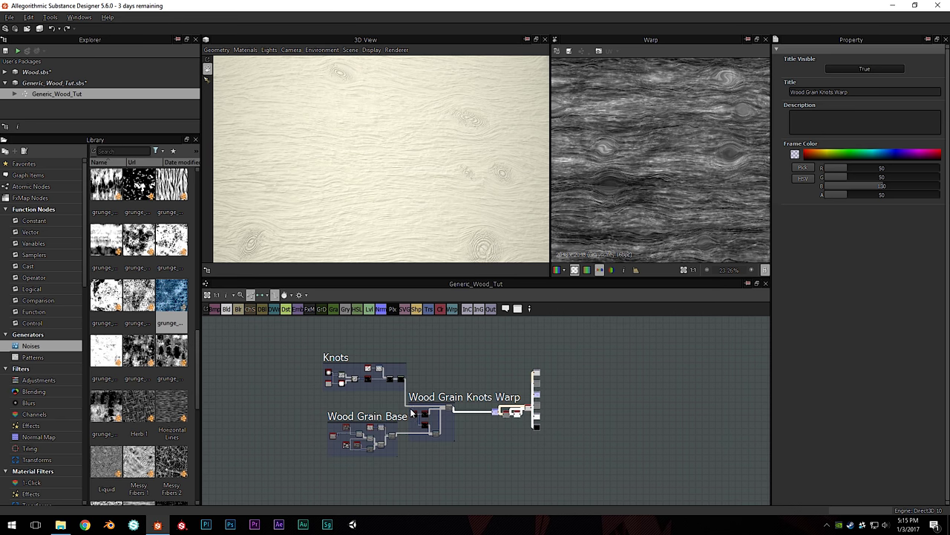
pyautogui.scroll(5, 416, 412)
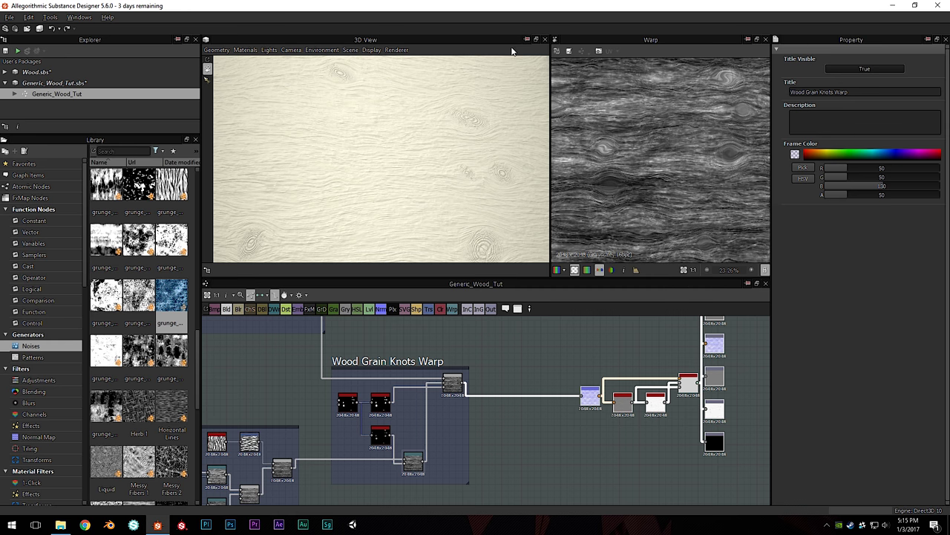
# Add the image file vines-1756091_1920.jpg as a linked Bitmap node above the graph, and inspect its wood planks in the 2D view
pyautogui.moveTo(498, 353); pyautogui.dragTo(439, 346, button='middle')
pyautogui.scroll(1, 479, 349)
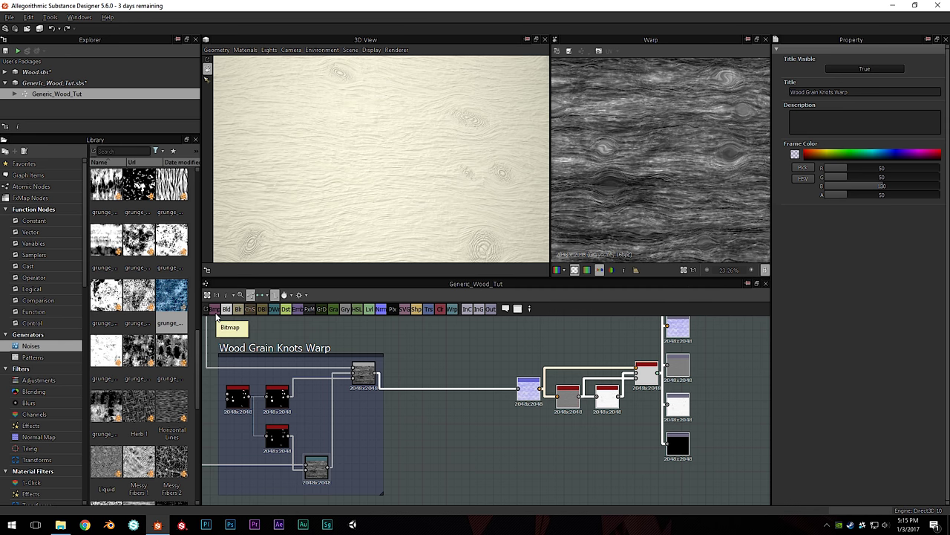
pyautogui.moveTo(216, 311); pyautogui.dragTo(434, 342)
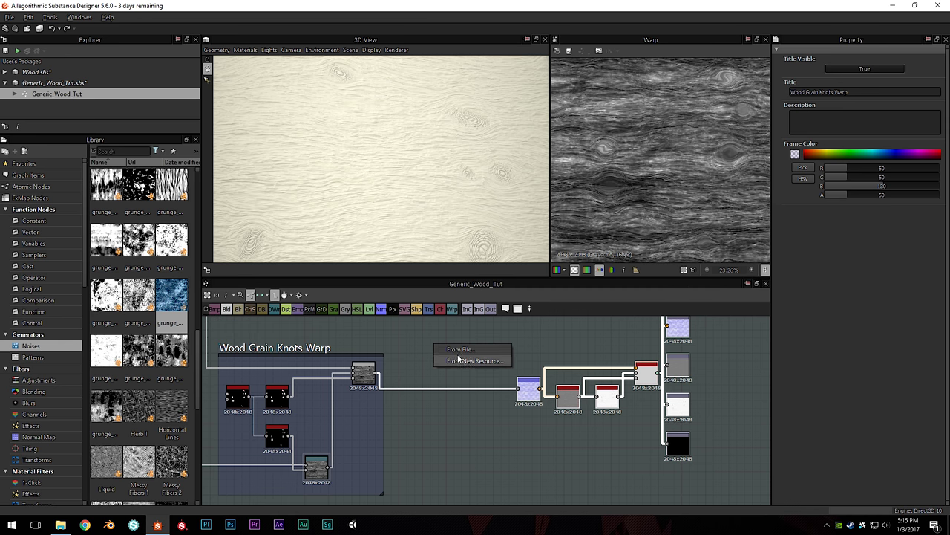
pyautogui.click(459, 349)
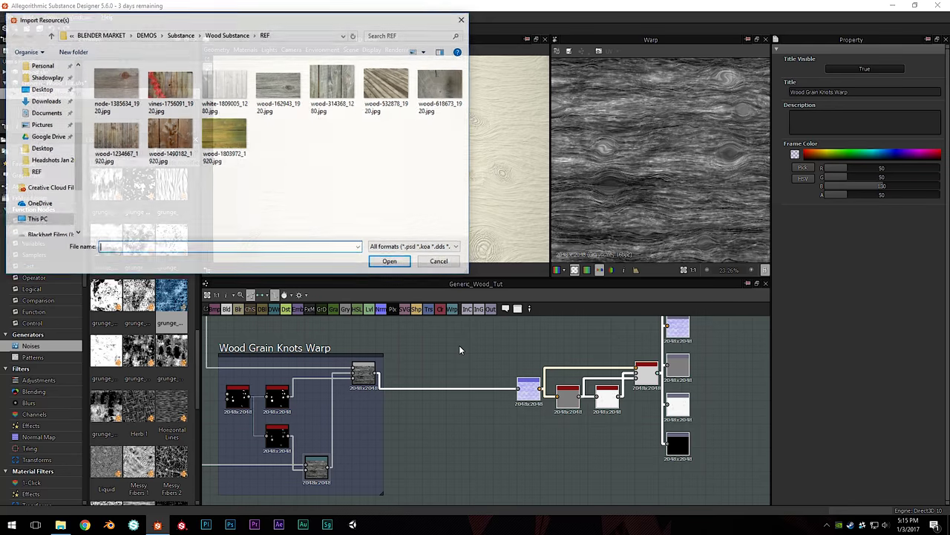
pyautogui.doubleClick(165, 83)
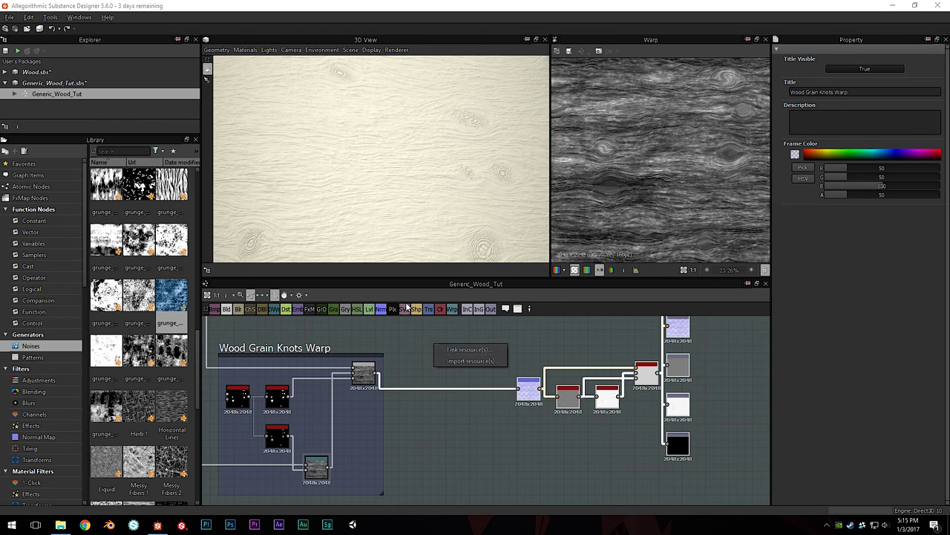
pyautogui.click(470, 349)
pyautogui.moveTo(414, 395); pyautogui.dragTo(500, 332)
pyautogui.scroll(-2, 693, 196)
pyautogui.scroll(2, 692, 199)
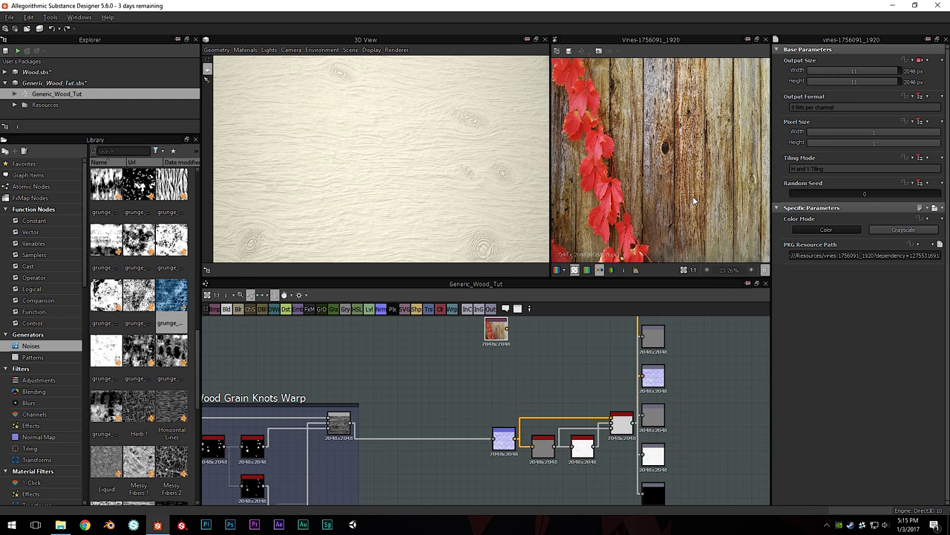
pyautogui.scroll(3, 651, 169)
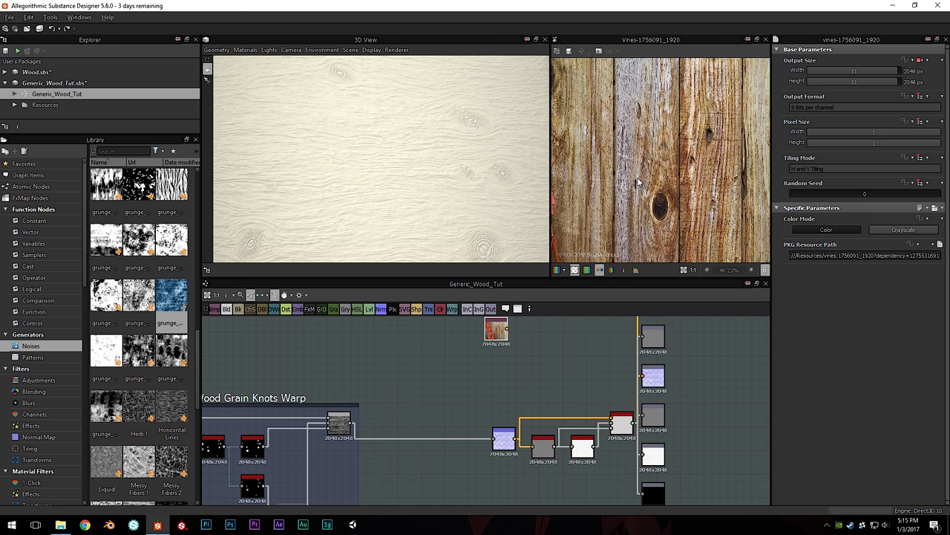
pyautogui.scroll(2, 637, 181)
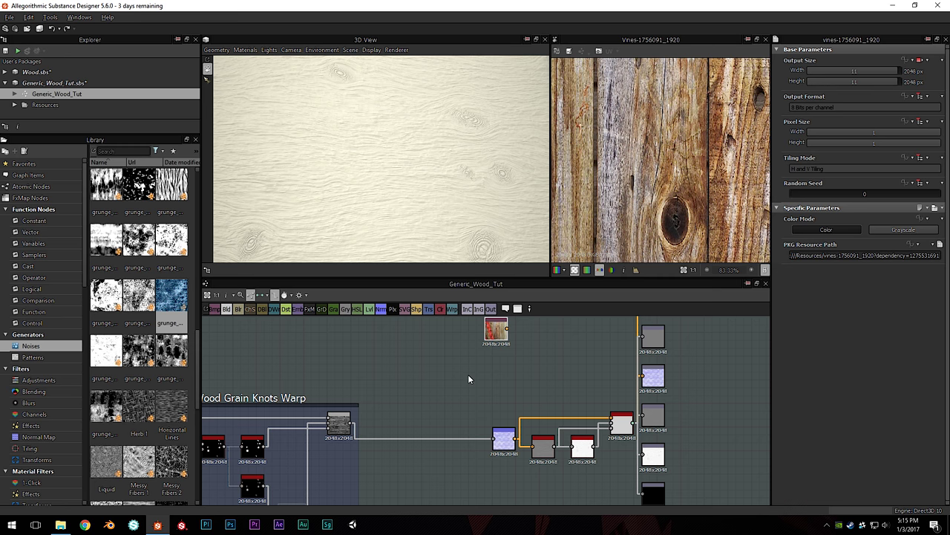
# Add a Gradient Map node to the graph
pyautogui.moveTo(470, 386); pyautogui.dragTo(488, 390, button='middle')
pyautogui.scroll(3, 472, 393)
pyautogui.press('space')
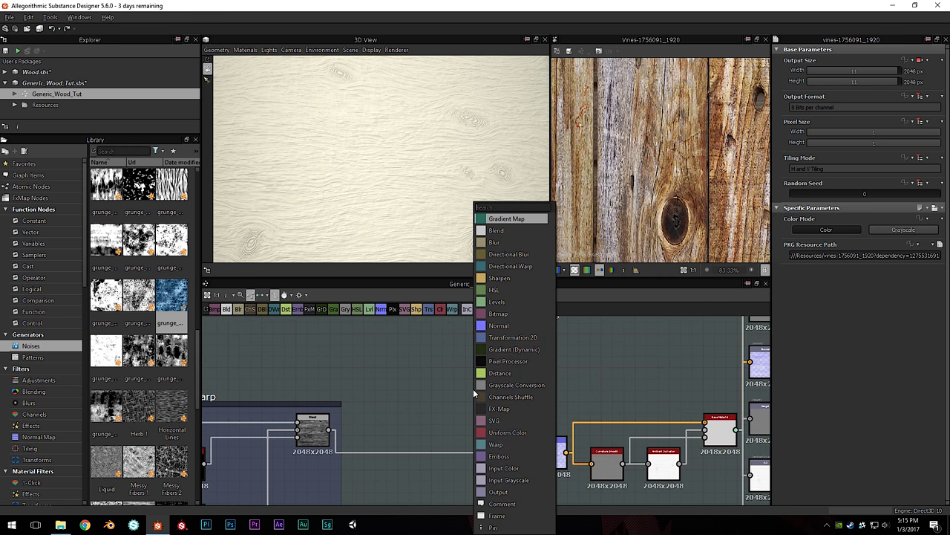
pyautogui.write('blur')
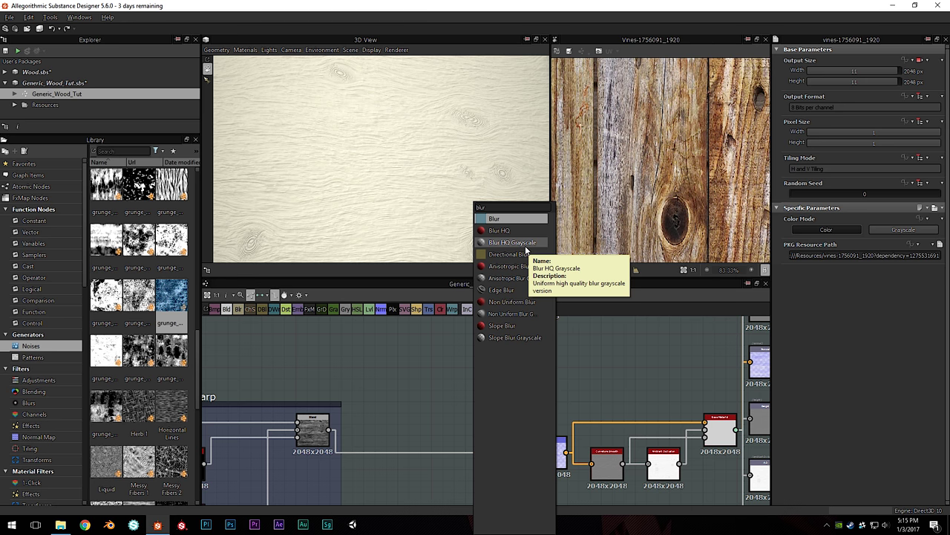
pyautogui.write('grad')
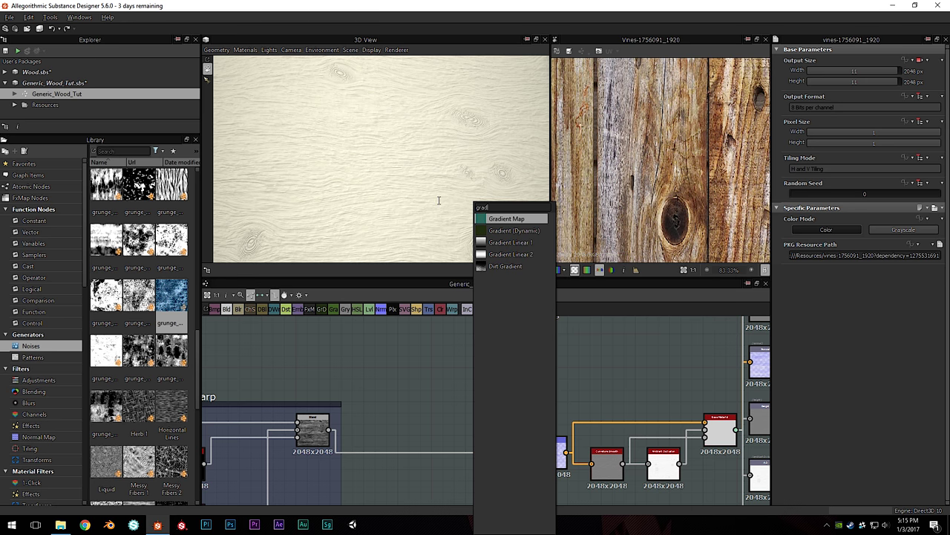
pyautogui.press('Return')
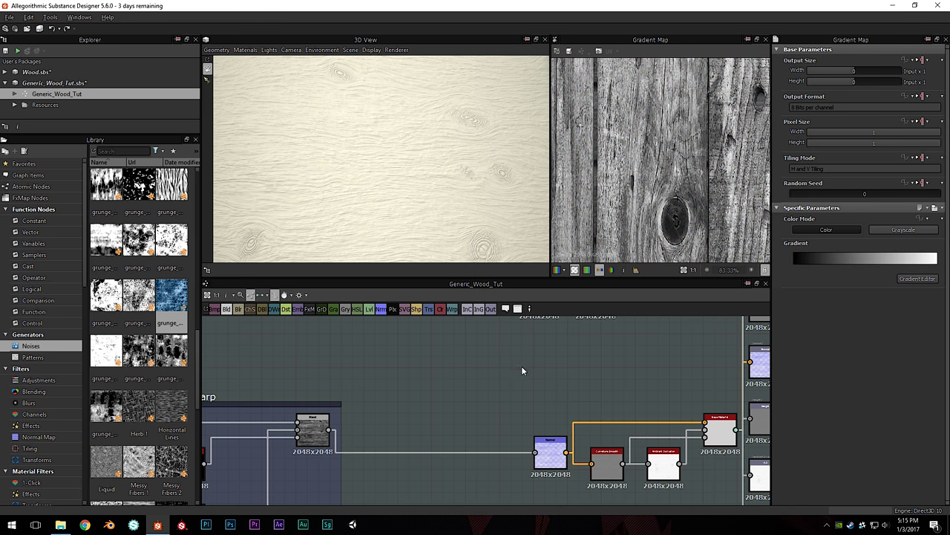
# Disconnect the Gradient Map from the Bitmap and place it between the Bitmap and the Normal node
pyautogui.scroll(-3, 502, 380)
pyautogui.moveTo(544, 350); pyautogui.dragTo(516, 366, button='middle')
pyautogui.scroll(2, 517, 364)
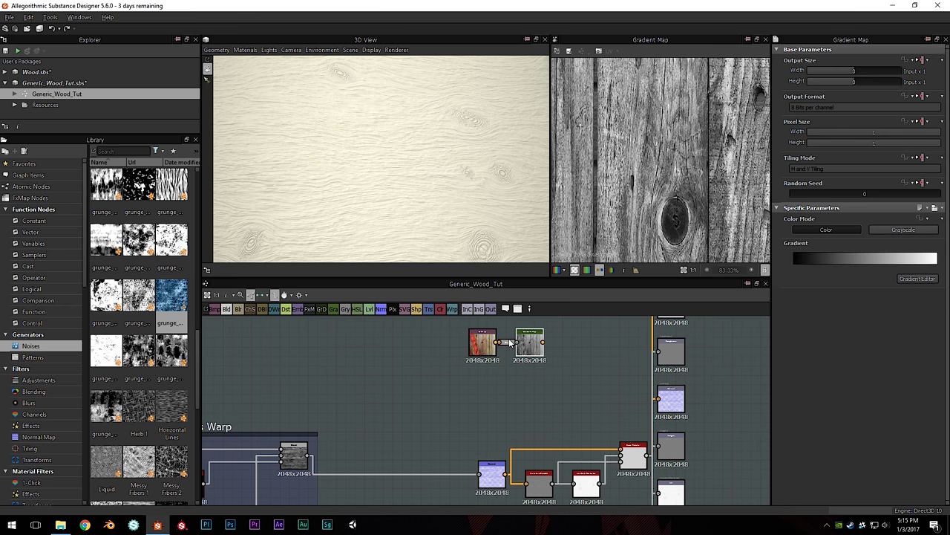
pyautogui.click(509, 343)
pyautogui.press('Delete')
pyautogui.scroll(2, 510, 341)
pyautogui.moveTo(522, 346); pyautogui.dragTo(447, 429)
pyautogui.moveTo(476, 399); pyautogui.dragTo(466, 381, button='middle')
pyautogui.click(469, 331)
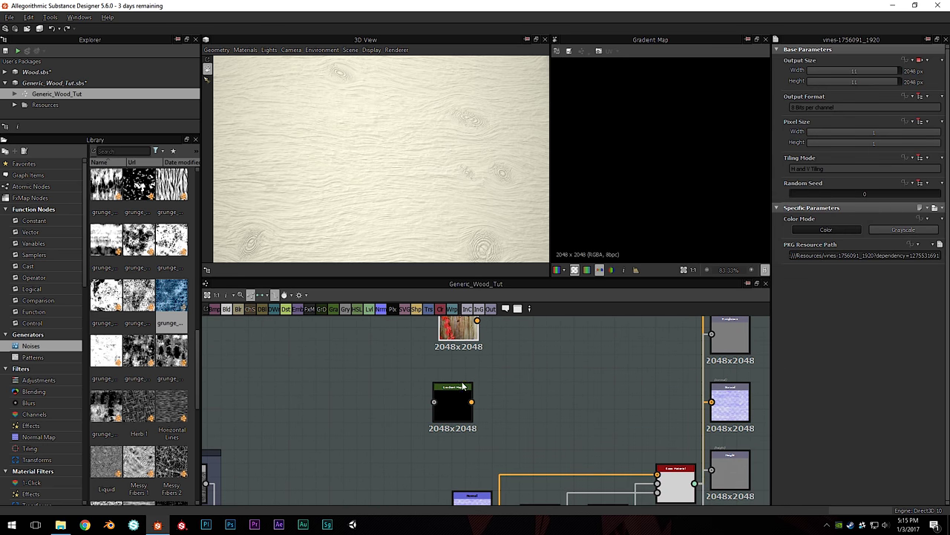
pyautogui.moveTo(450, 416); pyautogui.dragTo(465, 385, button='middle')
pyautogui.moveTo(465, 388); pyautogui.dragTo(487, 374)
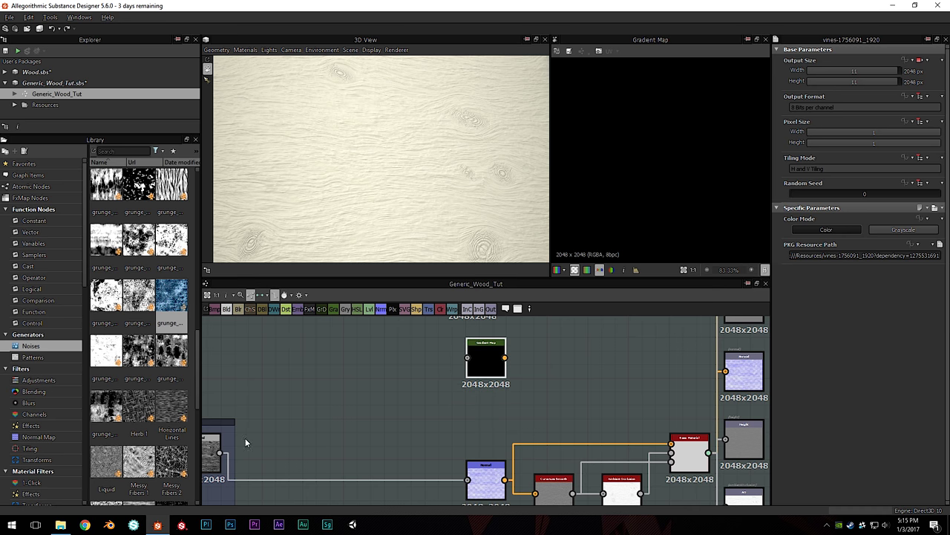
# Connect the final Blend's output to the Gradient Map and view the whole result in the 2D view
pyautogui.moveTo(222, 453); pyautogui.dragTo(467, 358)
pyautogui.click(486, 361)
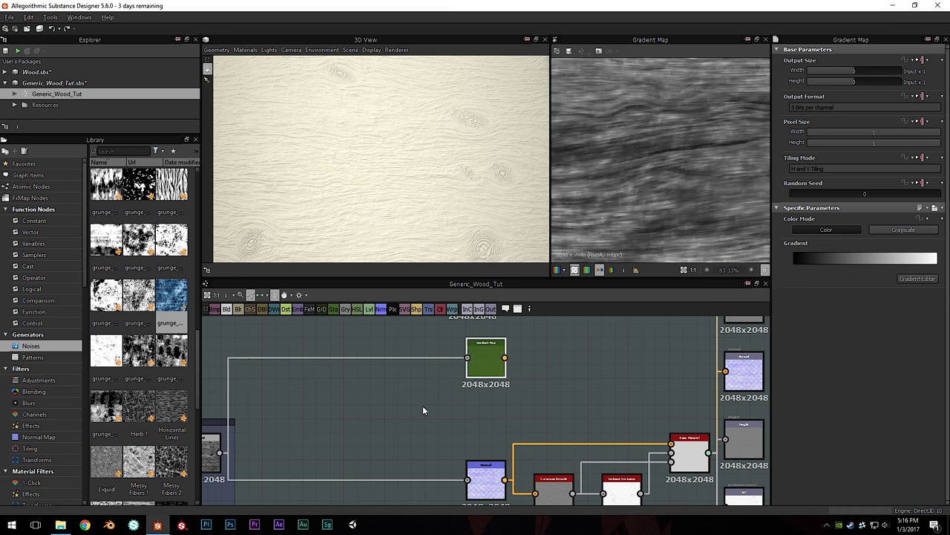
pyautogui.moveTo(424, 409); pyautogui.dragTo(439, 418, button='middle')
pyautogui.scroll(-3, 638, 205)
pyautogui.scroll(2, 639, 205)
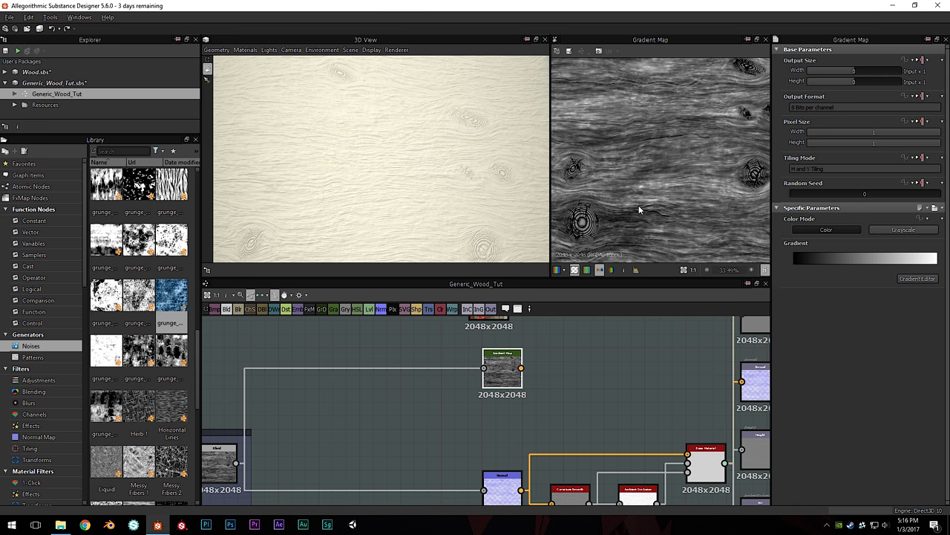
# Set the Base Material's user-defined Base Color map to True and connect the Gradient Map to its base color input
pyautogui.moveTo(671, 380); pyautogui.dragTo(647, 371, button='middle')
pyautogui.click(681, 448)
pyautogui.click(847, 321)
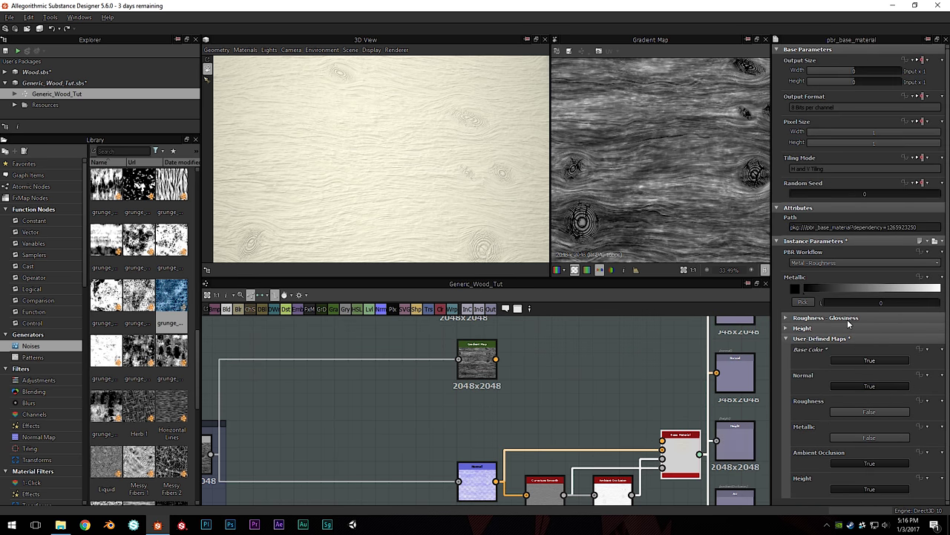
pyautogui.moveTo(496, 359); pyautogui.dragTo(662, 440)
# Show the wood photo in the 2D view and pick the Gradient Map's colors by sampling a stroke across its planks
pyautogui.click(477, 355)
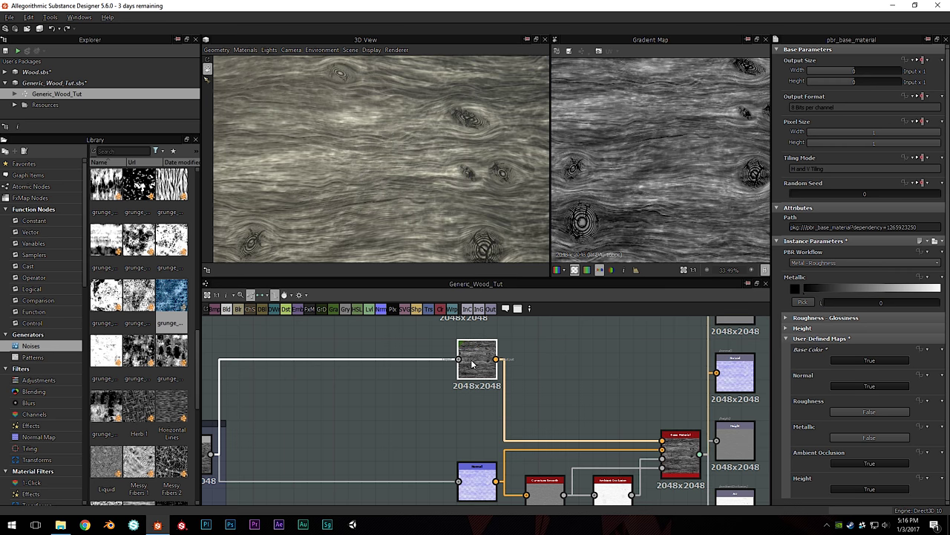
pyautogui.scroll(-3, 522, 377)
pyautogui.moveTo(522, 377); pyautogui.dragTo(522, 416, button='middle')
pyautogui.doubleClick(486, 373)
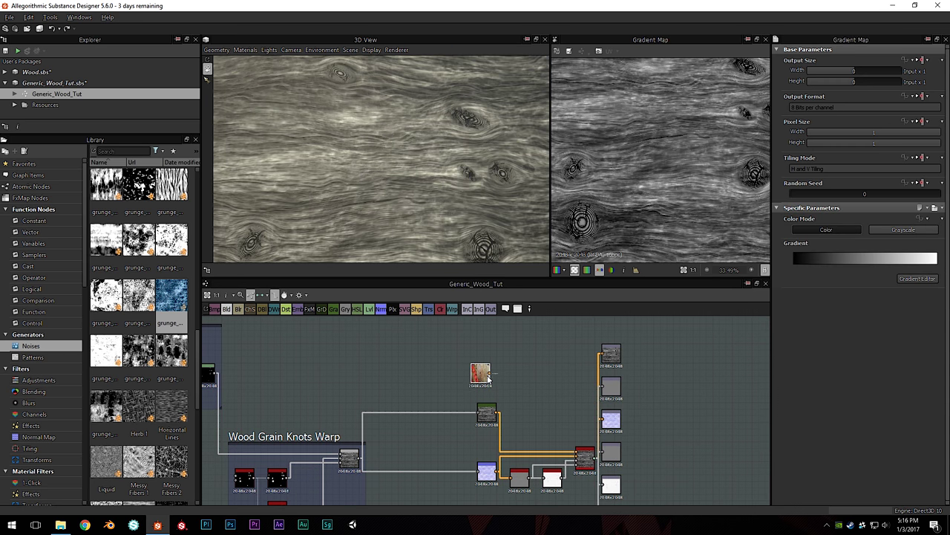
pyautogui.scroll(2, 678, 169)
pyautogui.click(486, 413)
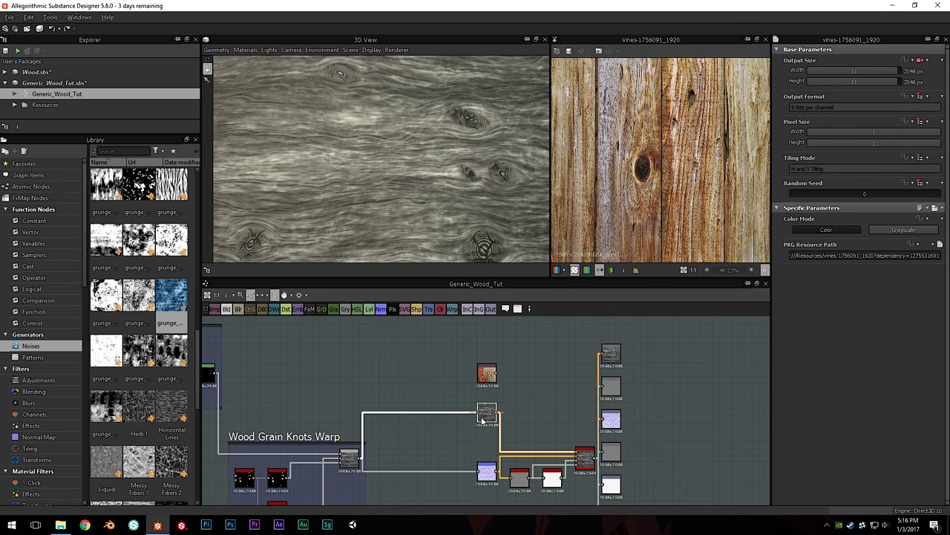
pyautogui.click(917, 279)
pyautogui.click(473, 356)
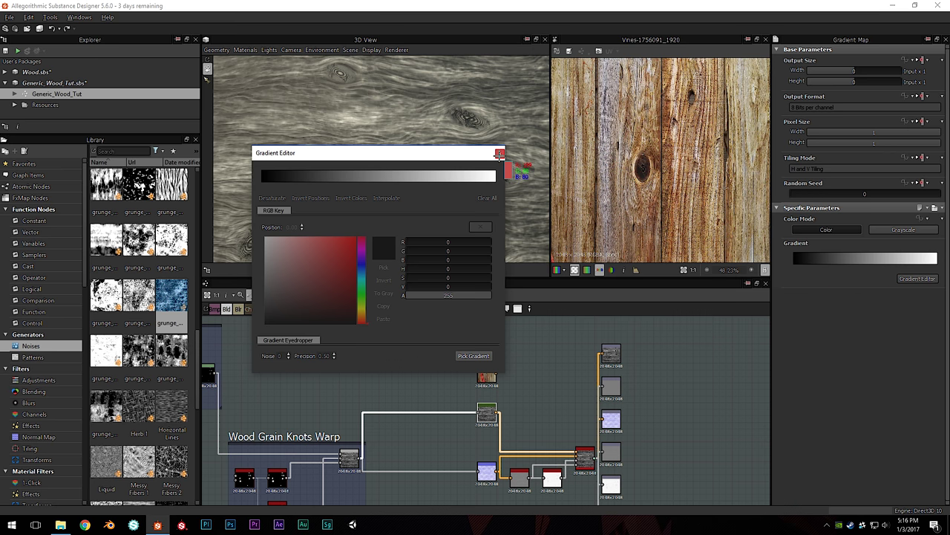
pyautogui.moveTo(609, 190); pyautogui.dragTo(624, 215)
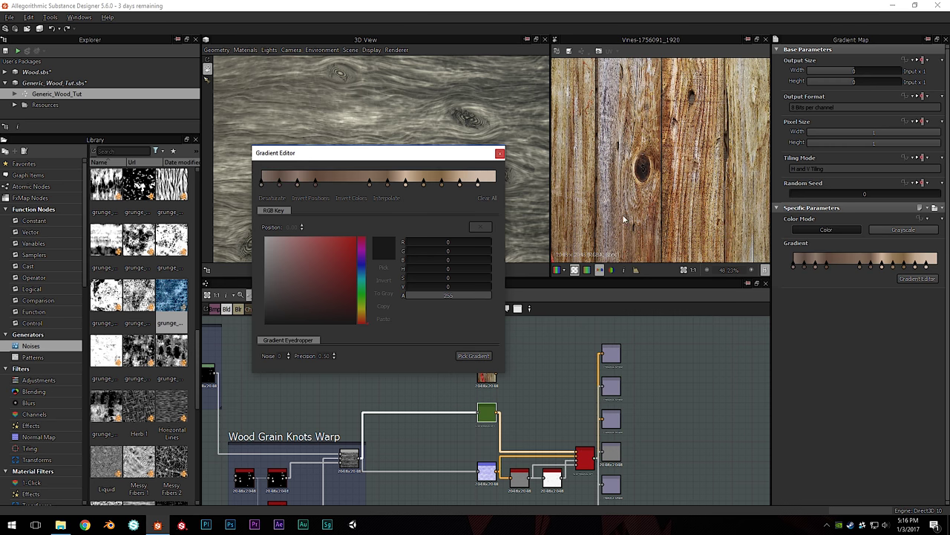
# Resample the Gradient Map's colors with a diagonal stroke from just above the photo's large knot up its plank
pyautogui.click(501, 153)
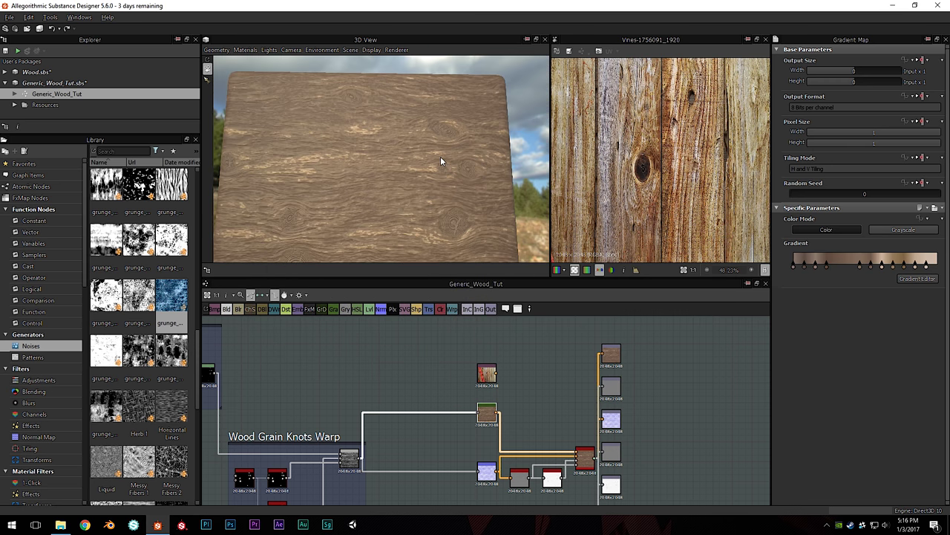
pyautogui.scroll(2, 441, 158)
pyautogui.scroll(6, 660, 171)
pyautogui.scroll(-4, 661, 171)
pyautogui.moveTo(660, 171); pyautogui.dragTo(664, 208, button='middle')
pyautogui.scroll(2, 594, 207)
pyautogui.scroll(1, 665, 208)
pyautogui.click(918, 279)
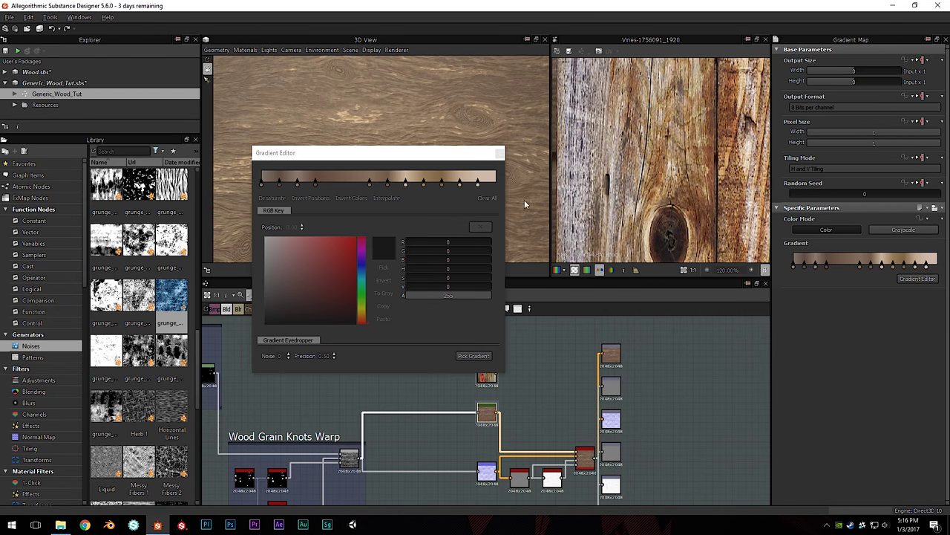
pyautogui.click(473, 356)
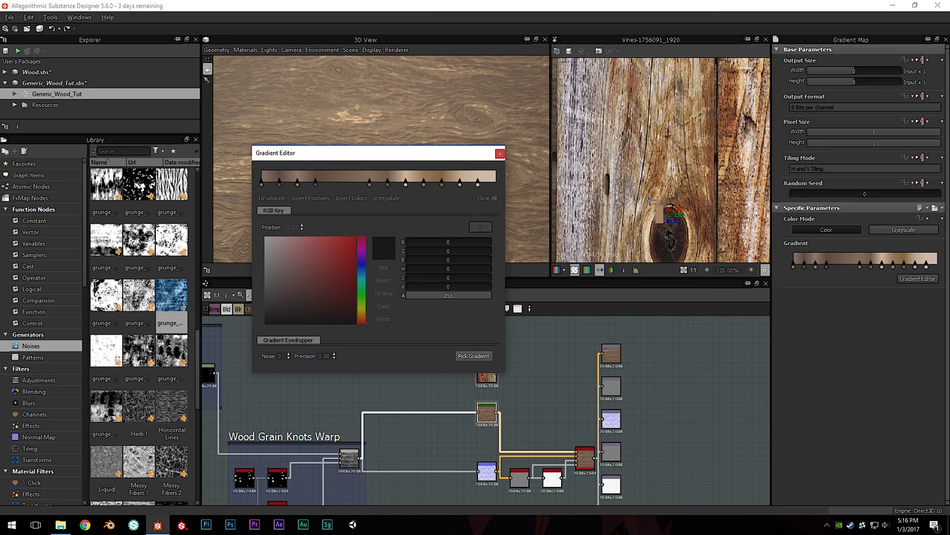
pyautogui.moveTo(655, 199); pyautogui.dragTo(623, 118)
pyautogui.click(500, 152)
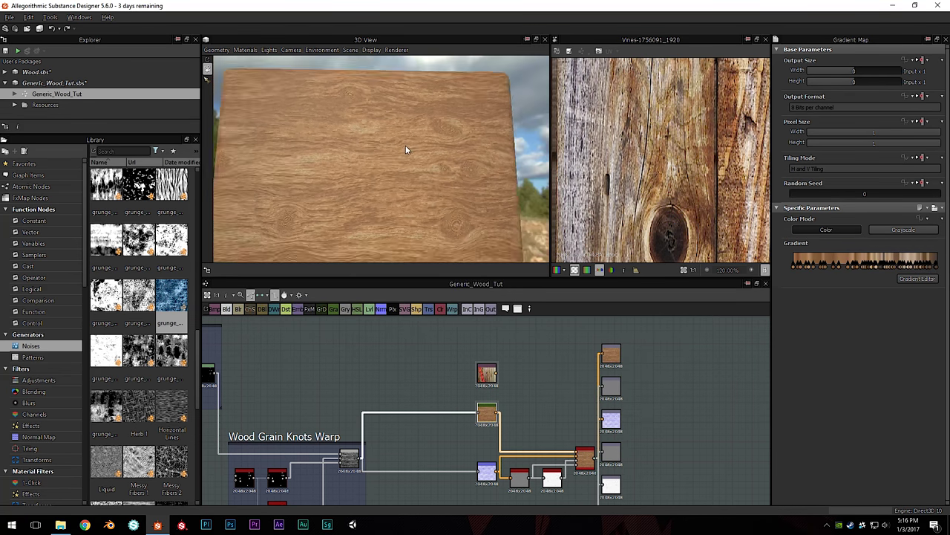
# Inspect the recolored wood in 3D and resample the gradient with two different strokes above the photo's knot
pyautogui.moveTo(392, 154); pyautogui.dragTo(449, 123)
pyautogui.scroll(3, 365, 170)
pyautogui.scroll(-5, 444, 175)
pyautogui.scroll(2, 449, 123)
pyautogui.click(916, 278)
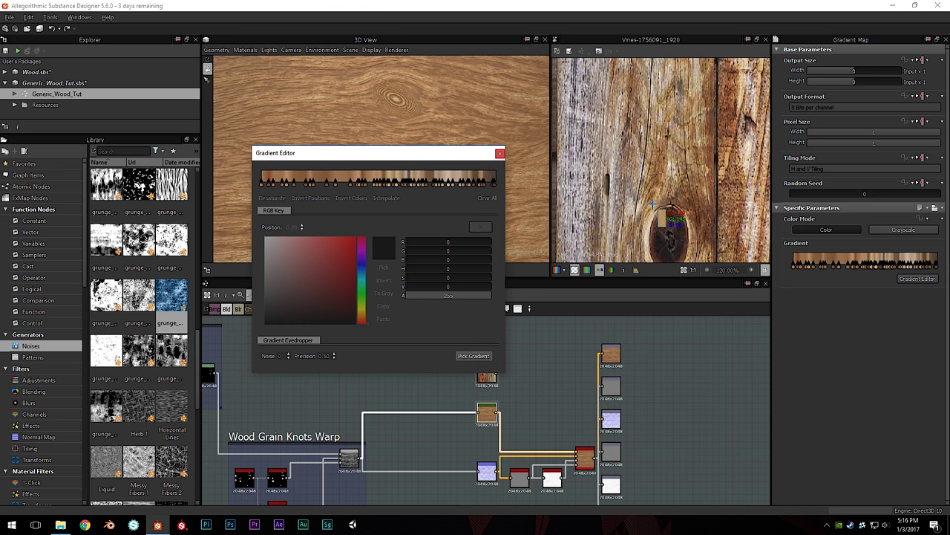
pyautogui.moveTo(652, 200); pyautogui.dragTo(607, 170)
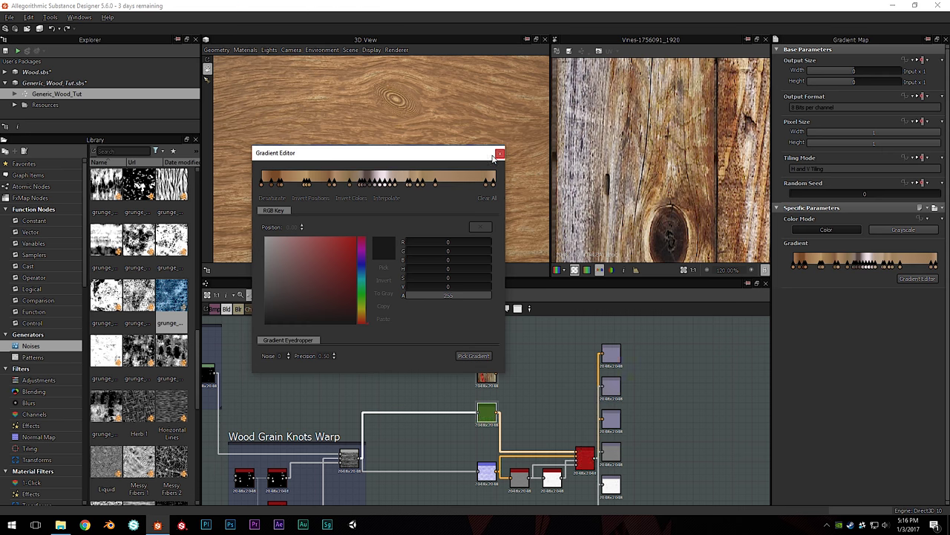
pyautogui.click(475, 356)
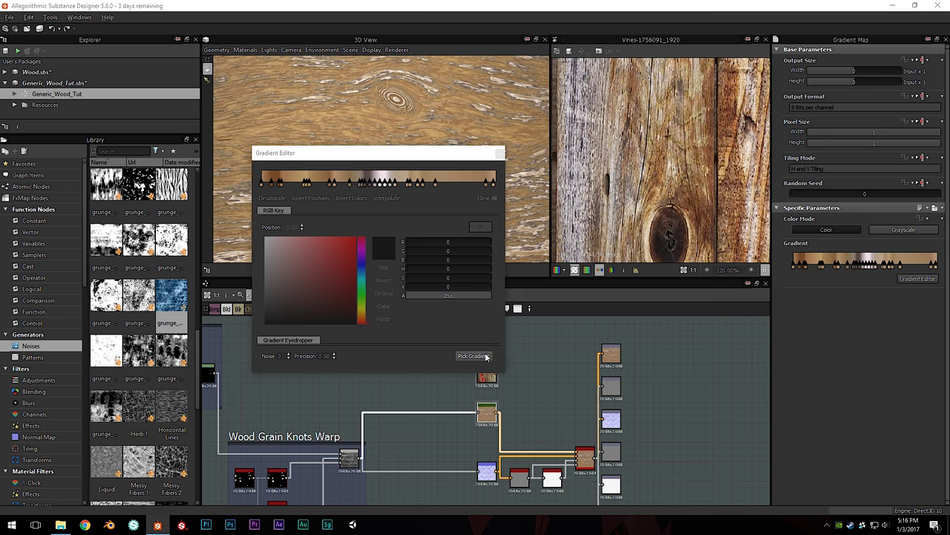
pyautogui.moveTo(667, 208); pyautogui.dragTo(650, 143)
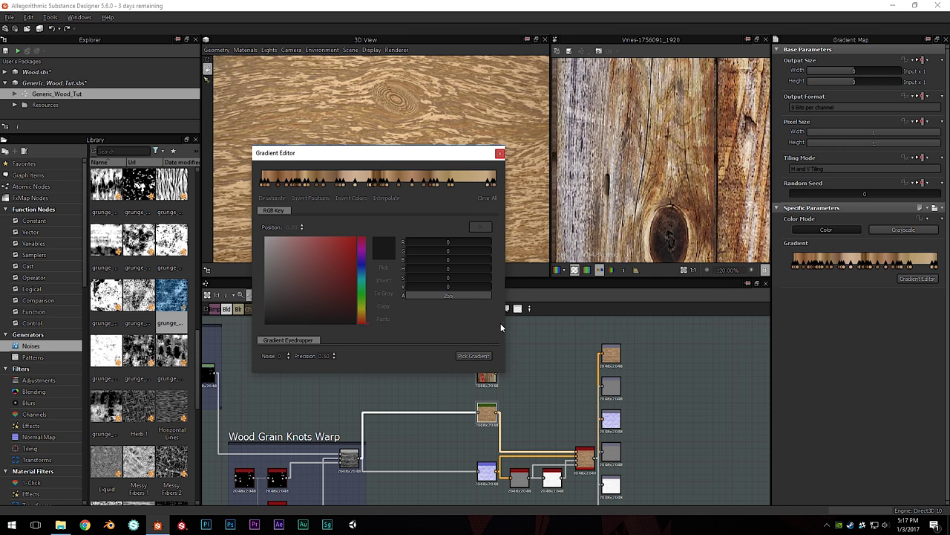
pyautogui.click(499, 153)
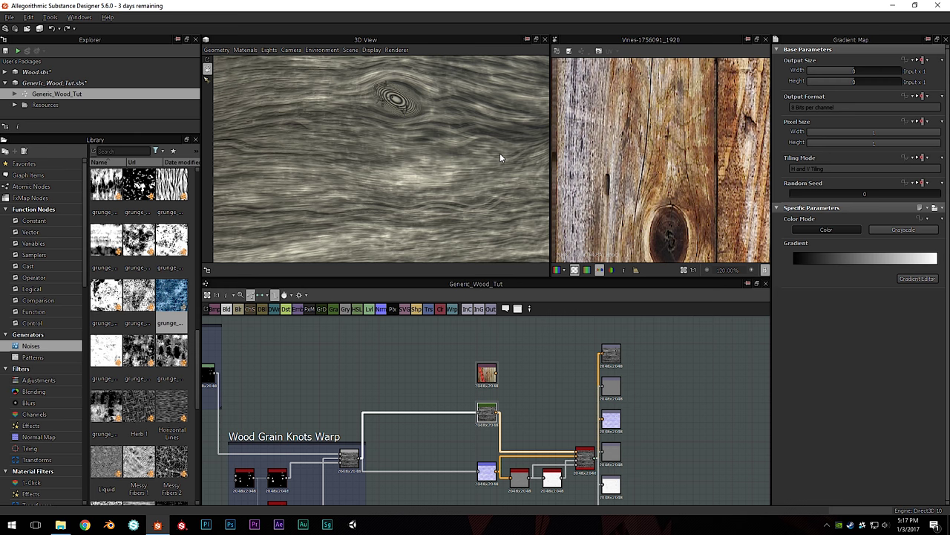
# Step back through the gradient edits to restore the Gradient Map's default black-to-white gradient
pyautogui.click(28, 17)
pyautogui.click(54, 43)
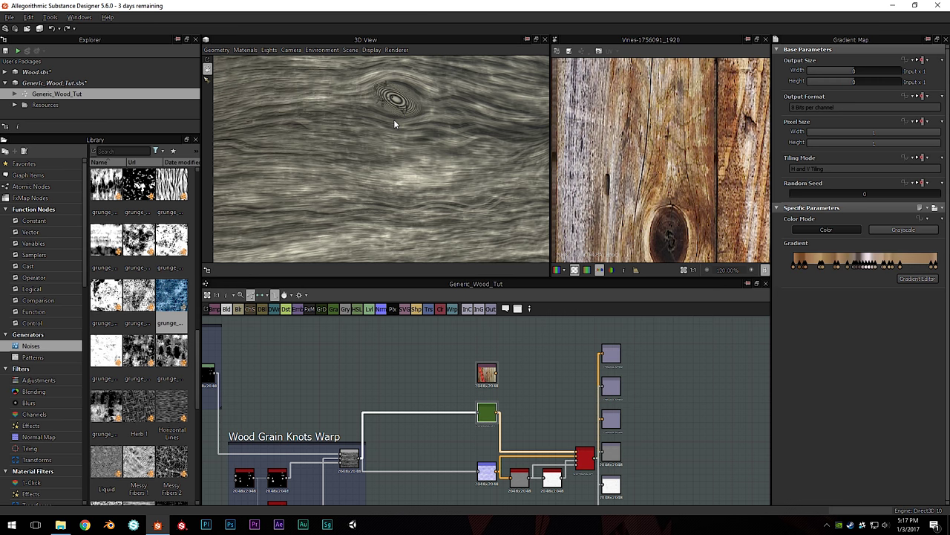
pyautogui.hotkey('ctrl', 'z')
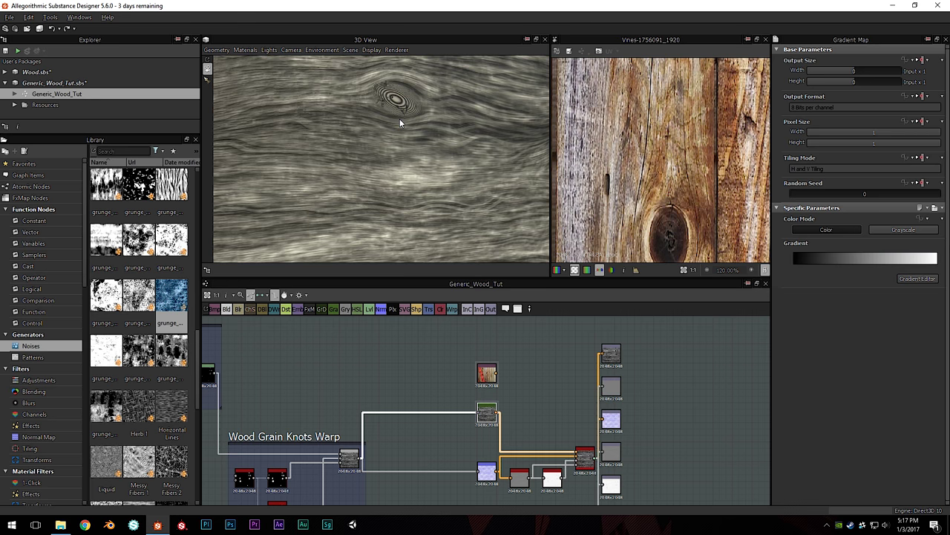
# Pick the gradient from the photo again, trying two upward strokes on the plank above the knot
pyautogui.moveTo(400, 119); pyautogui.dragTo(409, 122)
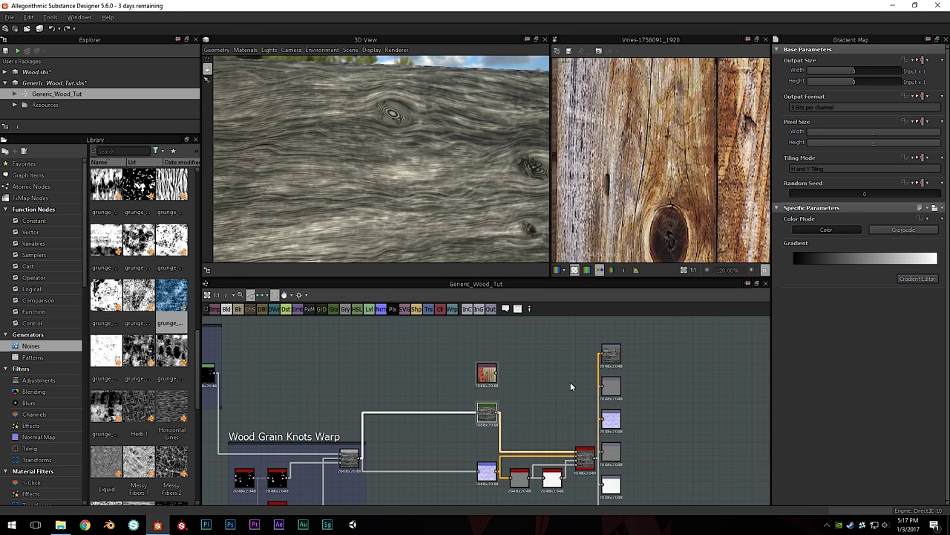
pyautogui.click(919, 279)
pyautogui.click(484, 358)
pyautogui.moveTo(658, 204); pyautogui.dragTo(657, 138)
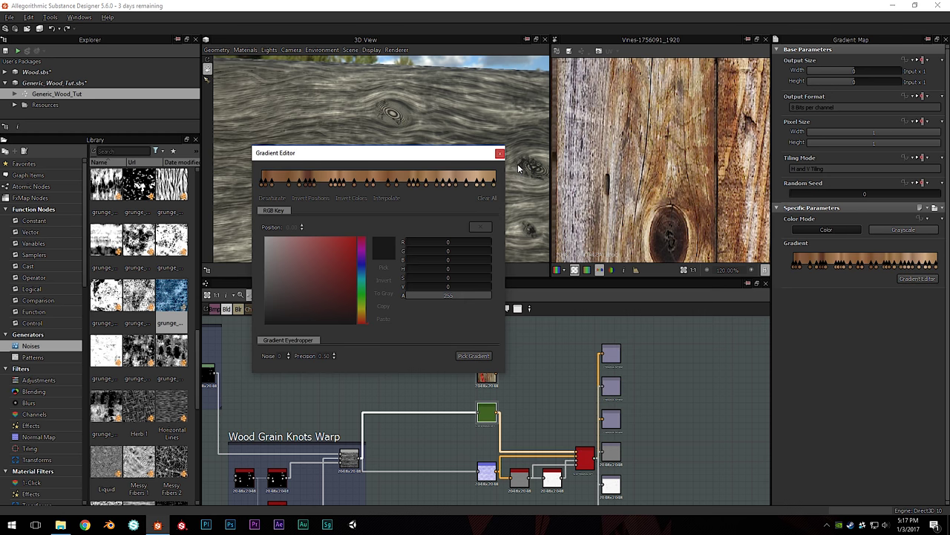
pyautogui.click(473, 355)
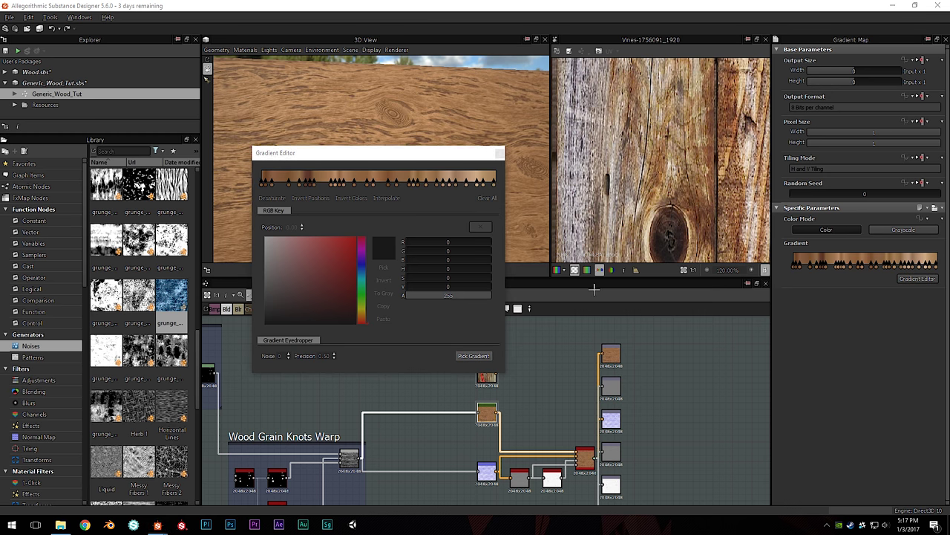
pyautogui.moveTo(668, 175); pyautogui.dragTo(682, 135)
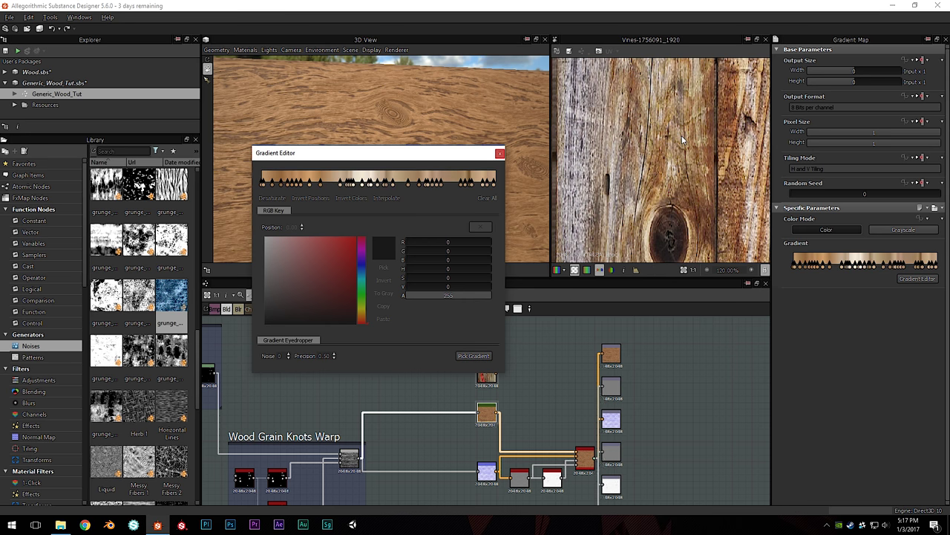
pyautogui.click(500, 153)
# Resample the Gradient Map's colors with a nearly vertical stroke on the enlarged photo's plank, above and beside the knot
pyautogui.click(919, 279)
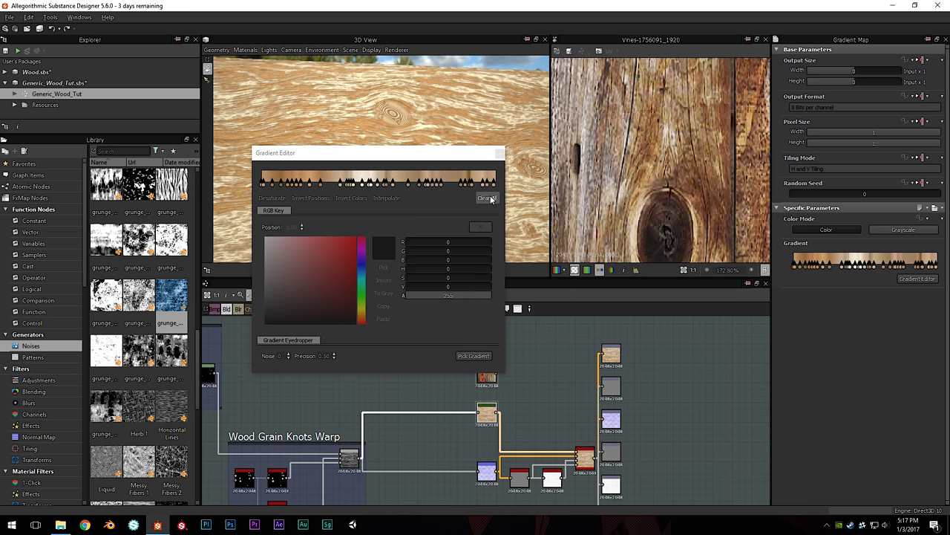
pyautogui.click(482, 356)
pyautogui.moveTo(640, 182); pyautogui.dragTo(643, 117)
pyautogui.click(499, 153)
# Examine the recolored grain around the large knot in the 3D view and compare it with the photo's planks and knots
pyautogui.moveTo(470, 167); pyautogui.dragTo(472, 213)
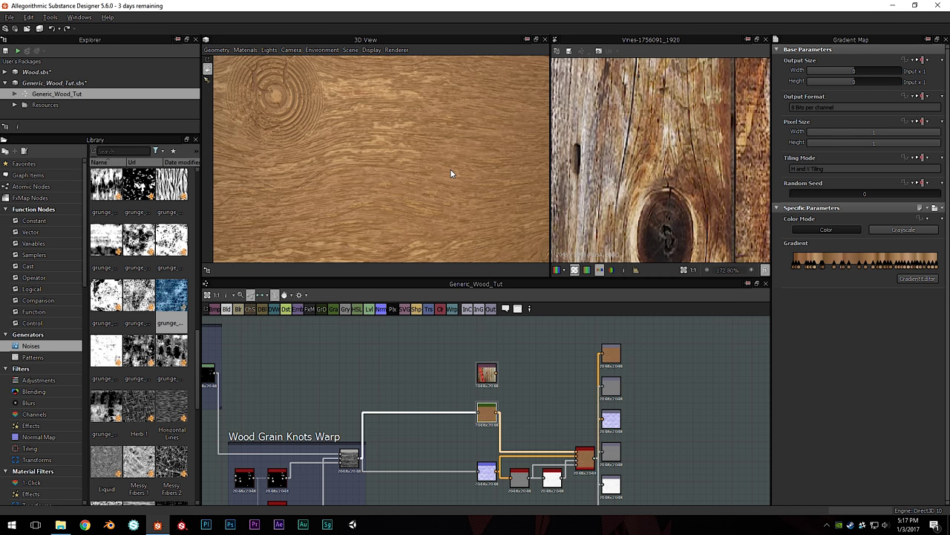
pyautogui.scroll(-4, 450, 170)
pyautogui.moveTo(452, 133)
pyautogui.mouseDown(button='middle')
pyautogui.moveTo(452, 182)
pyautogui.moveTo(449, 144)
pyautogui.mouseUp(button='middle')
pyautogui.moveTo(449, 147); pyautogui.dragTo(358, 162)
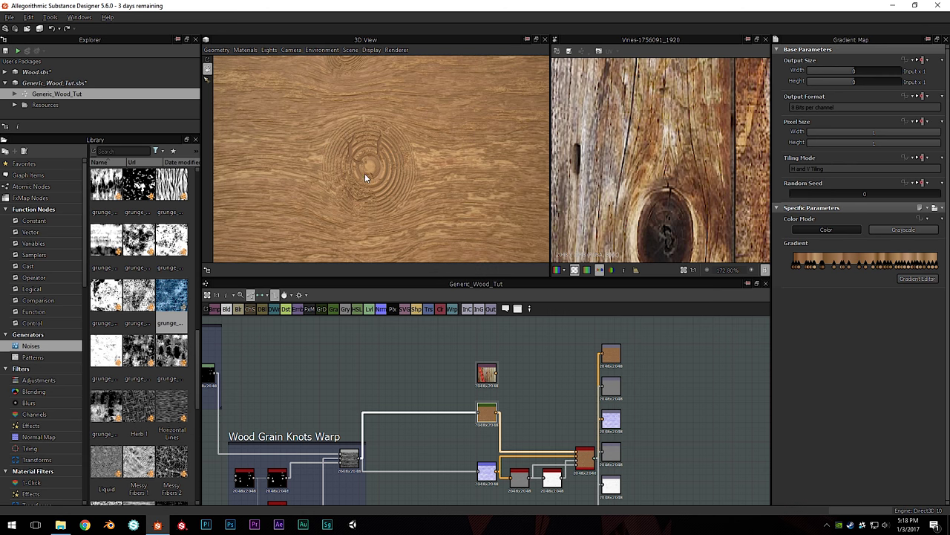
pyautogui.moveTo(374, 162); pyautogui.dragTo(358, 172, button='right')
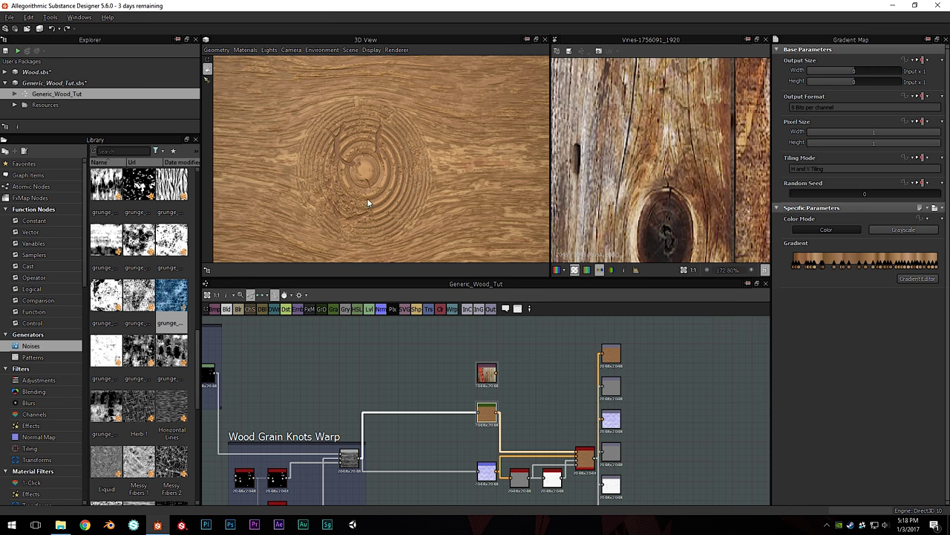
pyautogui.scroll(-5, 620, 182)
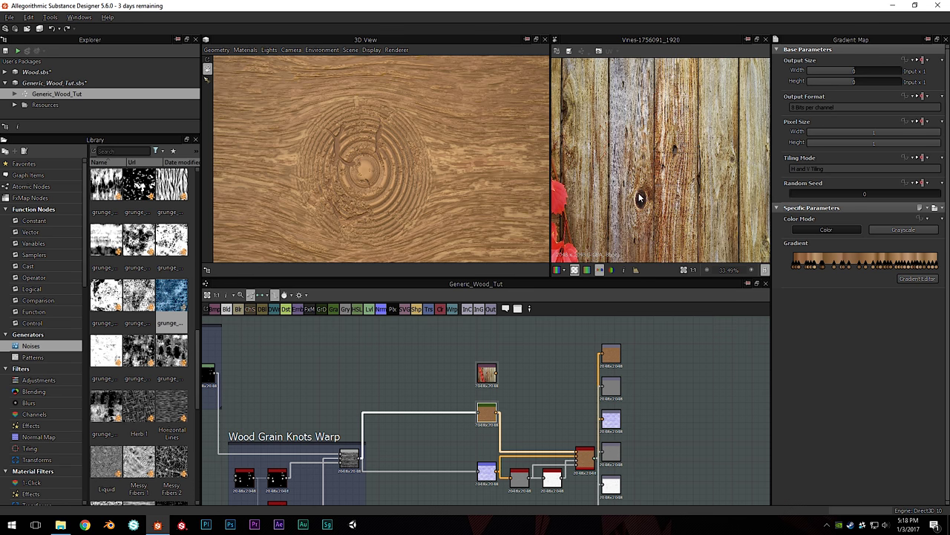
pyautogui.scroll(3, 660, 169)
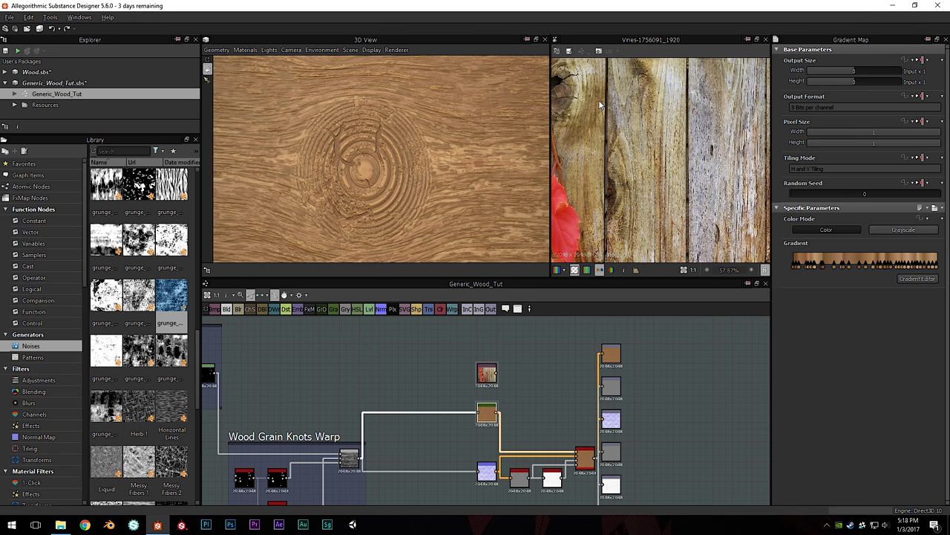
pyautogui.scroll(1, 585, 112)
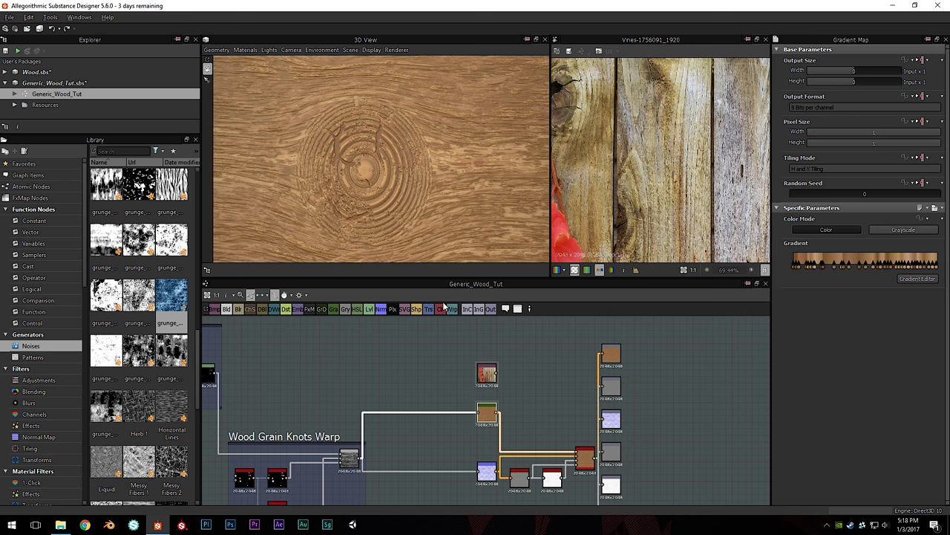
# Add a Blend node beside the Gradient Map and connect the Gradient Map's output to its background input
pyautogui.moveTo(513, 421); pyautogui.dragTo(405, 357, button='middle')
pyautogui.scroll(2, 428, 358)
pyautogui.click(428, 358)
pyautogui.press('space')
pyautogui.write('blend')
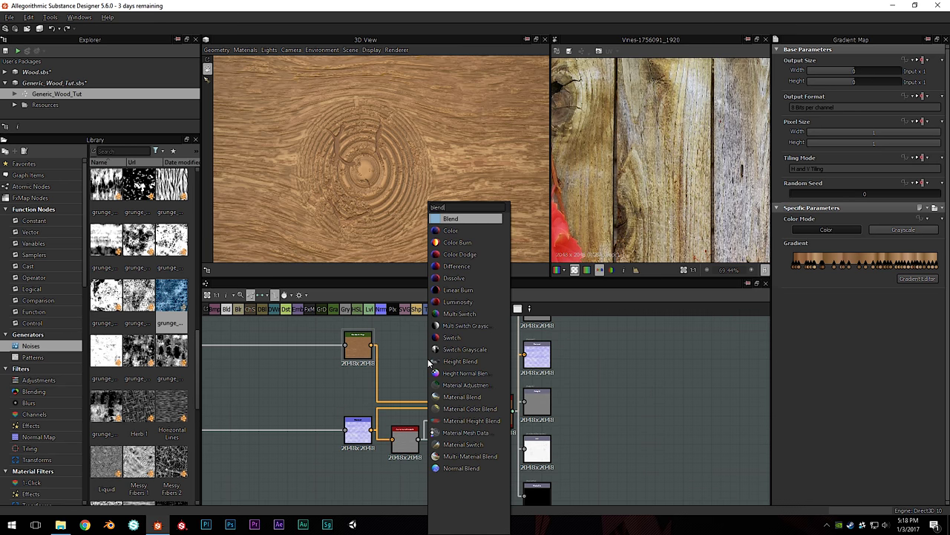
pyautogui.press('Return')
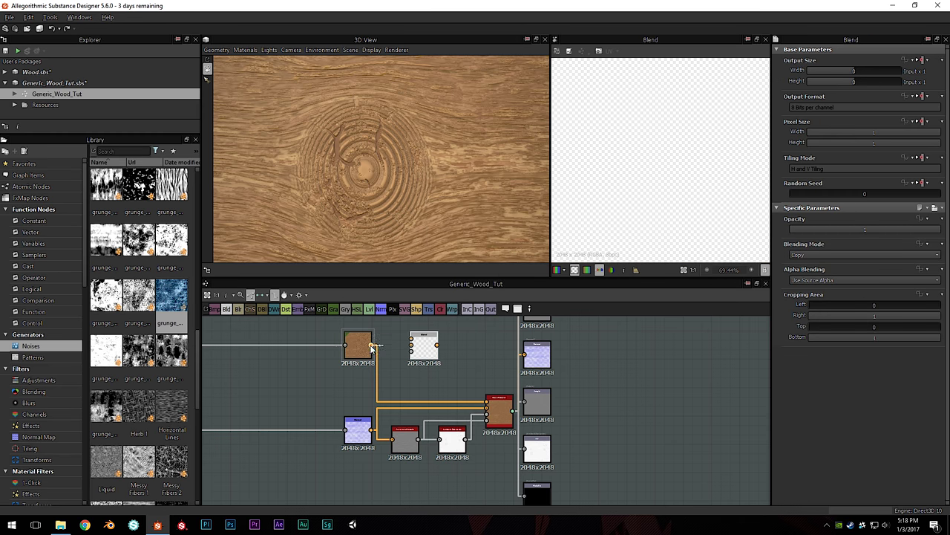
pyautogui.moveTo(417, 347); pyautogui.dragTo(412, 345)
pyautogui.scroll(-3, 305, 400)
pyautogui.moveTo(275, 408); pyautogui.dragTo(533, 401, button='middle')
pyautogui.scroll(1, 437, 369)
pyautogui.moveTo(407, 343); pyautogui.dragTo(411, 394, button='middle')
pyautogui.scroll(2, 409, 396)
pyautogui.scroll(1, 439, 369)
pyautogui.press('space')
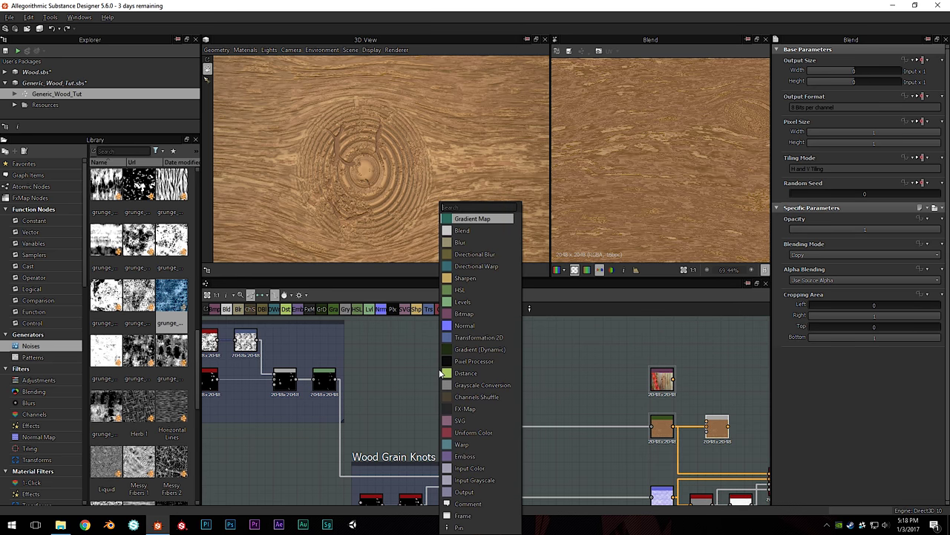
pyautogui.write('invrt')
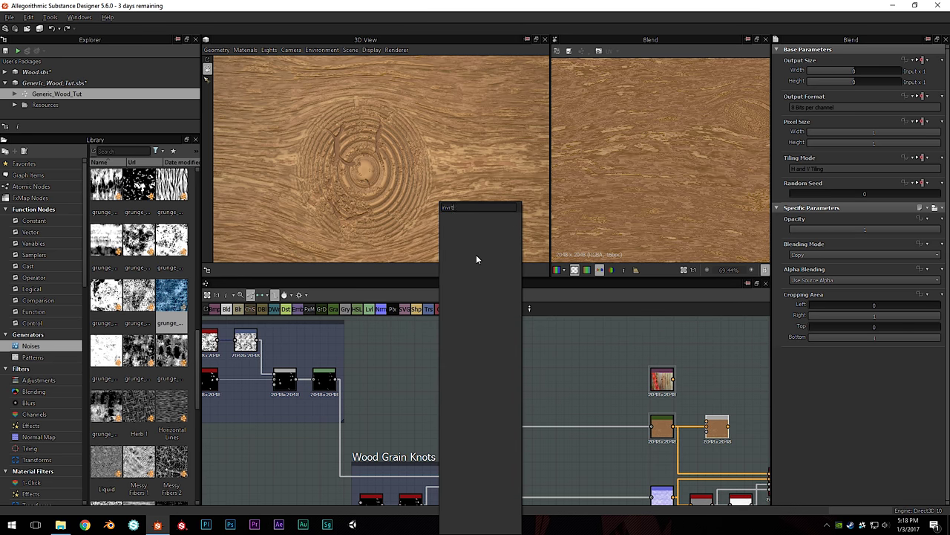
pyautogui.press('BackSpace')
pyautogui.press('BackSpace')
pyautogui.write('ert')
pyautogui.click(482, 245)
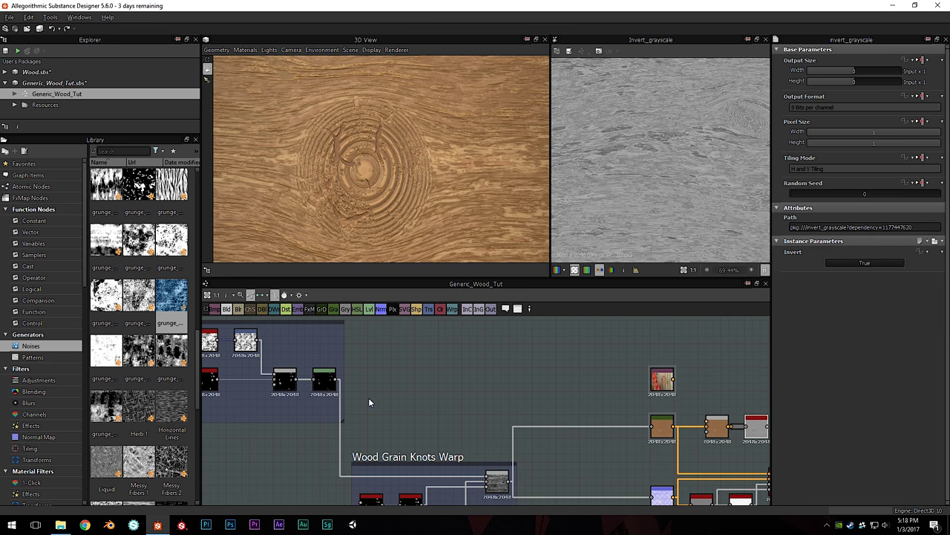
pyautogui.scroll(-1, 504, 429)
pyautogui.press('Delete')
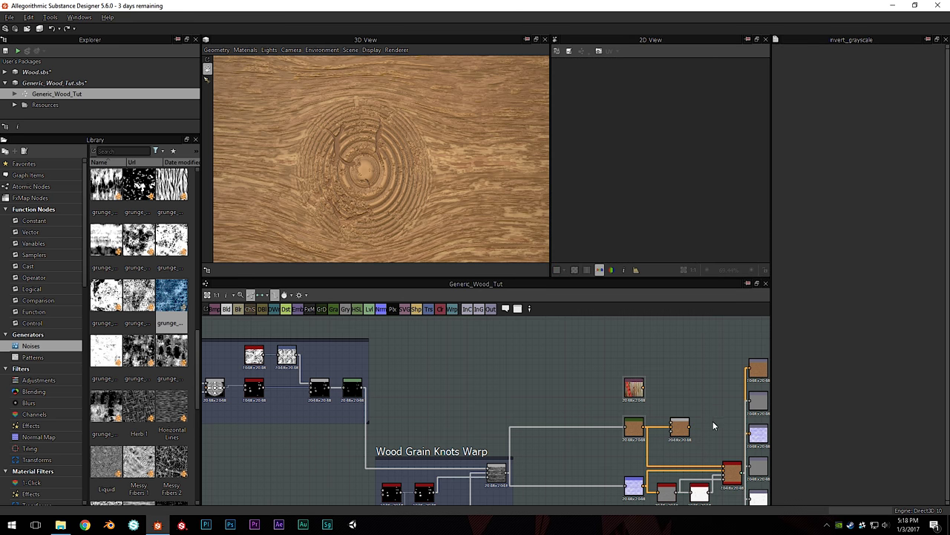
# Add an unattached Invert Grayscale node, connect the knot pattern chain's last node to it, and view the inverted knots
pyautogui.press('space')
pyautogui.write('invert')
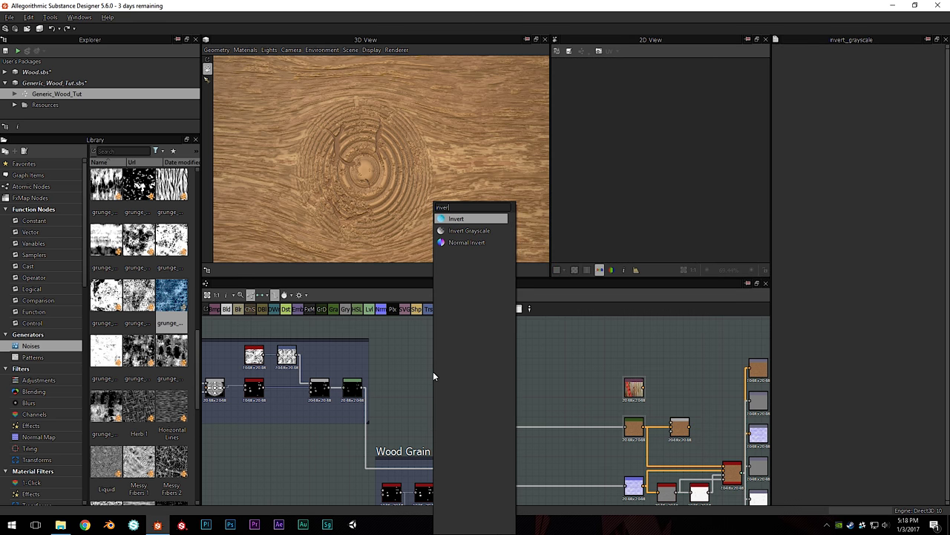
pyautogui.click(477, 234)
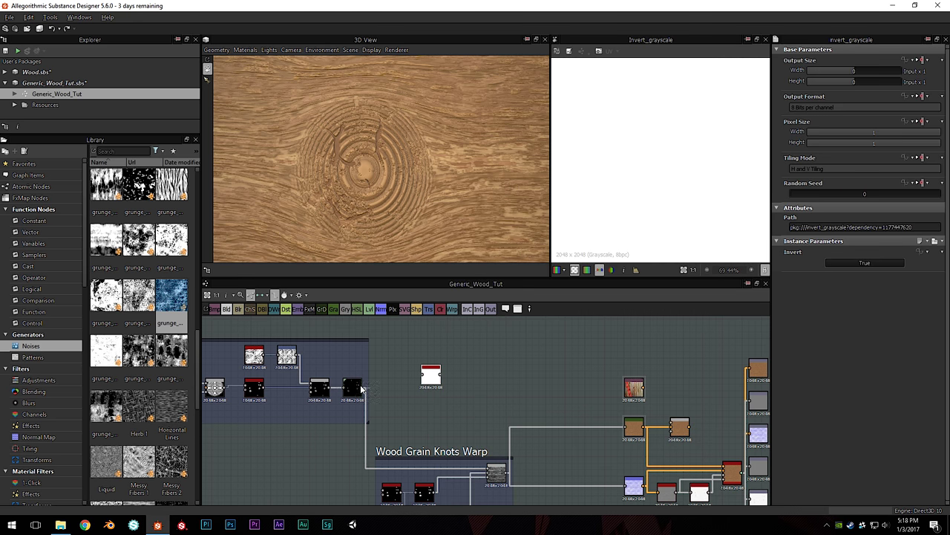
pyautogui.moveTo(413, 384); pyautogui.dragTo(422, 381)
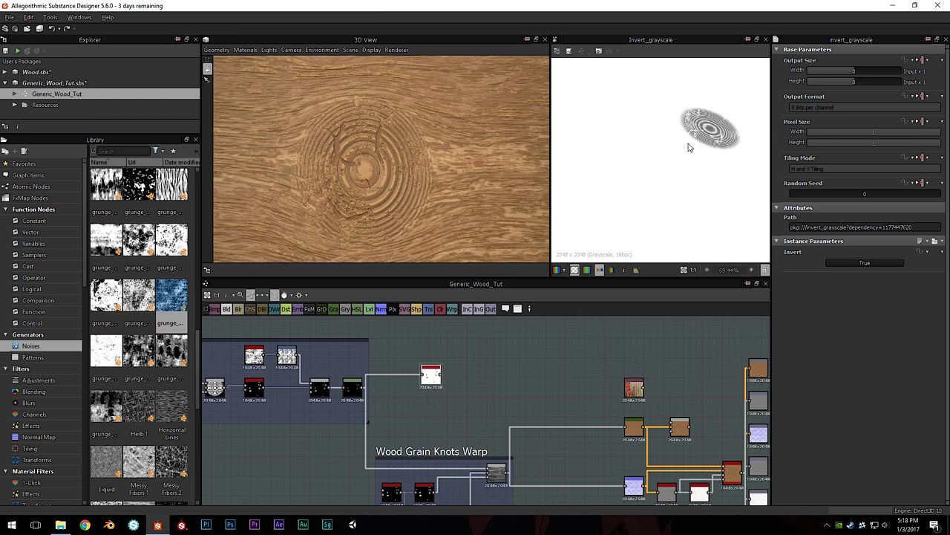
pyautogui.scroll(-5, 694, 198)
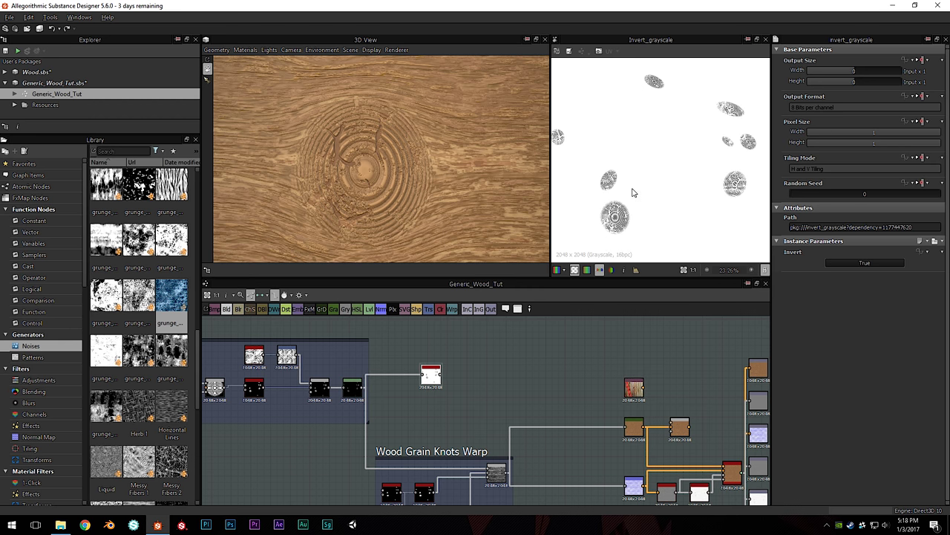
# Place the Invert Grayscale node directly above the Gradient Map and move the wood photo's Bitmap node above it
pyautogui.moveTo(438, 379); pyautogui.dragTo(386, 378, button='middle')
pyautogui.moveTo(386, 379); pyautogui.dragTo(576, 358)
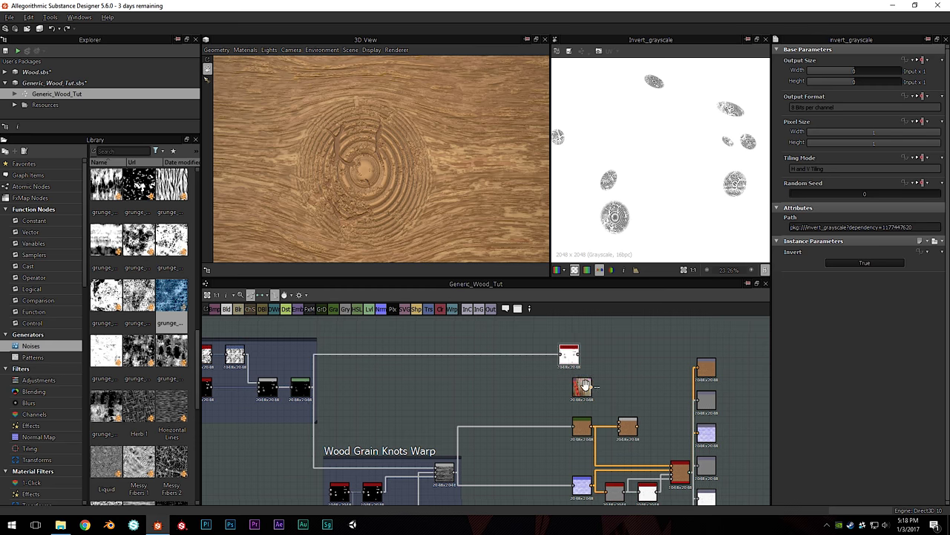
pyautogui.moveTo(594, 389); pyautogui.dragTo(486, 379, button='middle')
pyautogui.moveTo(486, 379); pyautogui.dragTo(387, 375)
pyautogui.moveTo(462, 348); pyautogui.dragTo(476, 394)
pyautogui.moveTo(380, 369); pyautogui.dragTo(475, 337)
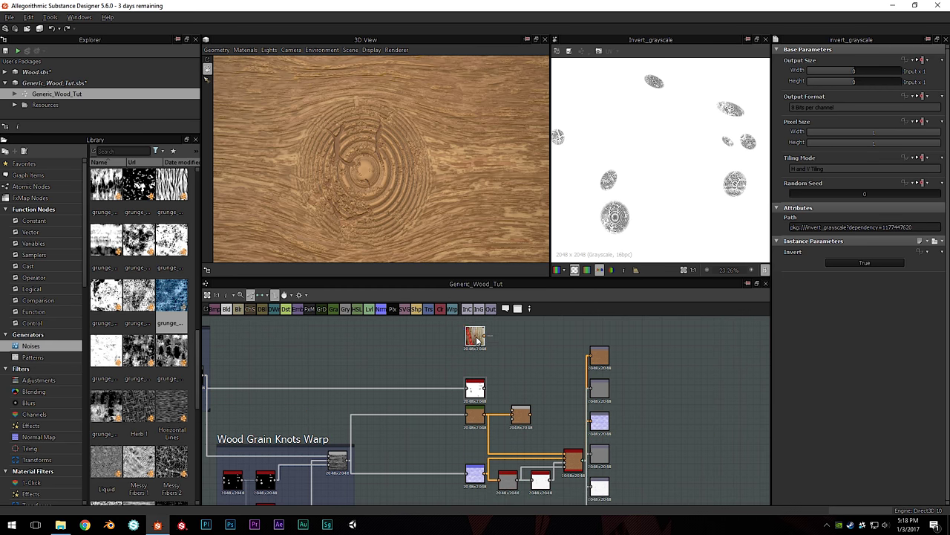
pyautogui.scroll(3, 501, 382)
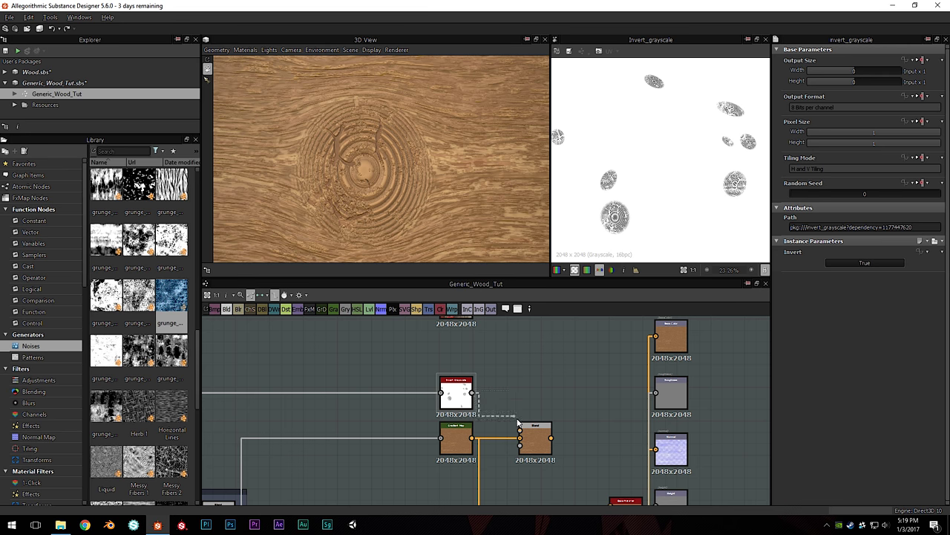
# Connect the Invert Grayscale output to the Blend's foreground and insert a Gradient Map on that link
pyautogui.moveTo(472, 392); pyautogui.dragTo(520, 430)
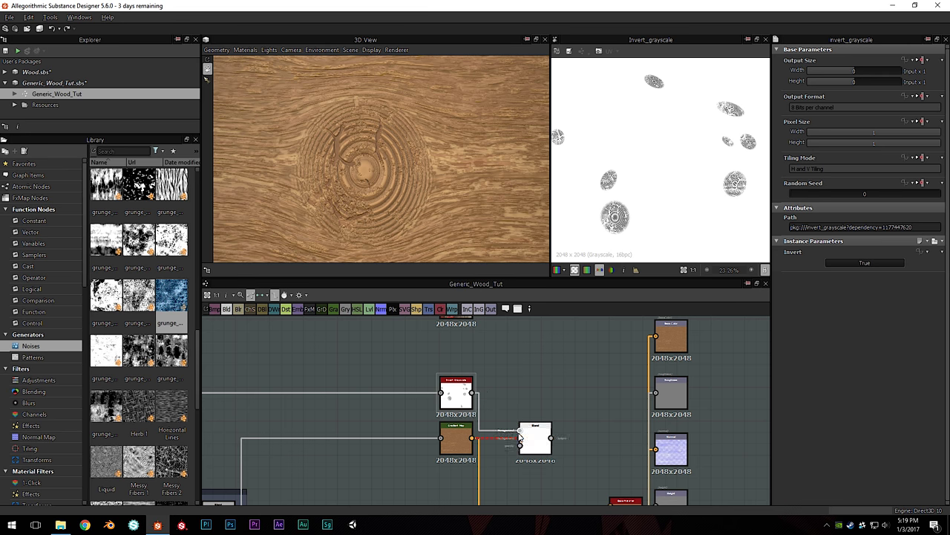
pyautogui.click(462, 425)
pyautogui.click(482, 429)
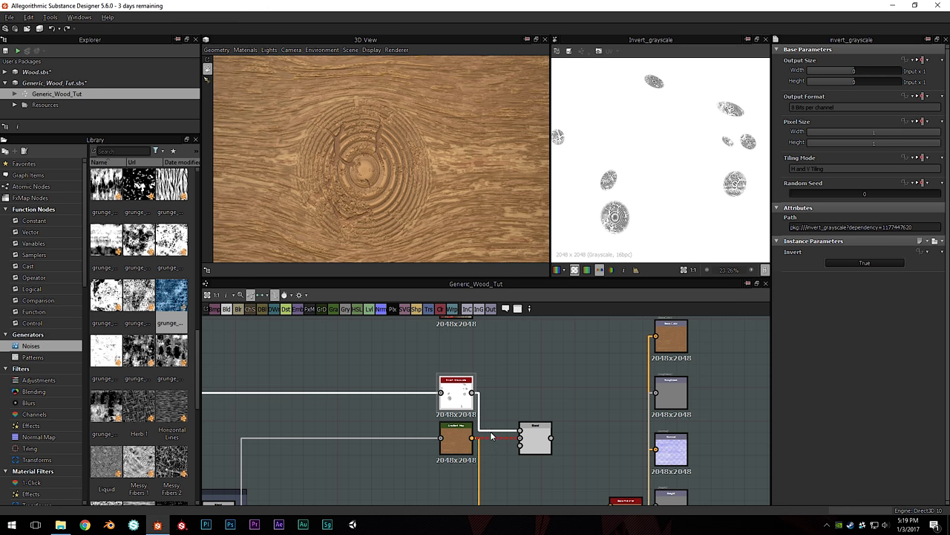
pyautogui.press('space')
pyautogui.write('gradi')
pyautogui.press('Return')
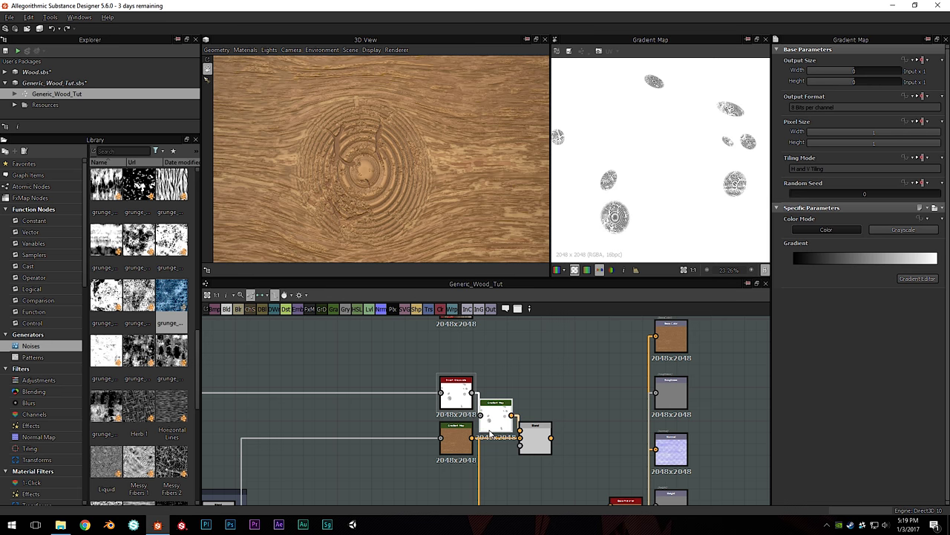
# Set the Blend node's blending mode to Multiply and check the darkened knots in its output
pyautogui.click(543, 441)
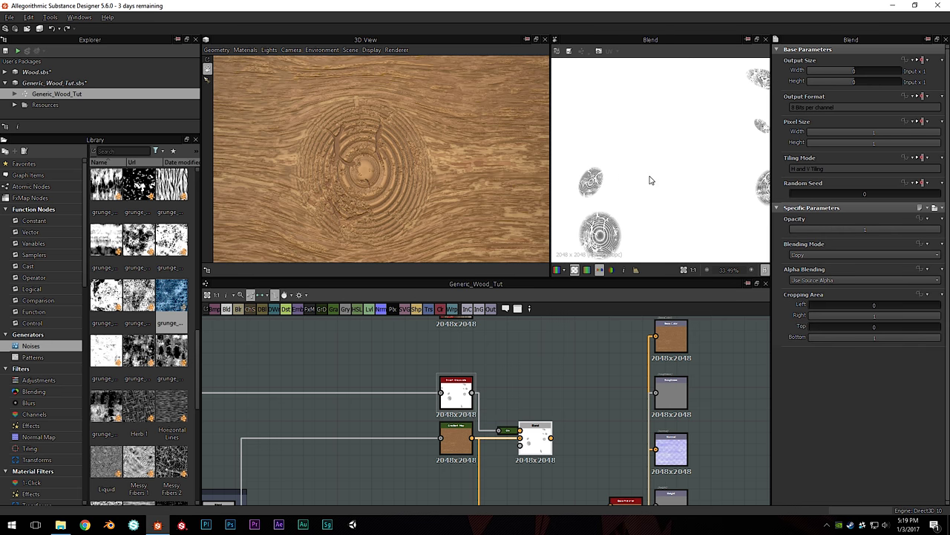
pyautogui.click(814, 257)
pyautogui.click(814, 282)
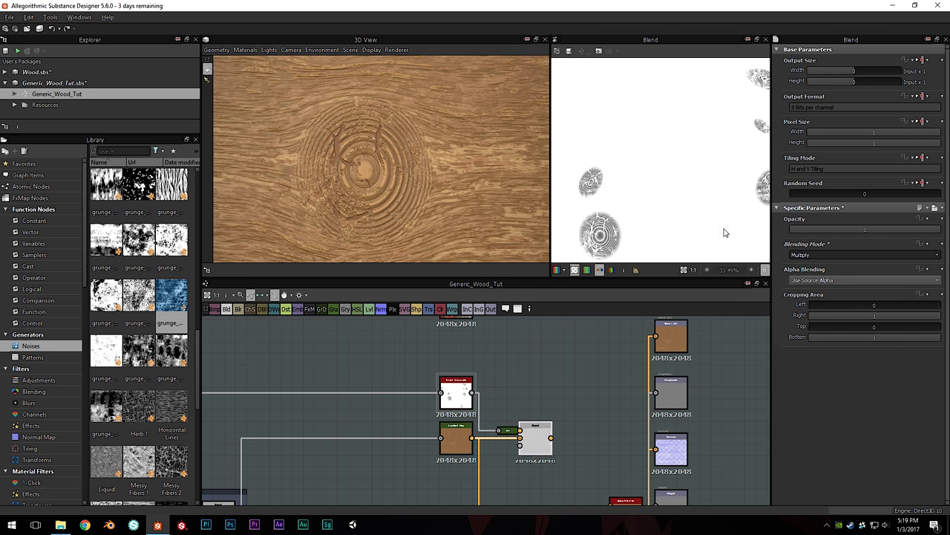
pyautogui.moveTo(630, 200); pyautogui.dragTo(623, 190, button='middle')
pyautogui.moveTo(554, 336); pyautogui.dragTo(534, 277, button='middle')
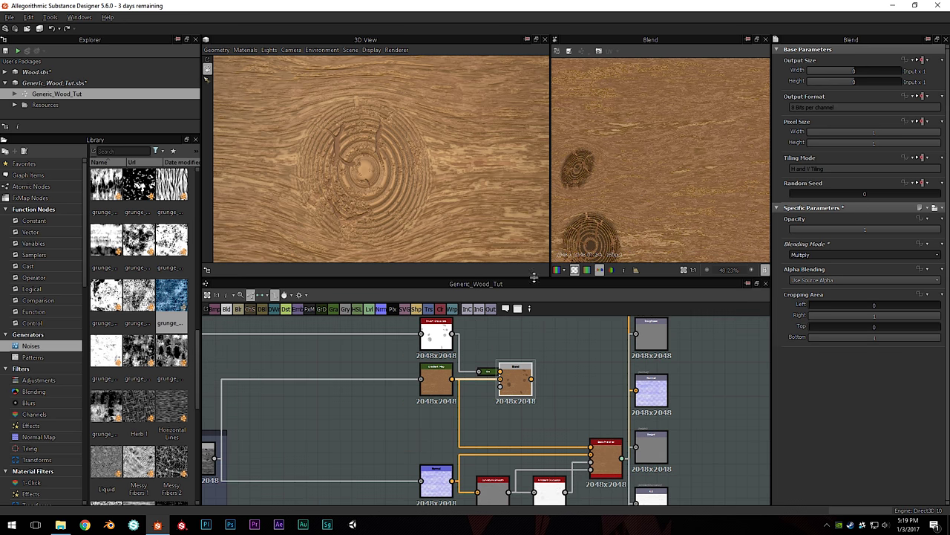
# Connect the Blend's output to the Base Material's base color input and view the knots in the 3D view
pyautogui.scroll(-3, 640, 182)
pyautogui.moveTo(607, 318); pyautogui.dragTo(594, 288, button='middle')
pyautogui.moveTo(520, 350); pyautogui.dragTo(579, 420)
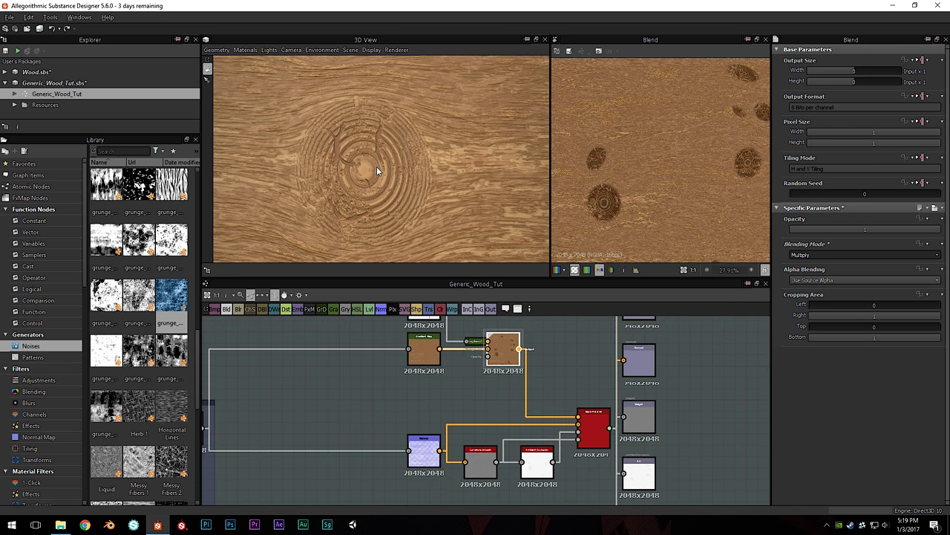
pyautogui.moveTo(376, 171); pyautogui.dragTo(442, 143)
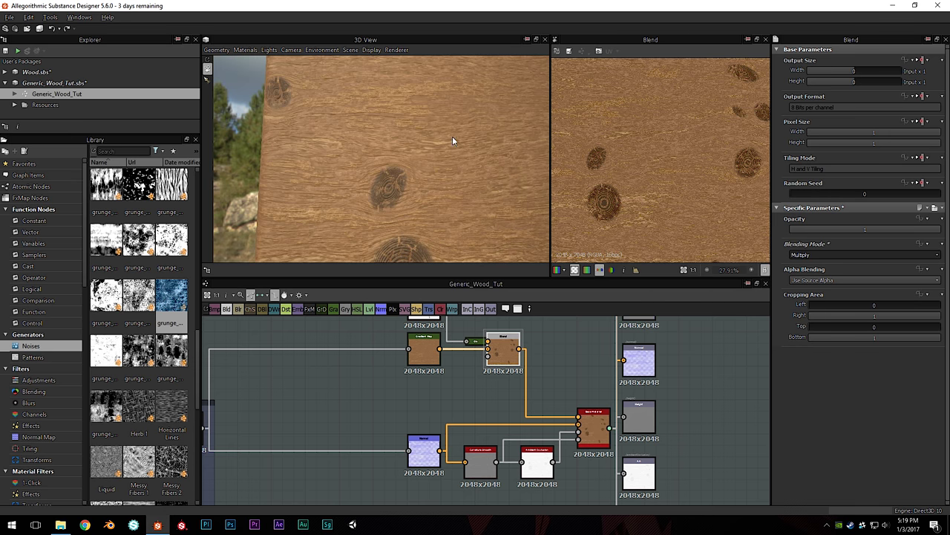
# Set the Blend's opacity to 0.42 and inspect the wood surface from a lower, wider angle in the 3D view
pyautogui.moveTo(860, 231); pyautogui.dragTo(853, 230)
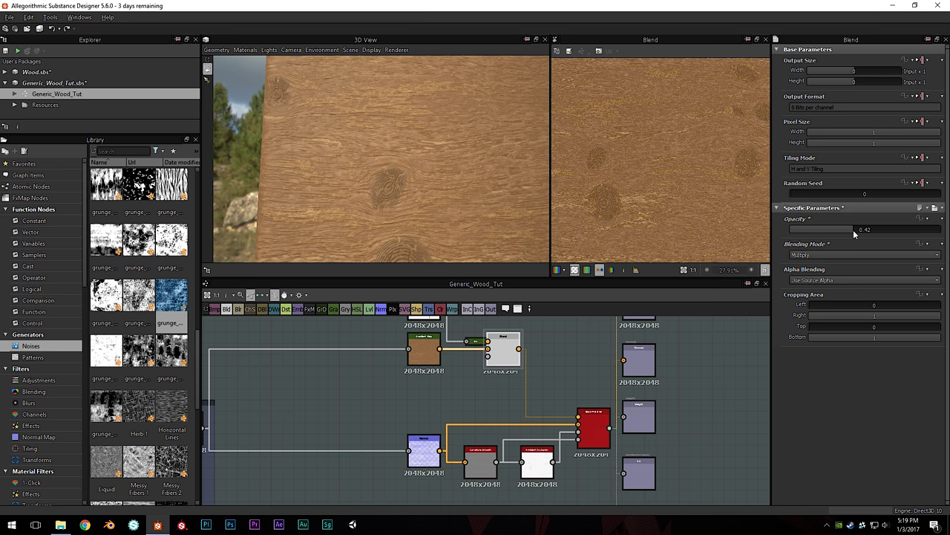
pyautogui.scroll(1, 444, 195)
pyautogui.moveTo(440, 203); pyautogui.dragTo(339, 191)
pyautogui.scroll(-3, 333, 193)
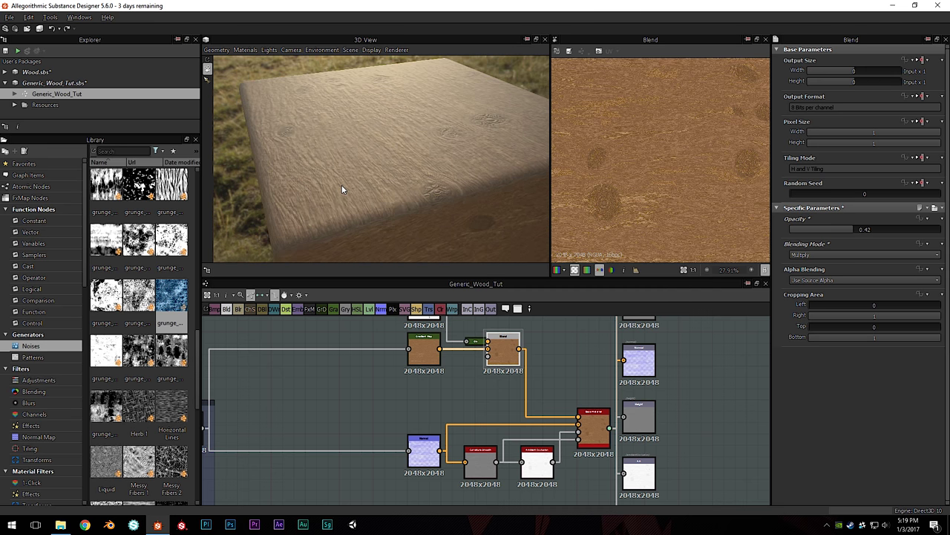
# Enable the user-defined Roughness map on the Base Material node
pyautogui.moveTo(595, 425); pyautogui.dragTo(595, 429)
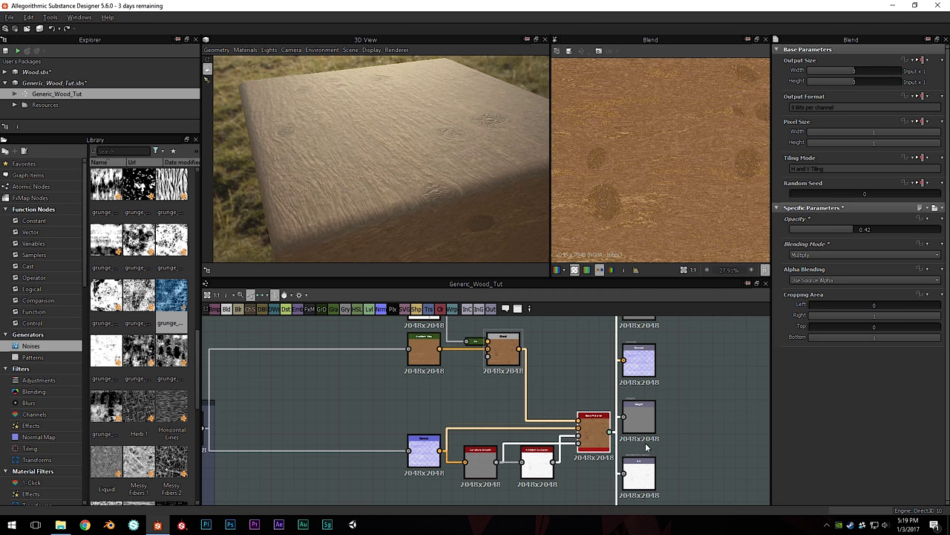
pyautogui.click(613, 421)
pyautogui.scroll(-2, 821, 318)
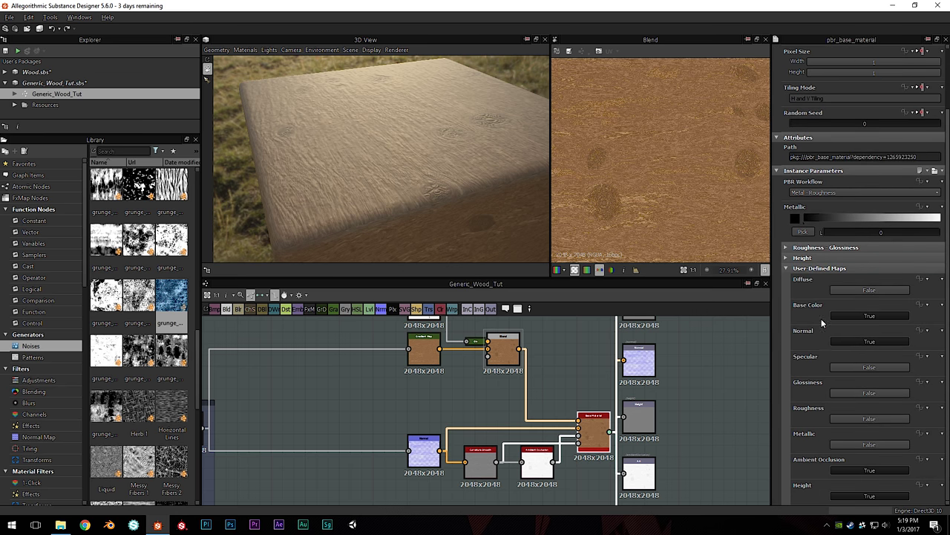
pyautogui.click(859, 419)
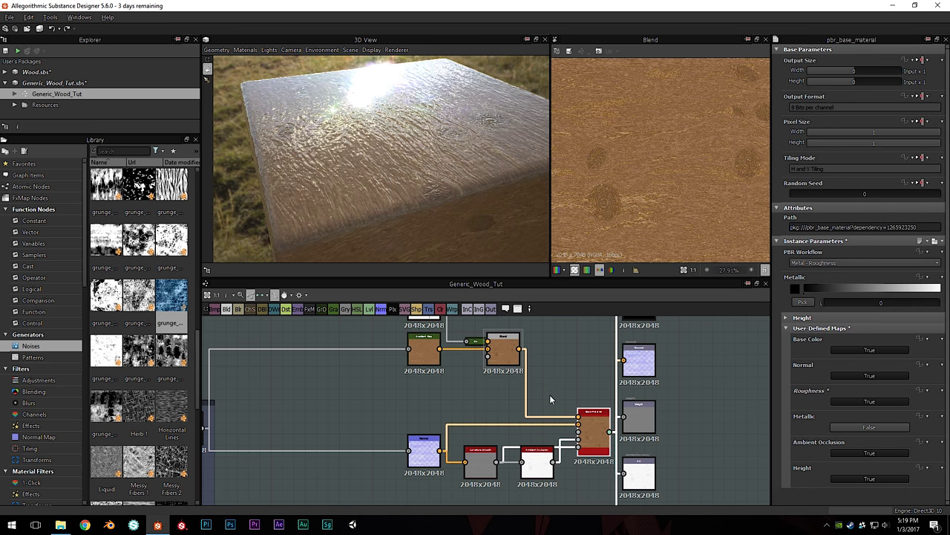
# Move the Base Material and output nodes farther downstream to make room after the color and normal nodes
pyautogui.scroll(-5, 549, 399)
pyautogui.moveTo(537, 421); pyautogui.dragTo(501, 345)
pyautogui.moveTo(504, 423); pyautogui.dragTo(551, 423)
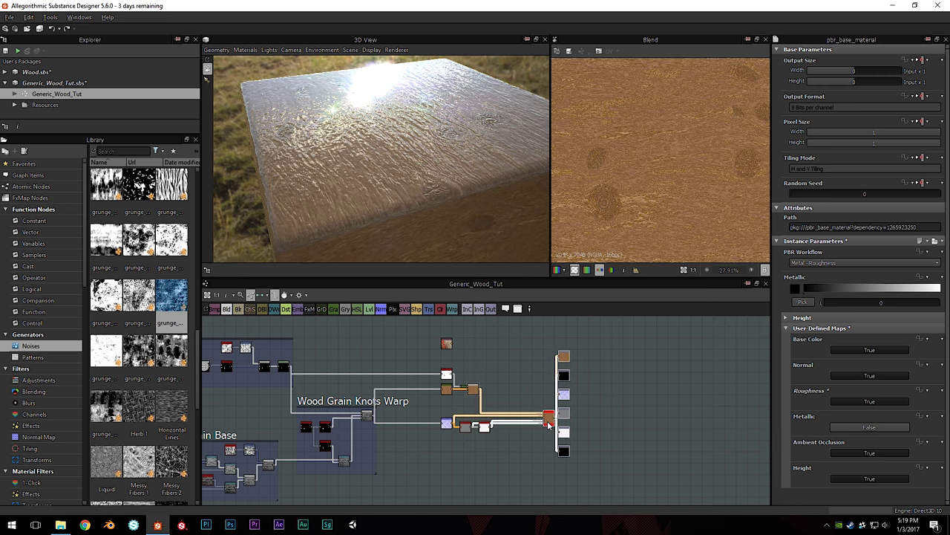
pyautogui.scroll(4, 504, 401)
pyautogui.click(507, 390)
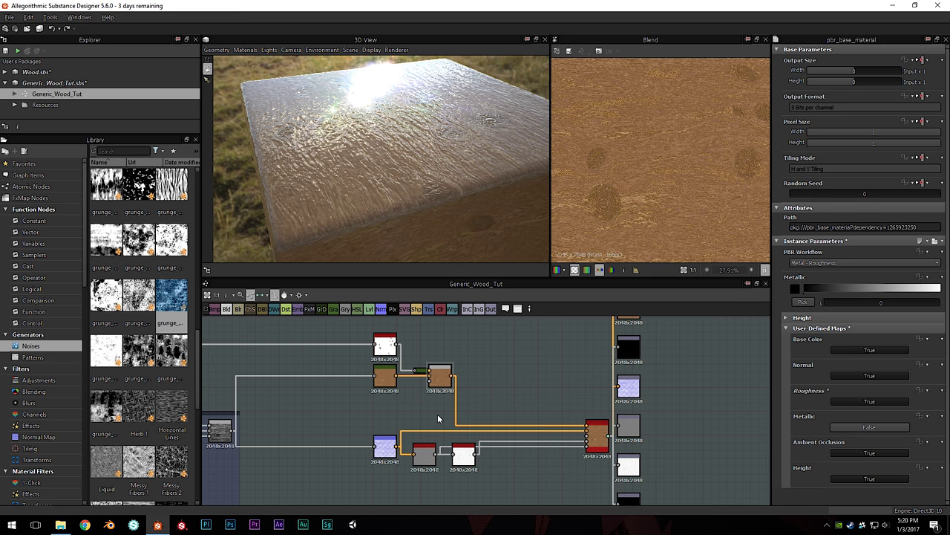
# Add an Invert Grayscale node above the Normal node, feed it from the Wood Grain Knots Warp's last node, and view the inverted grain
pyautogui.moveTo(300, 417); pyautogui.dragTo(312, 423, button='middle')
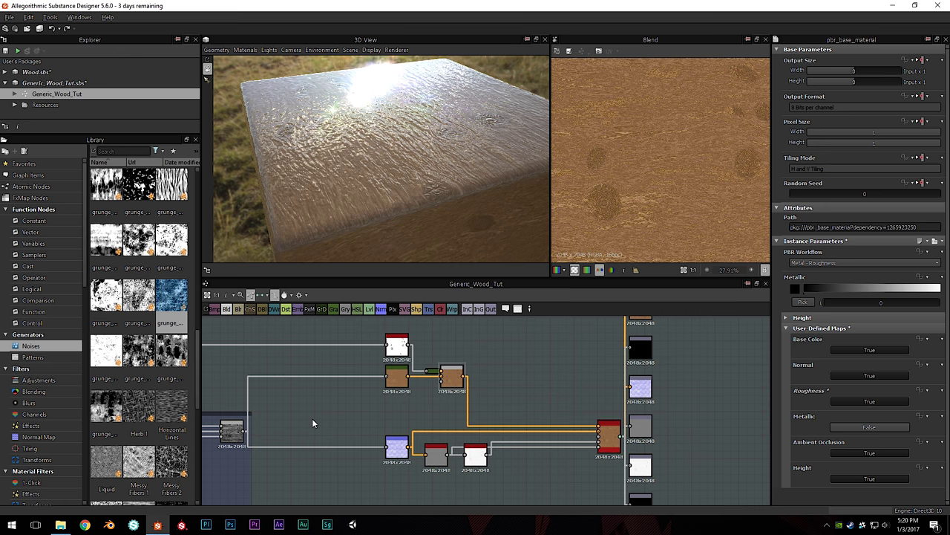
pyautogui.press('space')
pyautogui.write('invert')
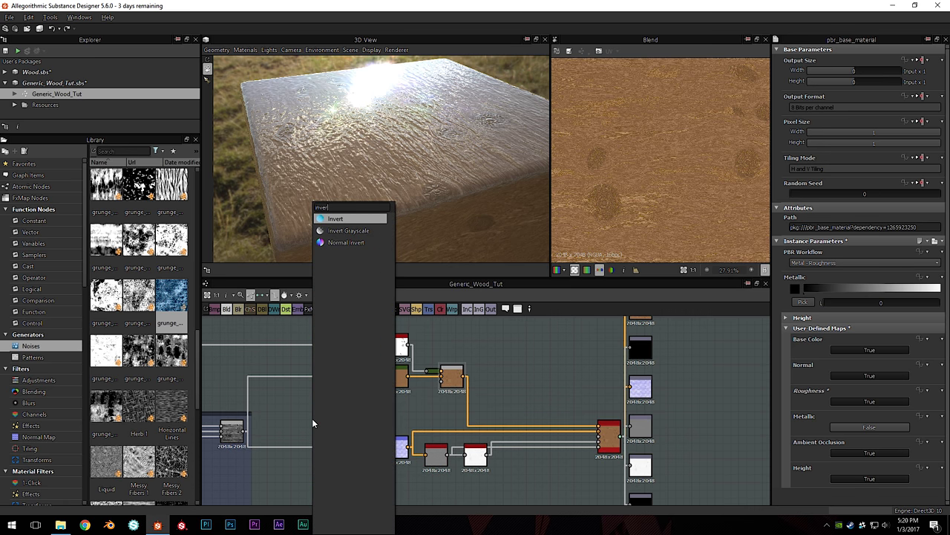
pyautogui.click(340, 231)
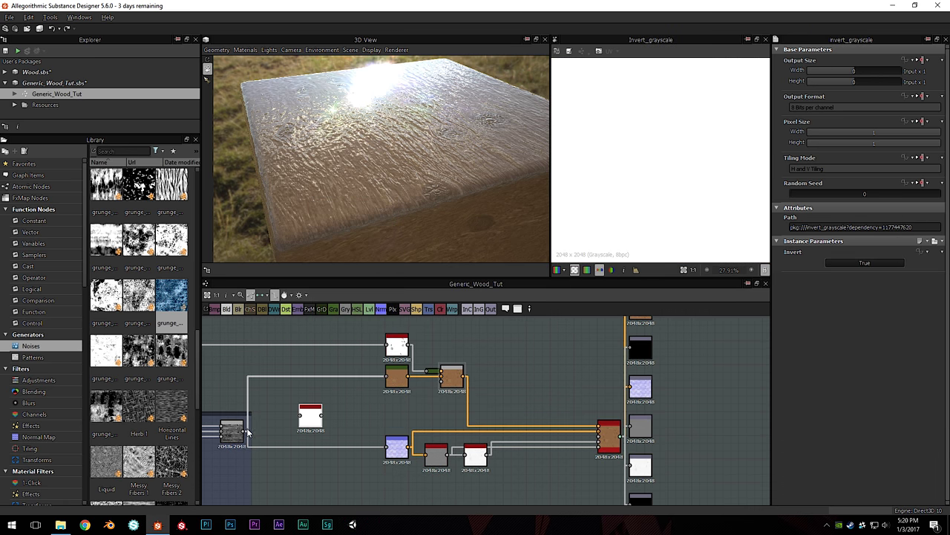
pyautogui.moveTo(243, 432); pyautogui.dragTo(395, 414)
pyautogui.scroll(-2, 645, 172)
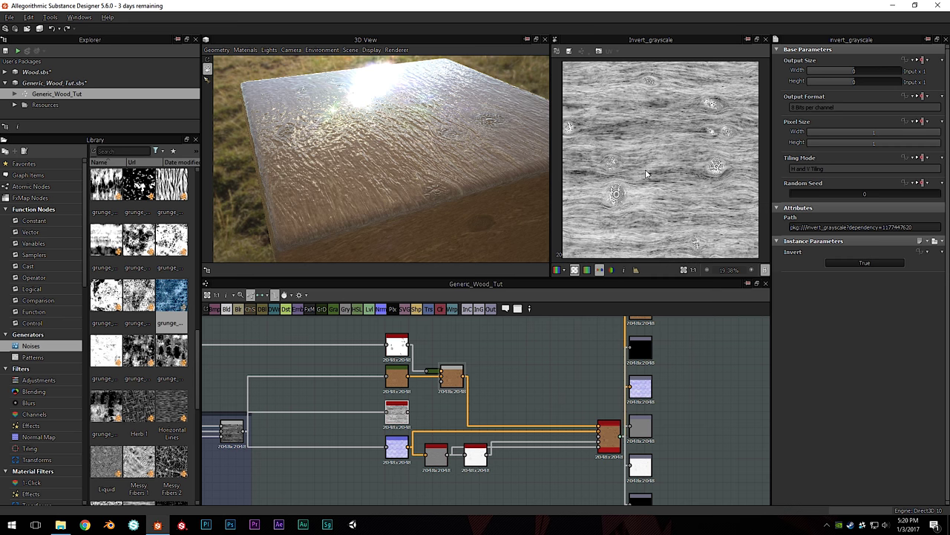
# Move the base color nodes up and place the grain's Invert Grayscale midway between them and the Normal node
pyautogui.moveTo(336, 326); pyautogui.dragTo(455, 366)
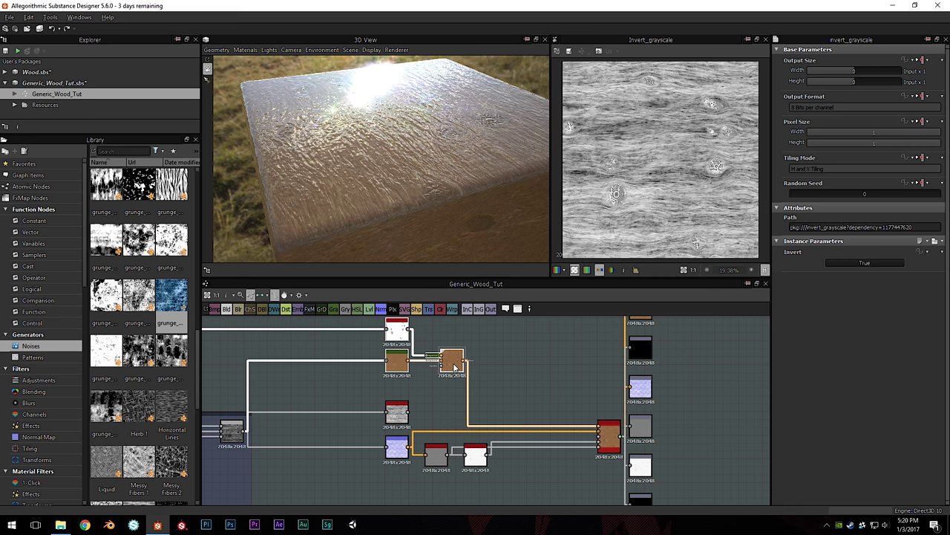
pyautogui.moveTo(398, 417); pyautogui.dragTo(398, 412)
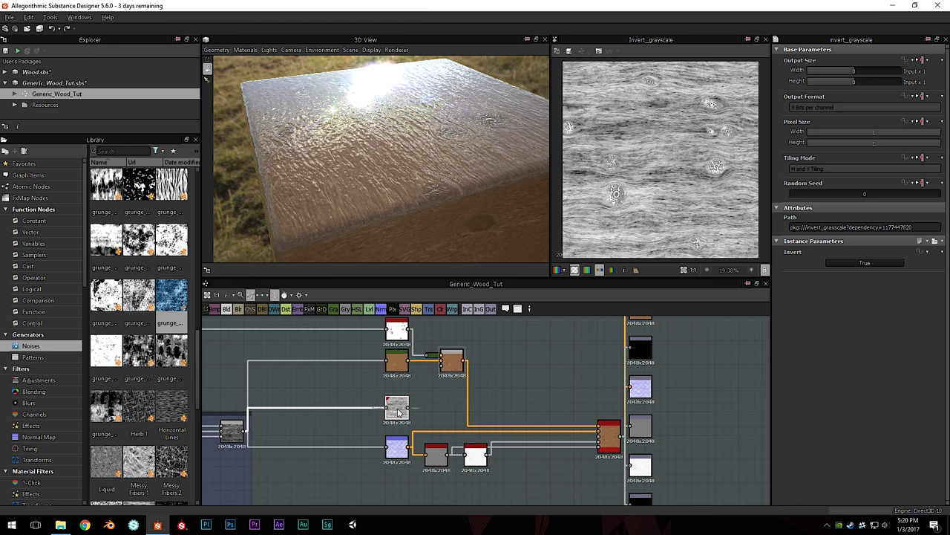
pyautogui.moveTo(390, 410); pyautogui.dragTo(396, 403)
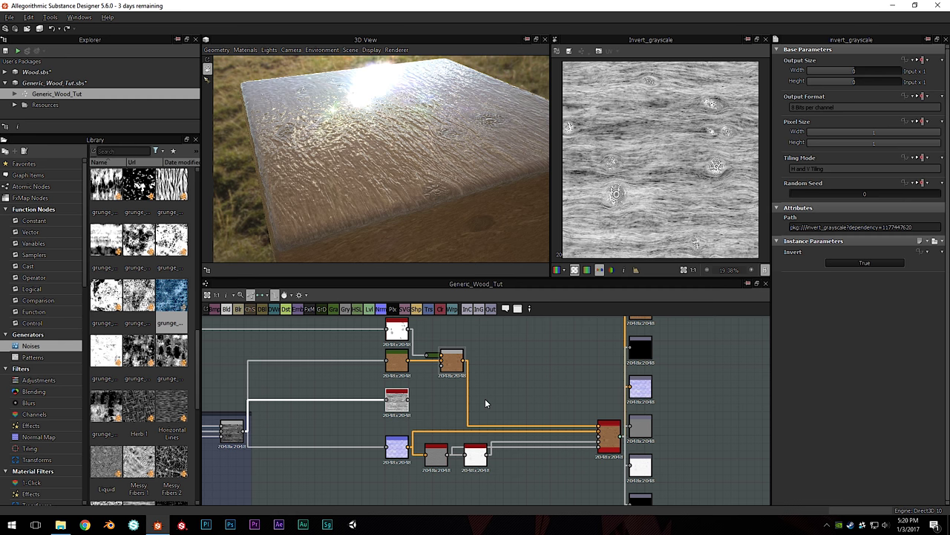
# Connect the grain's Invert Grayscale output to the Base Material's roughness input and check the reflections in the 3D view
pyautogui.scroll(2, 425, 397)
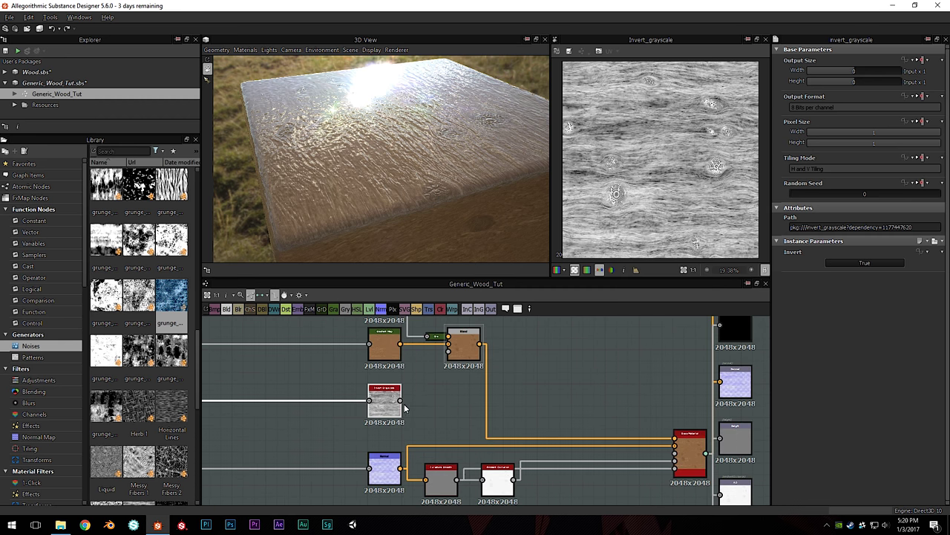
pyautogui.moveTo(517, 408); pyautogui.dragTo(674, 451)
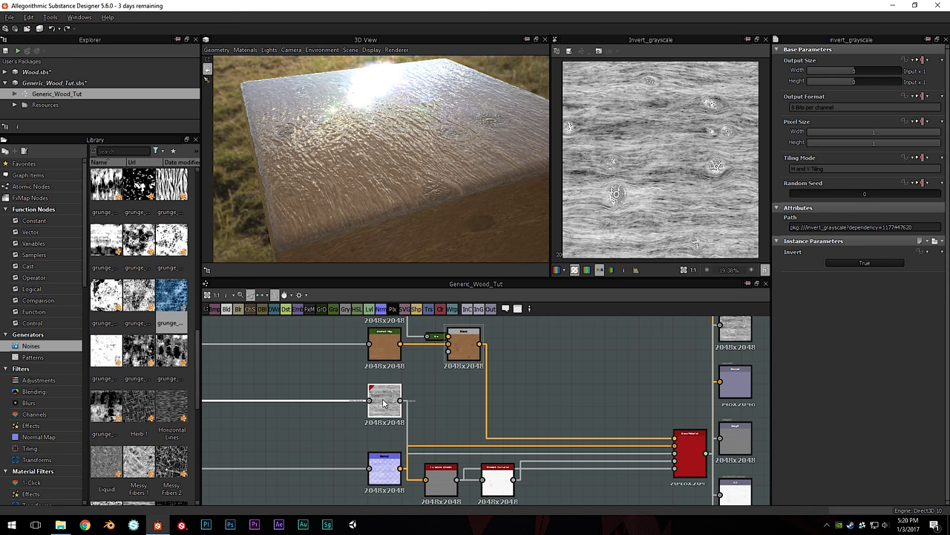
pyautogui.moveTo(414, 173); pyautogui.dragTo(371, 184)
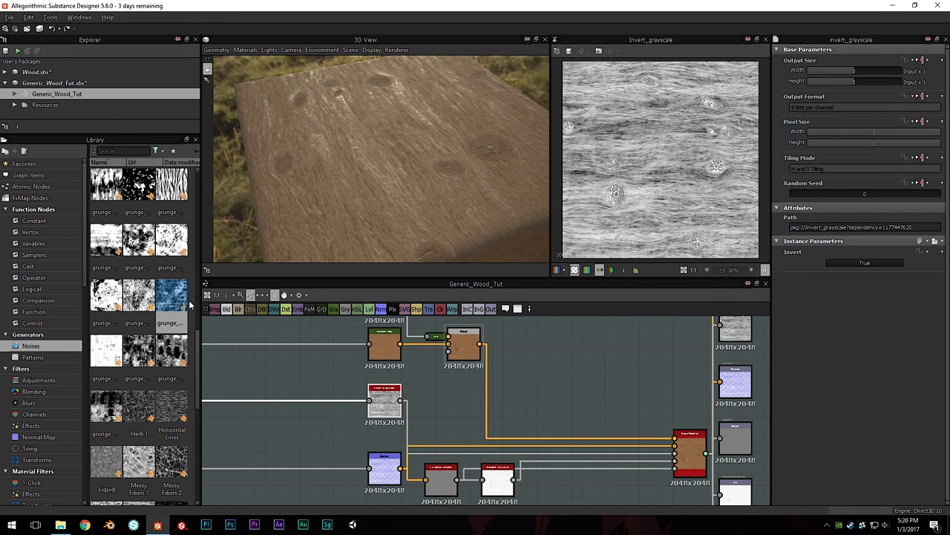
# Find Grunge Map 002 among the library noises and add it beside the grain's Invert Grayscale node
pyautogui.scroll(1, 140, 311)
pyautogui.scroll(-1, 151, 369)
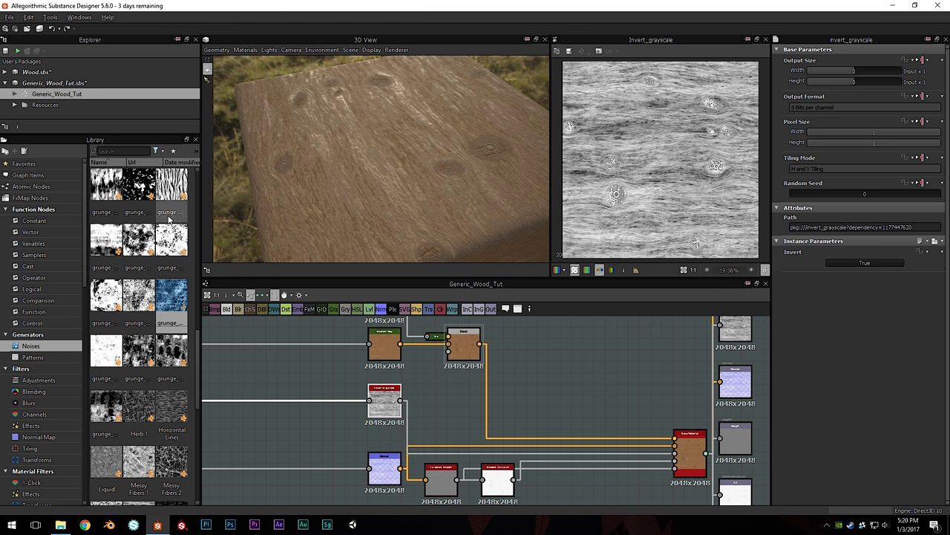
pyautogui.scroll(3, 152, 301)
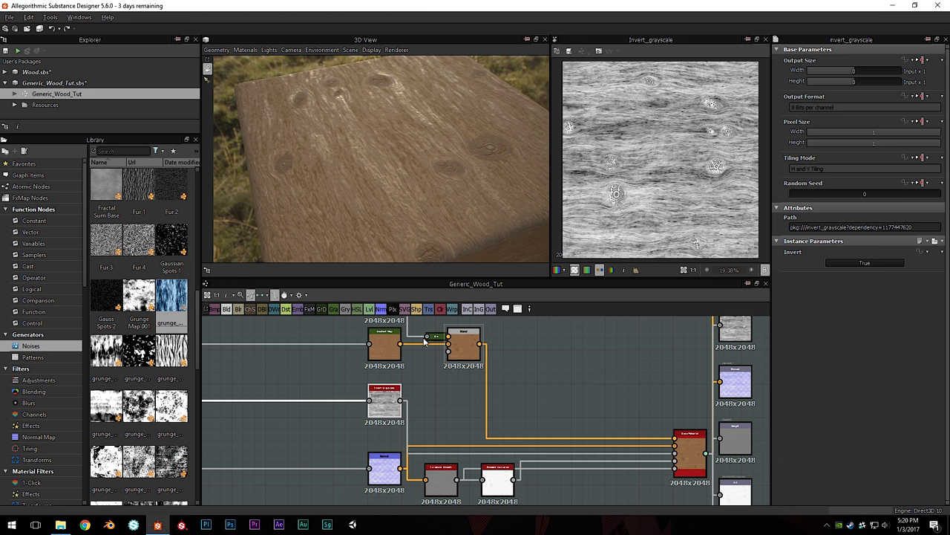
pyautogui.moveTo(560, 366); pyautogui.dragTo(445, 406)
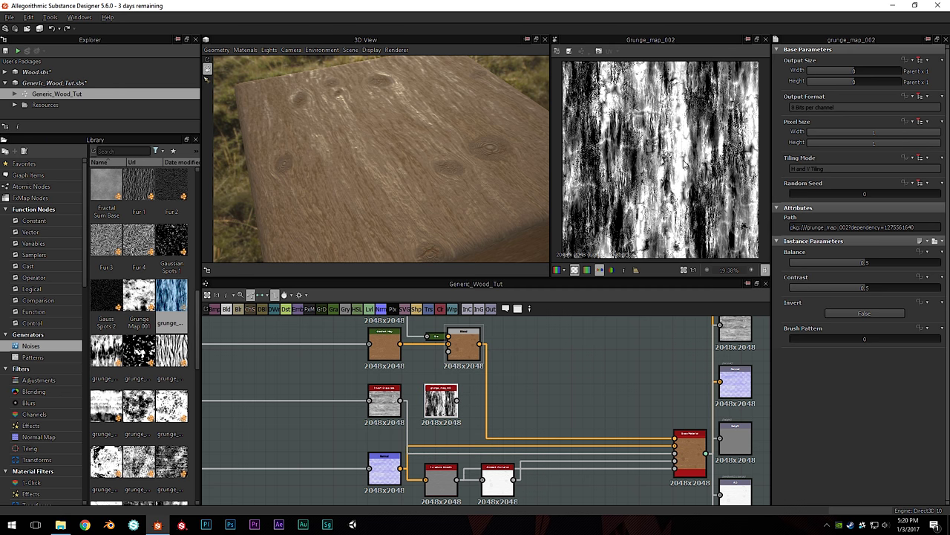
# Add a Blend node after the grunge map, with the grunge map as foreground and the inverted grain as background
pyautogui.moveTo(509, 412); pyautogui.dragTo(496, 400, button='middle')
pyautogui.scroll(2, 532, 377)
pyautogui.press('space')
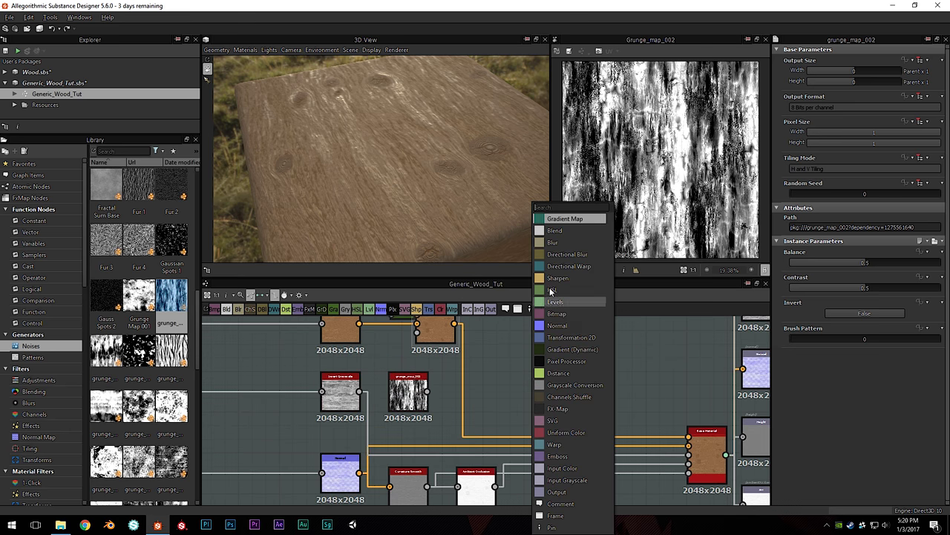
pyautogui.click(570, 230)
pyautogui.moveTo(360, 392); pyautogui.dragTo(511, 378)
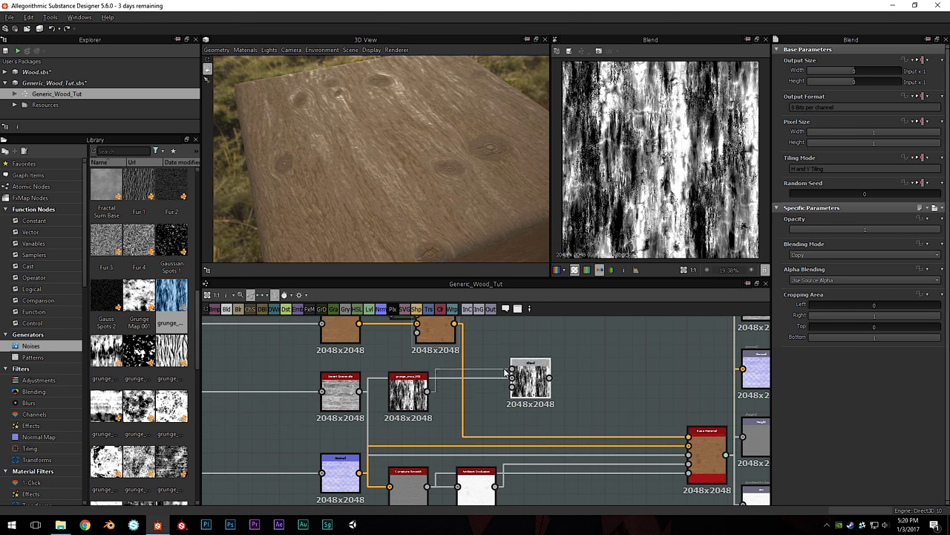
# Move the grain's Invert Grayscale, grunge map and new Blend nodes together upward, away from the normal nodes
pyautogui.scroll(-4, 504, 368)
pyautogui.moveTo(349, 364); pyautogui.dragTo(434, 376)
pyautogui.scroll(2, 447, 417)
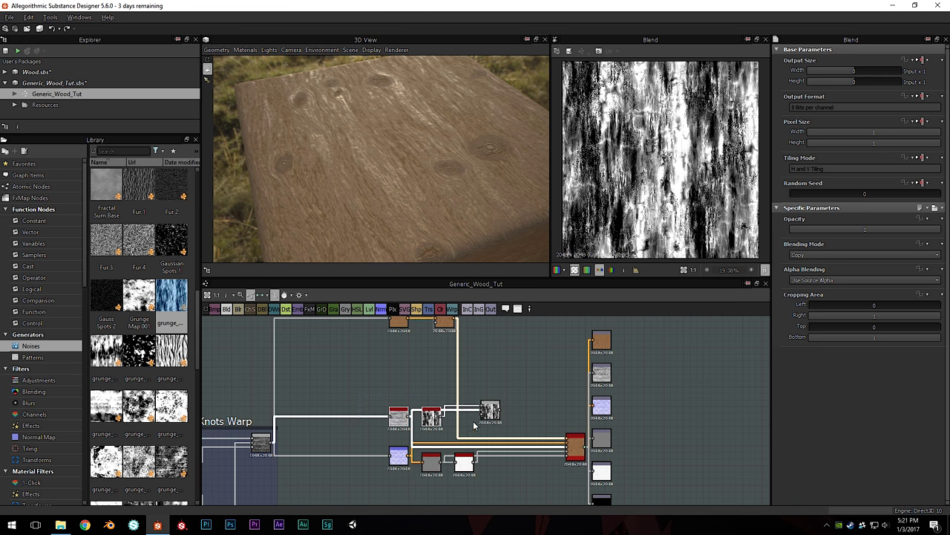
pyautogui.moveTo(488, 419); pyautogui.dragTo(488, 378)
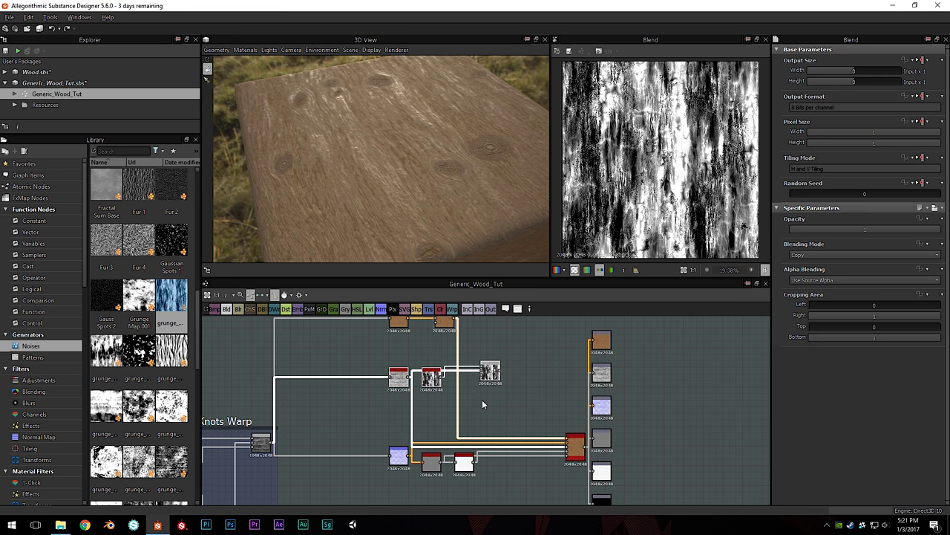
pyautogui.scroll(-3, 481, 400)
pyautogui.moveTo(397, 371); pyautogui.dragTo(382, 411, button='middle')
pyautogui.click(403, 406)
pyautogui.moveTo(404, 366); pyautogui.dragTo(454, 401)
pyautogui.click(491, 309)
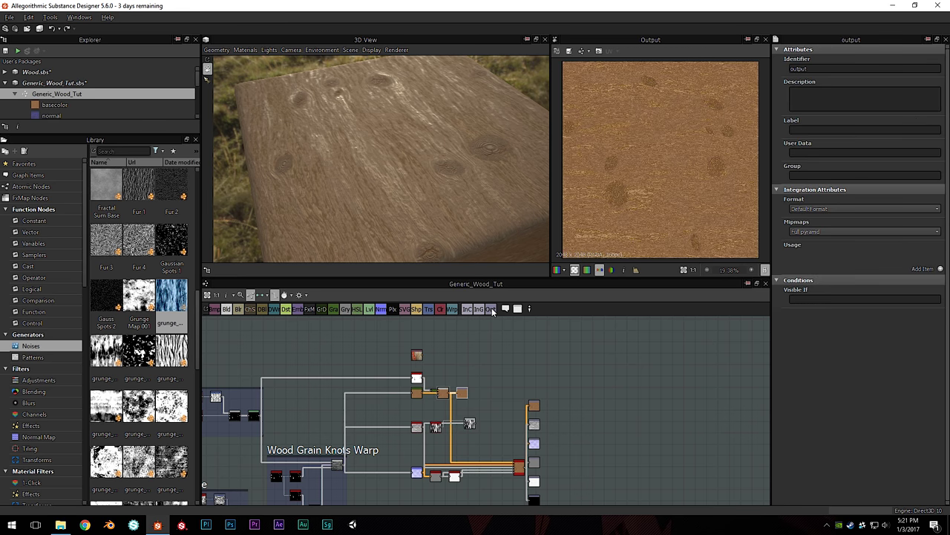
pyautogui.hotkey('ctrl', 'z')
# Frame the base color nodes, title the frame "Base Colour", and move the wood photo's Bitmap node inside it
pyautogui.moveTo(383, 372); pyautogui.dragTo(452, 404)
pyautogui.click(518, 310)
pyautogui.doubleClick(798, 91)
pyautogui.write('Base Colour')
pyautogui.press('Return')
pyautogui.scroll(3, 505, 208)
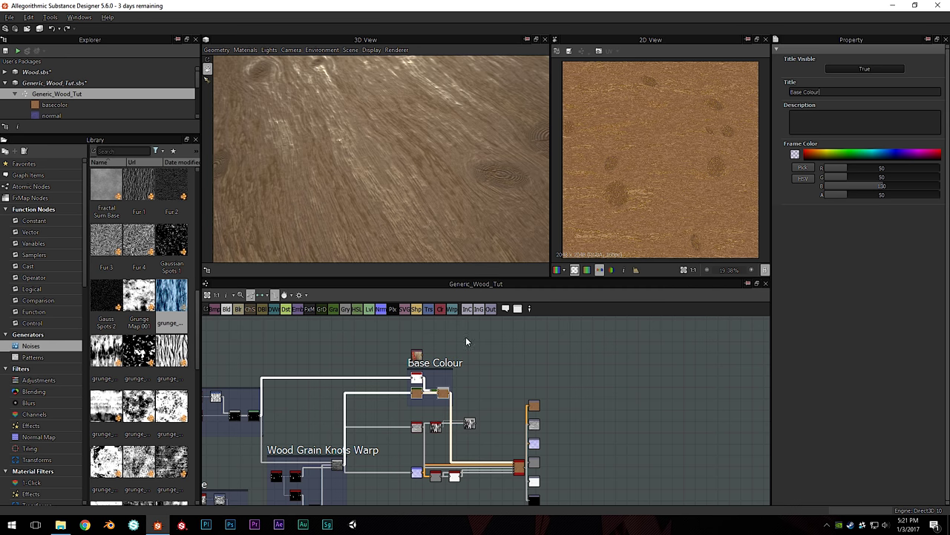
pyautogui.scroll(2, 421, 355)
pyautogui.moveTo(403, 332); pyautogui.dragTo(454, 395)
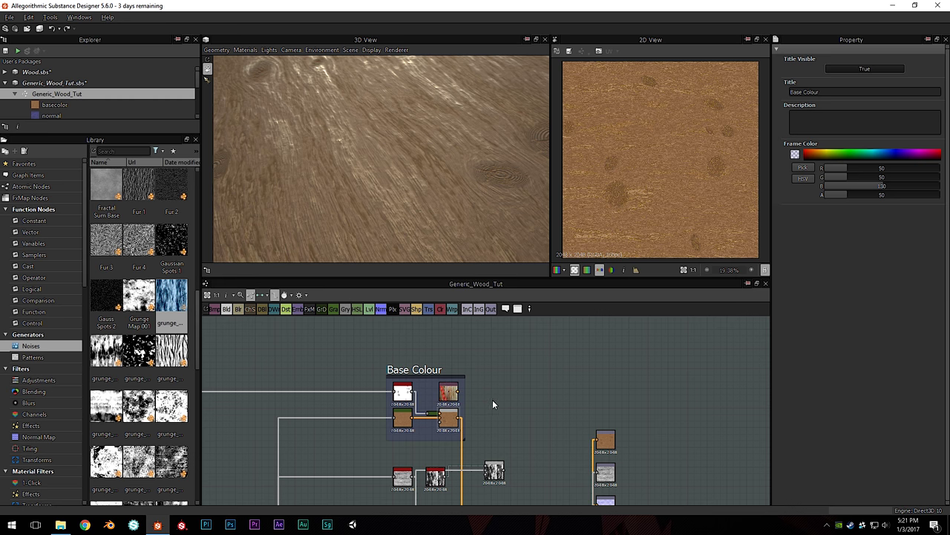
# Frame the inverted grain, grunge map and Blend nodes together and title the frame "Roughness"
pyautogui.moveTo(522, 437); pyautogui.dragTo(540, 355, button='middle')
pyautogui.scroll(-1, 540, 355)
pyautogui.scroll(1, 543, 395)
pyautogui.moveTo(395, 379); pyautogui.dragTo(566, 406)
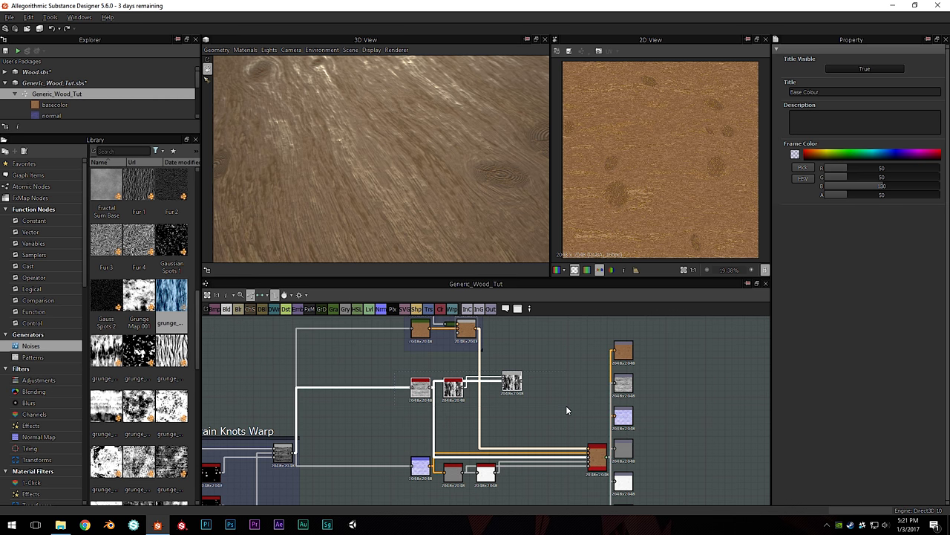
pyautogui.click(517, 310)
pyautogui.write('Roughness')
pyautogui.click(563, 344)
# Enlarge the Roughness frame and rearrange its nodes, with the grunge map above the inverted grain and the Blend node closer in
pyautogui.scroll(3, 562, 345)
pyautogui.moveTo(472, 417); pyautogui.dragTo(433, 440)
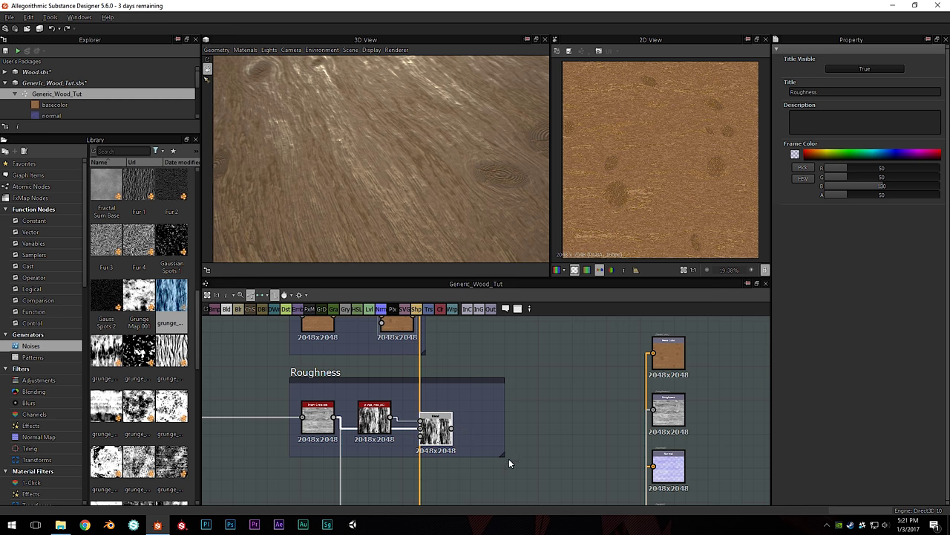
pyautogui.moveTo(503, 454); pyautogui.dragTo(531, 487)
pyautogui.moveTo(538, 486); pyautogui.dragTo(532, 410, button='middle')
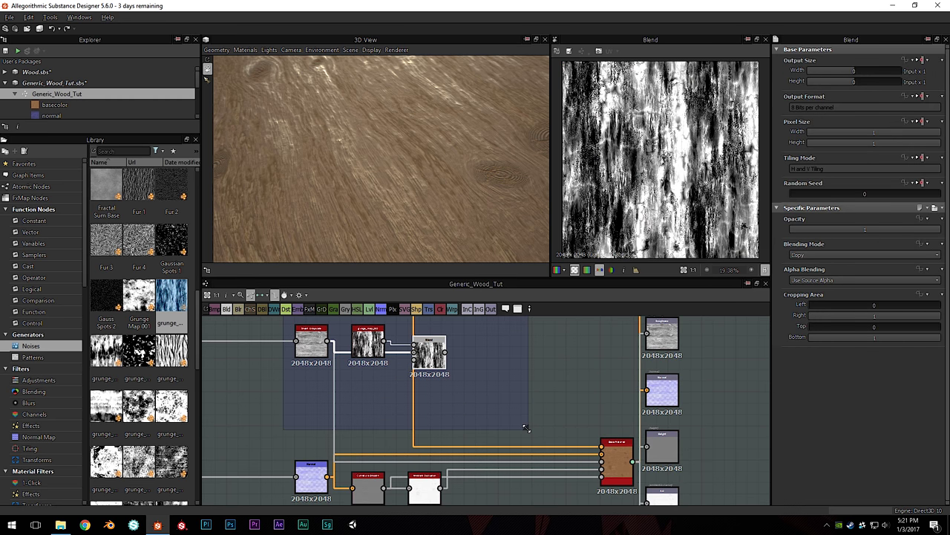
pyautogui.moveTo(435, 378); pyautogui.dragTo(438, 409, button='middle')
pyautogui.moveTo(371, 372); pyautogui.dragTo(322, 385)
# Set the roughness Blend node to Screen mode with an opacity of 0.45
pyautogui.click(439, 399)
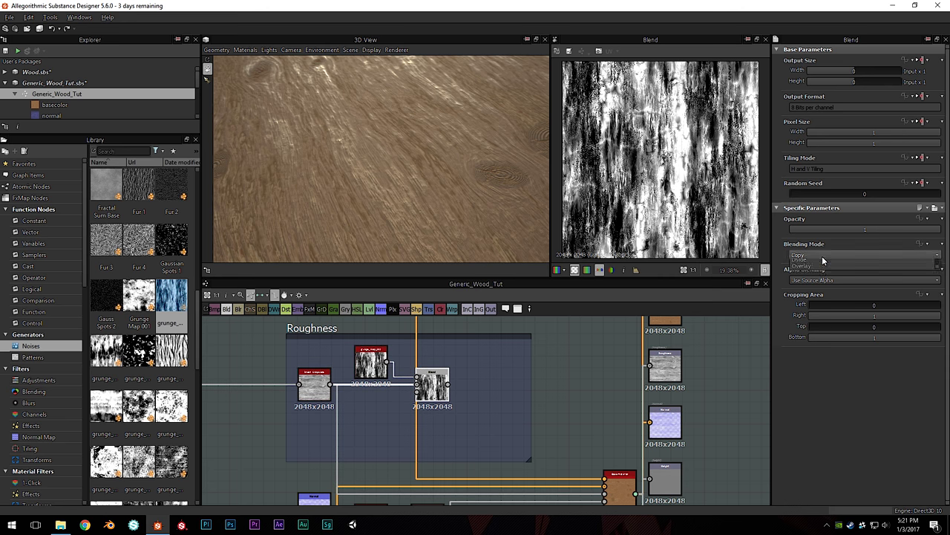
pyautogui.click(823, 255)
pyautogui.scroll(-1, 820, 315)
pyautogui.click(820, 321)
pyautogui.click(850, 230)
pyautogui.moveTo(851, 228); pyautogui.dragTo(846, 229)
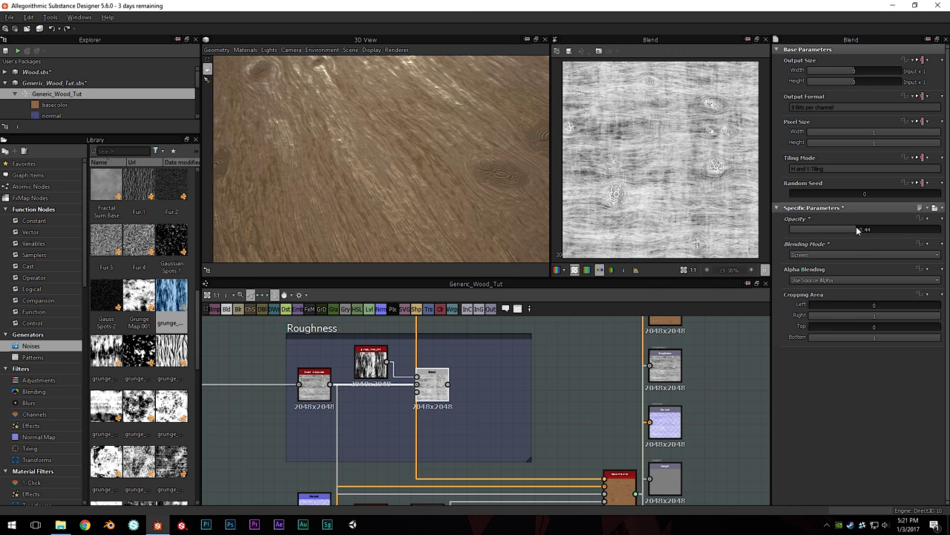
# Connect the roughness Blend output to the Base Material's roughness input and check the material on the 3D cube
pyautogui.moveTo(488, 395); pyautogui.dragTo(476, 377, button='middle')
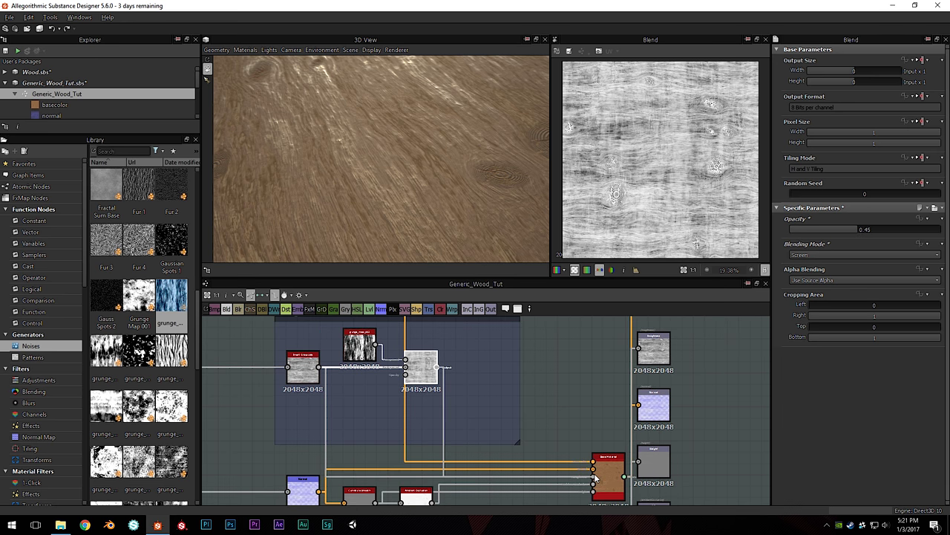
pyautogui.moveTo(595, 477); pyautogui.dragTo(593, 476)
pyautogui.scroll(-5, 398, 202)
pyautogui.moveTo(399, 201); pyautogui.dragTo(335, 156)
# Insert a Transformation 2D node between the grunge map and the Blend node, rotating the grunge 90 degrees clockwise
pyautogui.scroll(3, 408, 380)
pyautogui.moveTo(350, 339); pyautogui.dragTo(357, 406, button='middle')
pyautogui.click(353, 403)
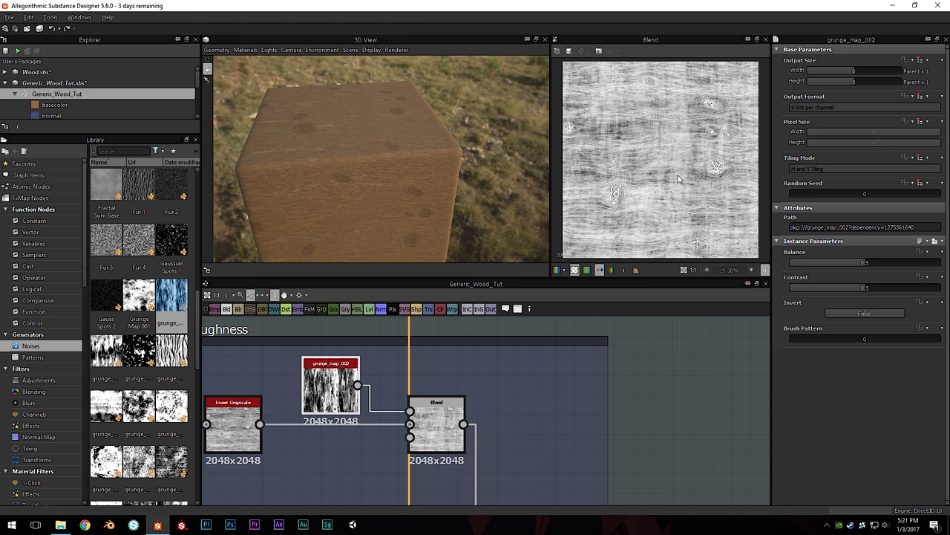
pyautogui.press('space')
pyautogui.write('tr')
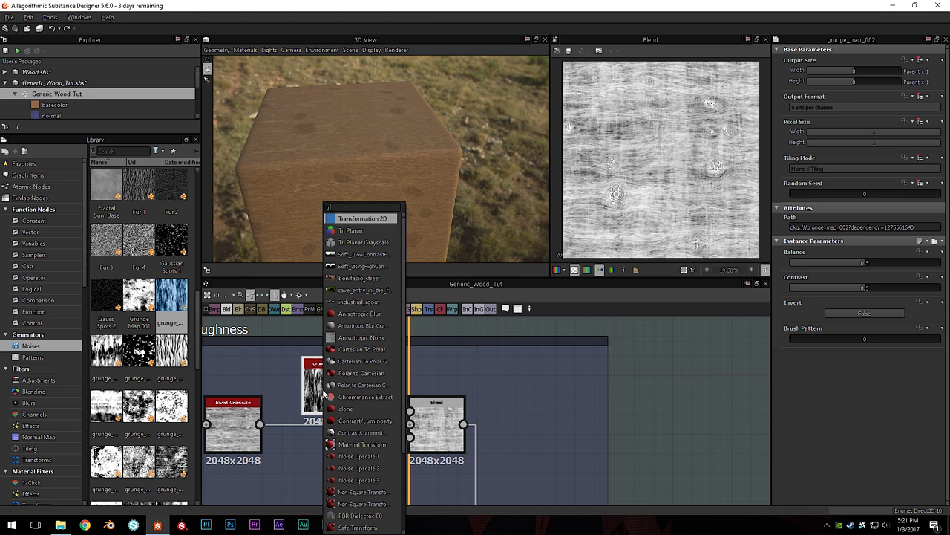
pyautogui.click(351, 220)
pyautogui.click(429, 309)
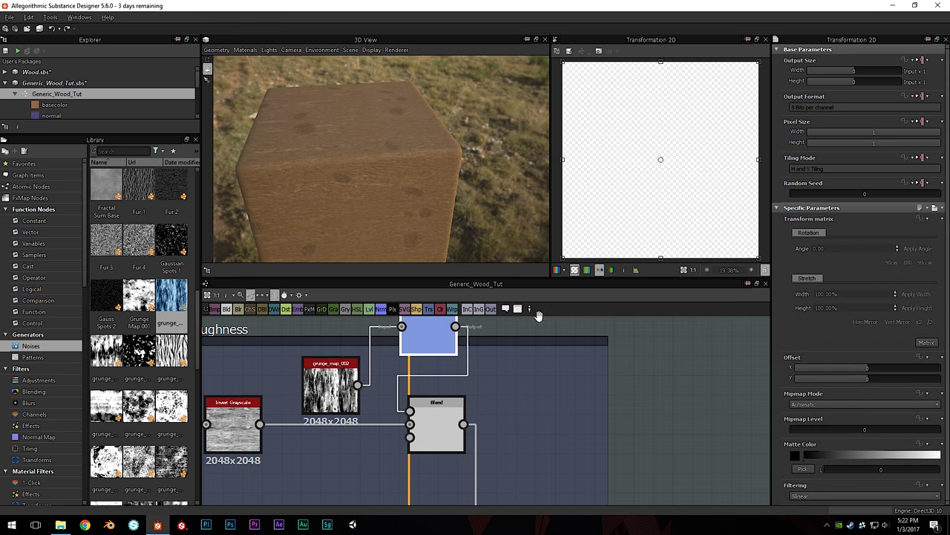
pyautogui.click(891, 263)
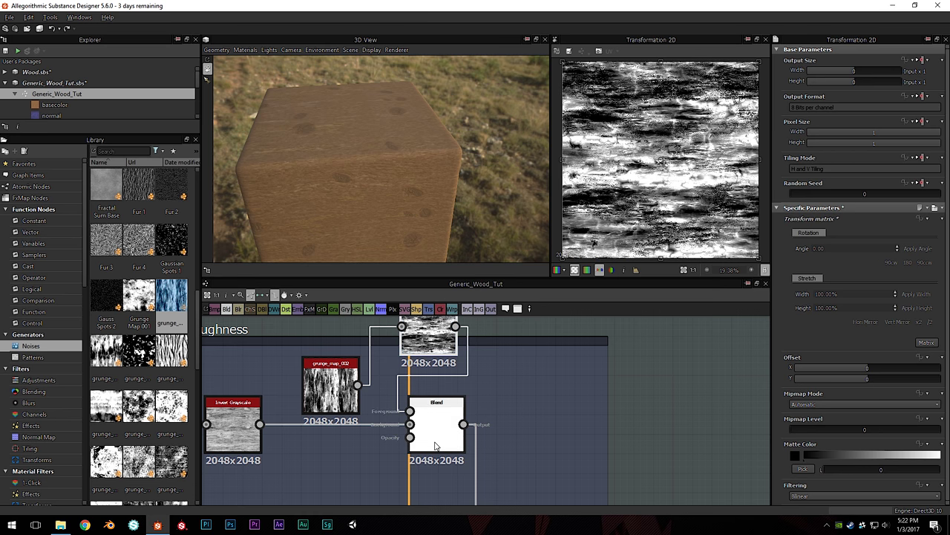
# Line up the Transformation 2D node between the grunge map and Blend node, and check the surface reflections in 3D
pyautogui.moveTo(437, 416); pyautogui.dragTo(526, 416)
pyautogui.moveTo(428, 361); pyautogui.dragTo(407, 416)
pyautogui.moveTo(522, 440); pyautogui.dragTo(502, 440)
pyautogui.moveTo(416, 223); pyautogui.dragTo(409, 141)
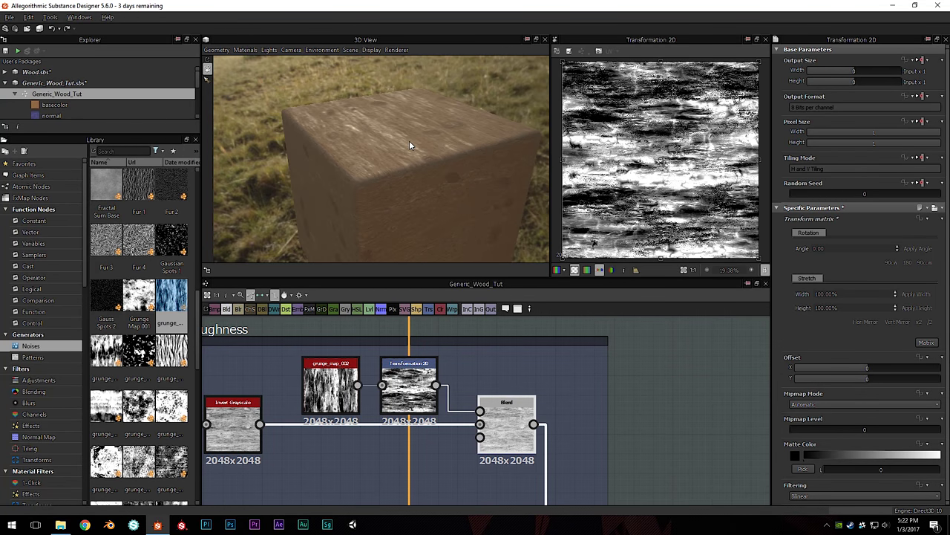
# Insert a Histogram Scan node between the roughness Blend and the Base Material
pyautogui.moveTo(515, 440); pyautogui.dragTo(431, 343, button='middle')
pyautogui.scroll(-3, 430, 343)
pyautogui.scroll(1, 453, 404)
pyautogui.click(448, 376)
pyautogui.click(452, 377)
pyautogui.press('space')
pyautogui.write('hsl')
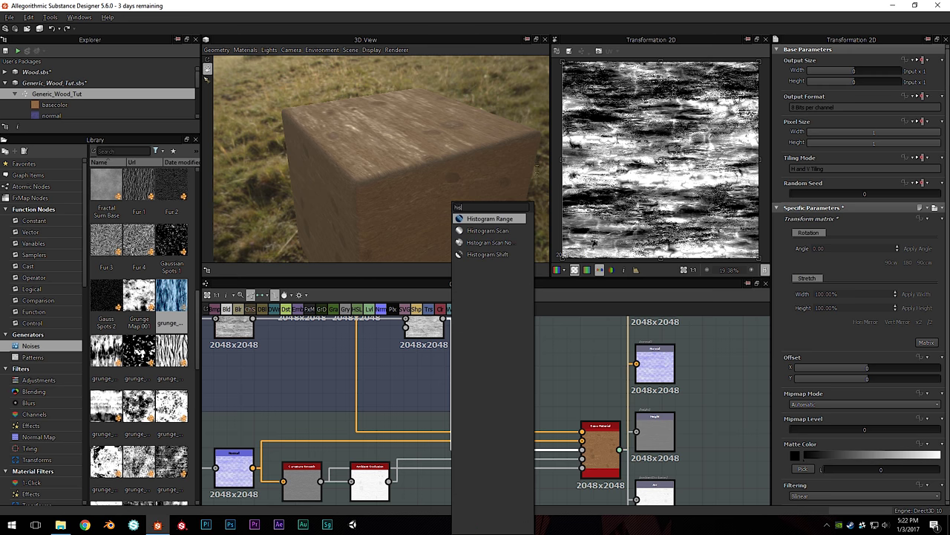
pyautogui.click(504, 231)
# Widen the Roughness frame and move the Histogram Scan node fully inside it
pyautogui.moveTo(502, 386); pyautogui.dragTo(458, 371)
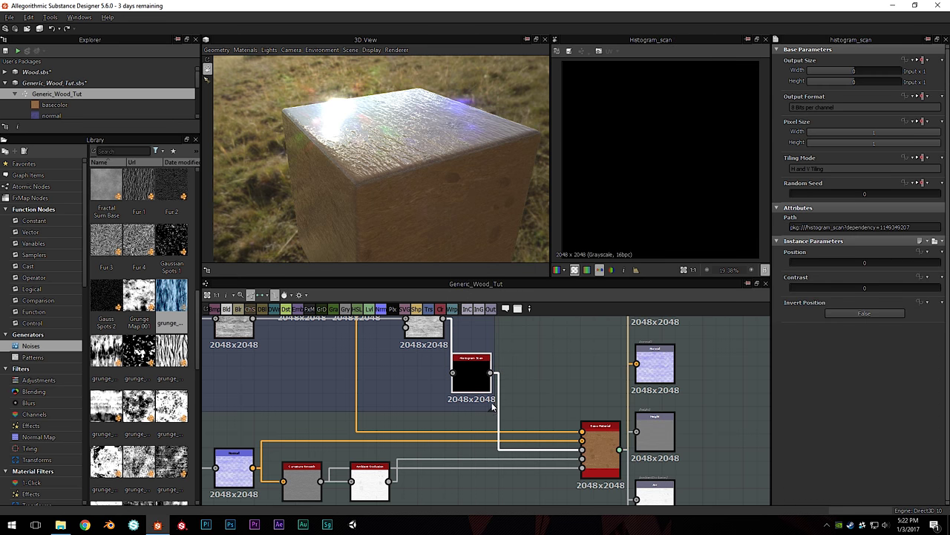
pyautogui.moveTo(503, 411); pyautogui.dragTo(531, 407)
pyautogui.moveTo(474, 394); pyautogui.dragTo(497, 387)
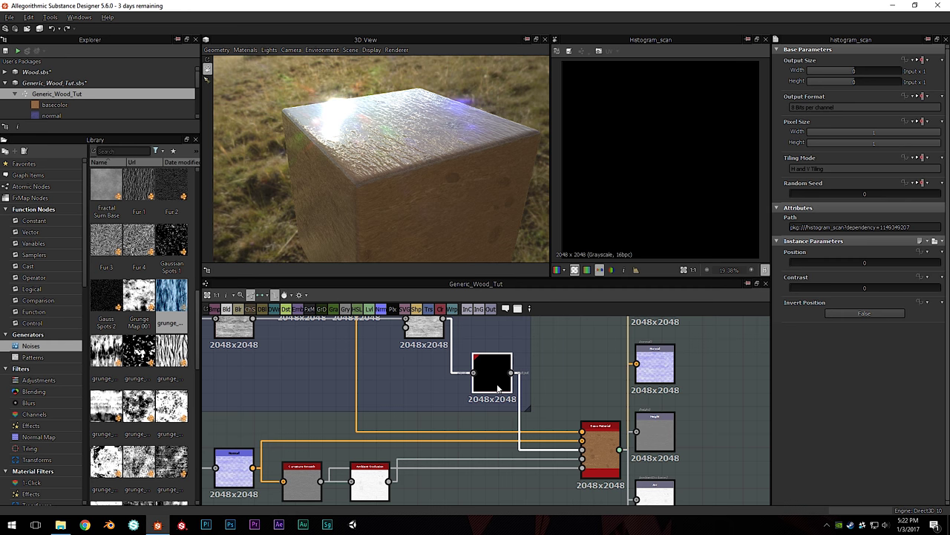
# Set the Histogram Scan's Position to 0.54, checking the roughness on the 3D cube from several angles
pyautogui.moveTo(899, 259); pyautogui.dragTo(890, 264)
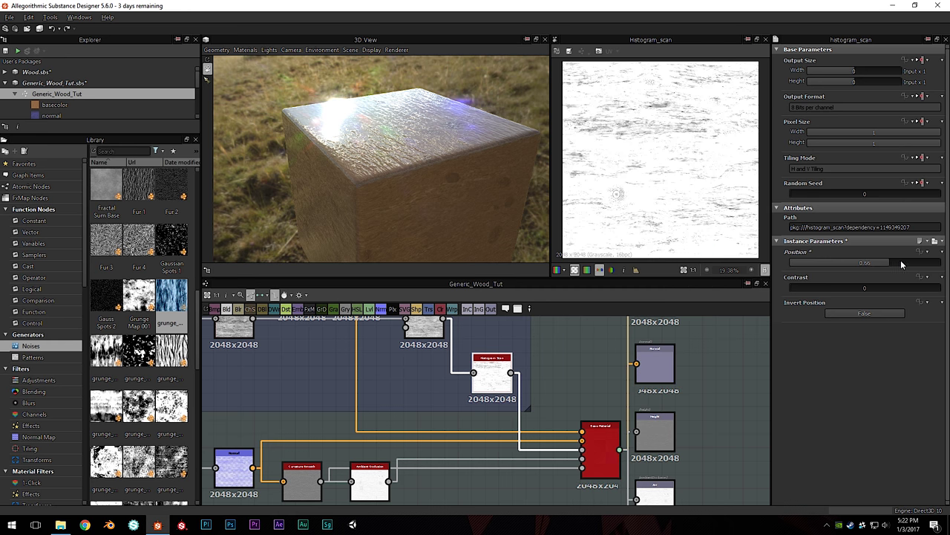
pyautogui.moveTo(466, 161)
pyautogui.mouseDown()
pyautogui.moveTo(392, 170)
pyautogui.moveTo(453, 161)
pyautogui.mouseUp()
pyautogui.scroll(3, 403, 153)
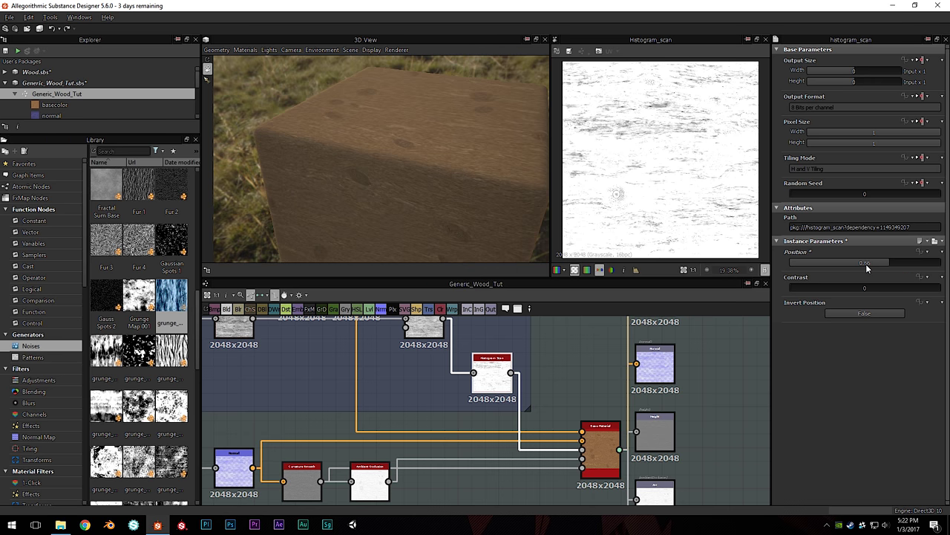
pyautogui.moveTo(866, 264); pyautogui.dragTo(873, 264)
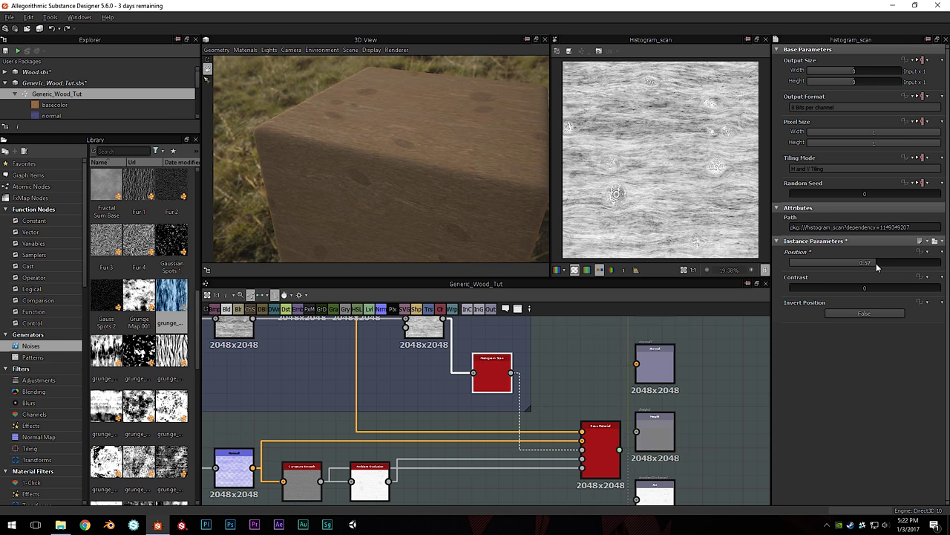
pyautogui.moveTo(876, 262); pyautogui.dragTo(871, 261)
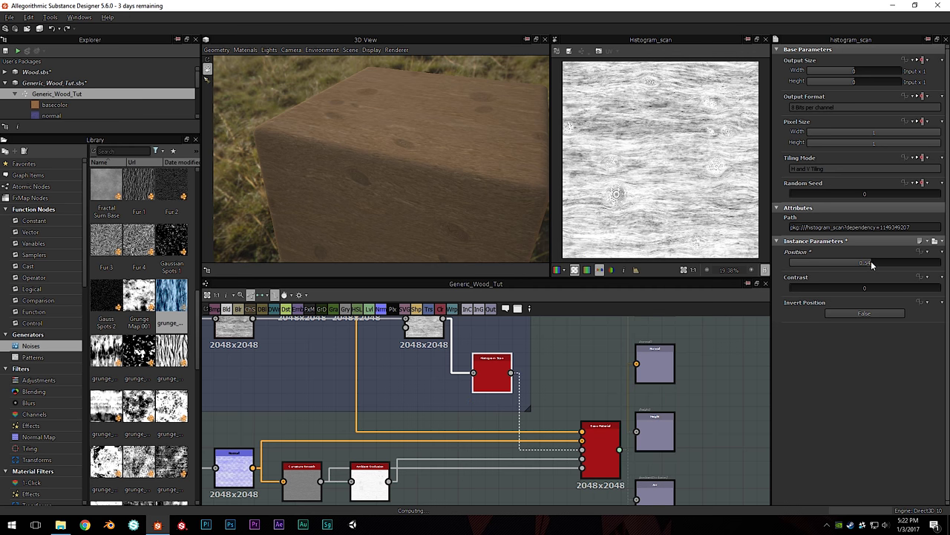
pyautogui.moveTo(476, 107); pyautogui.dragTo(425, 183)
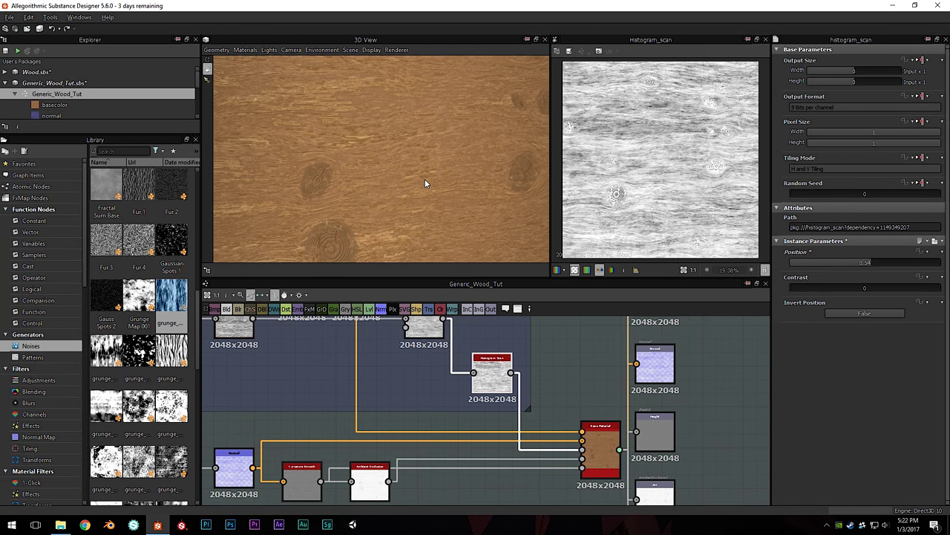
pyautogui.scroll(-5, 424, 183)
pyautogui.scroll(-3, 380, 374)
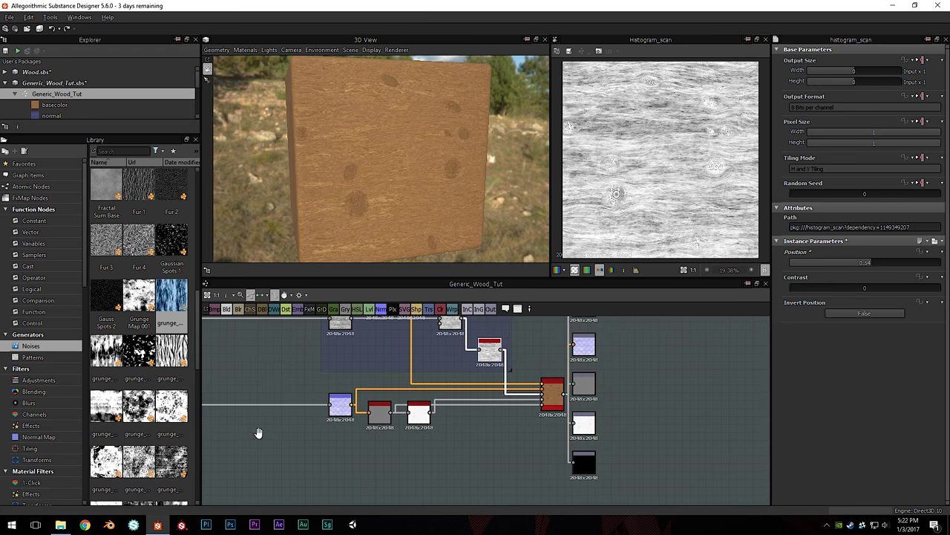
# Expose the mask Random value of the Tile Random node in the Wood Grain Knots Warp frame as "KnotsAmount"
pyautogui.moveTo(259, 432); pyautogui.dragTo(470, 391, button='middle')
pyautogui.scroll(2, 365, 437)
pyautogui.moveTo(264, 399); pyautogui.dragTo(347, 426, button='middle')
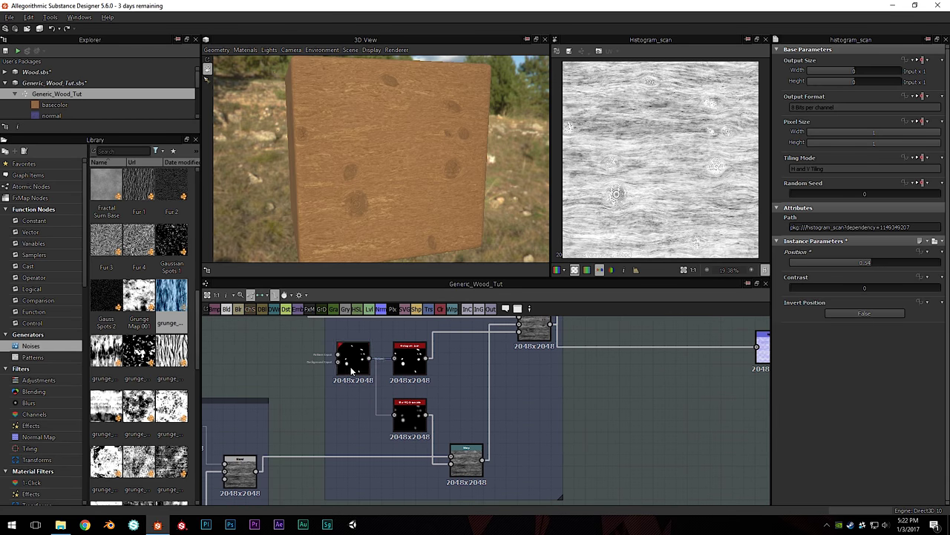
pyautogui.scroll(-1, 906, 319)
pyautogui.scroll(-5, 872, 435)
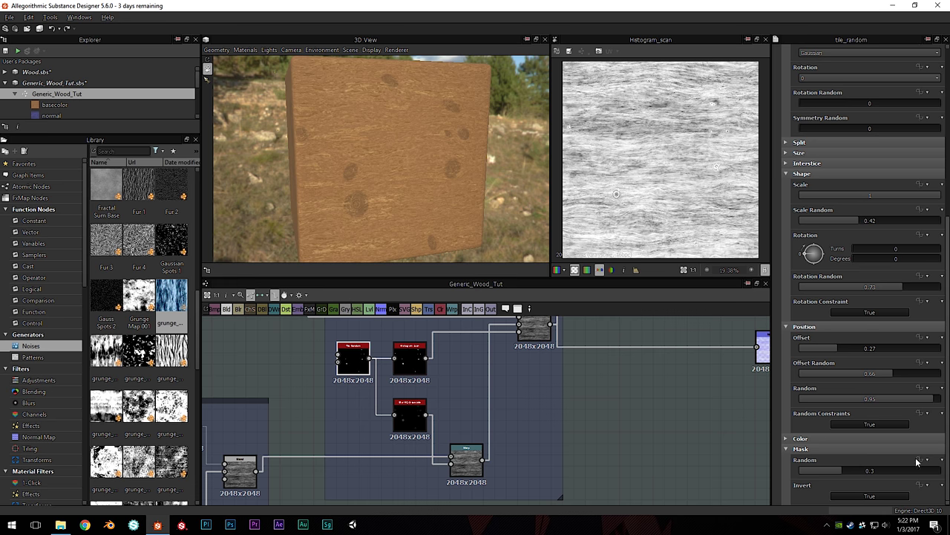
pyautogui.click(921, 460)
pyautogui.click(919, 434)
pyautogui.click(491, 256)
pyautogui.click(486, 272)
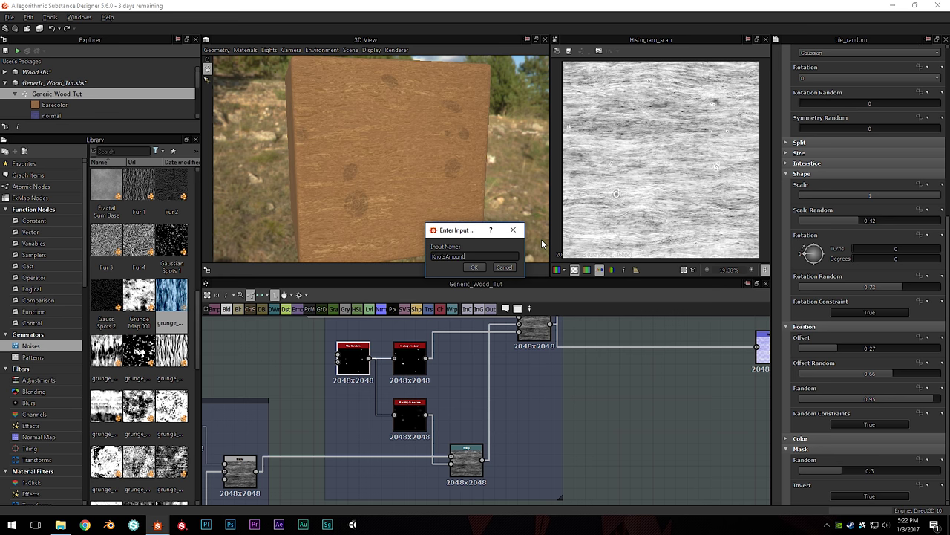
pyautogui.click(479, 269)
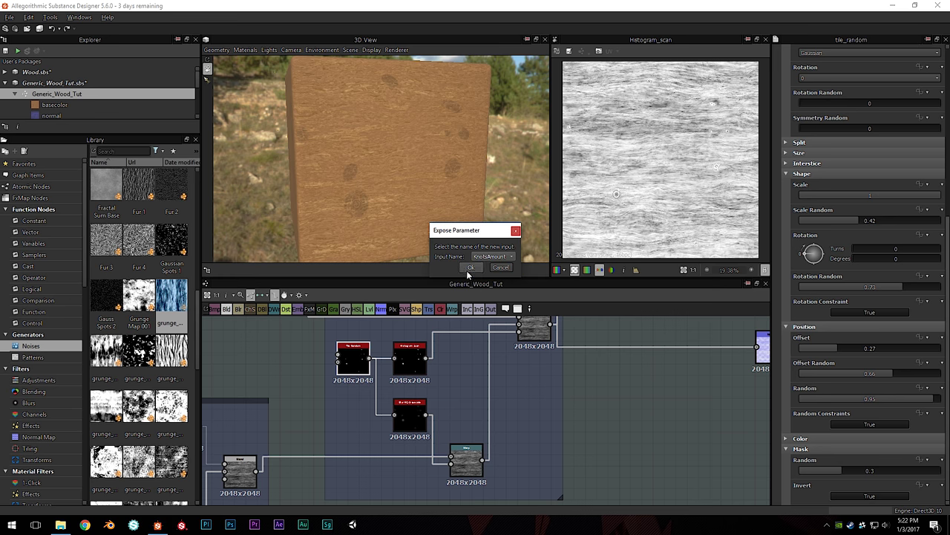
pyautogui.click(470, 267)
# Expose the mask Random value of the knot pattern's Tile Random node through the same KnotsAmount input
pyautogui.moveTo(302, 347); pyautogui.dragTo(457, 432, button='middle')
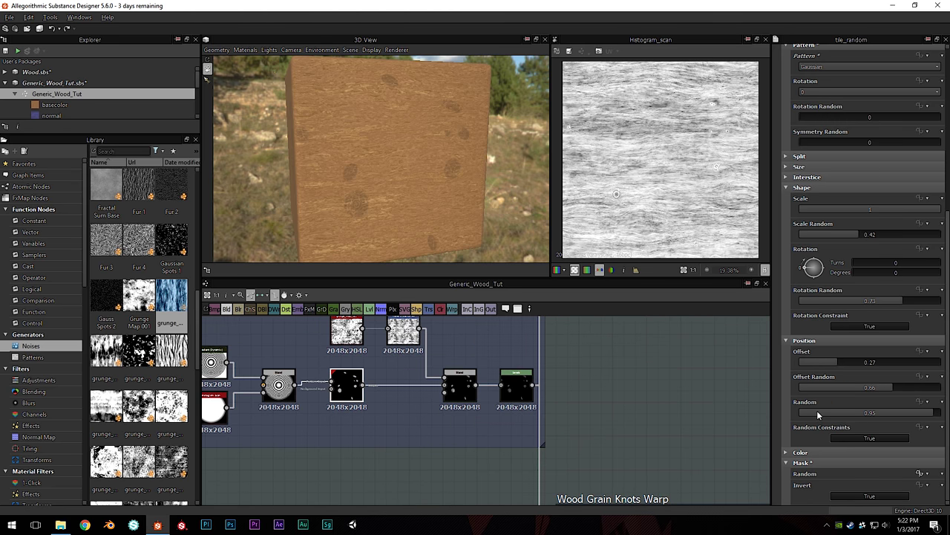
pyautogui.click(927, 461)
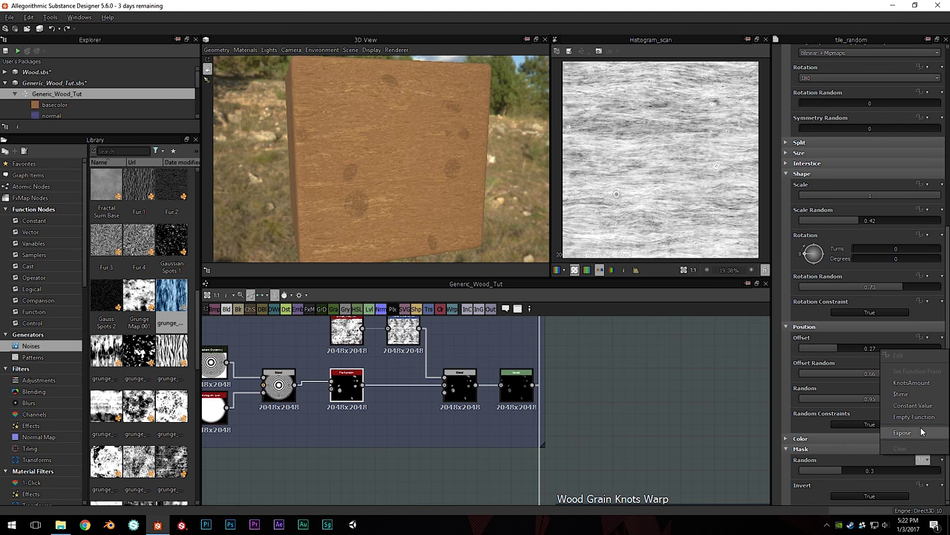
pyautogui.click(917, 432)
pyautogui.click(470, 269)
# Expose the Tiling of the knots' Gradient Linear 2 node as a new input named "Knots Circles"
pyautogui.moveTo(386, 428); pyautogui.dragTo(519, 409, button='middle')
pyautogui.click(278, 392)
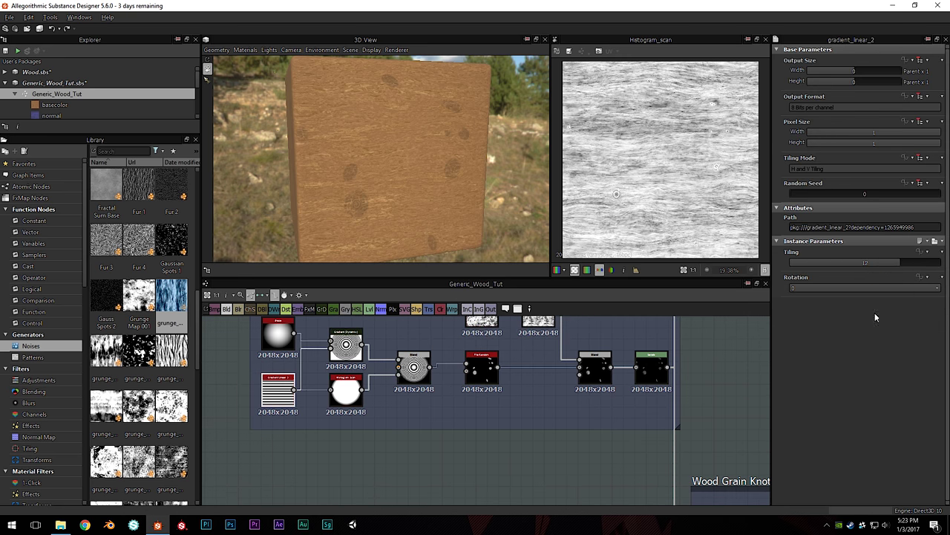
pyautogui.click(919, 253)
pyautogui.click(895, 333)
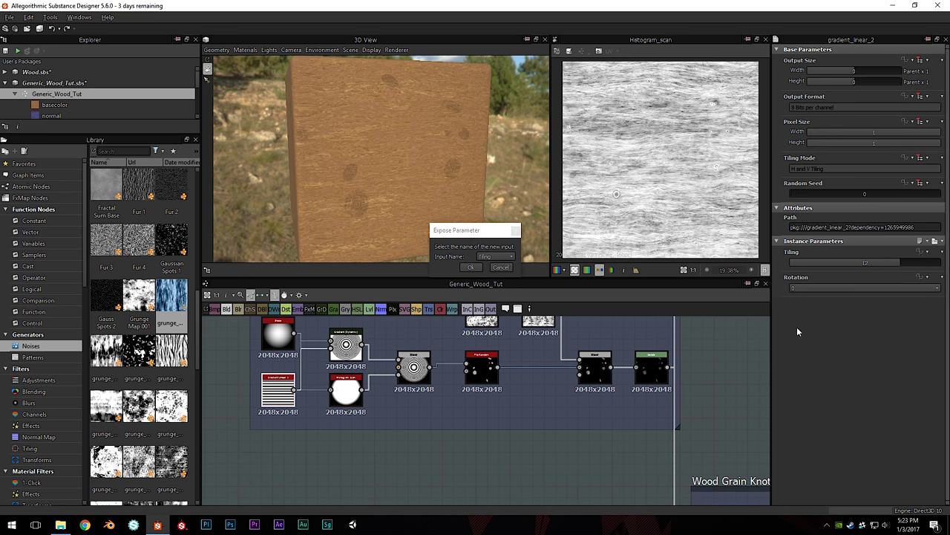
pyautogui.click(494, 256)
pyautogui.click(492, 272)
pyautogui.write('Knots C')
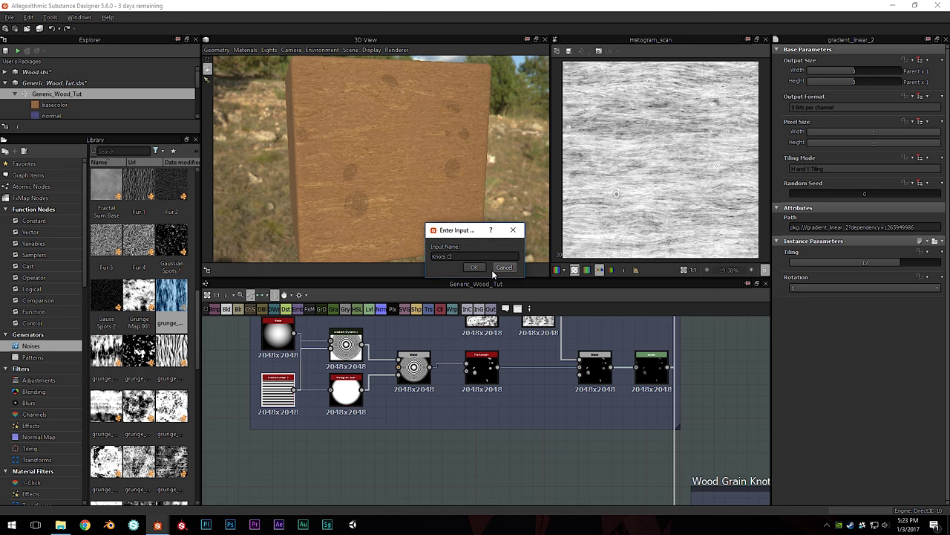
pyautogui.write('ircles')
pyautogui.click(473, 268)
pyautogui.click(469, 268)
# Expose the Position of the Histogram Scan node in the Roughness frame as a new input named "Roughness"
pyautogui.scroll(-2, 375, 419)
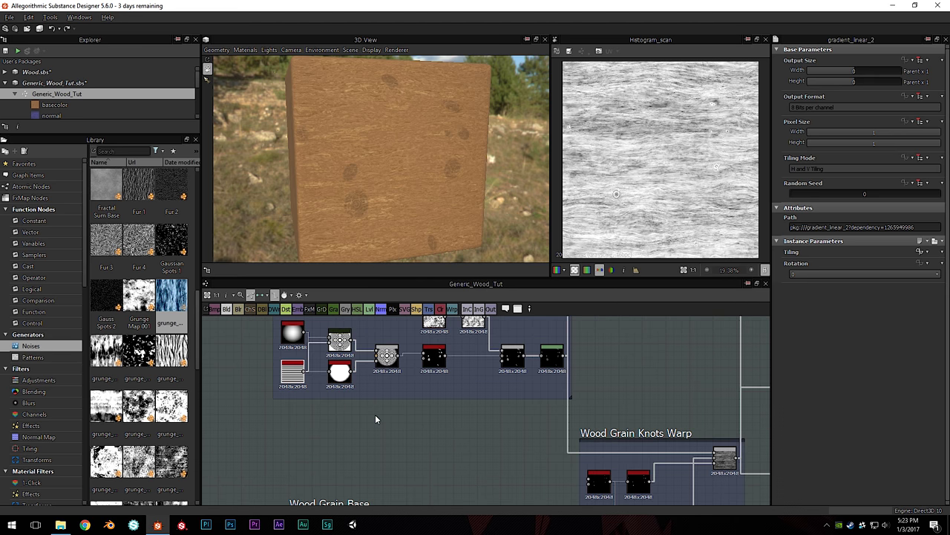
pyautogui.moveTo(413, 449)
pyautogui.mouseDown(button='middle')
pyautogui.moveTo(395, 433)
pyautogui.moveTo(377, 378)
pyautogui.moveTo(409, 440)
pyautogui.moveTo(401, 451)
pyautogui.moveTo(396, 444)
pyautogui.mouseUp(button='middle')
pyautogui.scroll(3, 398, 446)
pyautogui.scroll(-5, 381, 461)
pyautogui.moveTo(607, 394); pyautogui.dragTo(458, 394, button='middle')
pyautogui.scroll(3, 458, 395)
pyautogui.moveTo(548, 371); pyautogui.dragTo(438, 411, button='middle')
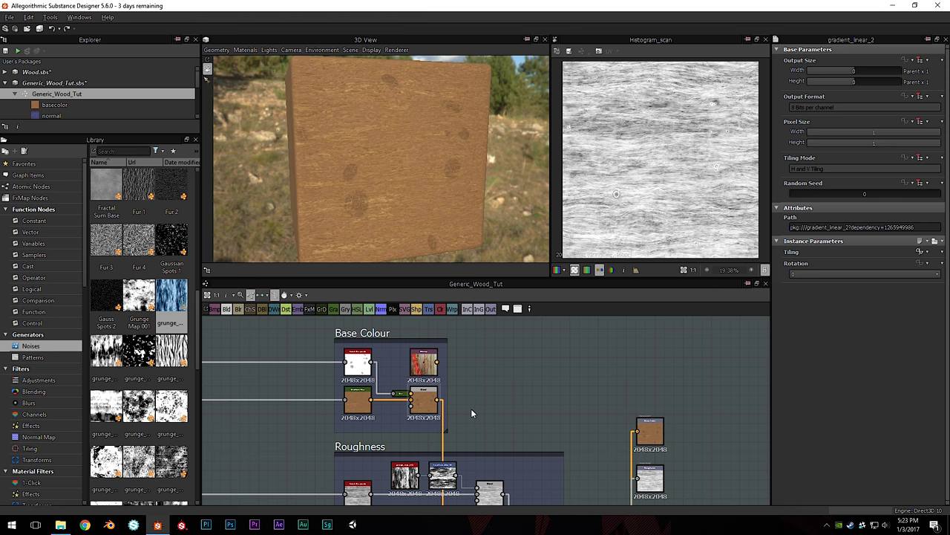
pyautogui.moveTo(526, 446); pyautogui.dragTo(524, 316, button='middle')
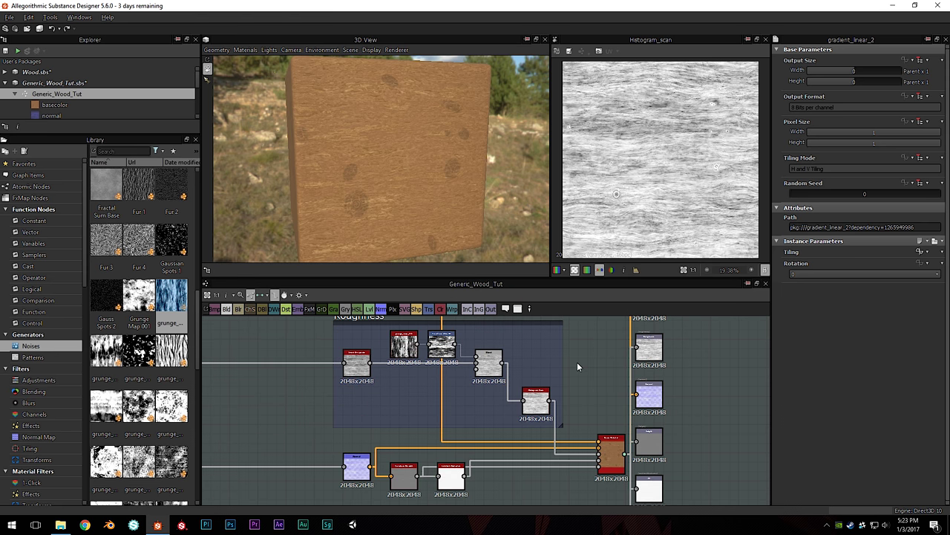
pyautogui.click(536, 405)
pyautogui.click(923, 252)
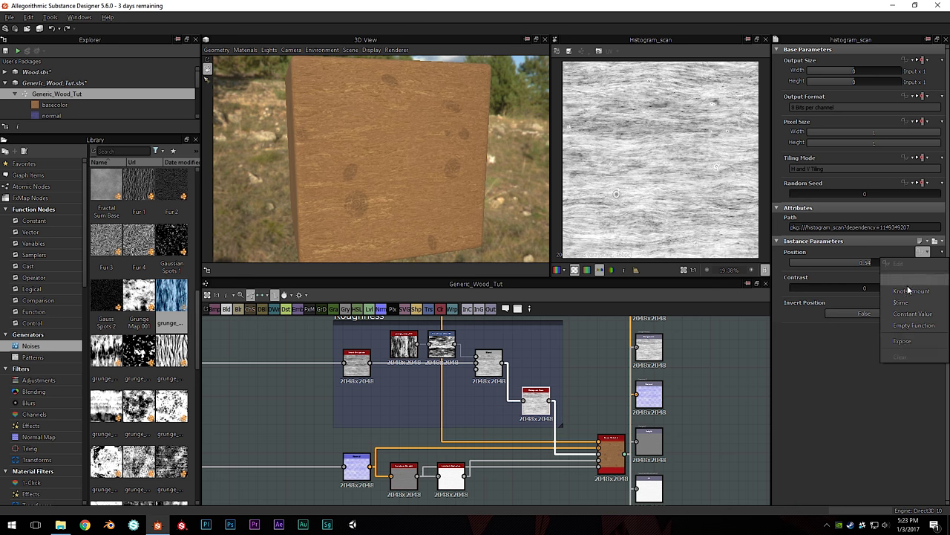
pyautogui.click(905, 341)
pyautogui.click(496, 258)
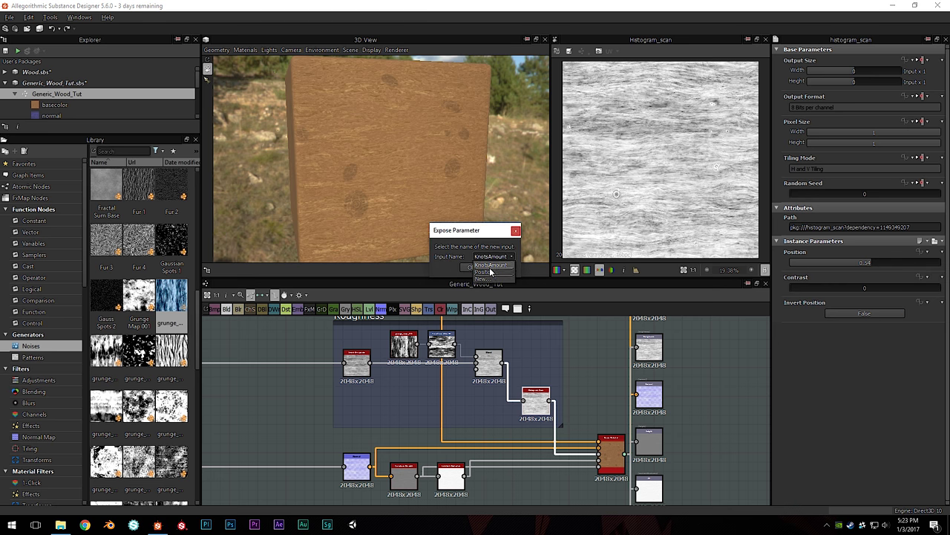
pyautogui.click(489, 279)
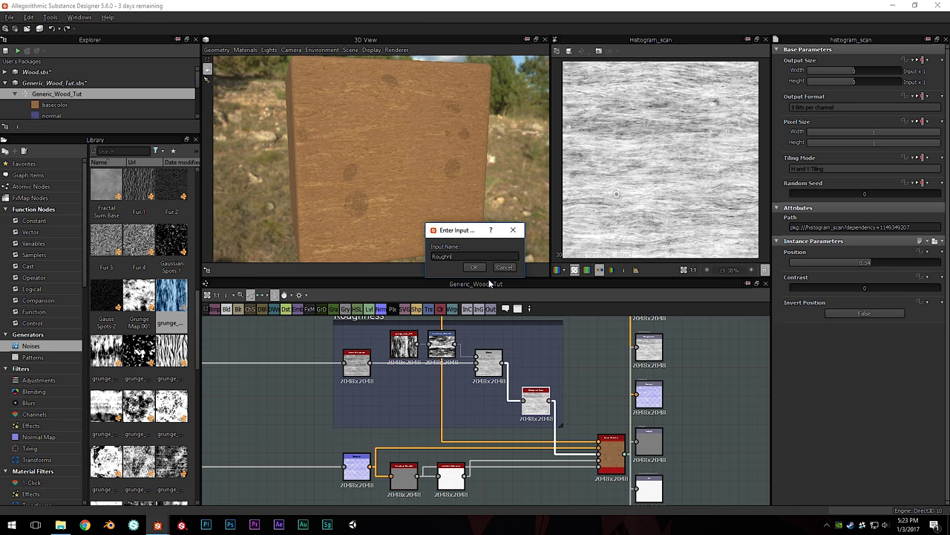
pyautogui.click(471, 267)
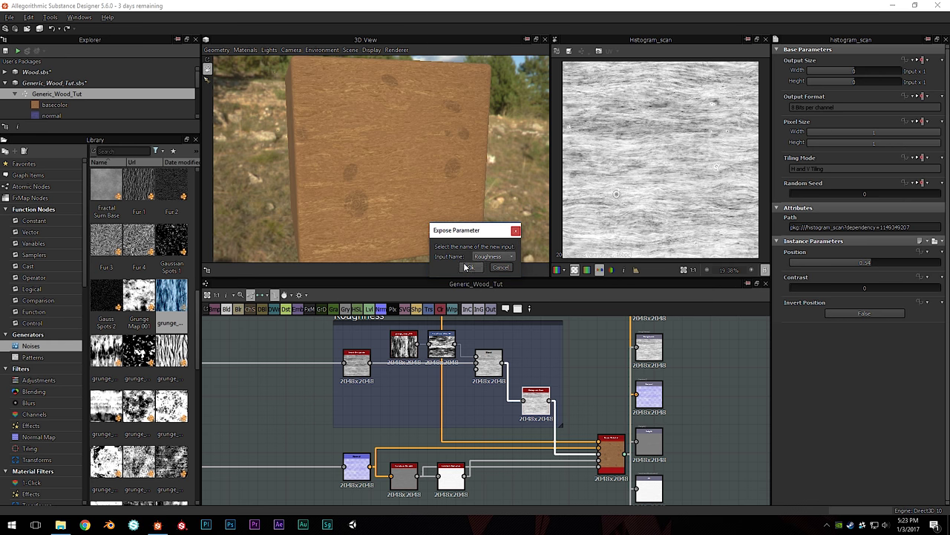
pyautogui.click(468, 267)
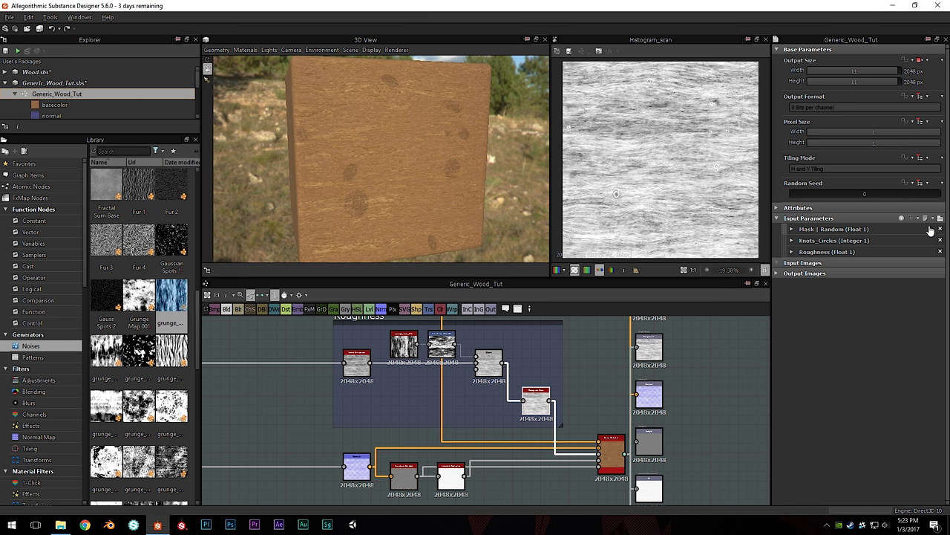
# Relabel the graph's Mask | Random input parameter as "KnotsAmount" and clear its Mask group
pyautogui.click(940, 219)
pyautogui.click(786, 228)
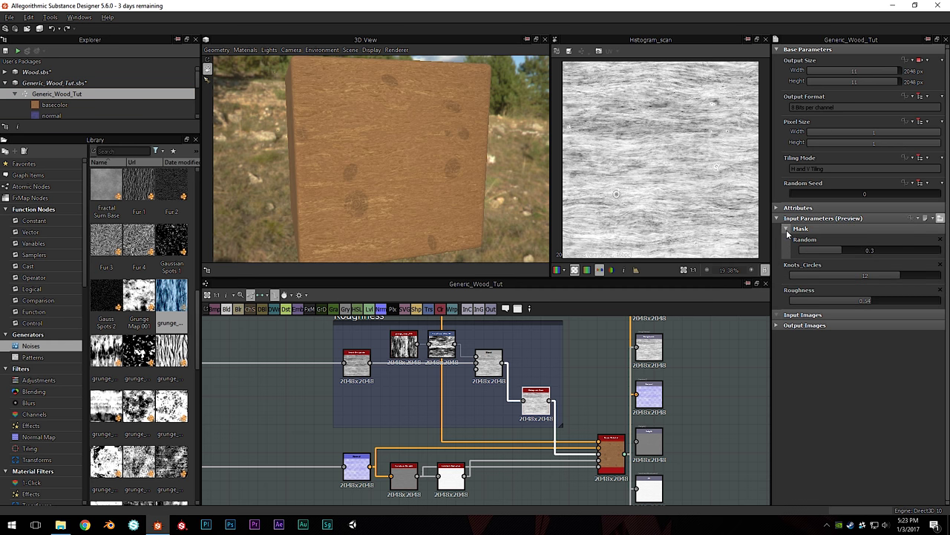
pyautogui.click(940, 219)
pyautogui.click(792, 229)
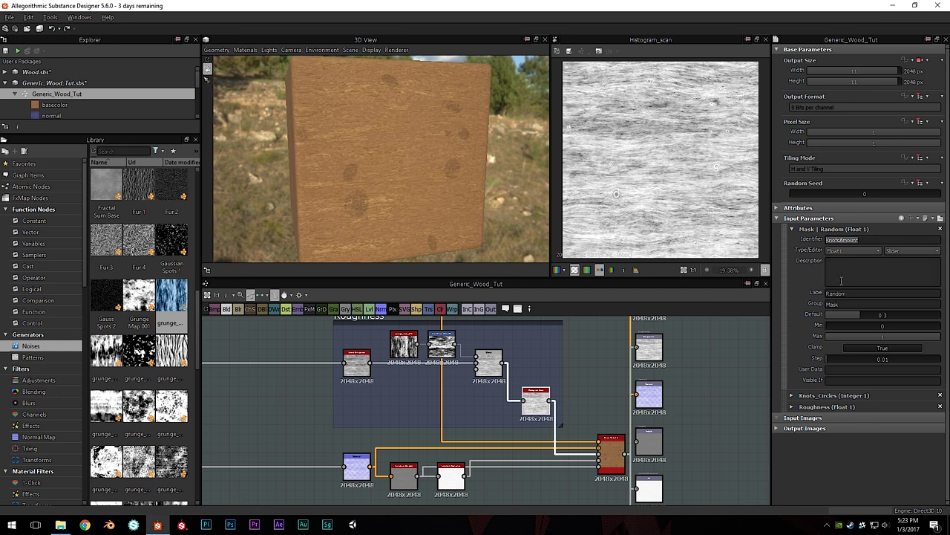
pyautogui.press('Tab')
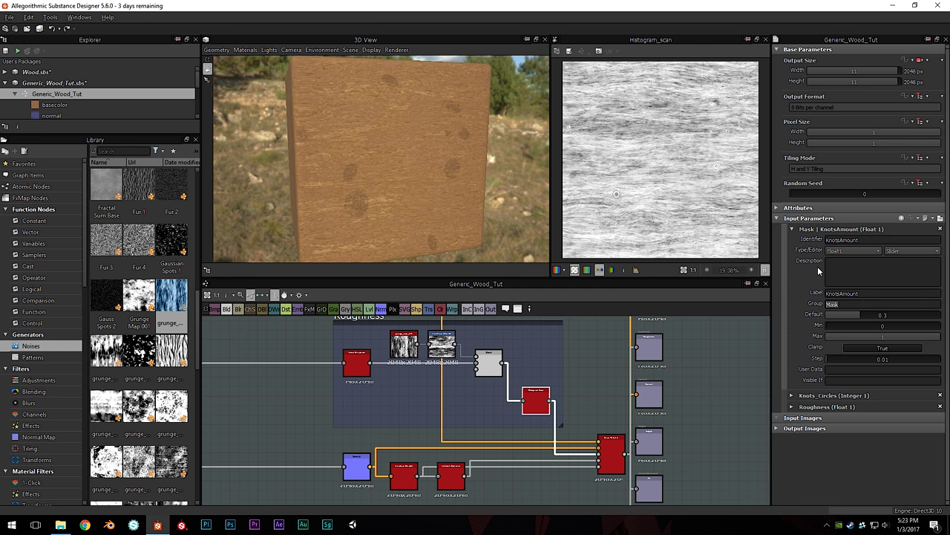
pyautogui.press('Return')
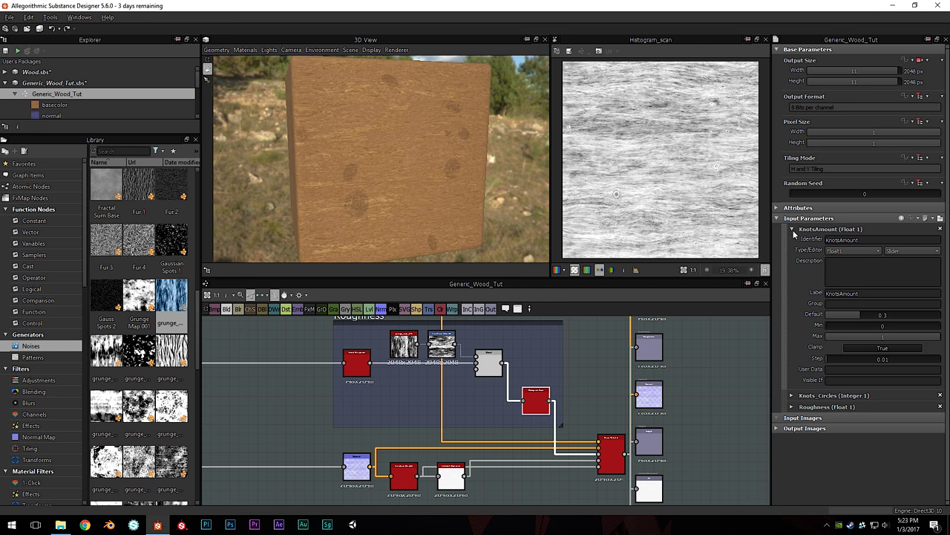
pyautogui.click(792, 230)
# Preview the graph's input parameters with KnotsAmount at 0.74 and Knots_Circles at 7, checking the knots on the 3D cube
pyautogui.click(940, 218)
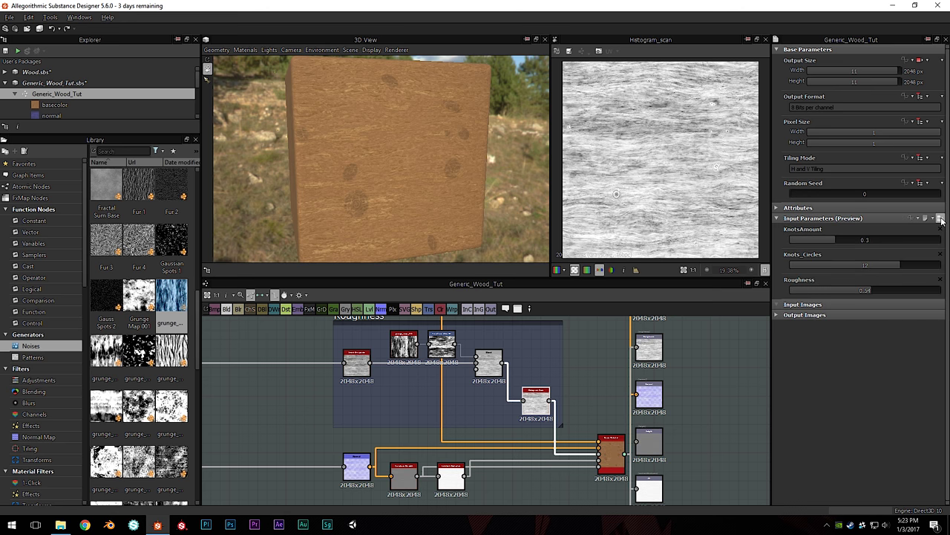
pyautogui.scroll(-1, 472, 175)
pyautogui.moveTo(472, 175); pyautogui.dragTo(454, 150)
pyautogui.scroll(3, 454, 151)
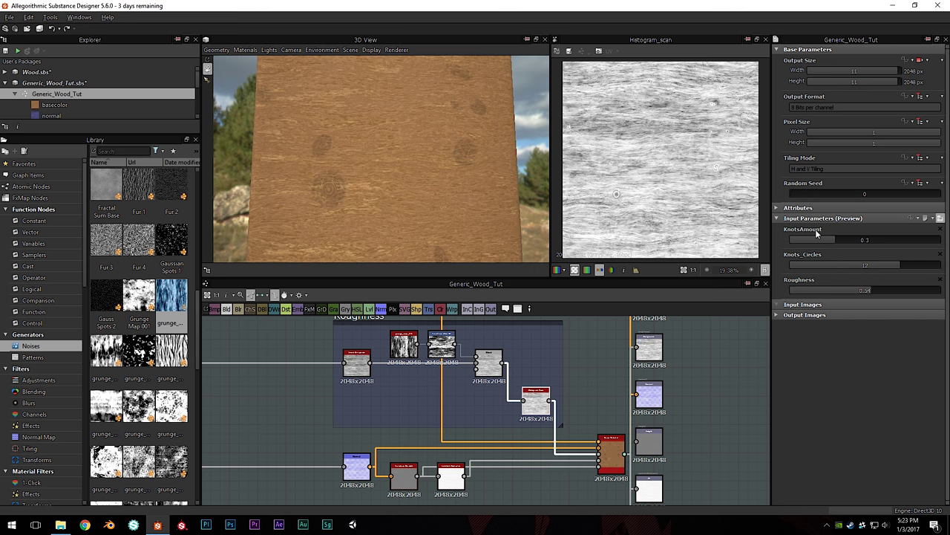
pyautogui.click(892, 240)
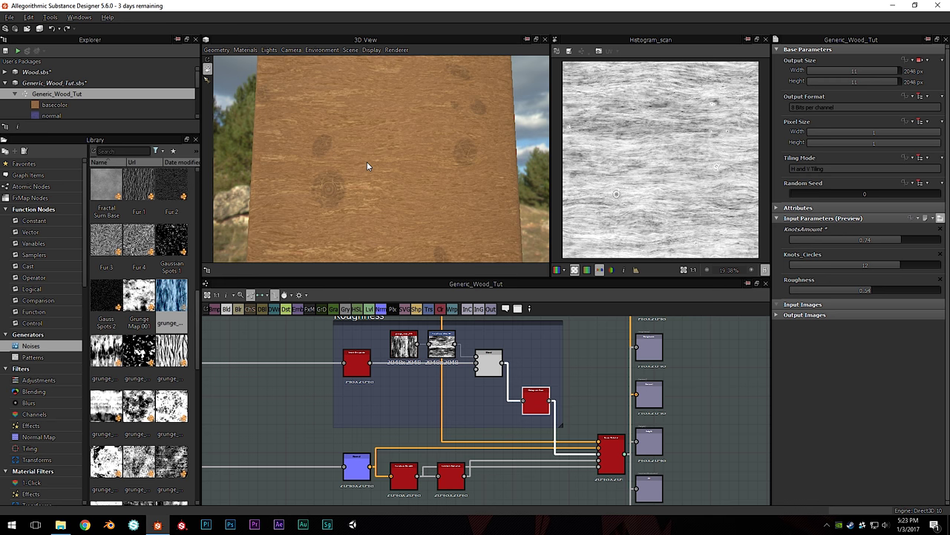
pyautogui.scroll(3, 367, 161)
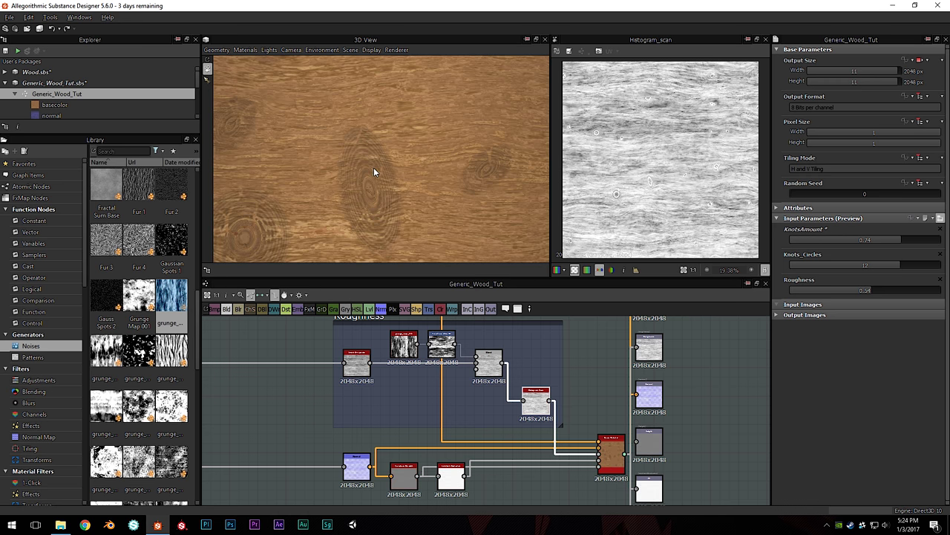
pyautogui.scroll(-3, 373, 167)
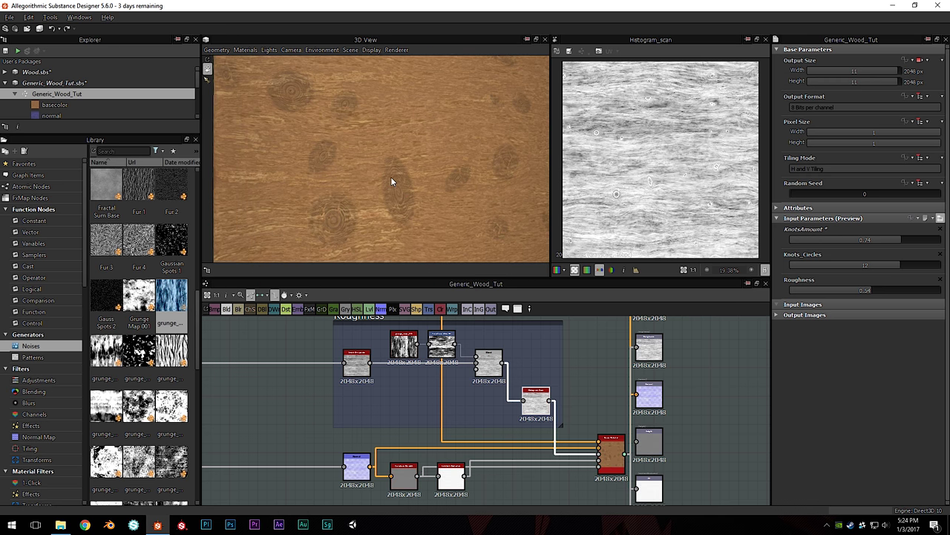
pyautogui.click(848, 265)
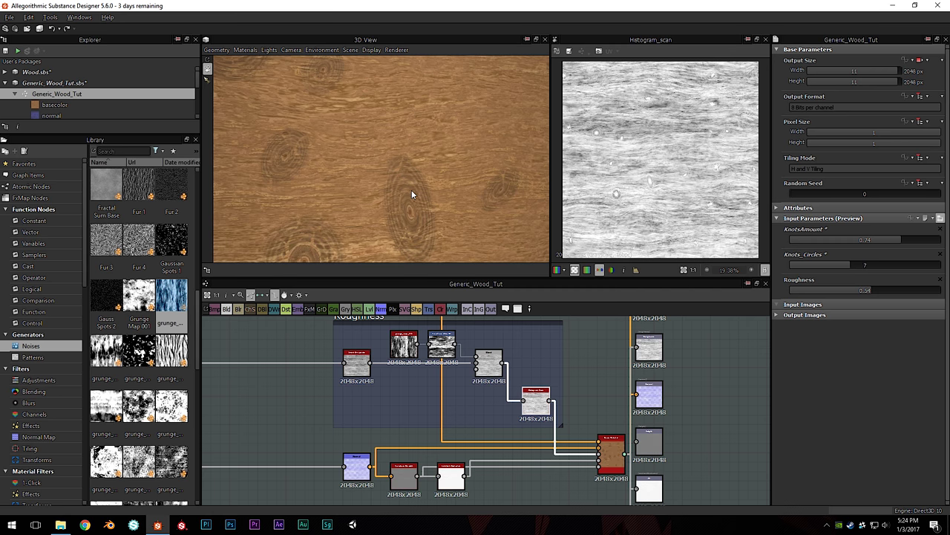
pyautogui.moveTo(427, 138); pyautogui.dragTo(483, 190)
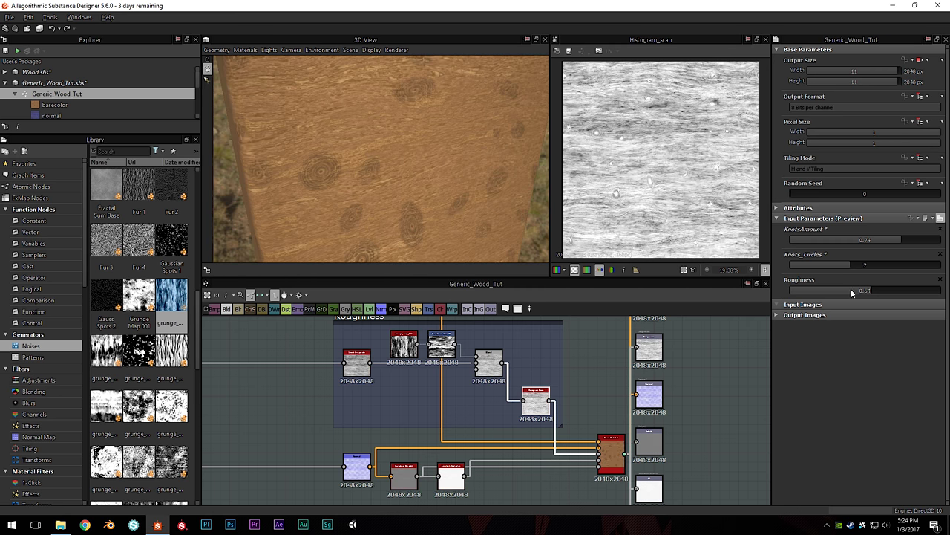
# Try a Roughness input value of 0.22 and check the wood's sheen on the 3D cube
pyautogui.click(824, 290)
pyautogui.moveTo(412, 134); pyautogui.dragTo(364, 215)
pyautogui.scroll(3, 330, 188)
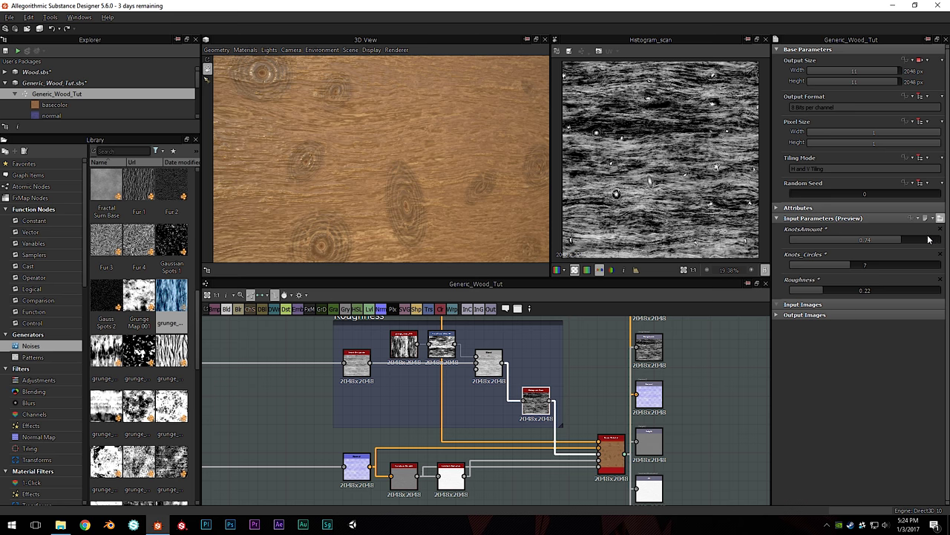
# Set the previewed KnotsAmount to 0.94 and Roughness to 0.84, checking the result on the 3D cube
pyautogui.click(928, 239)
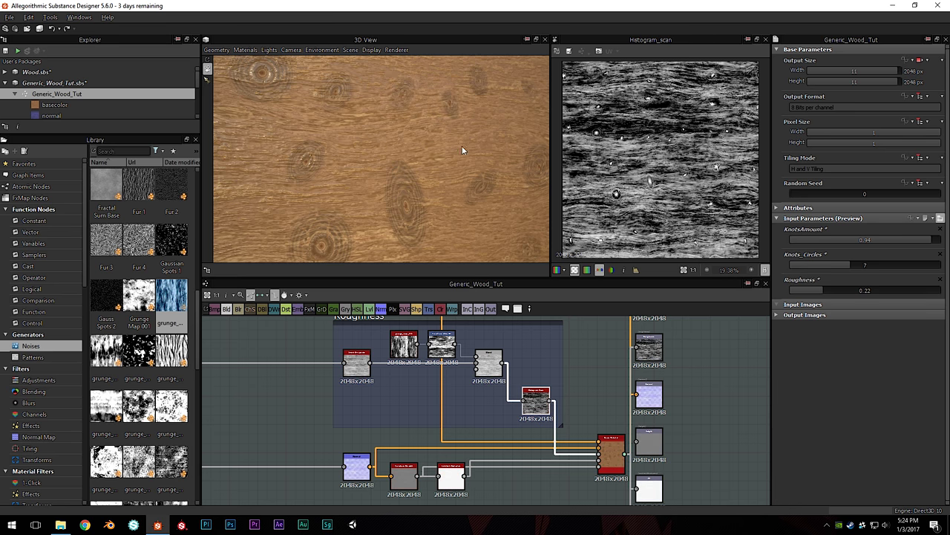
pyautogui.click(916, 290)
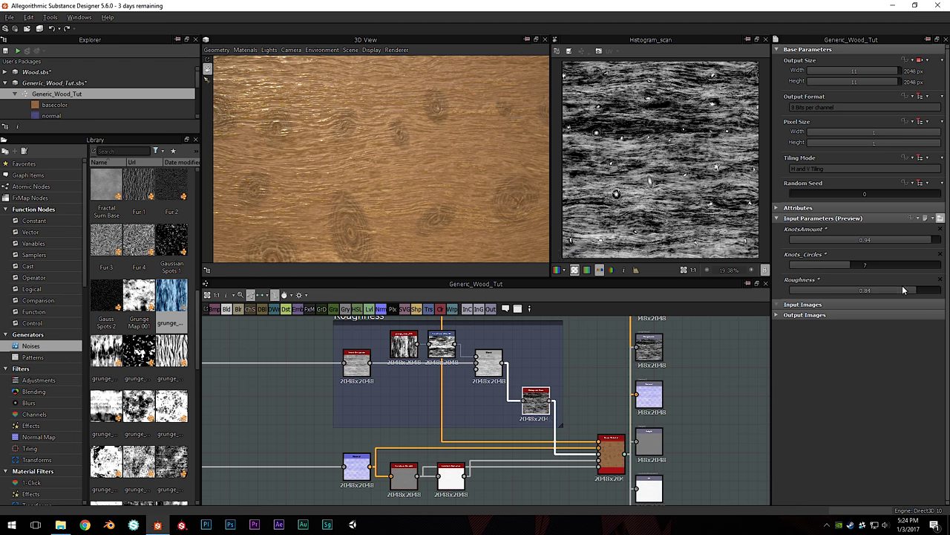
pyautogui.moveTo(351, 119); pyautogui.dragTo(451, 167)
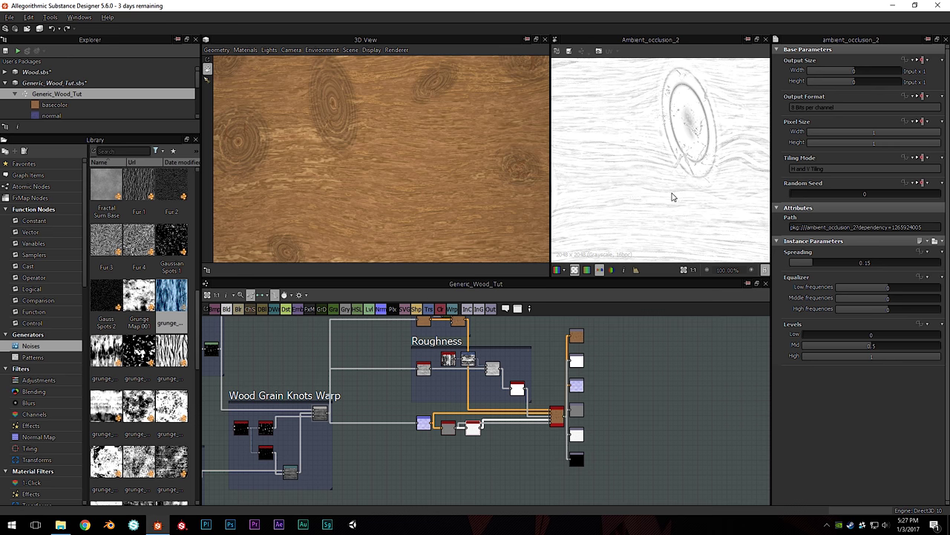
# Set the Ambient Occlusion node's equalizer to 0.64 for low, 0.77 for middle and 0.42 for high frequencies
pyautogui.moveTo(671, 195)
pyautogui.mouseDown(button='middle')
pyautogui.moveTo(682, 172)
pyautogui.moveTo(677, 181)
pyautogui.mouseUp(button='middle')
pyautogui.moveTo(868, 288); pyautogui.dragTo(929, 302)
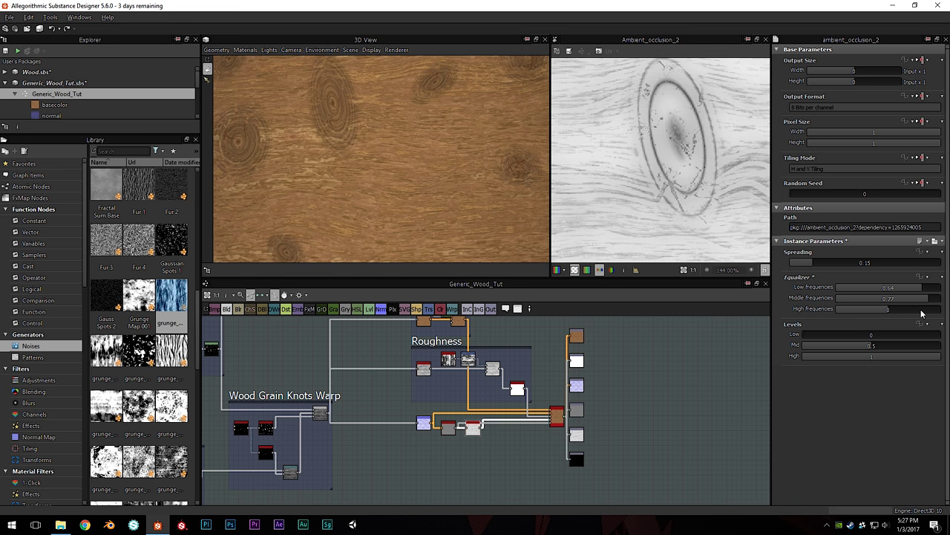
pyautogui.moveTo(921, 310); pyautogui.dragTo(911, 310)
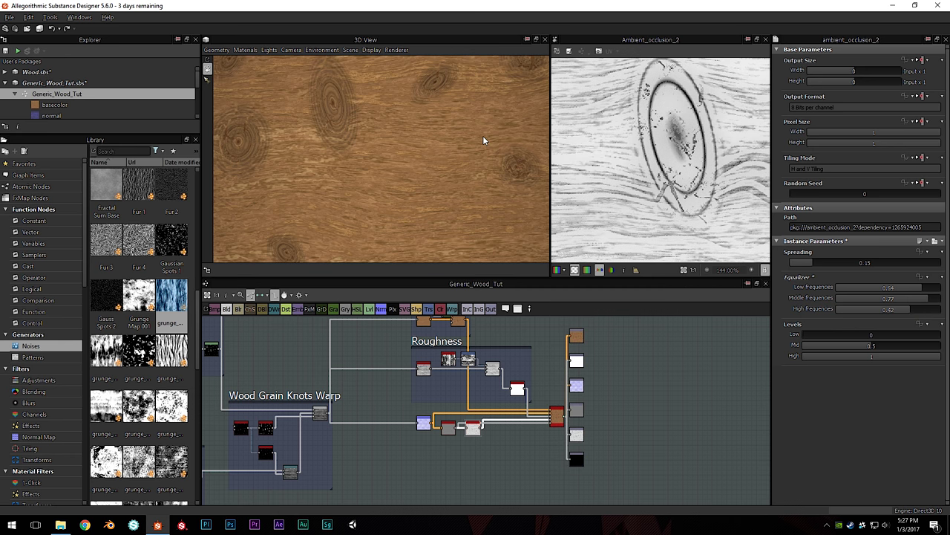
# Examine the knots and grain of the wood material on the 3D cube, both close up and from farther away
pyautogui.scroll(-5, 483, 136)
pyautogui.scroll(2, 410, 179)
pyautogui.scroll(5, 411, 182)
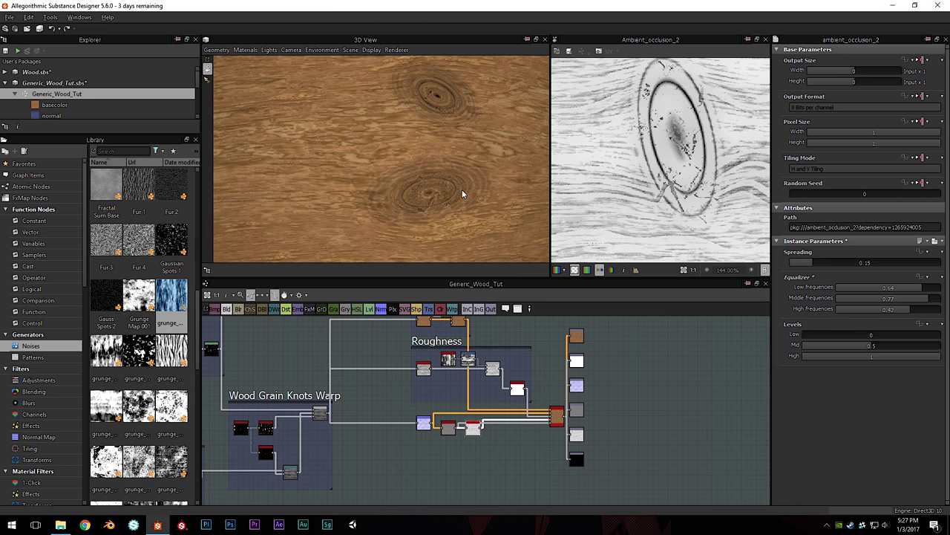
pyautogui.scroll(-5, 448, 180)
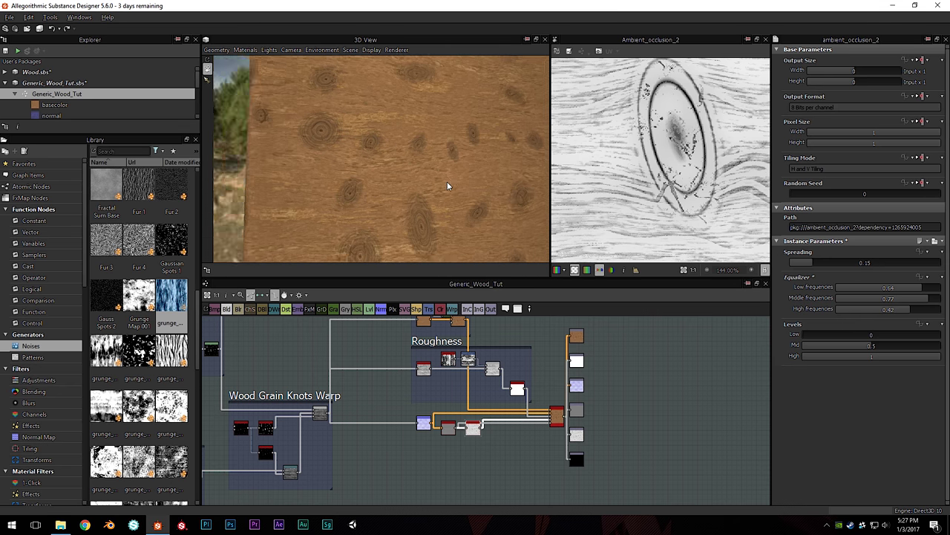
pyautogui.moveTo(448, 182); pyautogui.dragTo(422, 176)
pyautogui.moveTo(408, 220); pyautogui.dragTo(422, 171, button='middle')
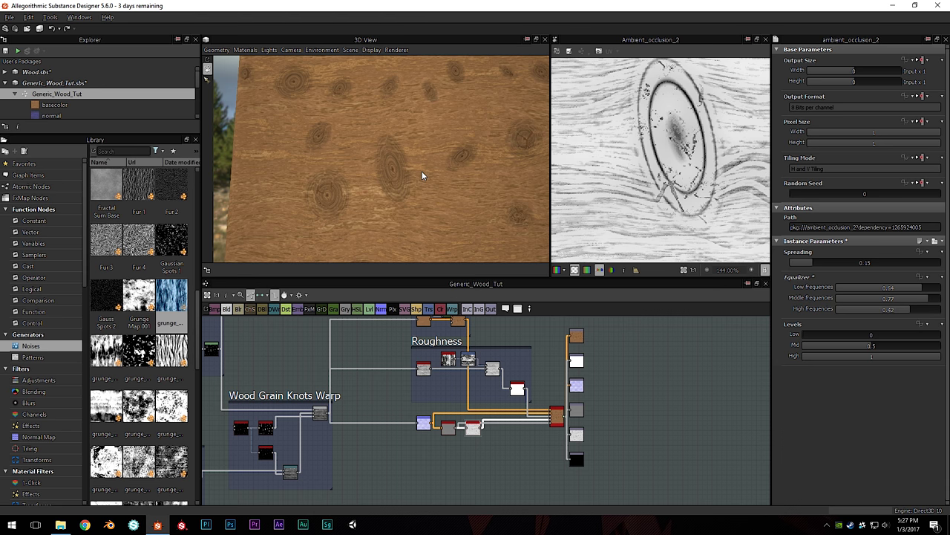
pyautogui.moveTo(347, 144); pyautogui.dragTo(367, 161, button='middle')
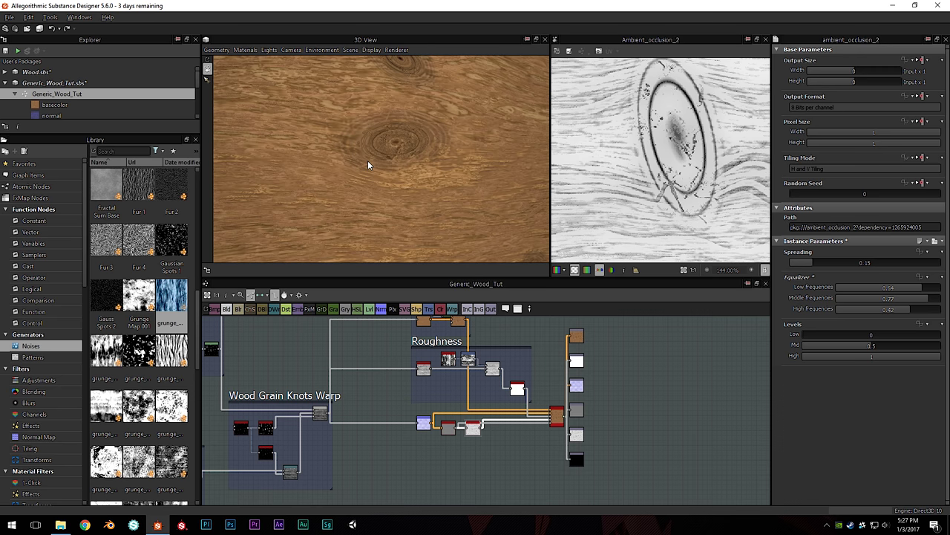
pyautogui.keyDown('alt'); pyautogui.moveTo(428, 178); pyautogui.dragTo(336, 150); pyautogui.keyUp('alt')
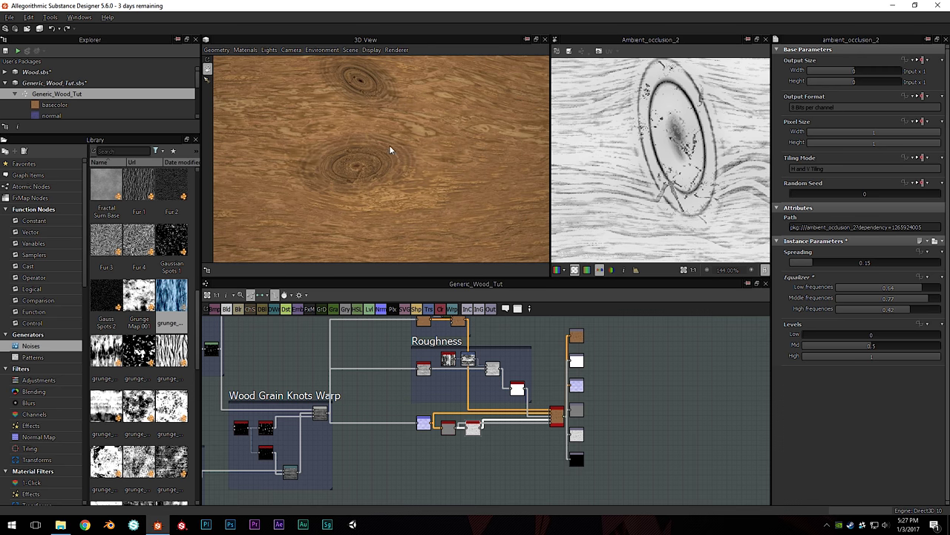
pyautogui.keyDown('alt'); pyautogui.moveTo(407, 123); pyautogui.dragTo(375, 127); pyautogui.keyUp('alt')
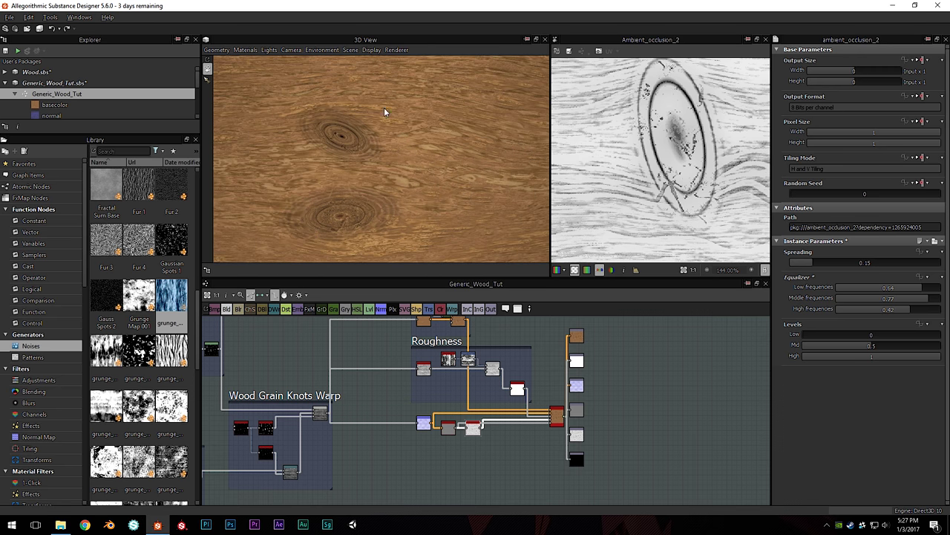
pyautogui.scroll(-3, 436, 148)
pyautogui.moveTo(417, 240); pyautogui.dragTo(401, 183)
pyautogui.scroll(-3, 426, 169)
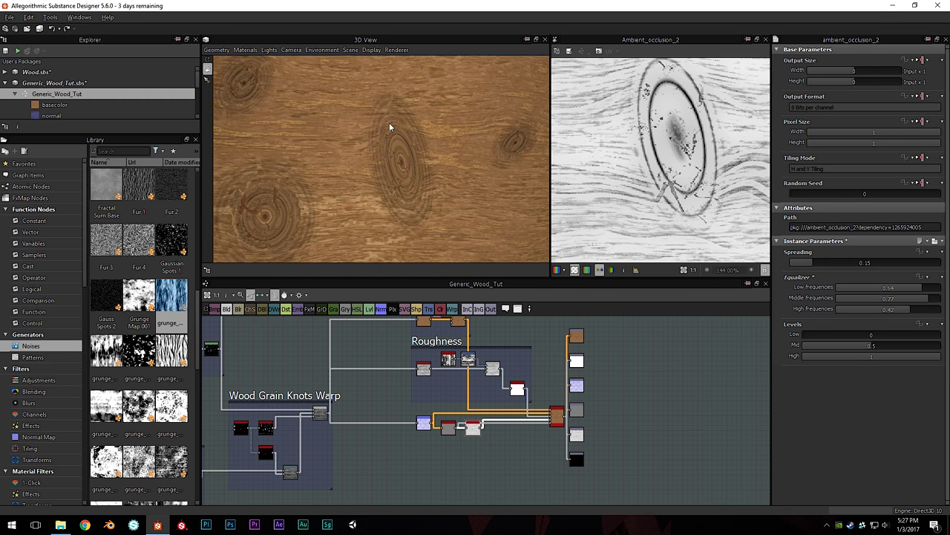
pyautogui.moveTo(440, 154); pyautogui.dragTo(407, 212, button='right')
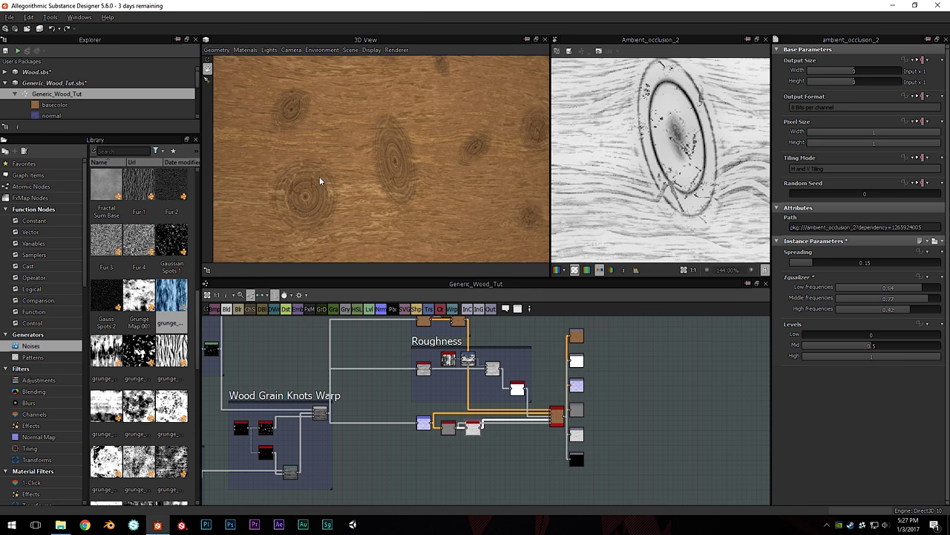
pyautogui.scroll(-10, 412, 181)
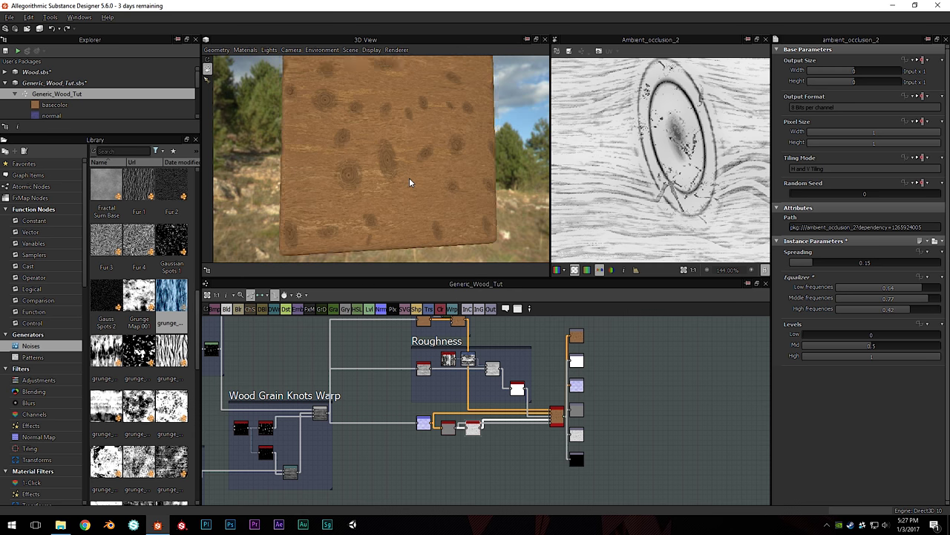